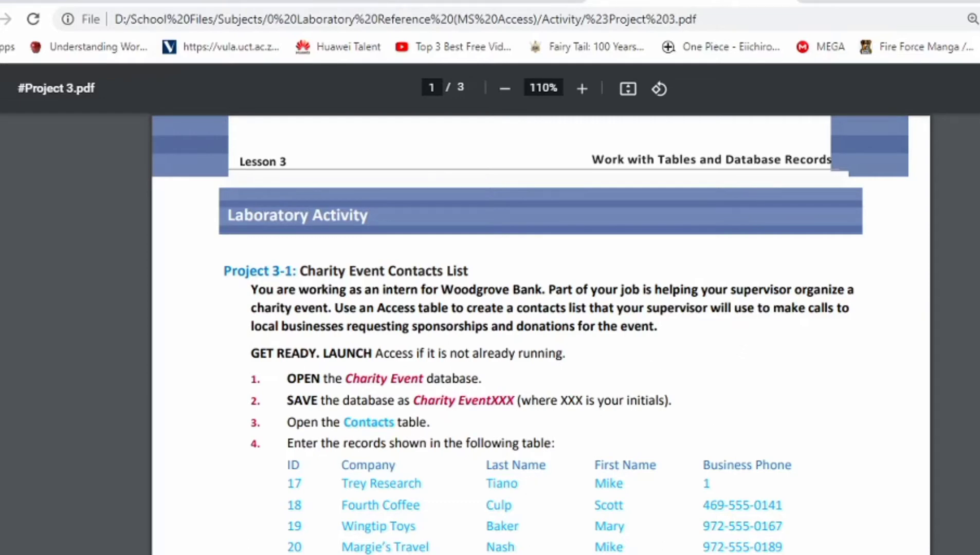
Step: Look over the Charity Event, Fourth Coffee, Medical Alert, Soccer and Wingtip Toys data files
key("alt+Tab")
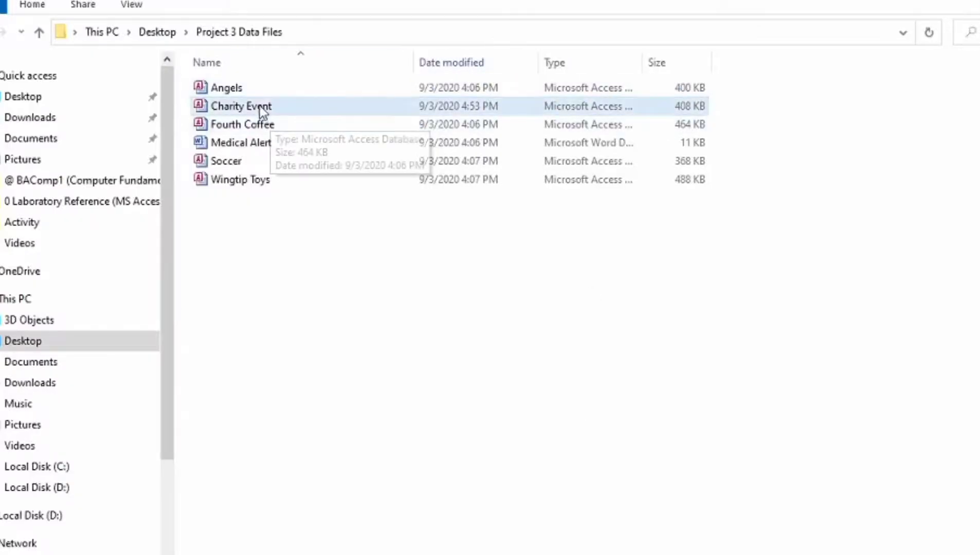
left_click(282, 108)
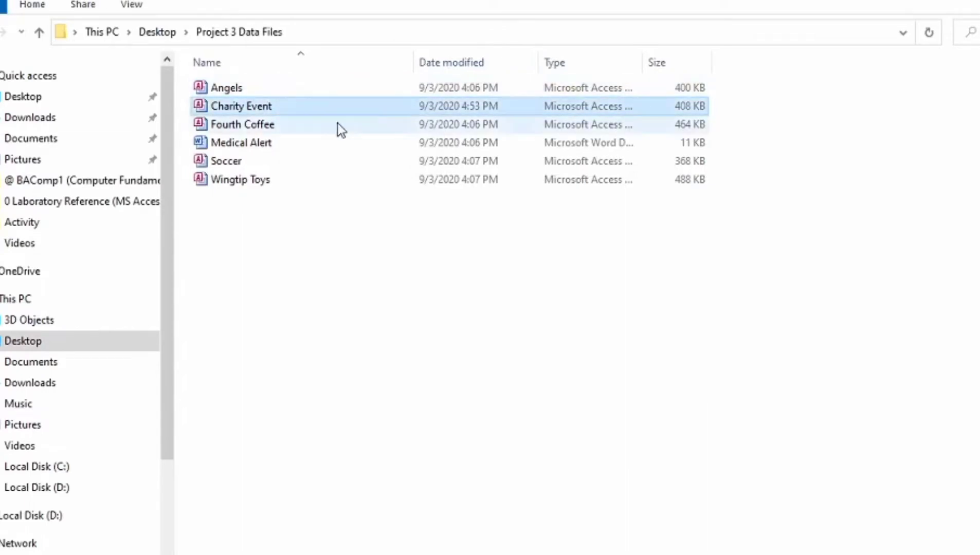
left_click(305, 126)
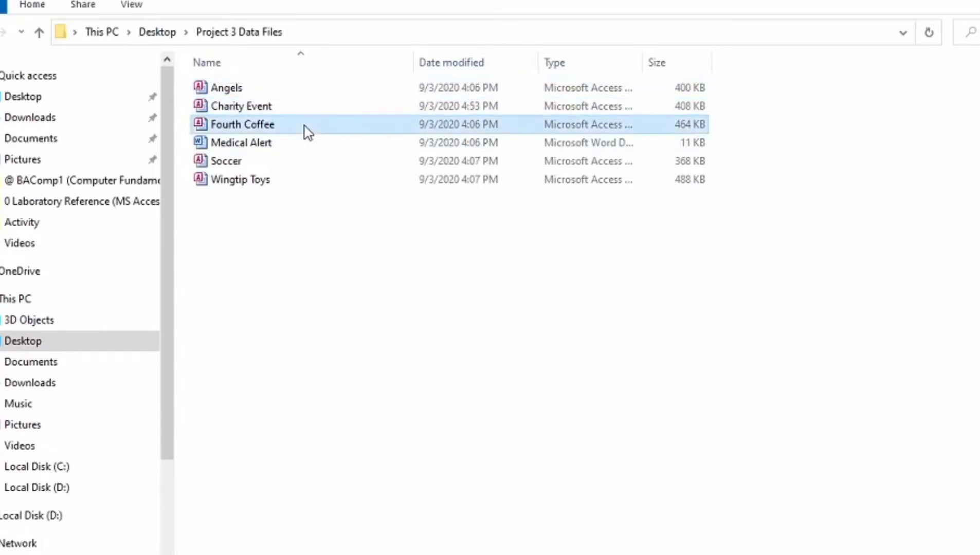
left_click(273, 149)
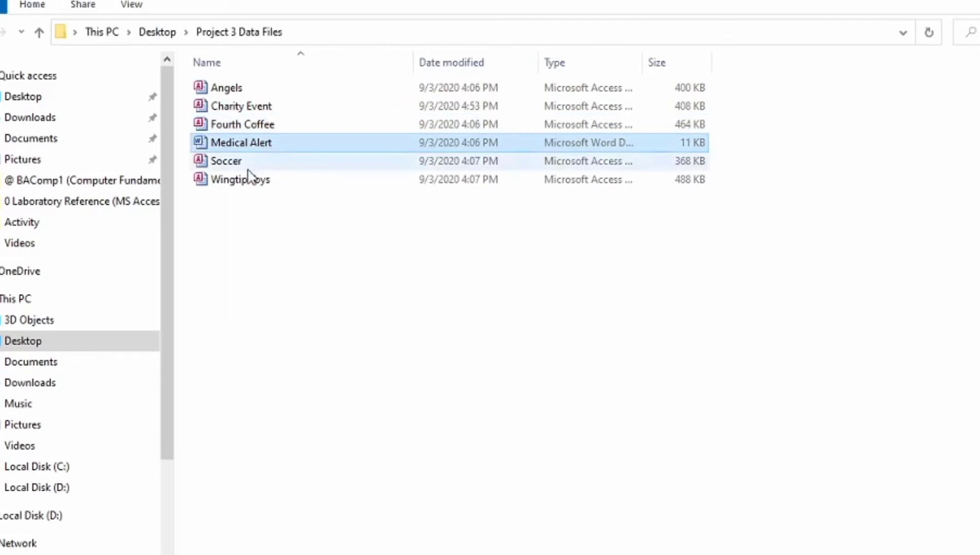
left_click(251, 168)
left_click(273, 185)
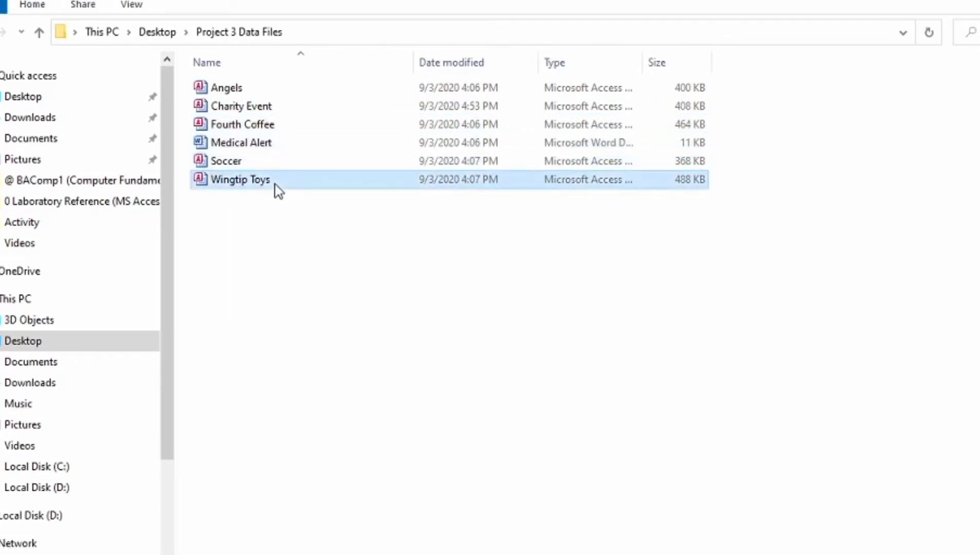
mouse_move(872, 554)
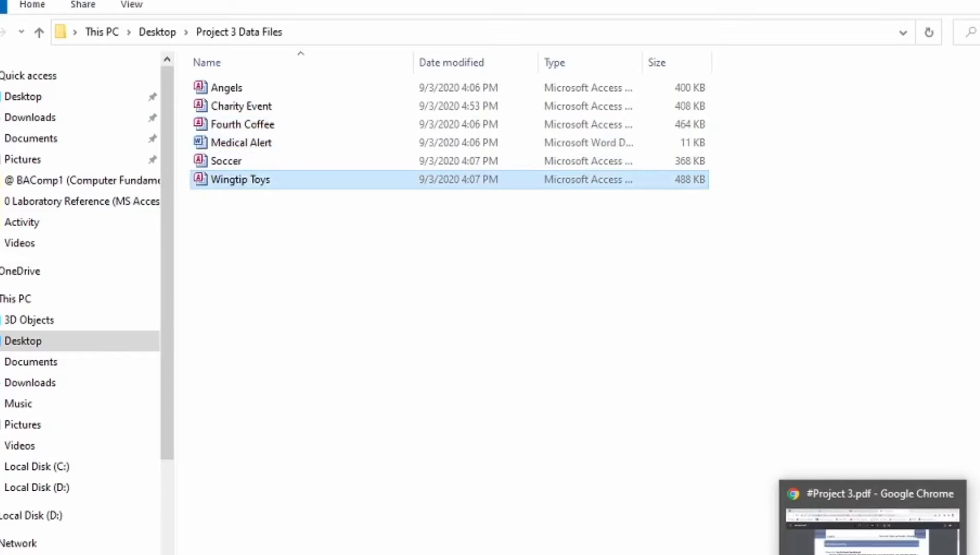
left_click(872, 554)
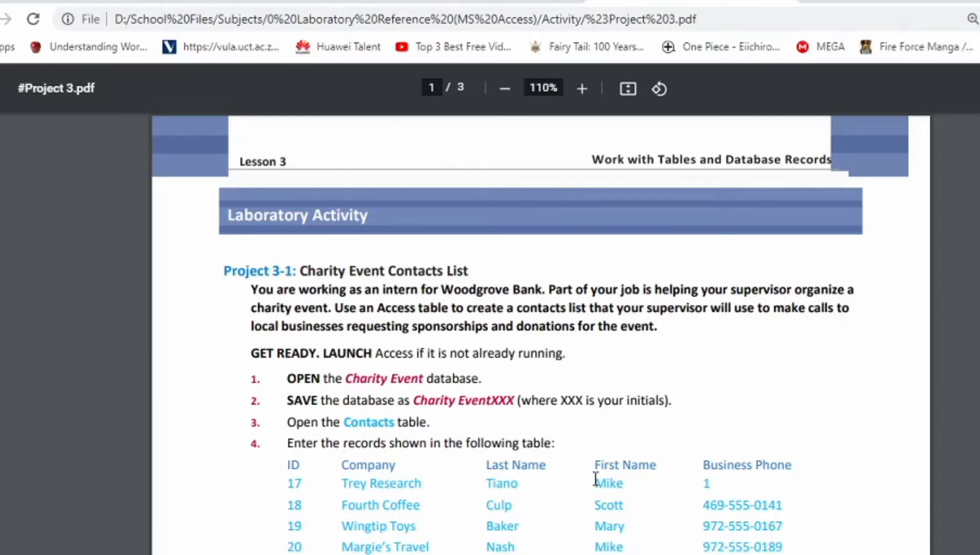
Step: Scroll through the Project 3-1 instructions in the PDF
scroll(595, 479, "down", 2)
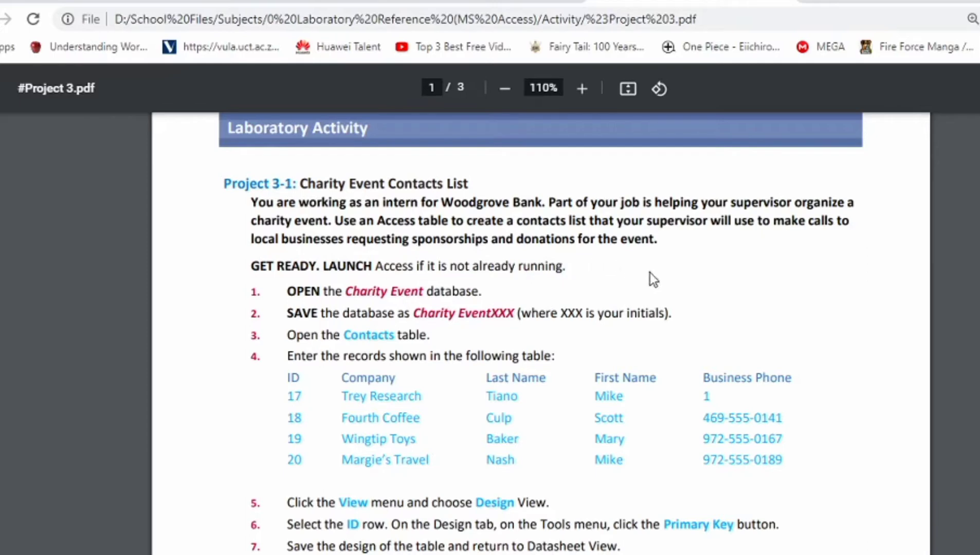
scroll(673, 267, "down", 2)
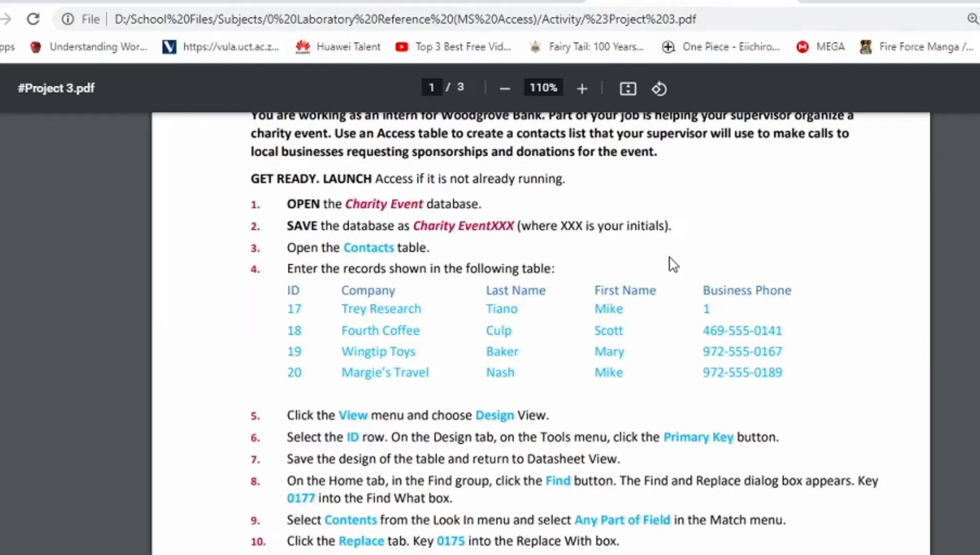
scroll(673, 265, "down", 2)
scroll(671, 263, "up", 2)
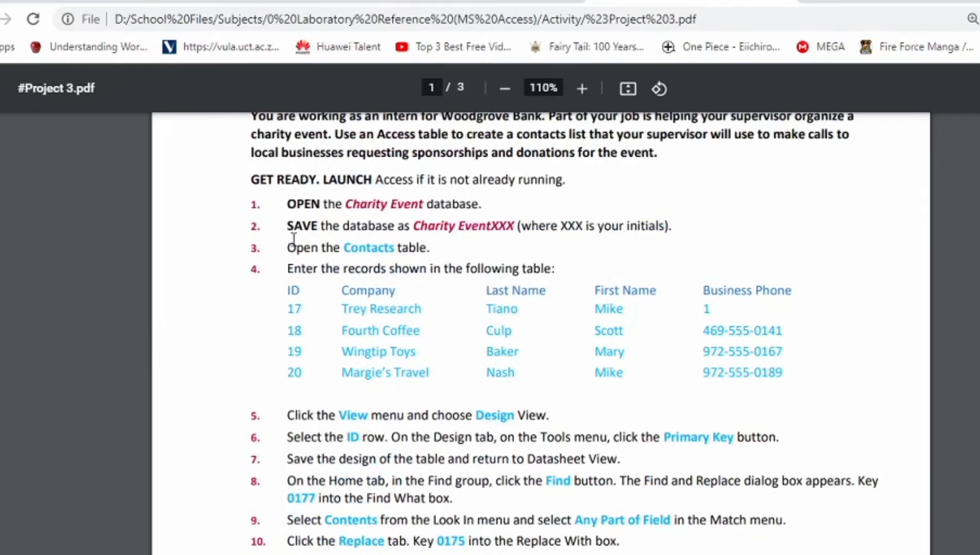
mouse_move(745, 554)
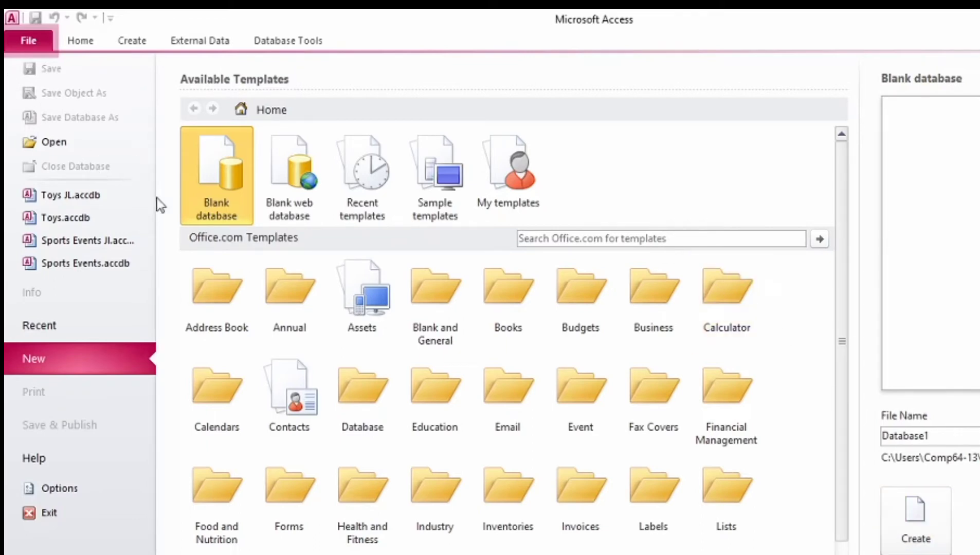
Step: Open the Charity Event database from Desktop > Project 3 Data Files
left_click(27, 142)
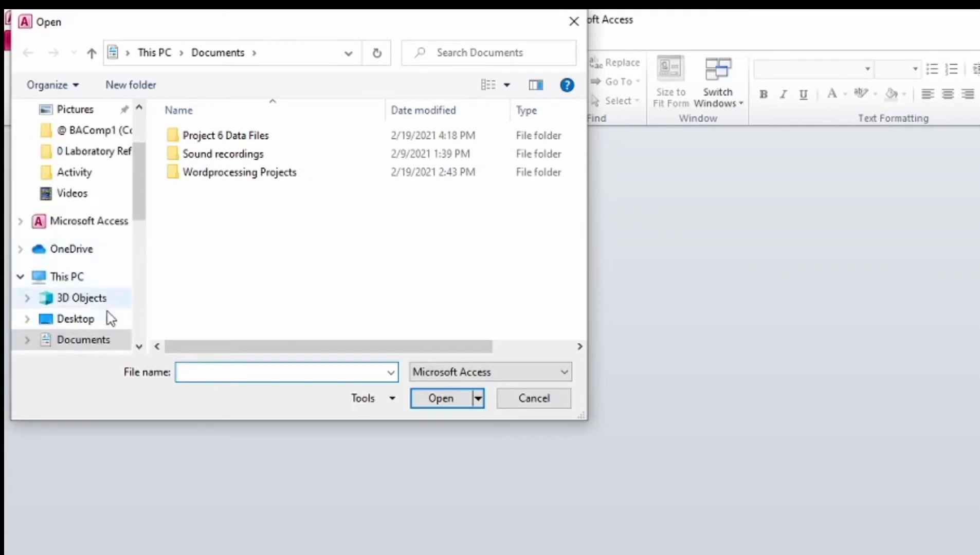
left_click(103, 318)
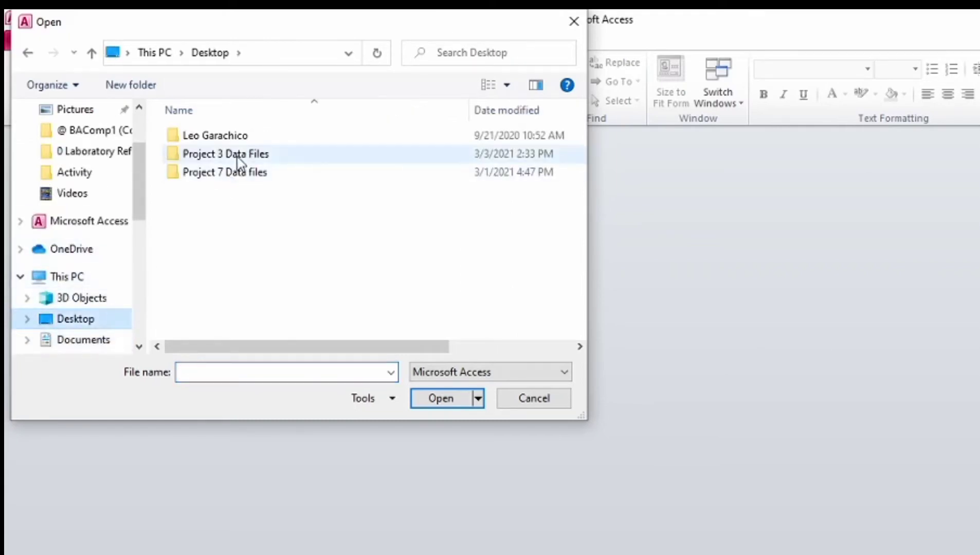
double_click(235, 154)
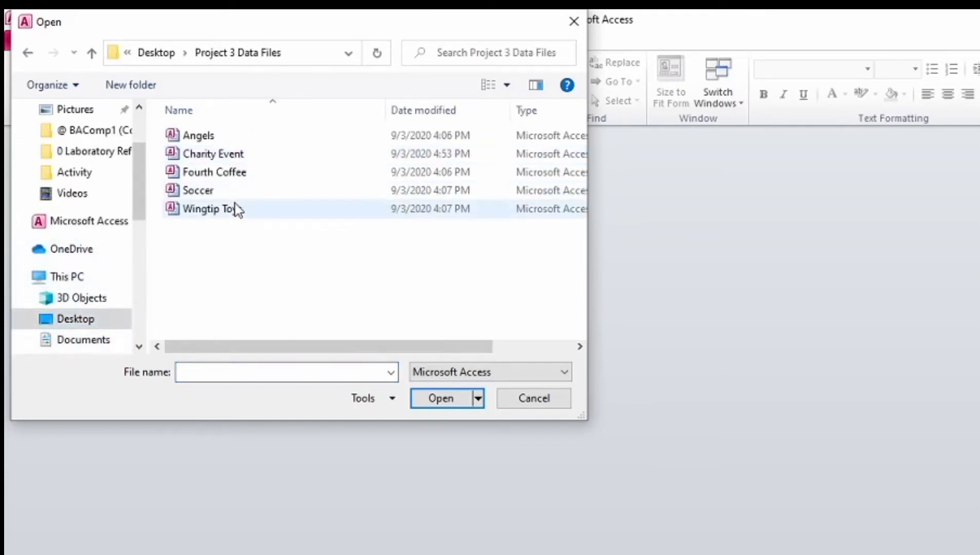
left_click(222, 155)
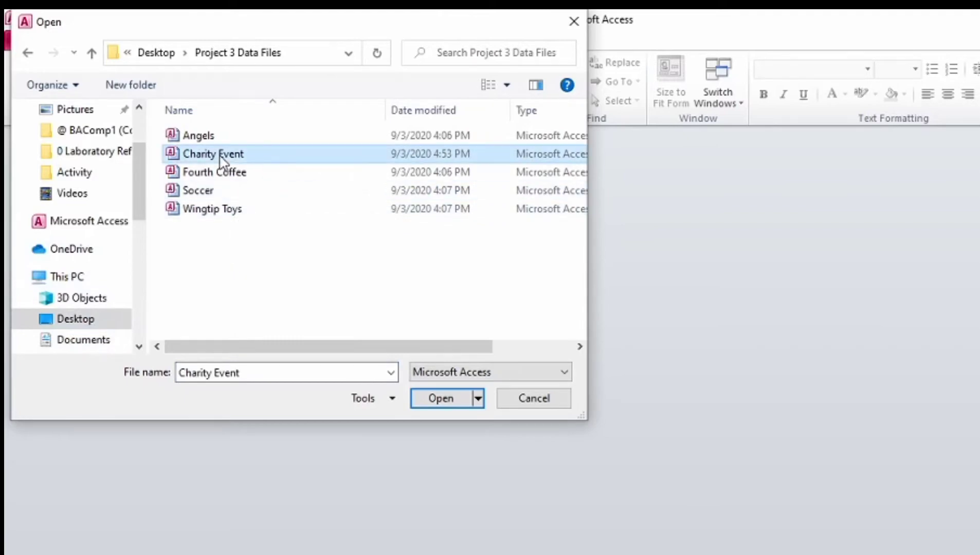
left_click(447, 402)
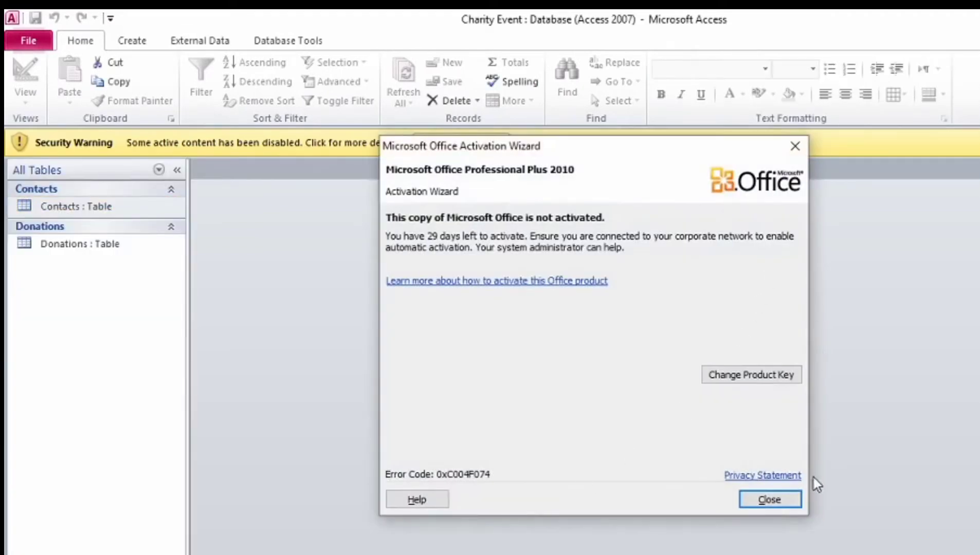
Step: Close the activation notice and enable the Charity Event database's content
left_click(770, 500)
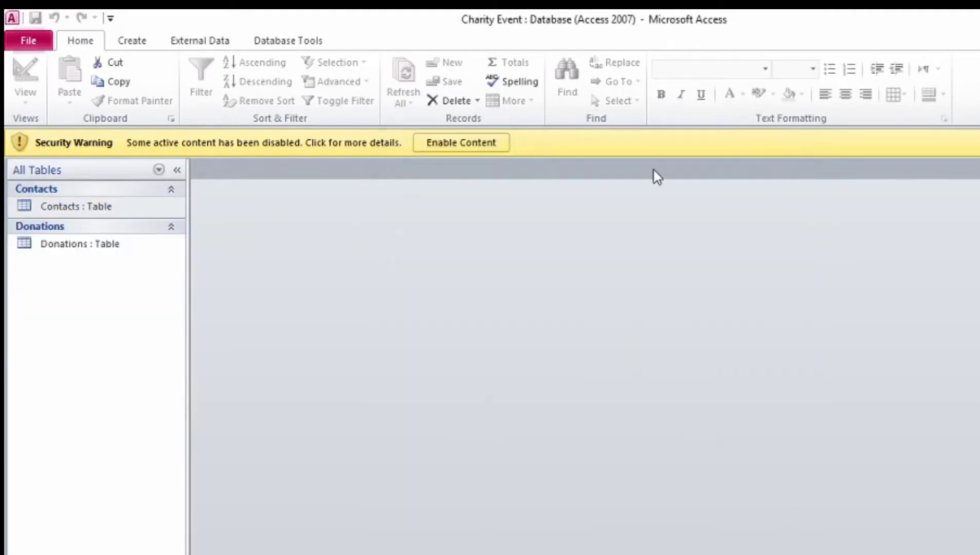
left_click(484, 149)
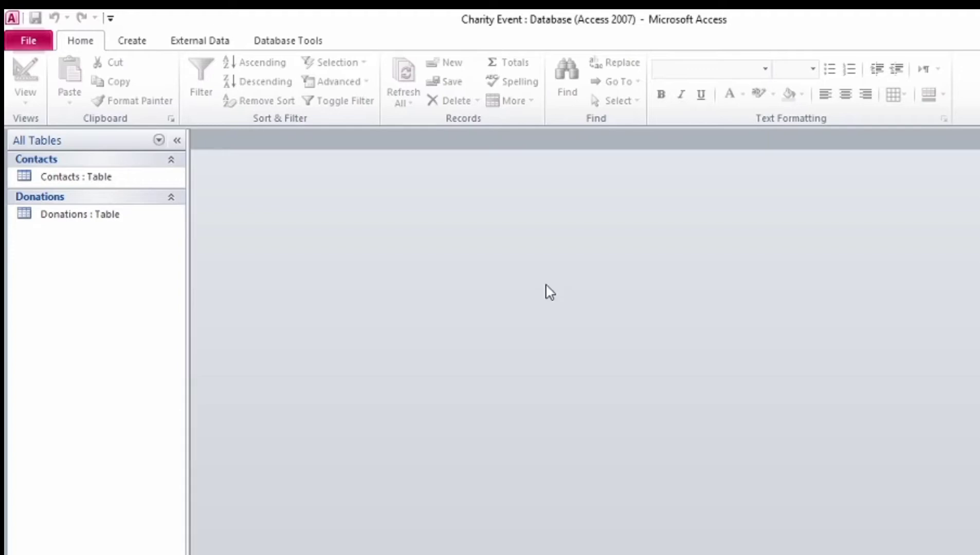
left_click(15, 43)
Step: Save the database as 'Charity Event JL' in a new Answer folder
left_click(50, 120)
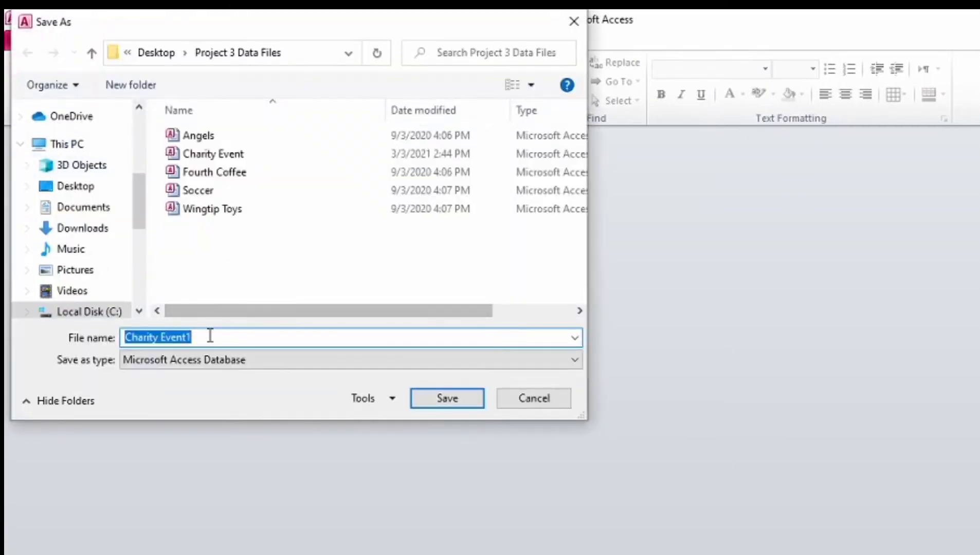
left_click(209, 337)
type("1")
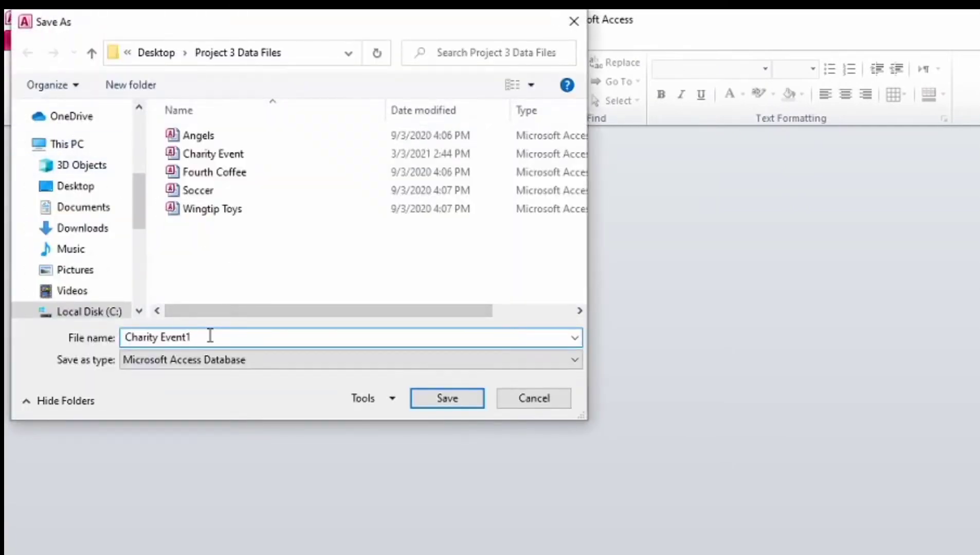
key("BackSpace")
type("JL")
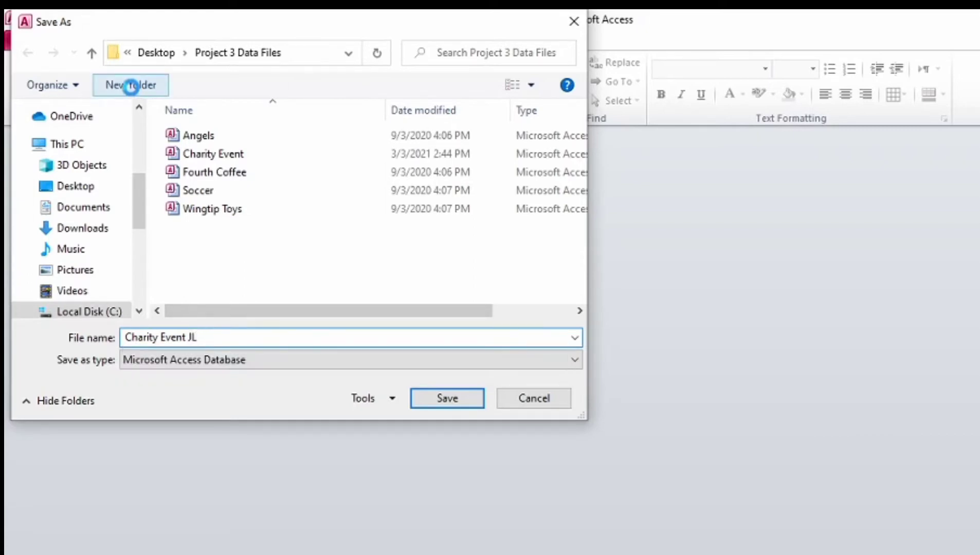
left_click(133, 87)
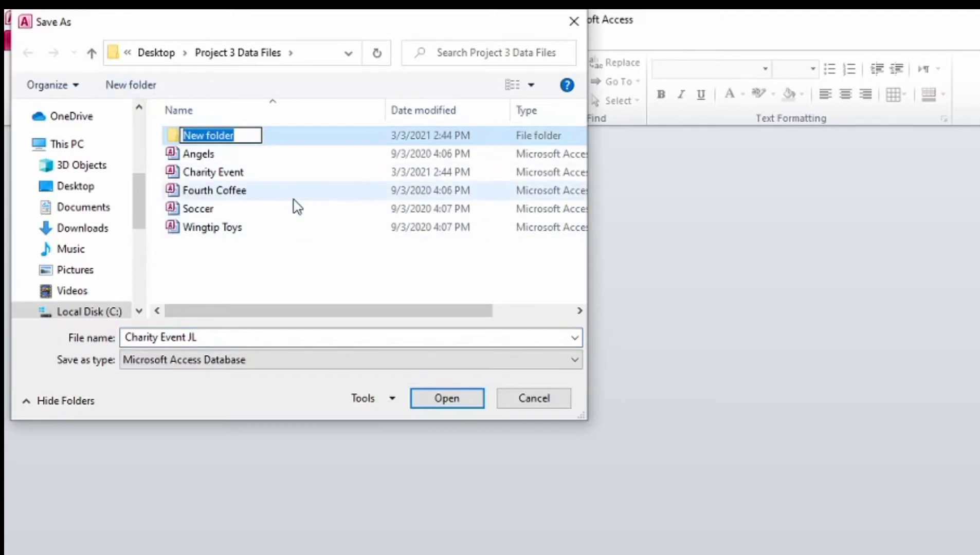
type("Answer")
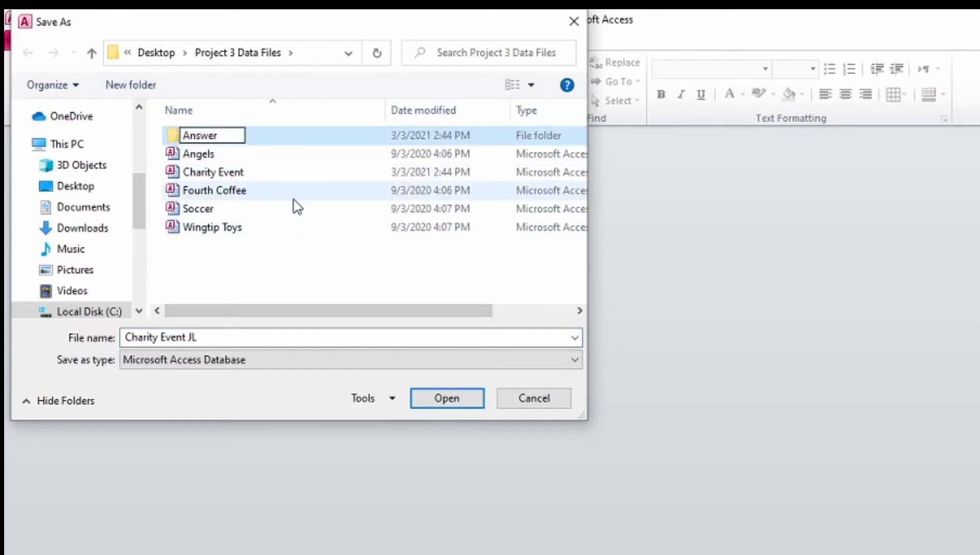
double_click(313, 134)
left_click(469, 400)
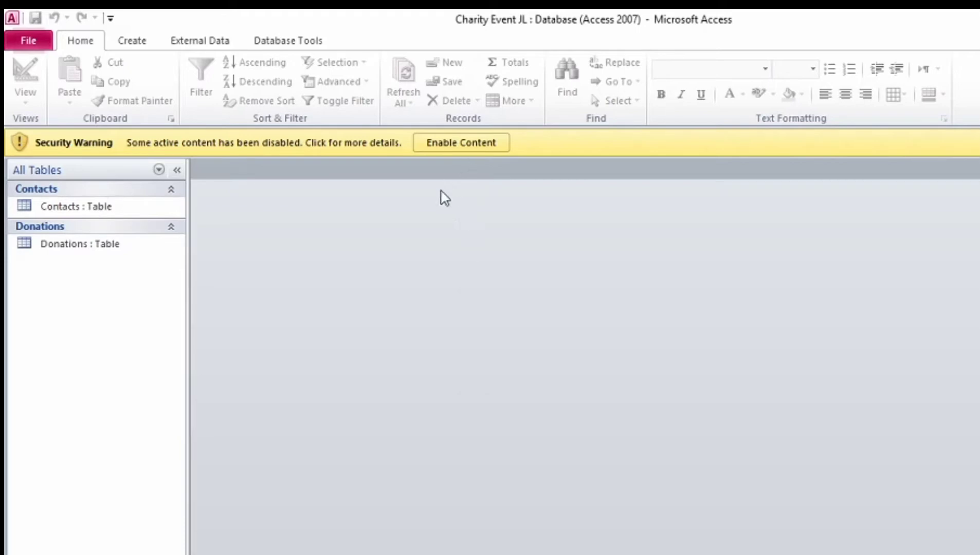
Step: Enable the saved copy's content and open the Contacts table
left_click(470, 147)
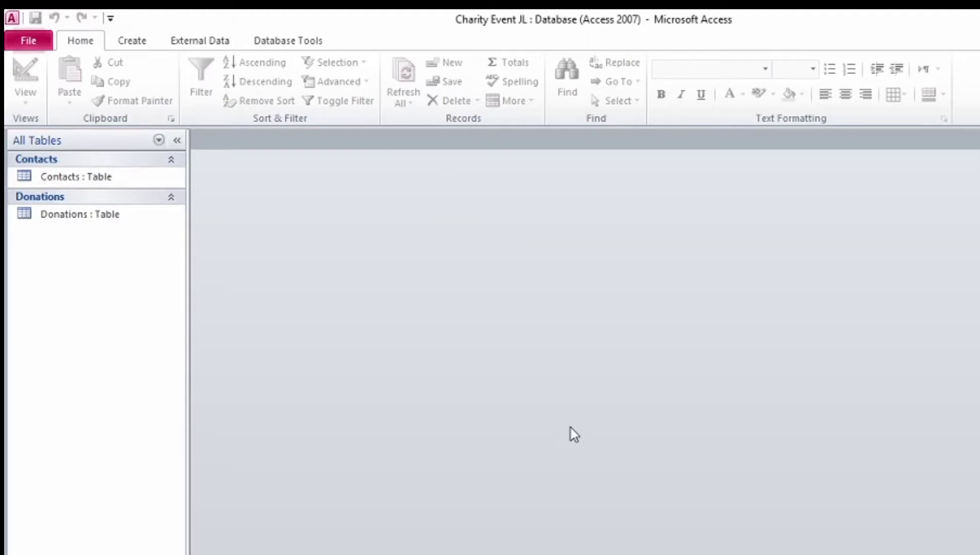
left_click(77, 181)
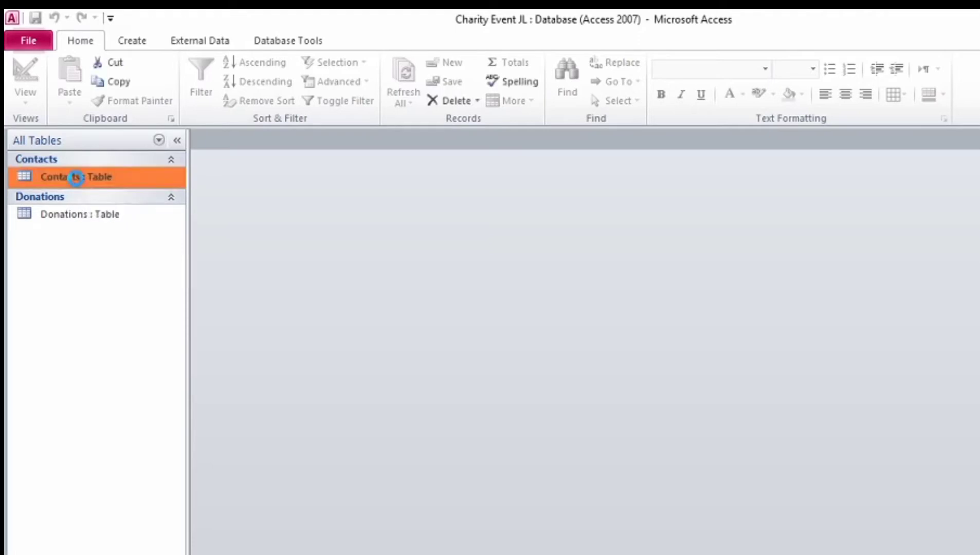
double_click(76, 177)
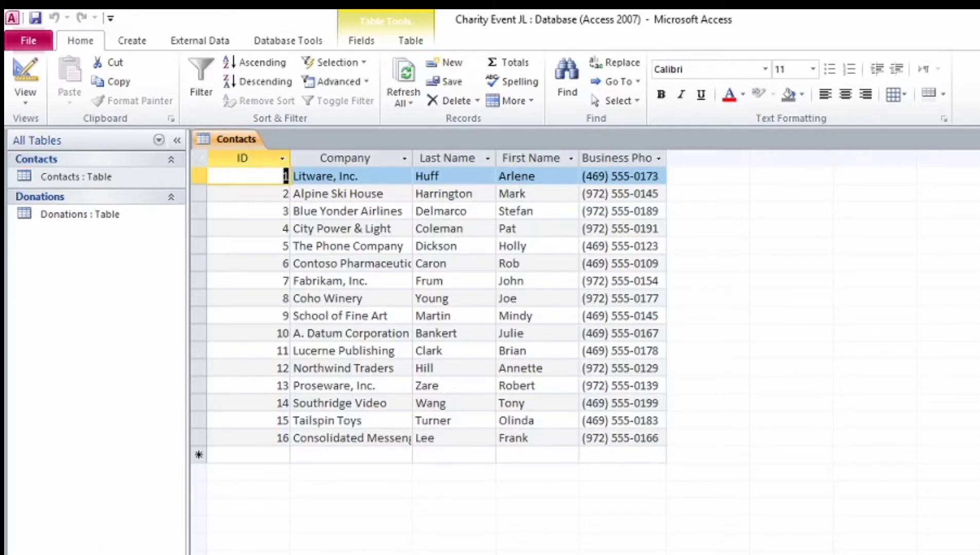
Step: Select the table of four new contacts in the instructions PDF, then return to Access
key("alt+Tab")
scroll(384, 278, "down", 3)
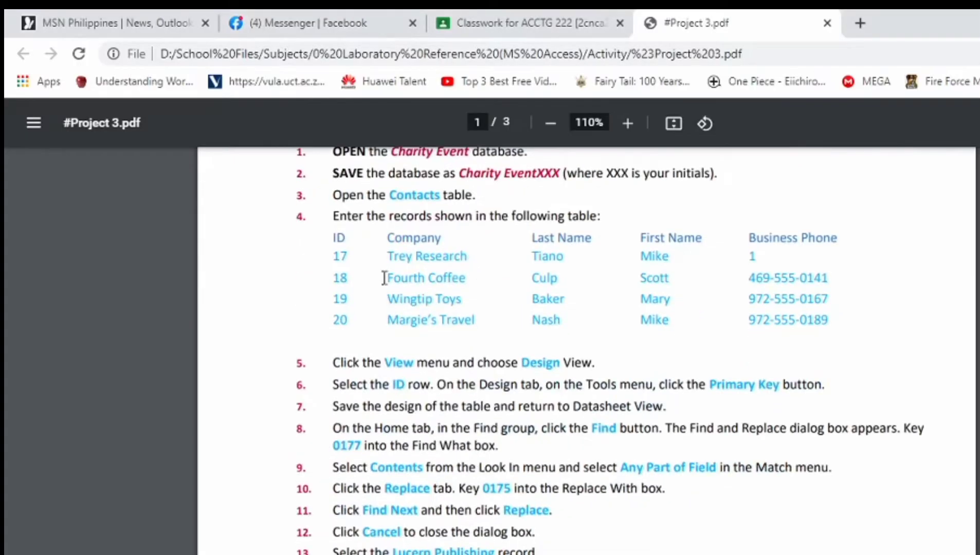
double_click(339, 238)
left_click_drag(406, 249, 842, 336)
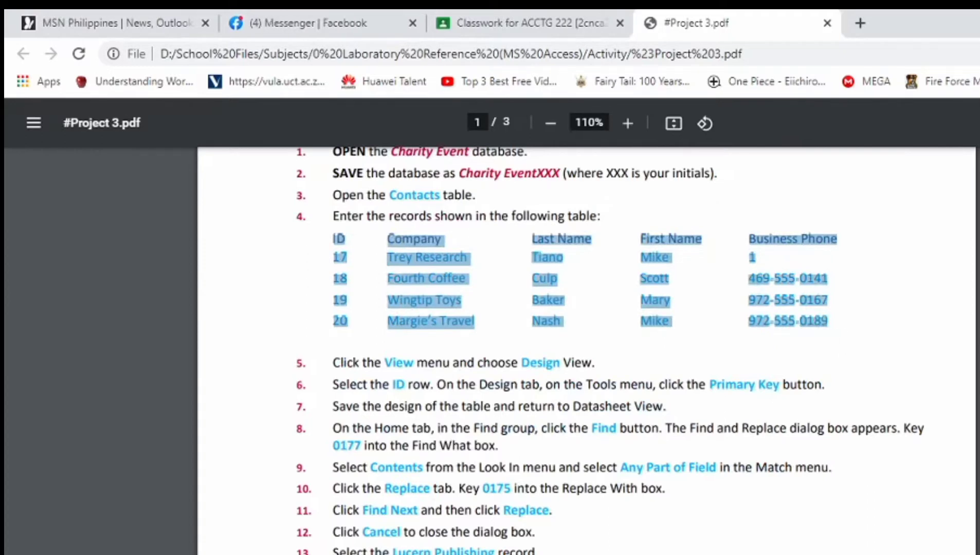
key("alt+Tab")
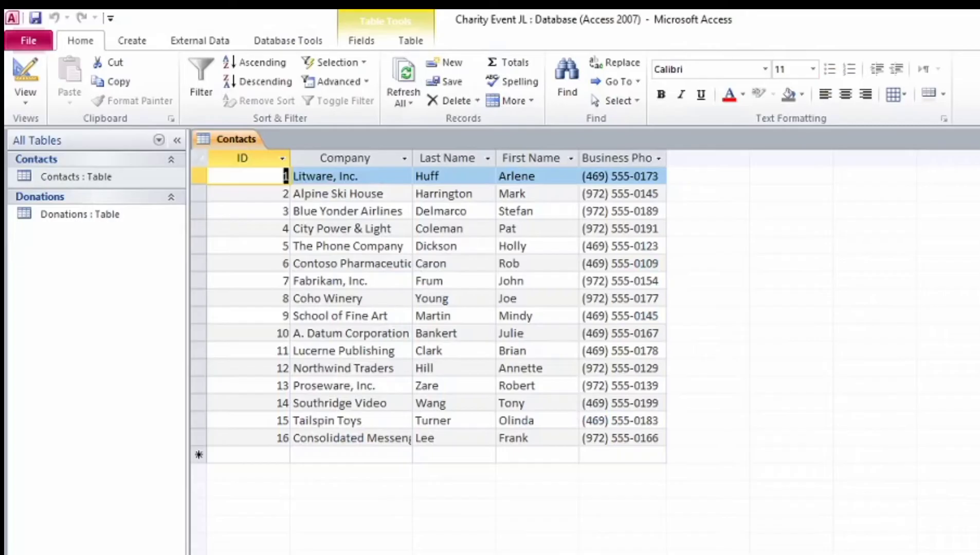
Step: Add record 17 for Trey Research with the contact's last name, first name and business phone
left_click(283, 456)
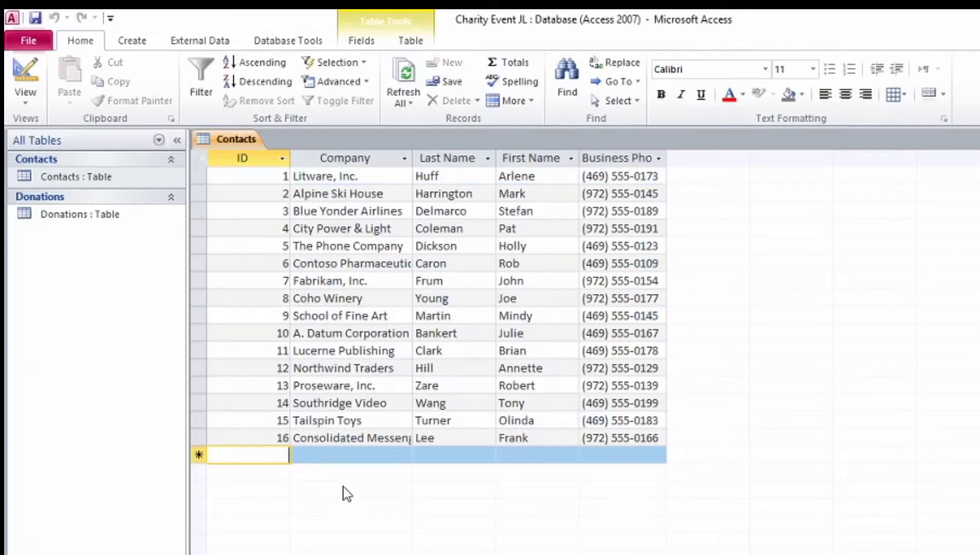
type("17")
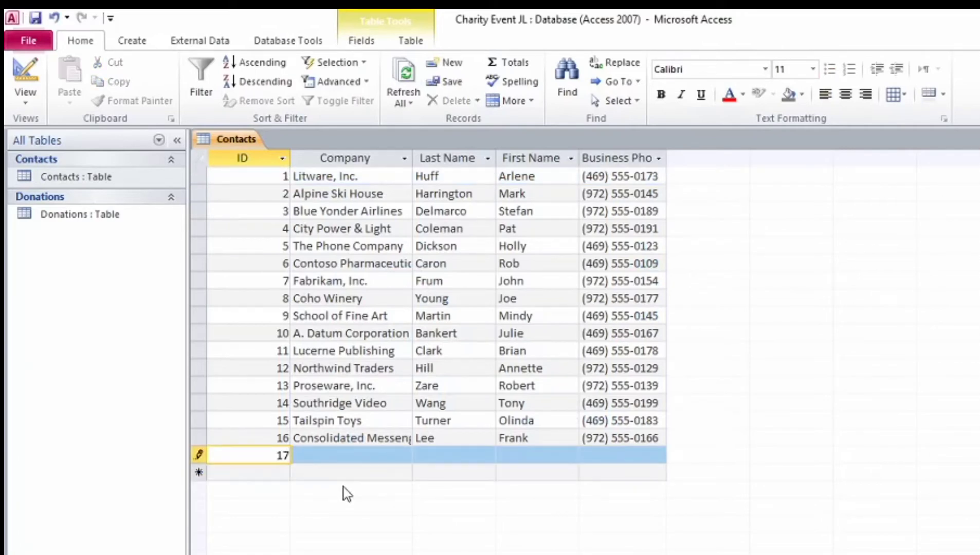
key("Tab")
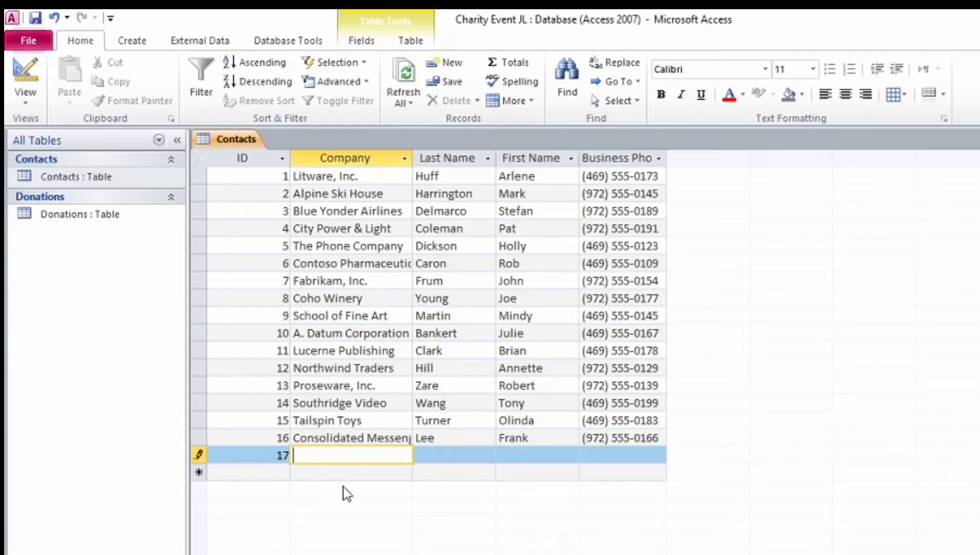
type("Trey")
type("Research")
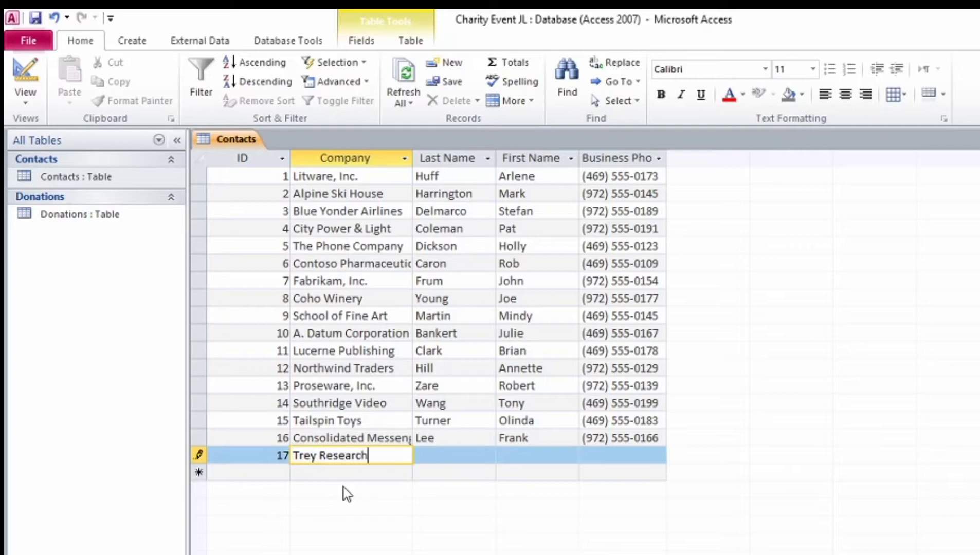
key("Tab")
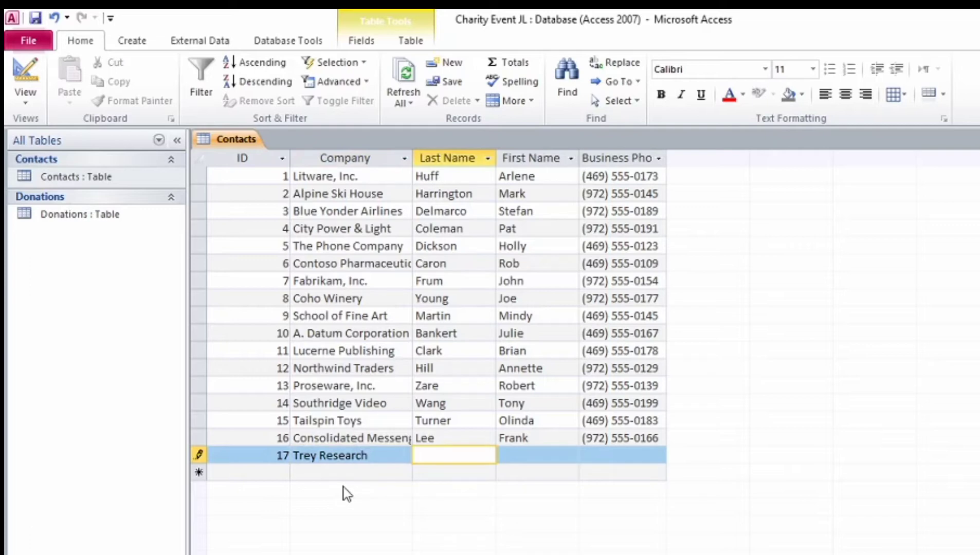
key("Tab")
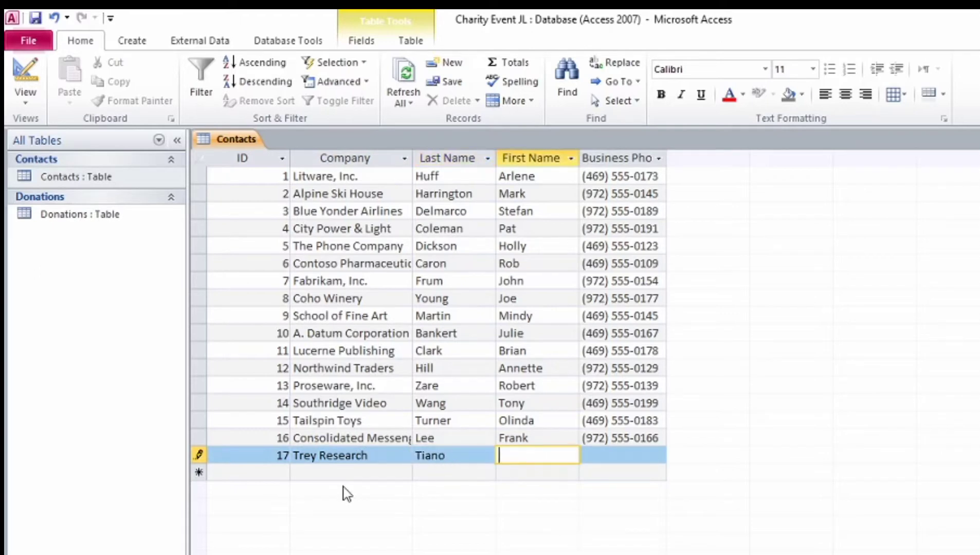
key("Tab")
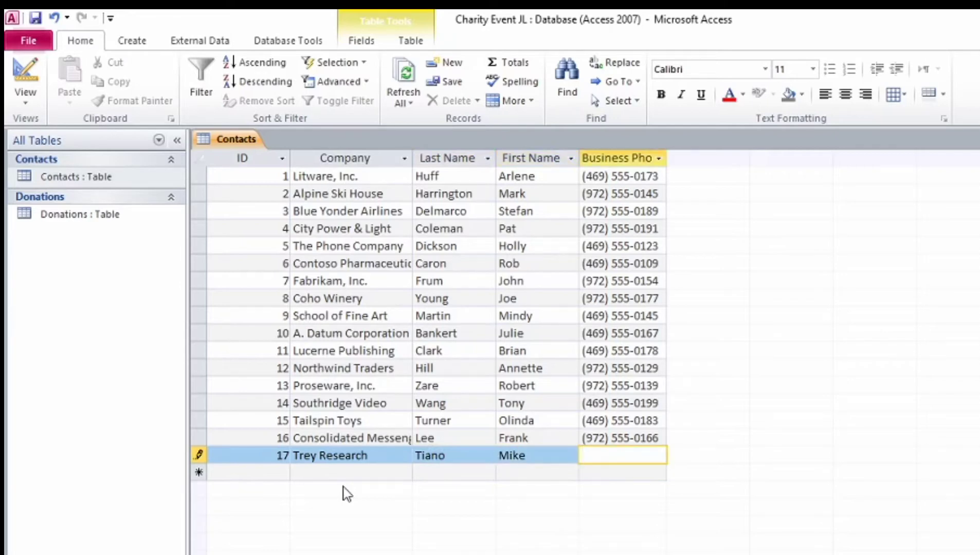
type("(")
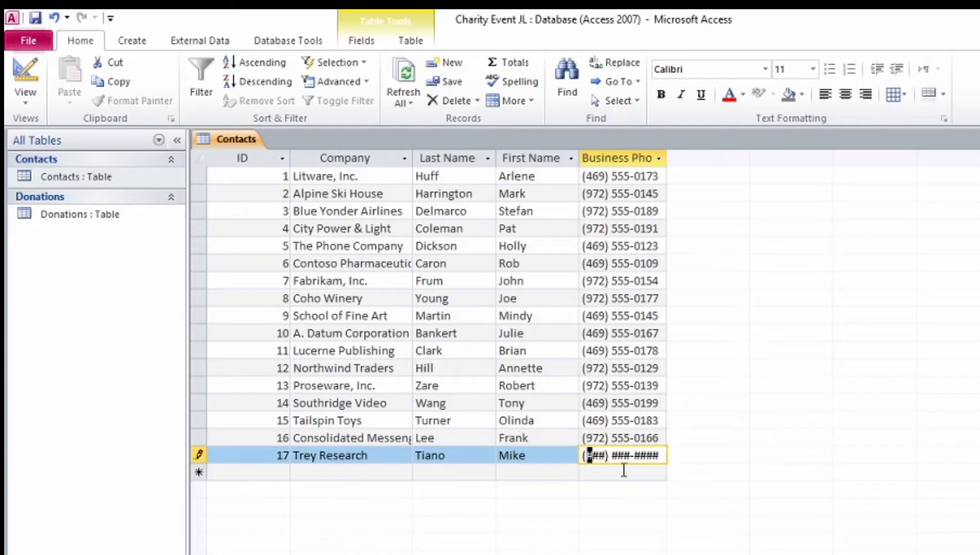
type("49")
key("BackSpace")
type("69")
type("555-01")
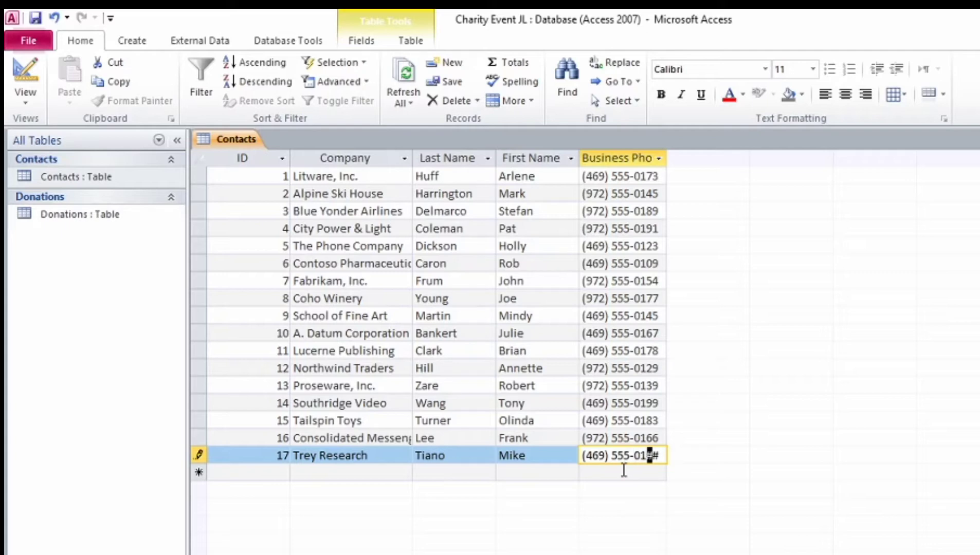
type("60")
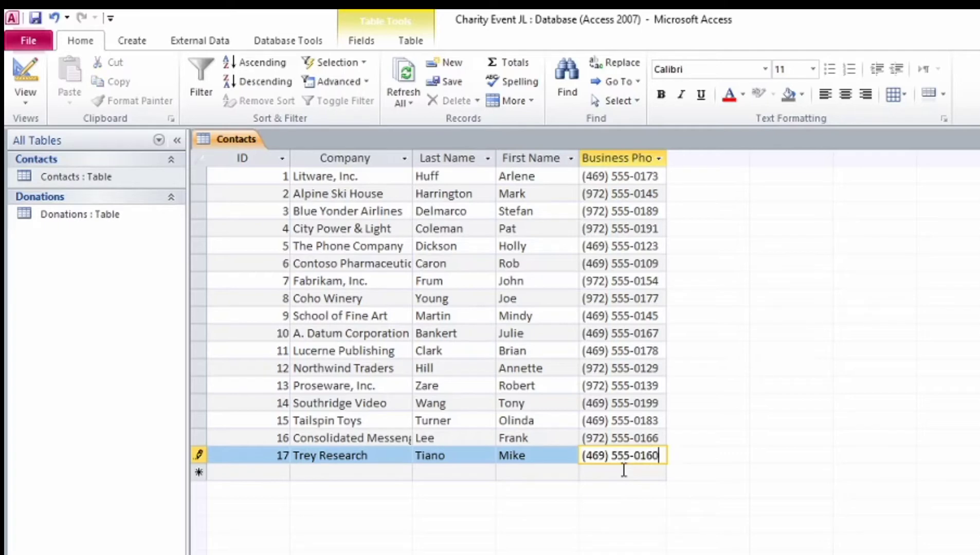
key("Tab")
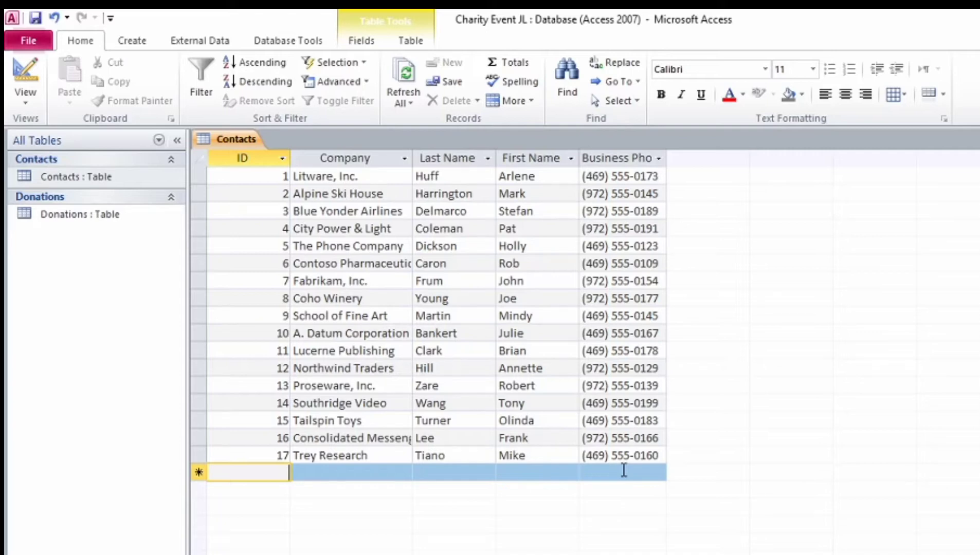
Step: Add record 18 for Fourth Coffee with the contact's name and business phone
key("Tab")
type("Four")
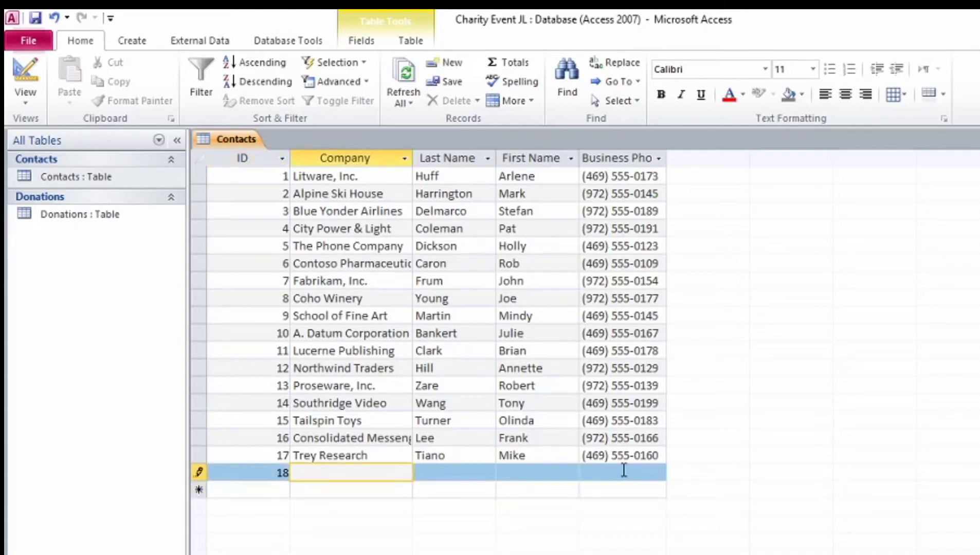
type("th Coffee")
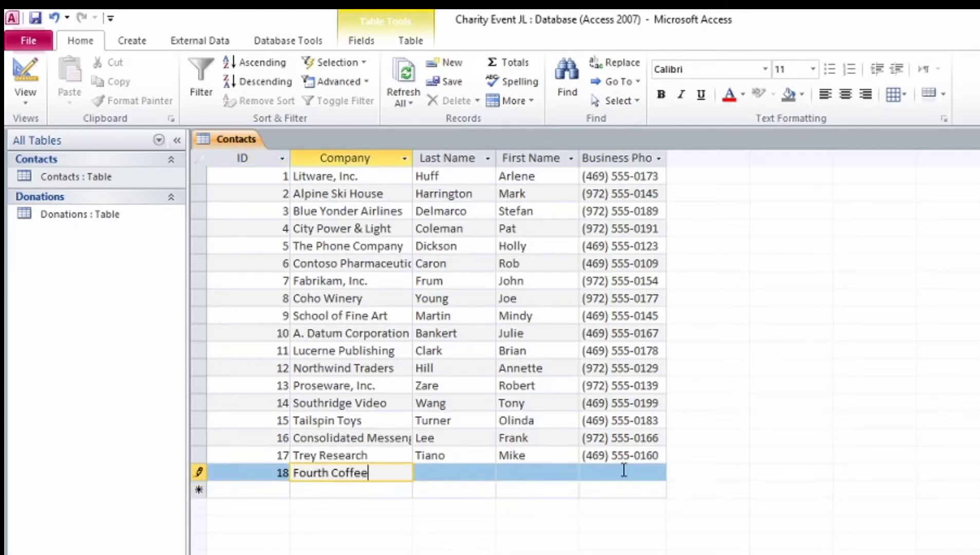
key("Tab")
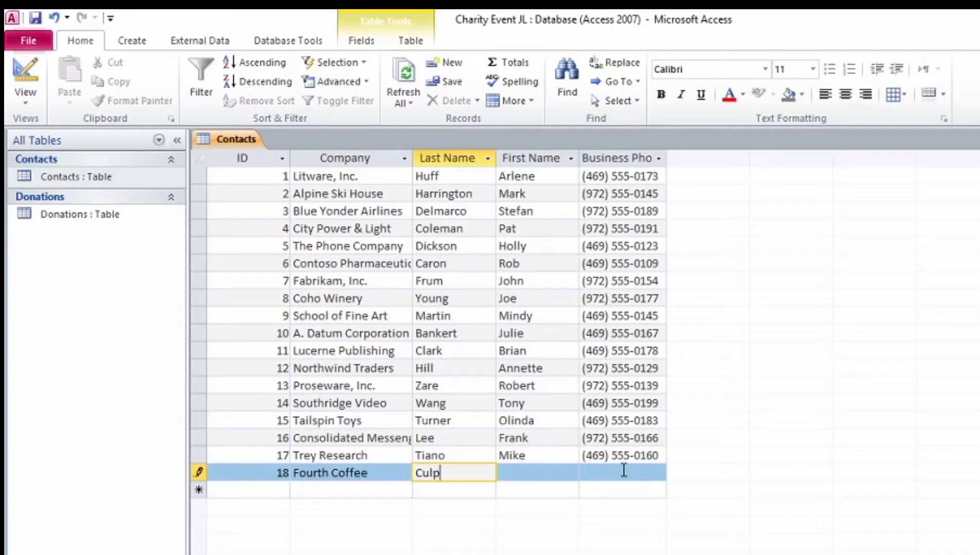
key("Tab")
key("Tab")
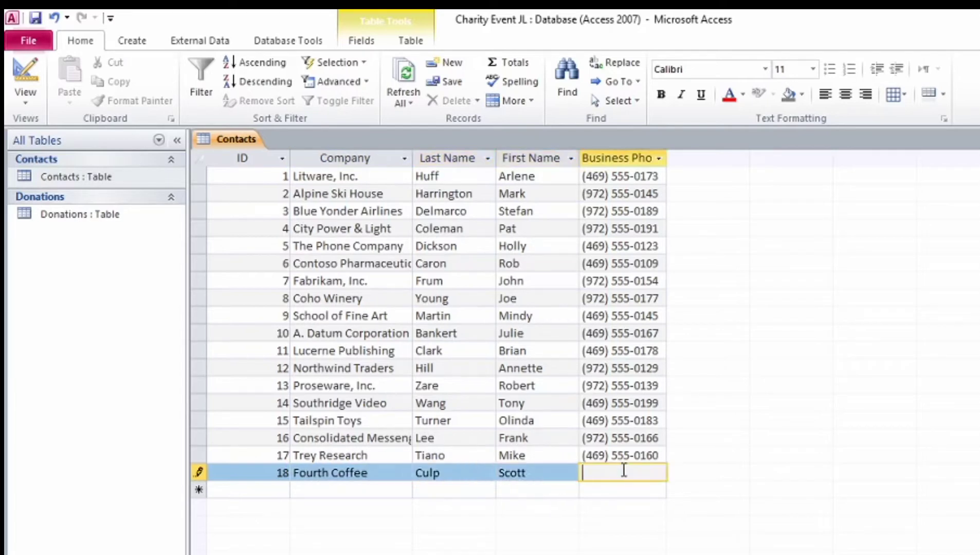
type("469) ")
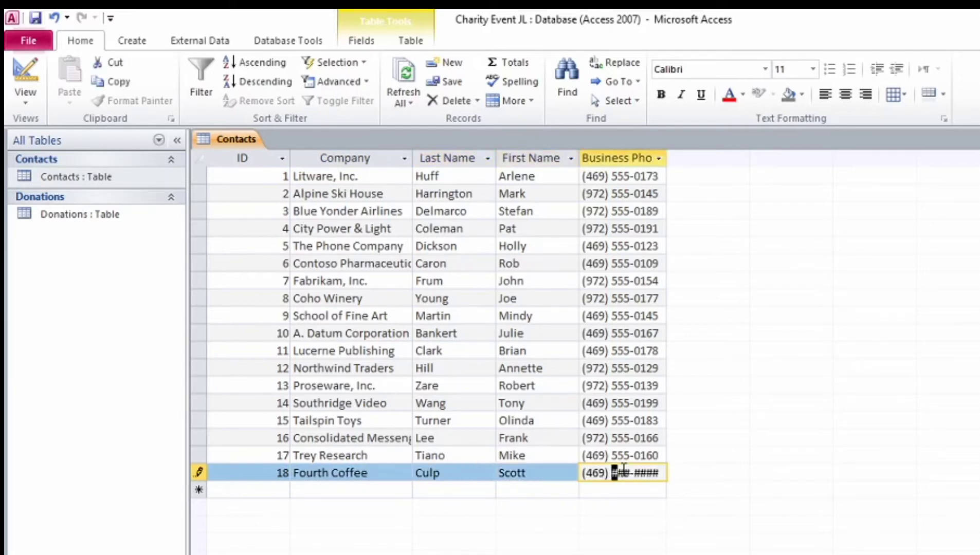
type("555-0141")
key("Tab")
key("Tab")
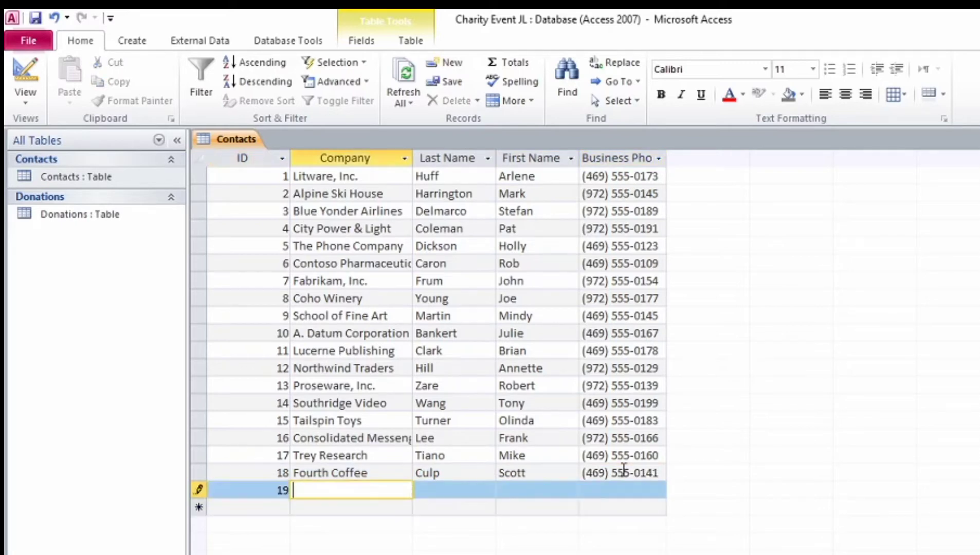
Step: Add record 19 for Wingtip Toys with the contact's name and business phone
type("Wingtip Toys")
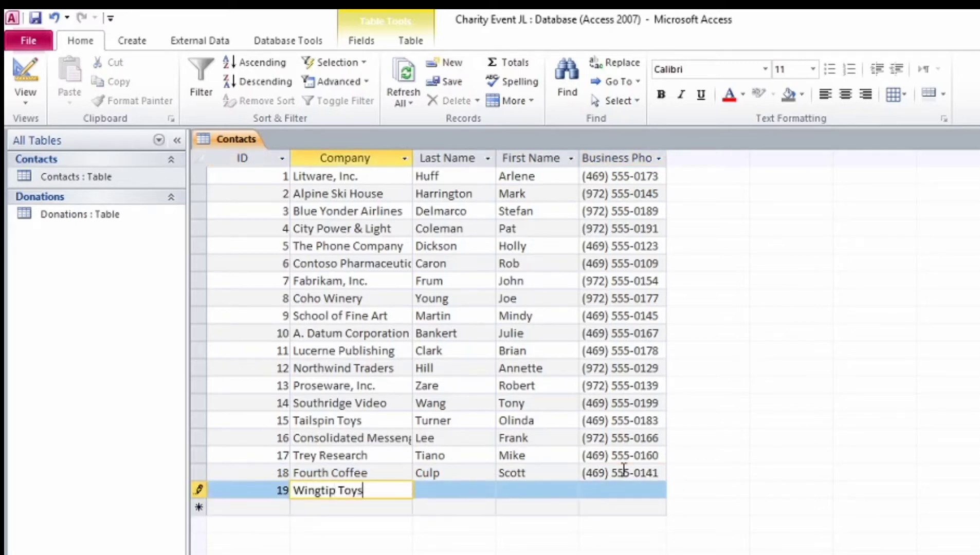
key("Tab")
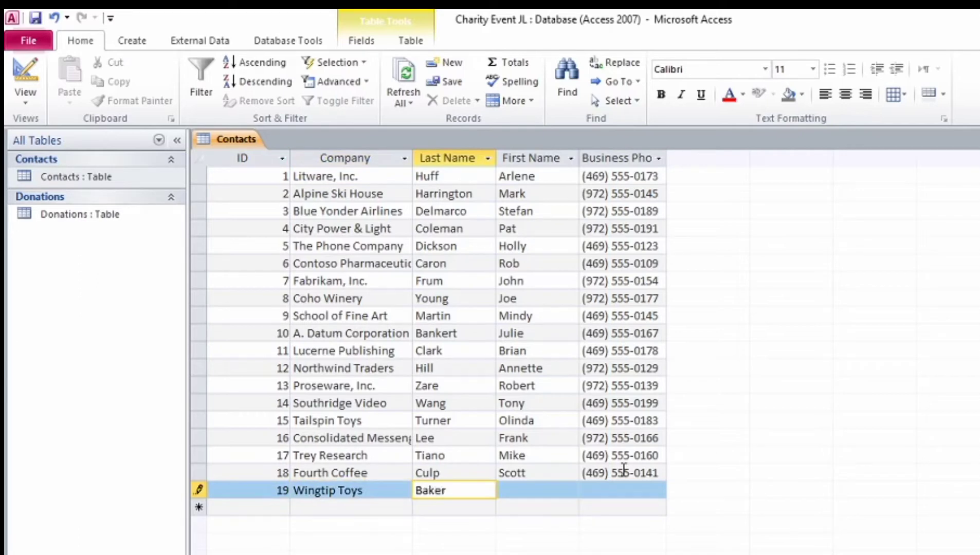
key("Tab")
key("Tab")
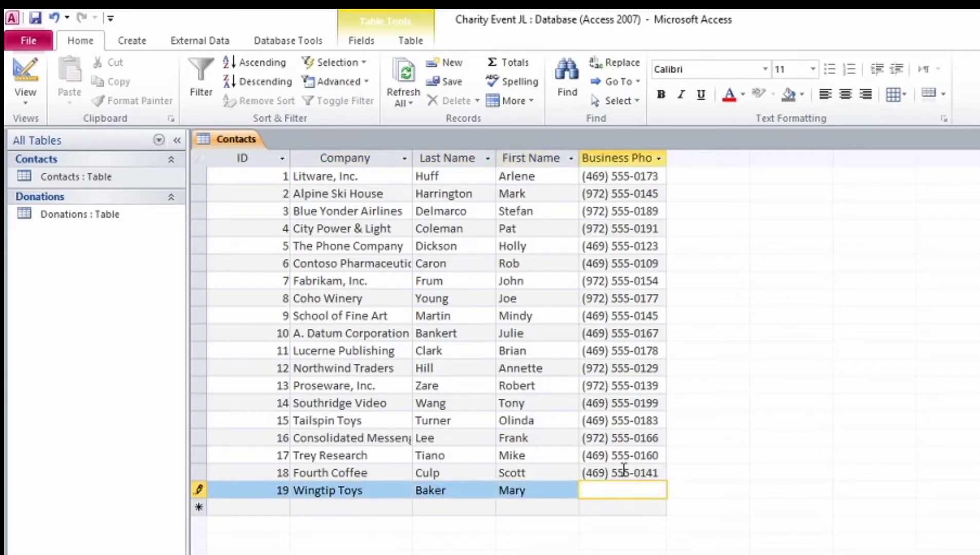
type("972) 555-")
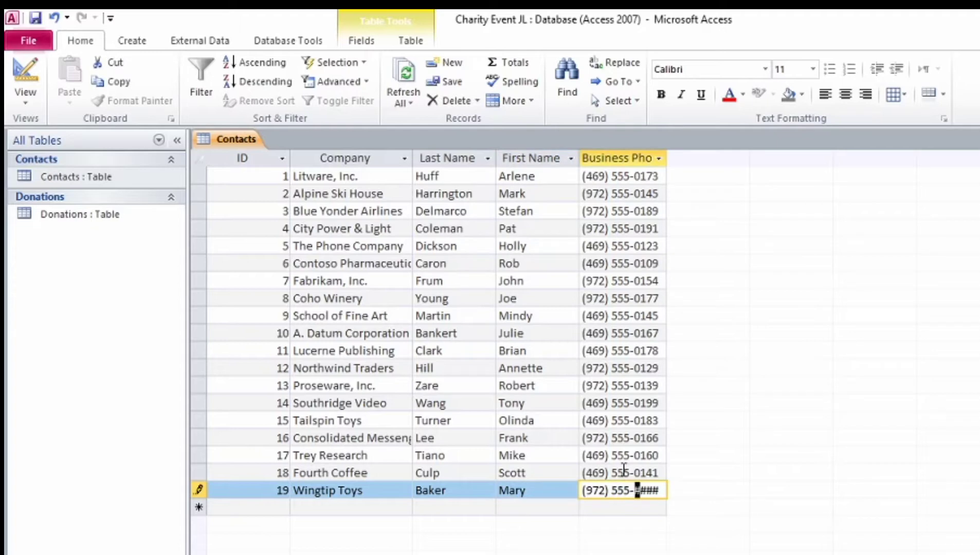
type("0167")
key("Tab")
Step: Add record 20 for Margie's Travel with the contact's name and business phone
key("Tab")
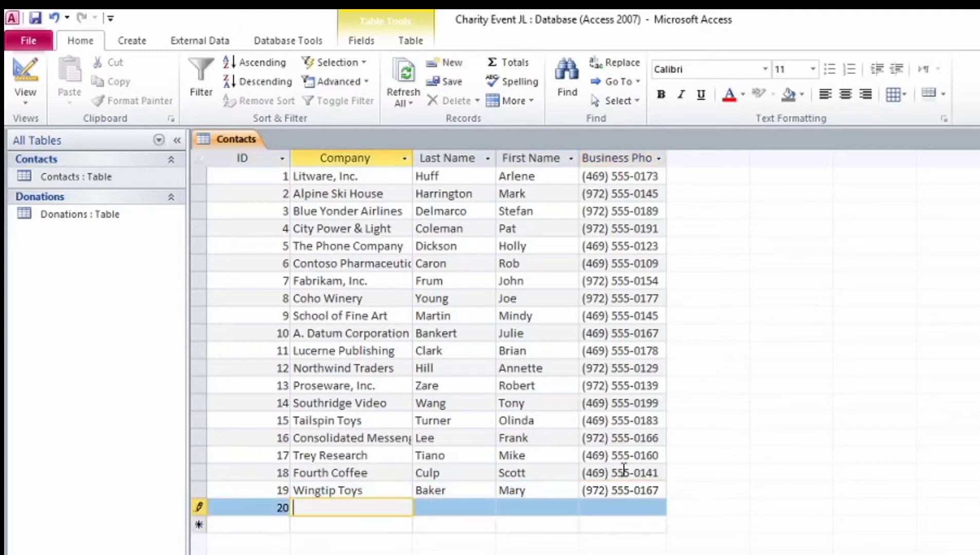
type("Margie's Travel")
key("Tab")
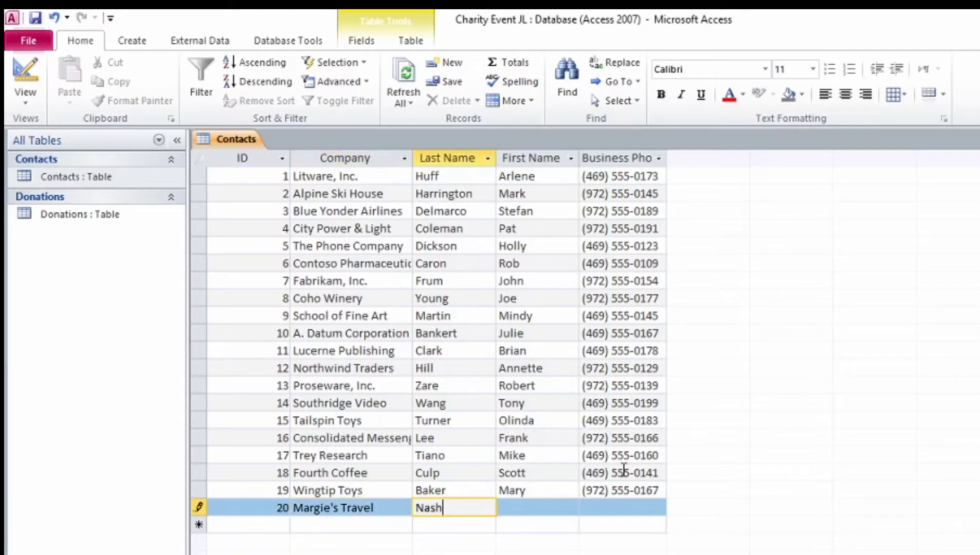
key("Tab")
key("Tab")
type("9")
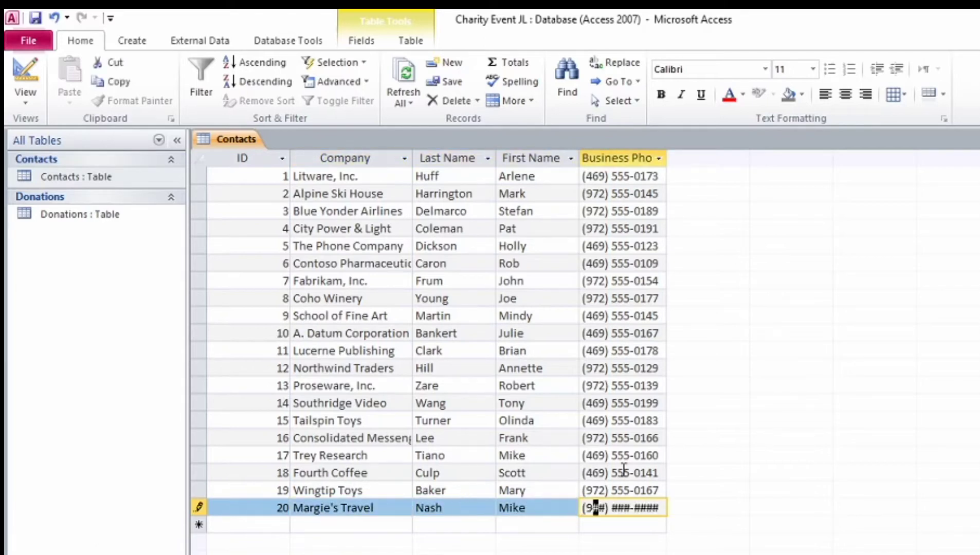
type("72) 555-0189")
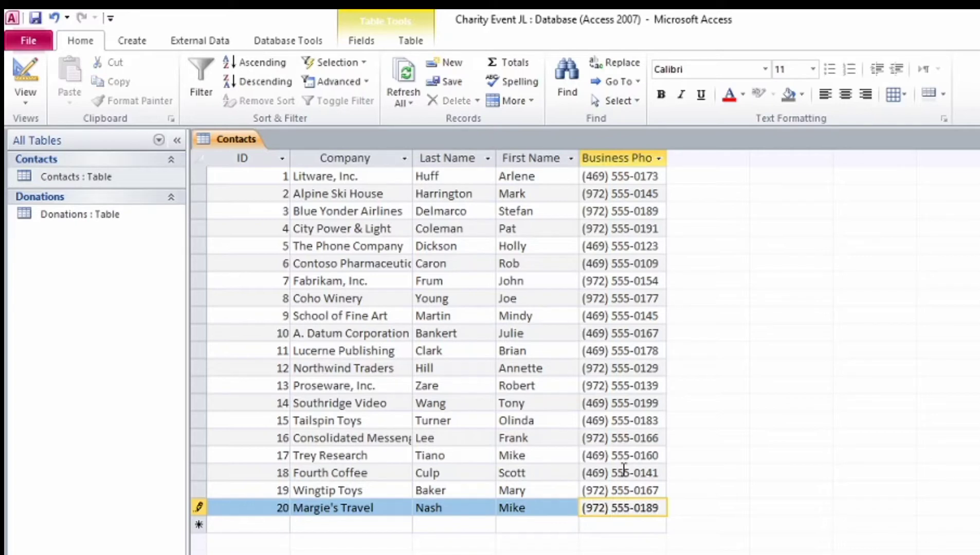
key("Tab")
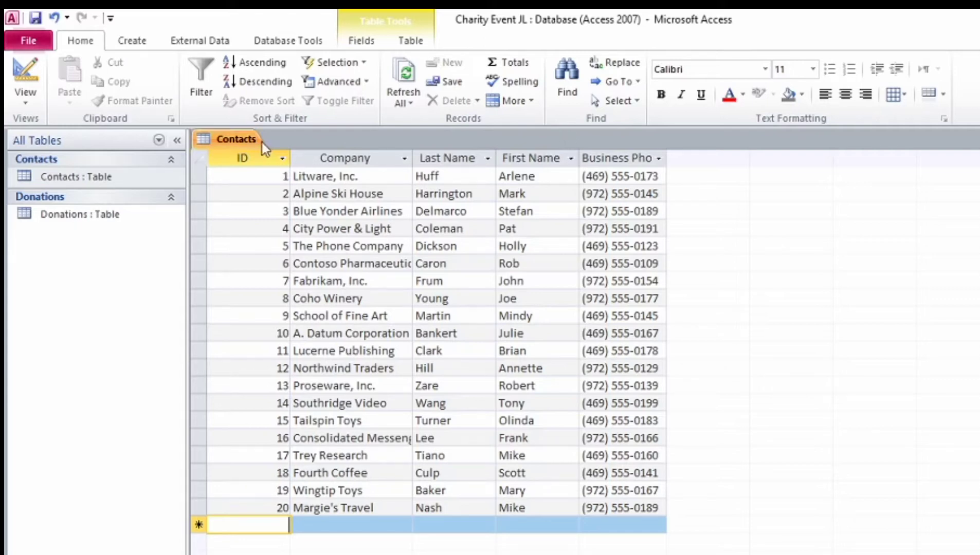
Step: Switch Contacts to Design View and set ID as the primary key
right_click(234, 142)
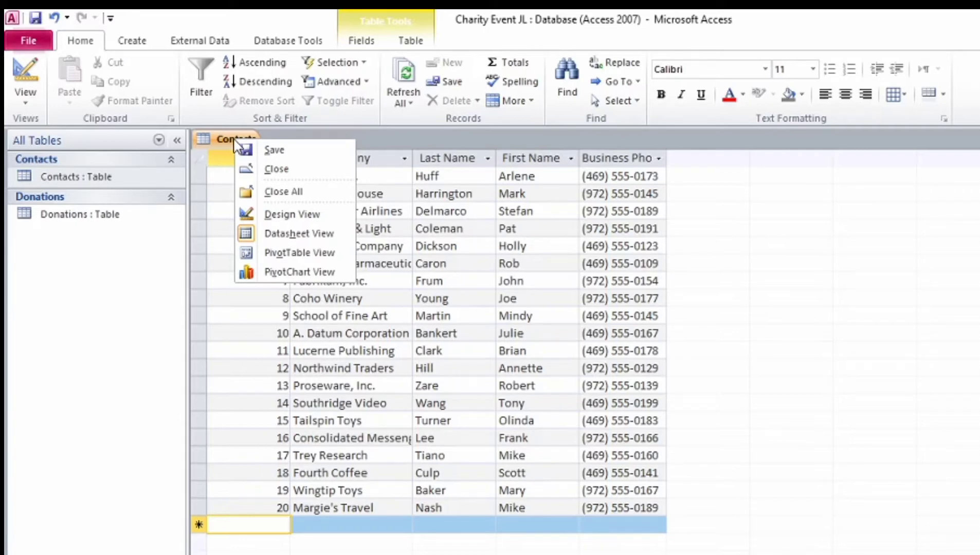
left_click(274, 215)
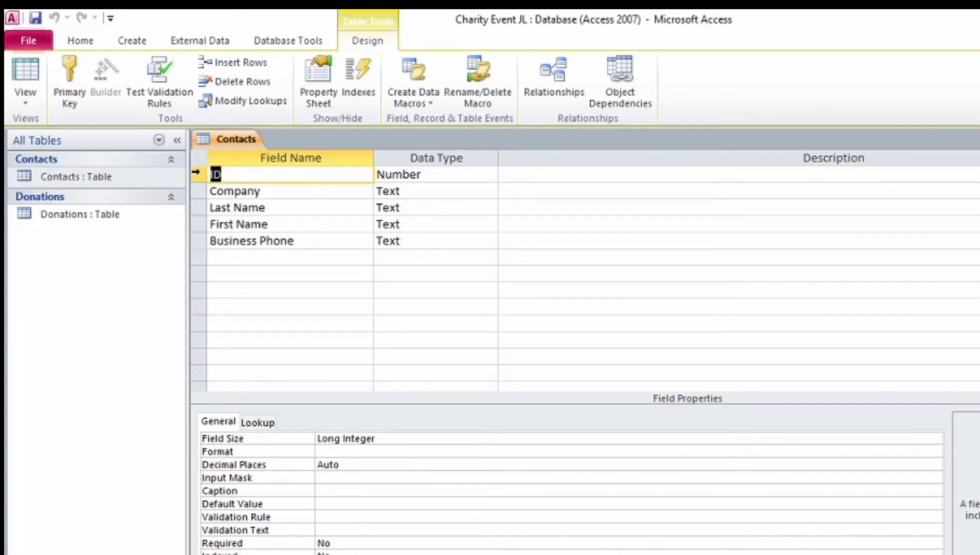
left_click(197, 176)
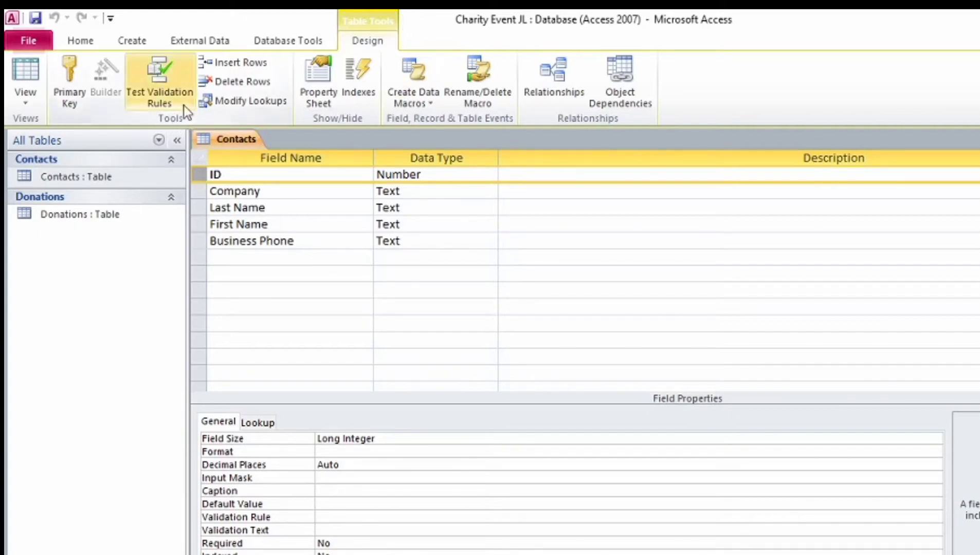
left_click(64, 80)
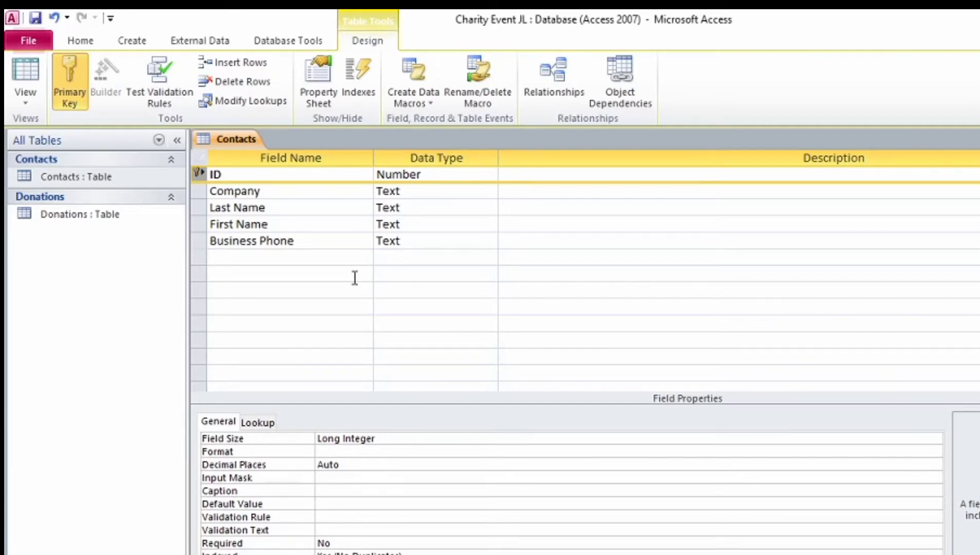
Step: Save the Contacts design and return to Datasheet View showing all twenty records
right_click(237, 149)
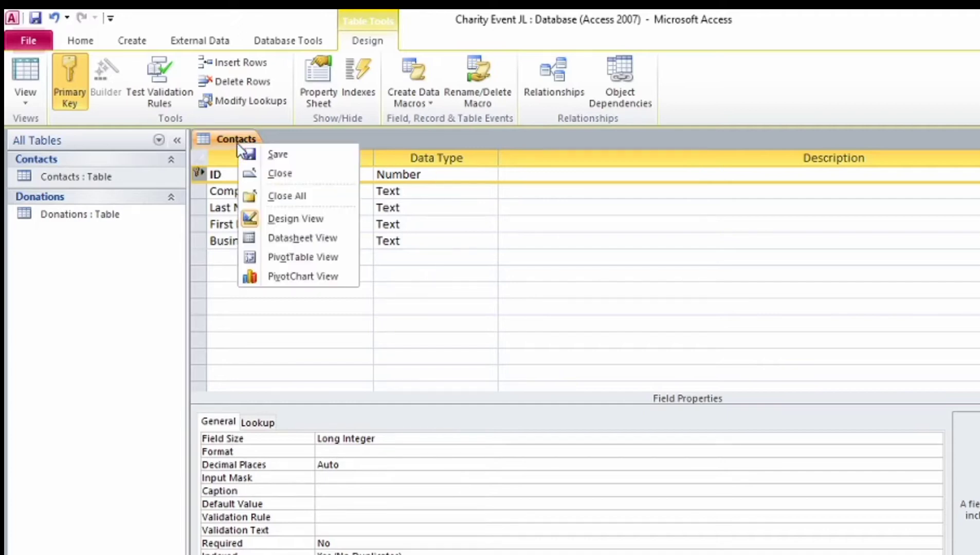
left_click(272, 154)
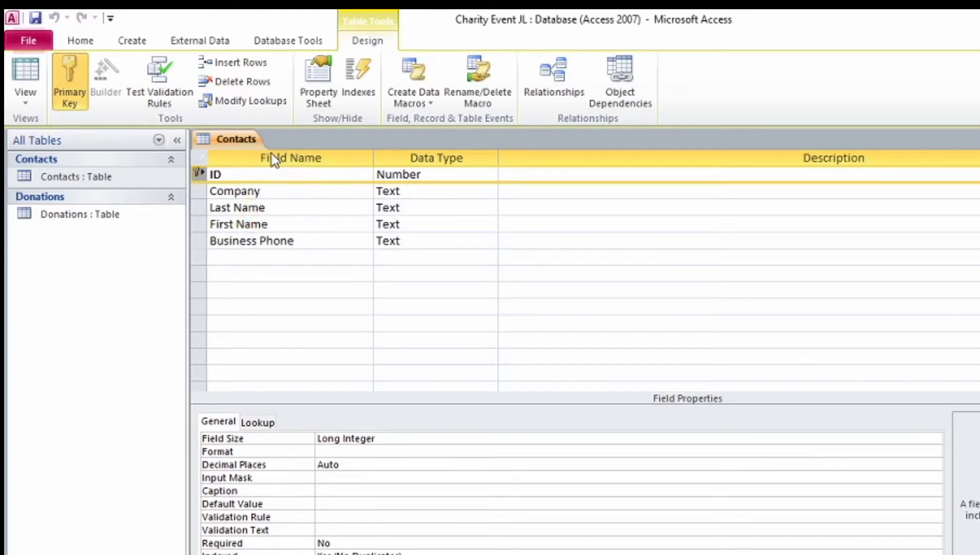
right_click(233, 135)
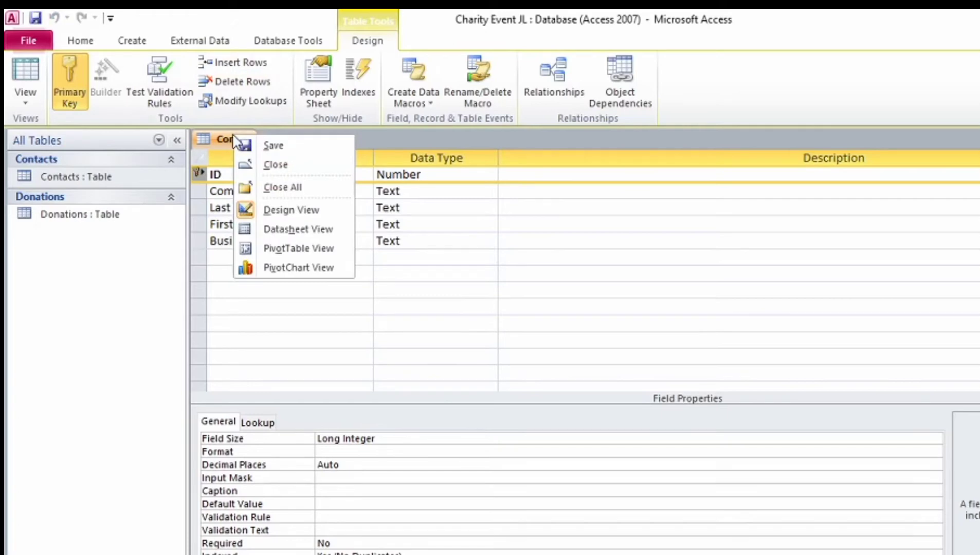
left_click(314, 228)
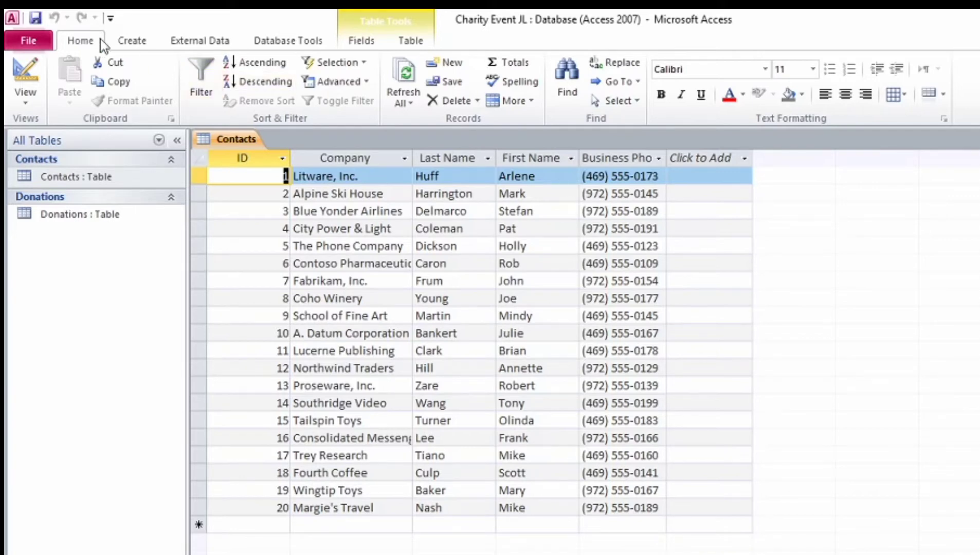
left_click(568, 82)
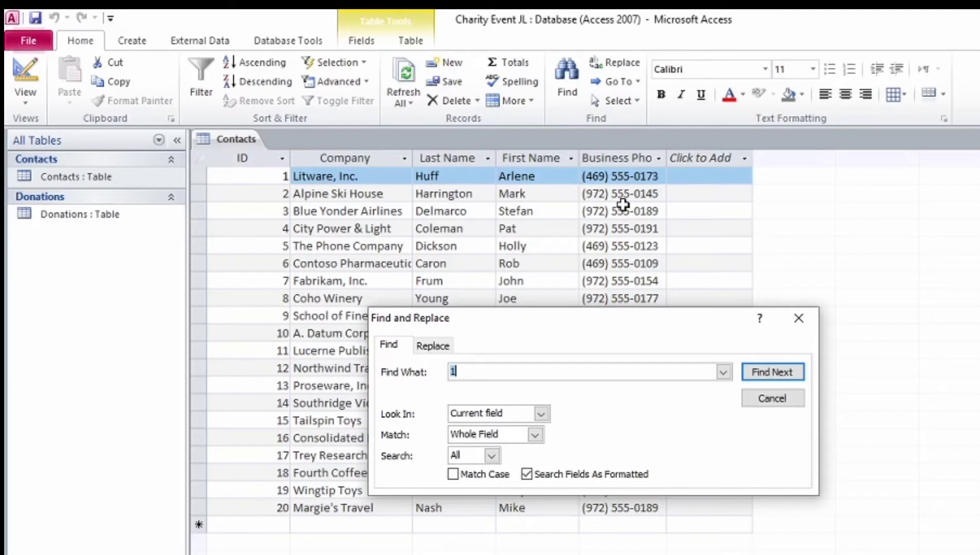
left_click(477, 378)
key("BackSpace")
type("01")
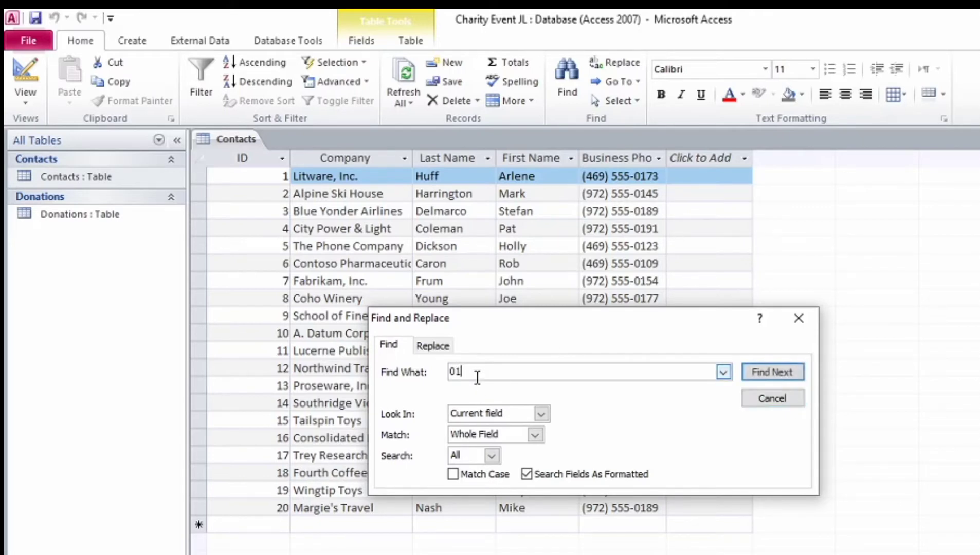
type("77")
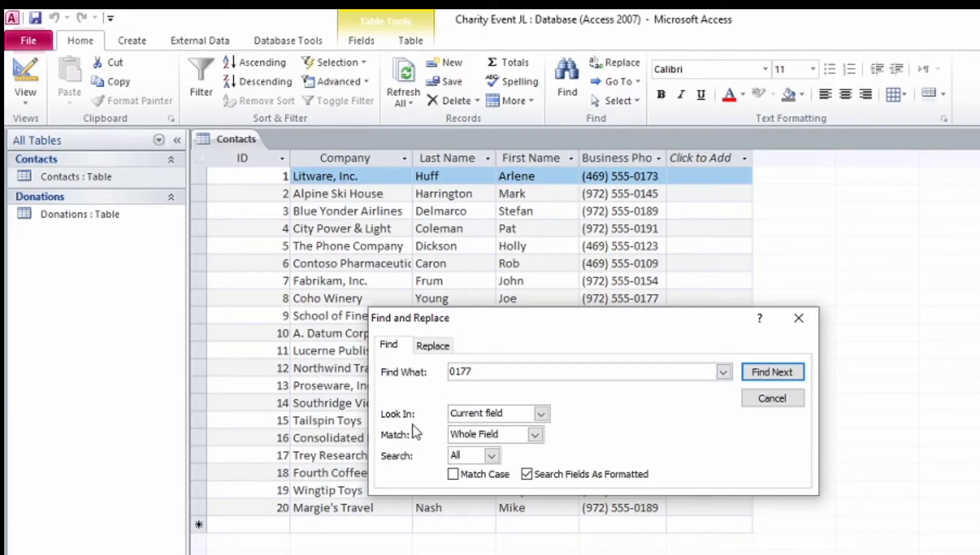
left_click(541, 413)
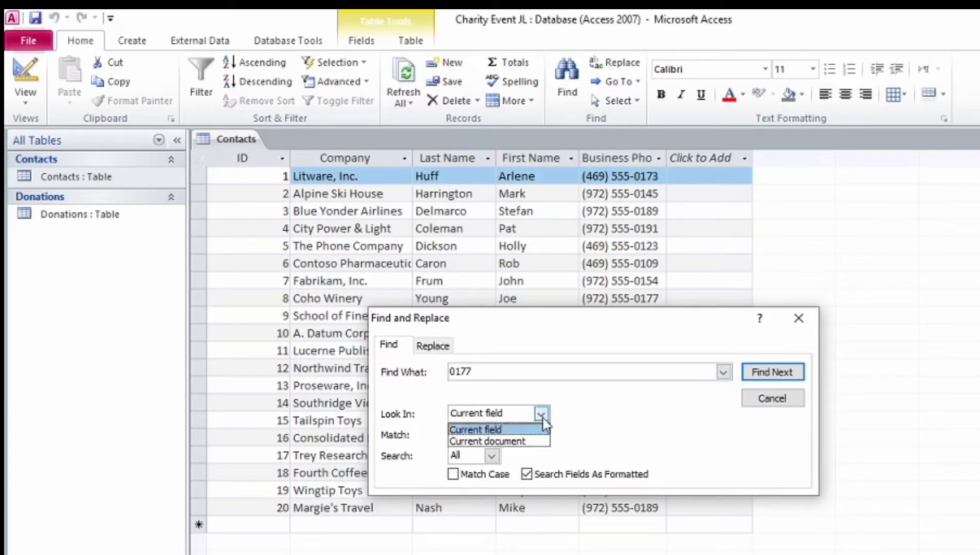
left_click(538, 443)
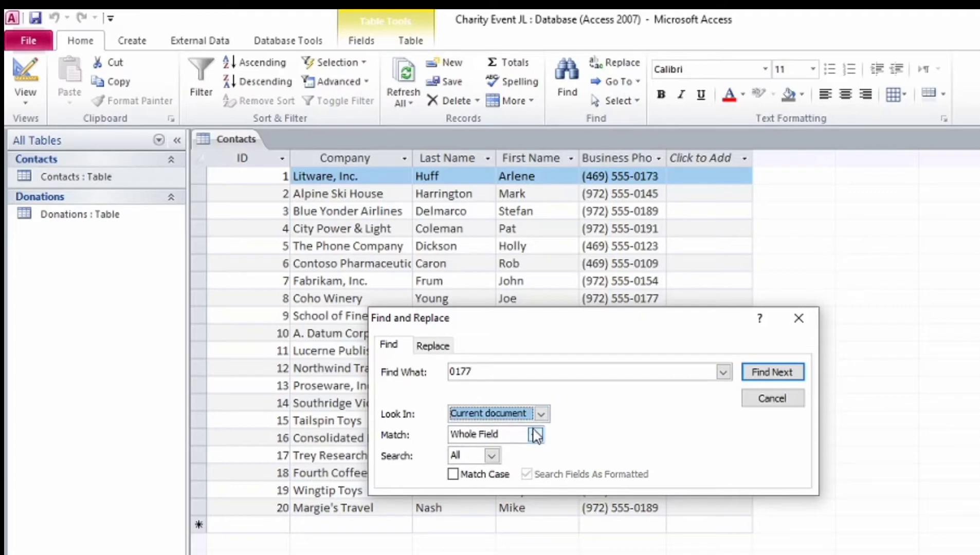
left_click(536, 435)
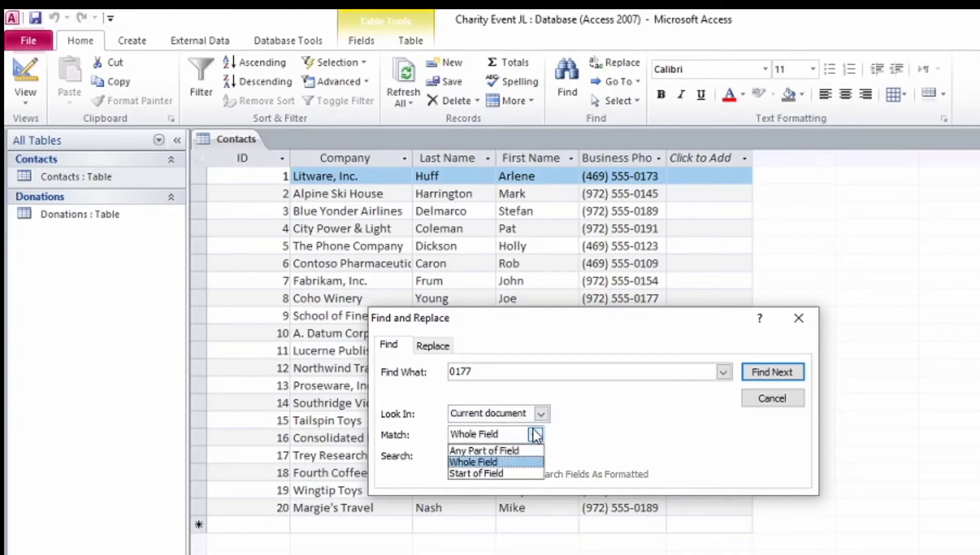
left_click(525, 450)
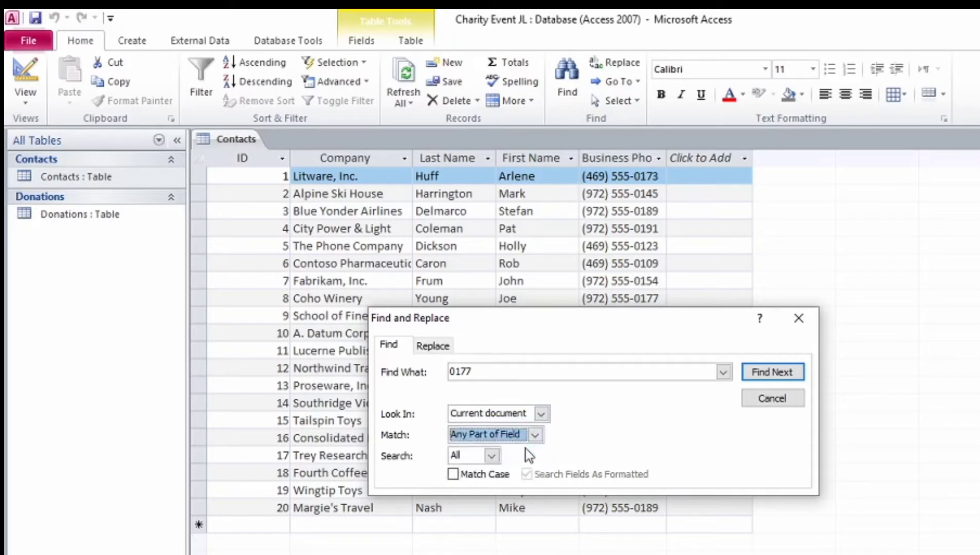
left_click(534, 421)
left_click(494, 440)
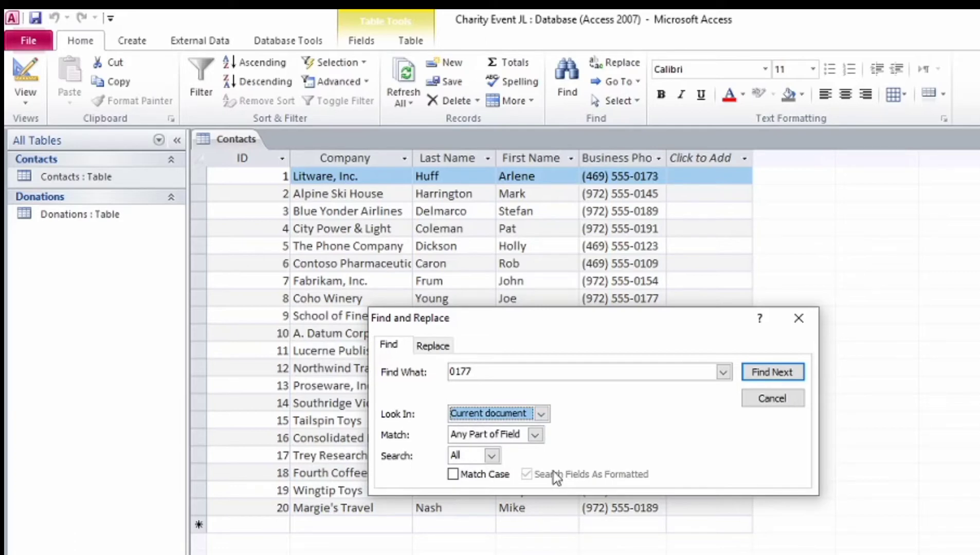
left_click(441, 349)
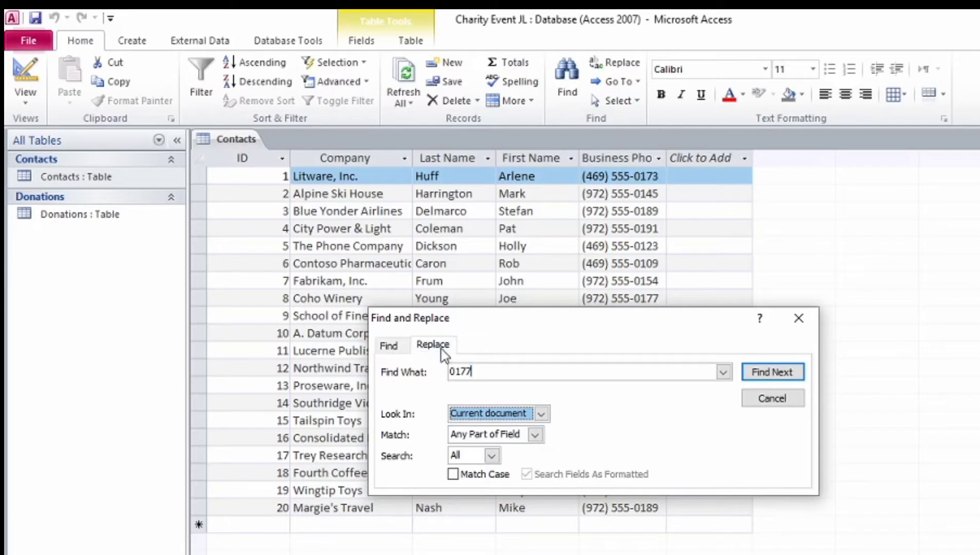
key("Down")
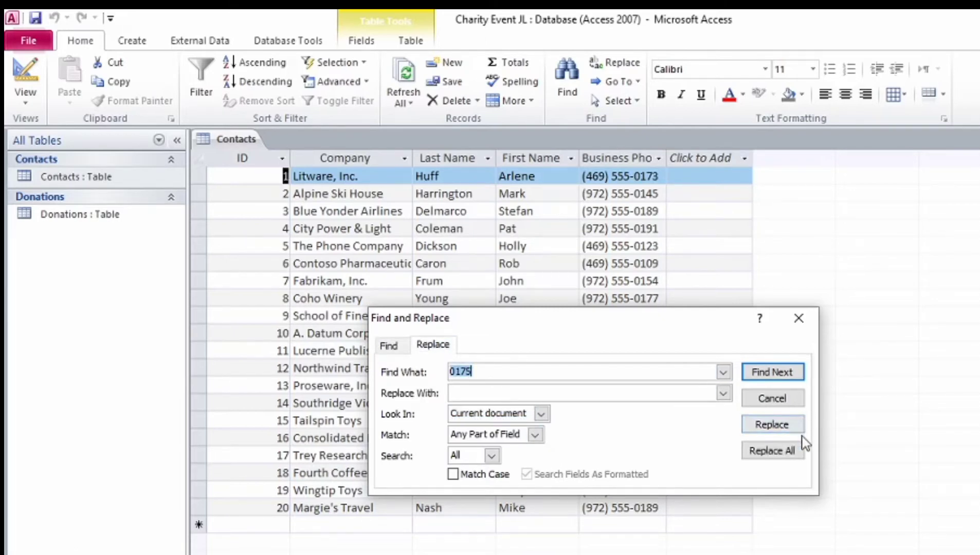
left_click(778, 403)
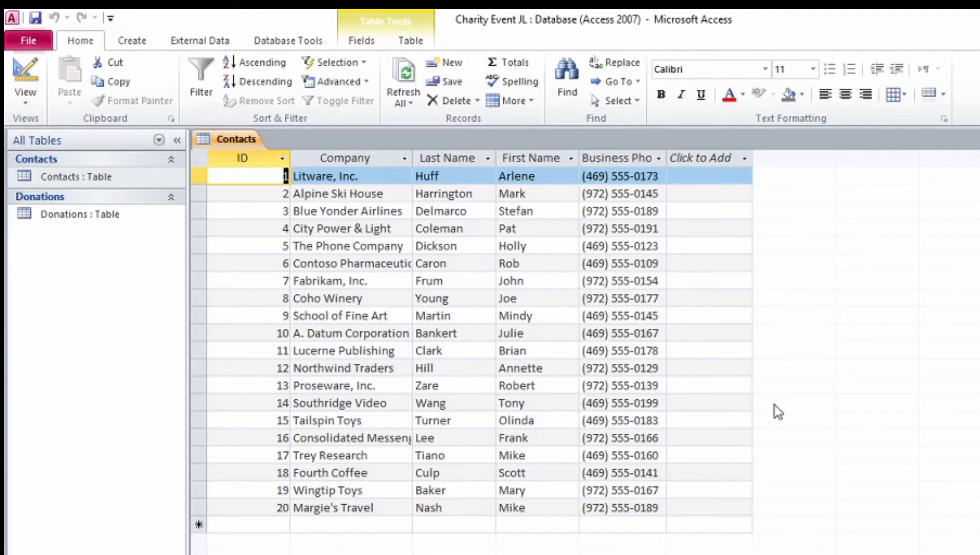
Step: Delete record 11, Lucerne Publishing, from Contacts and confirm the deletion
left_click(205, 349)
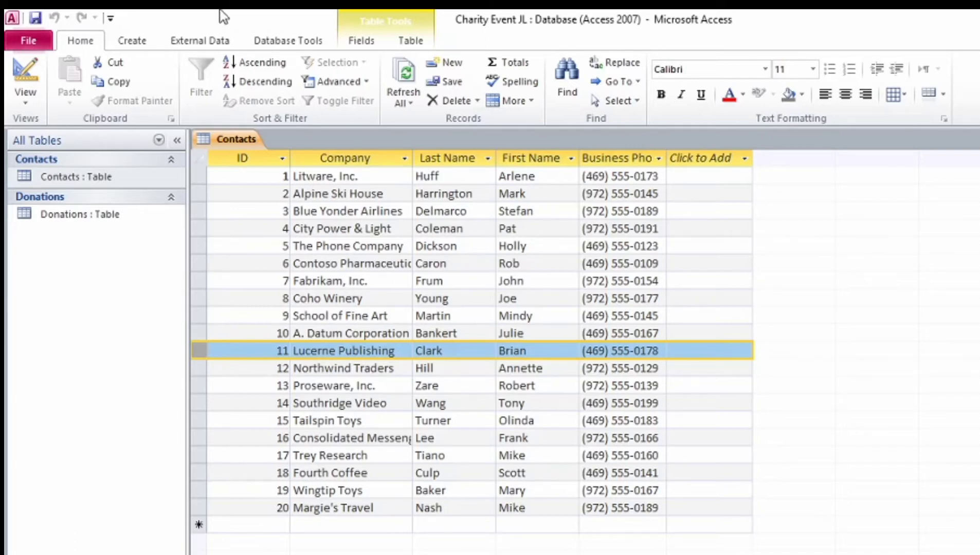
left_click(476, 101)
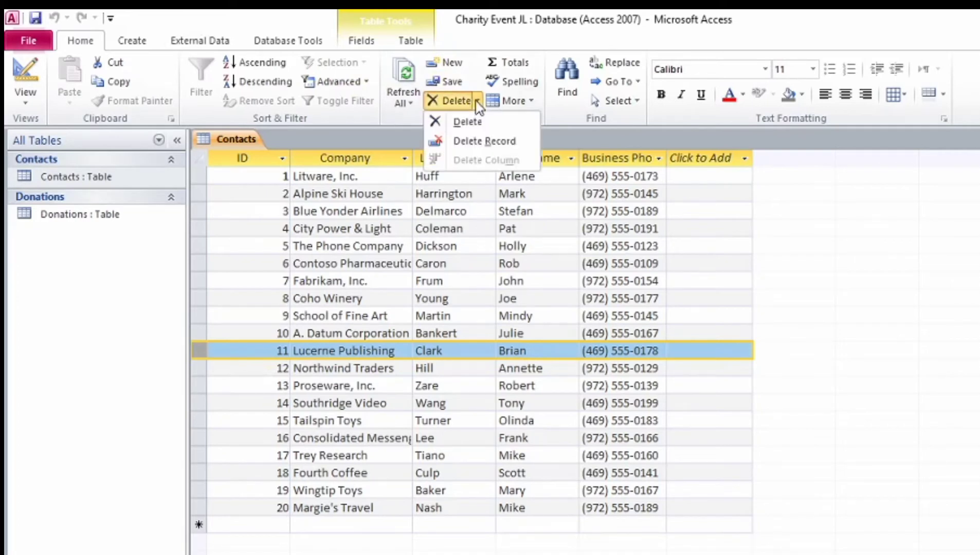
left_click(482, 141)
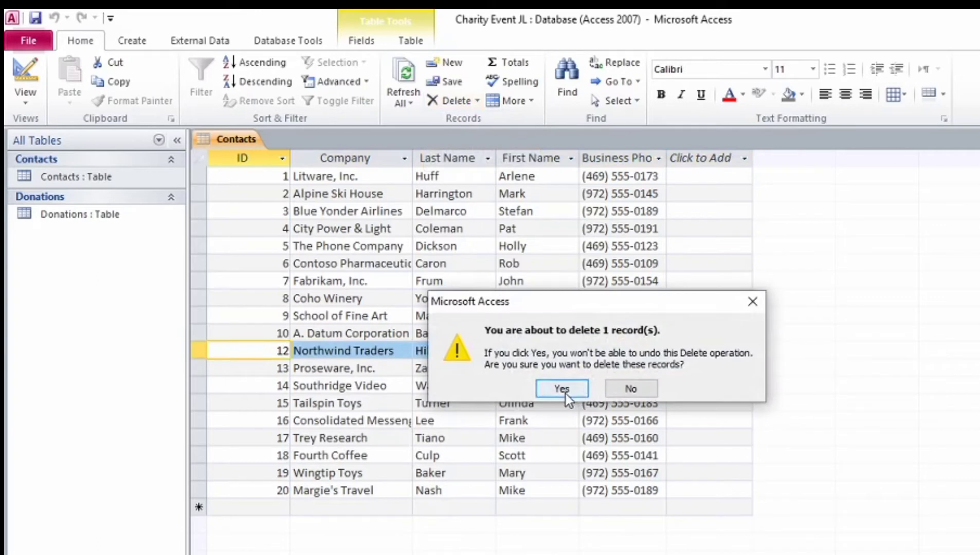
left_click(565, 393)
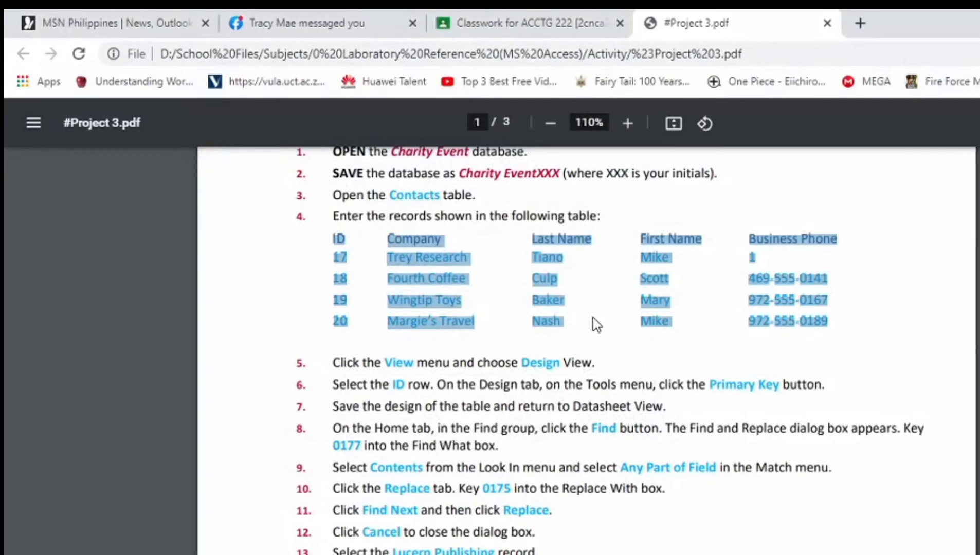
Step: Scroll the PDF down to the Project 3-2 Angels Project Wish List section
scroll(593, 322, "down", 7)
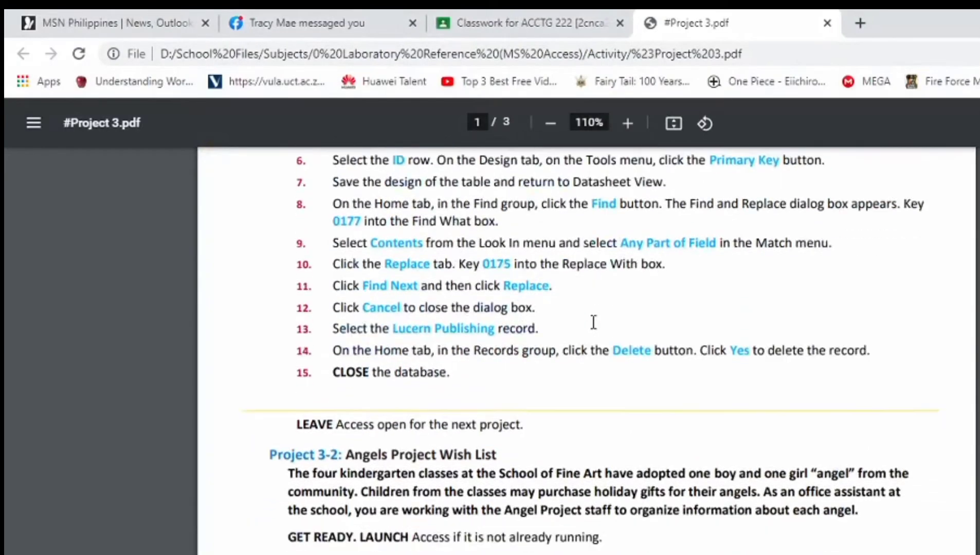
scroll(593, 322, "down", 2)
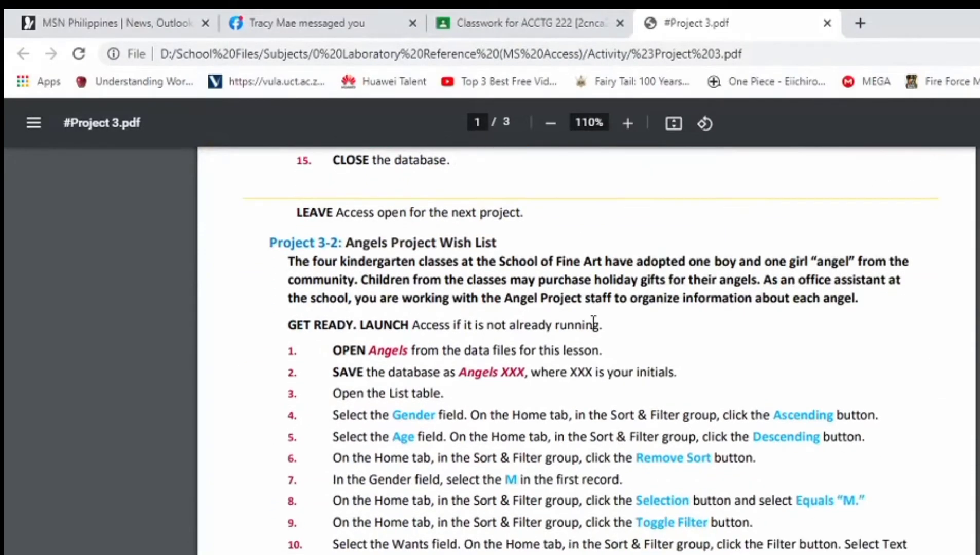
scroll(593, 323, "down", 2)
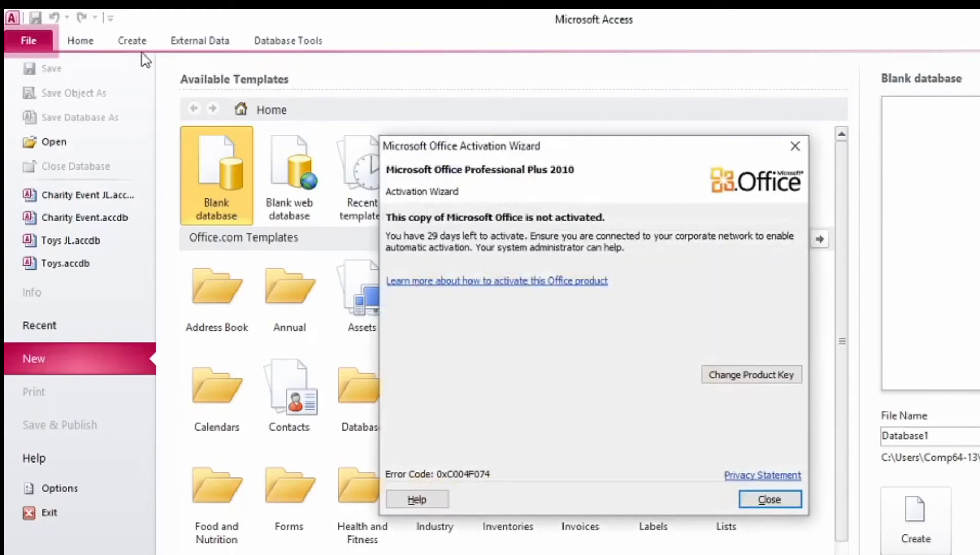
Step: Dismiss the activation notice, open Angels from Project 3 Data Files, and enable its content
left_click(751, 500)
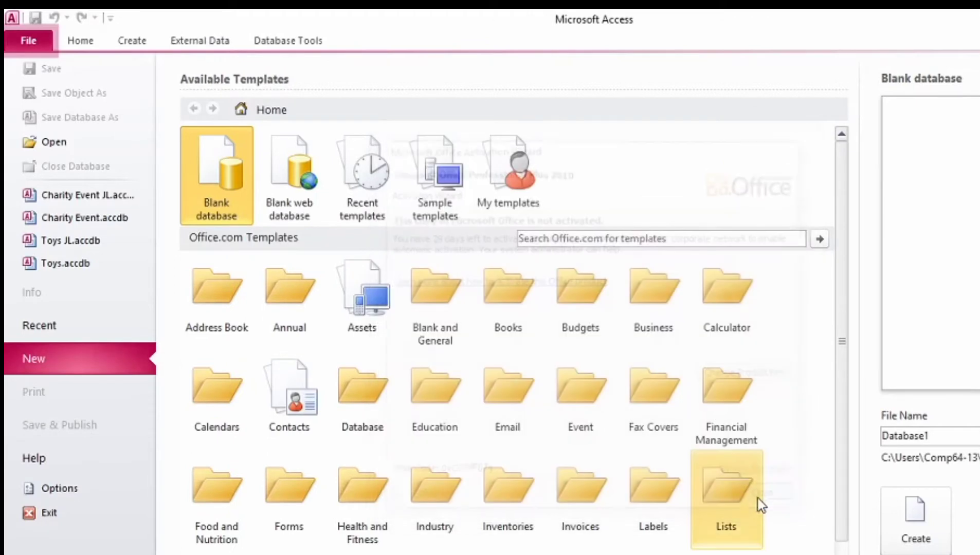
left_click(32, 142)
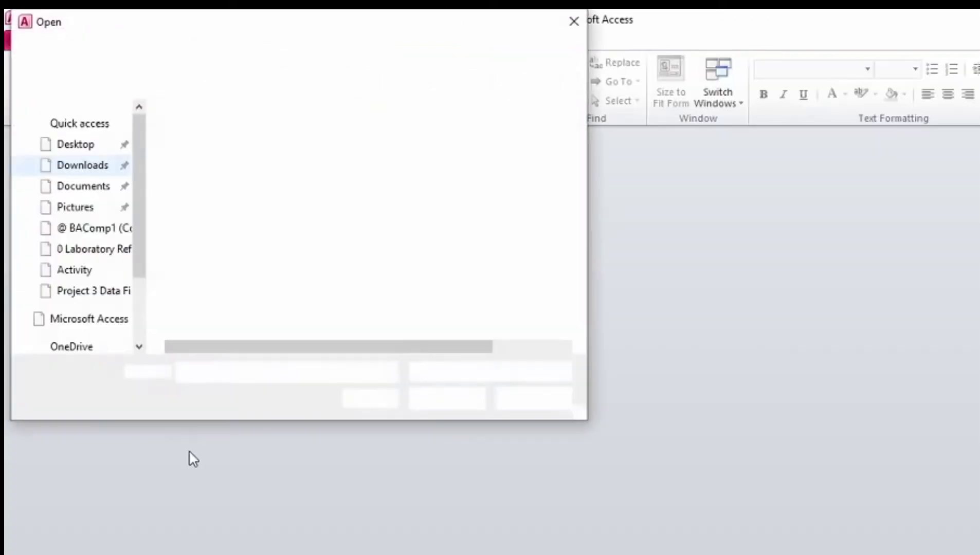
scroll(47, 255, "up", 3)
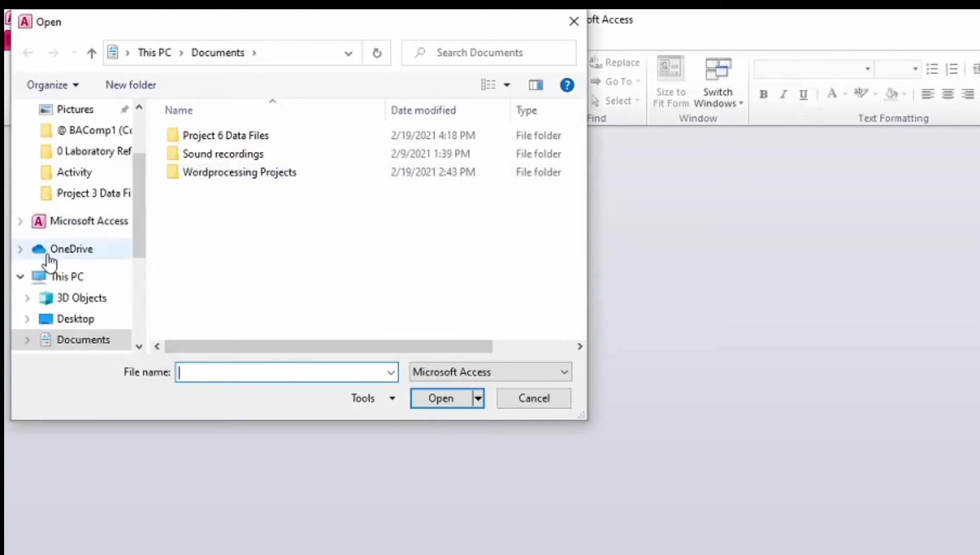
left_click(98, 198)
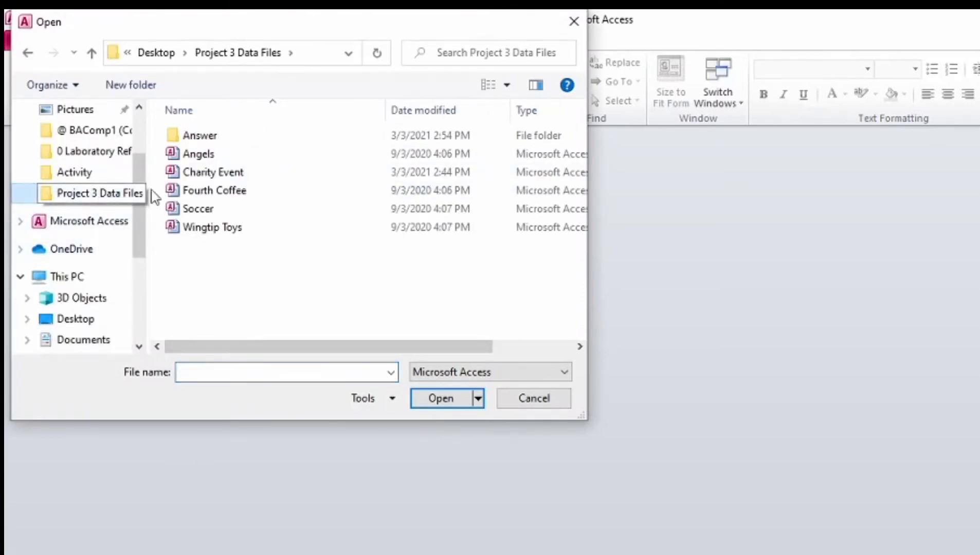
left_click(212, 157)
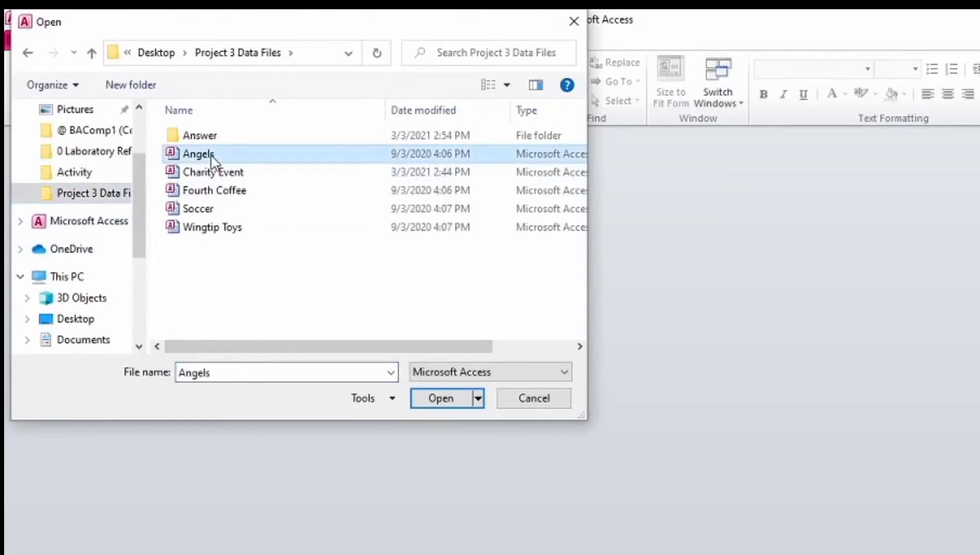
left_click(431, 396)
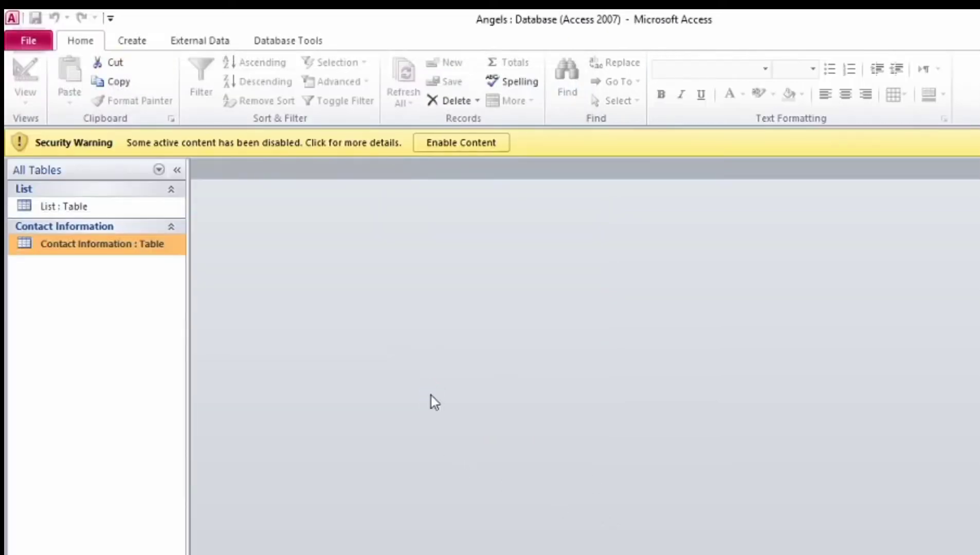
left_click(463, 144)
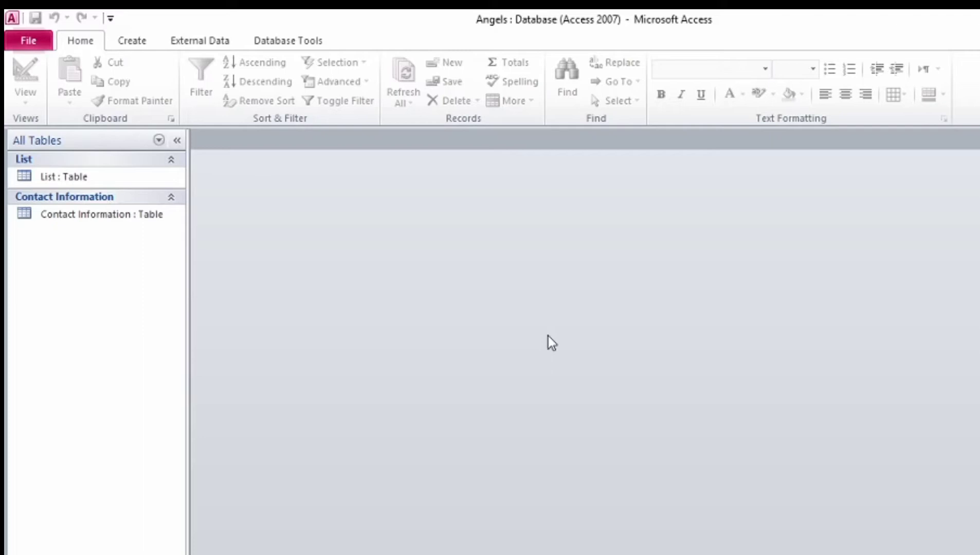
Step: Use Save Database As to store a copy named 'Angels JL' in the Answer folder
left_click(33, 39)
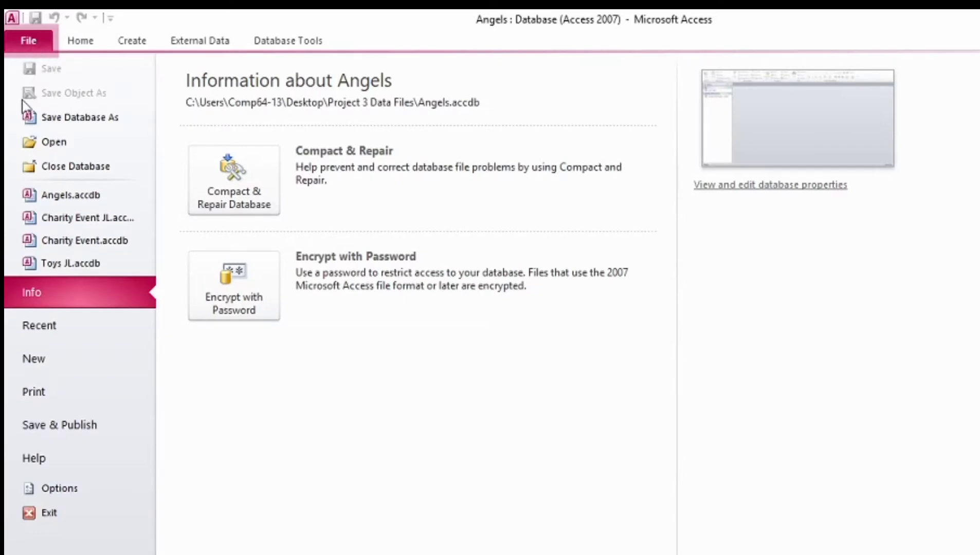
left_click(75, 124)
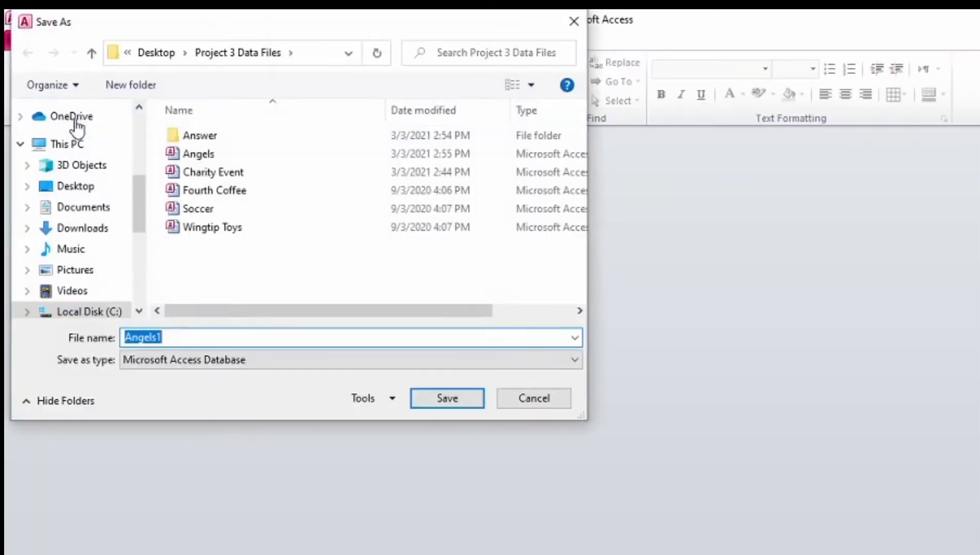
left_click(199, 337)
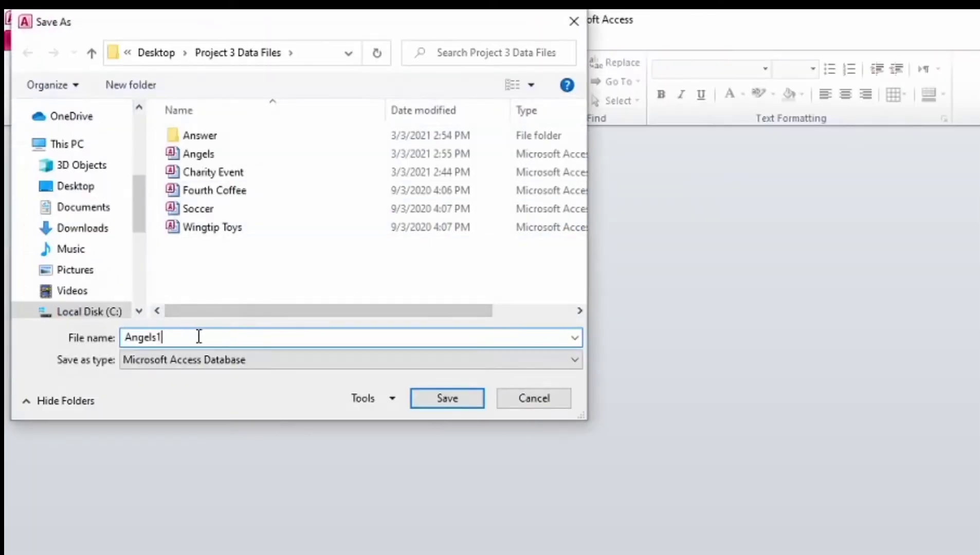
key("BackSpace")
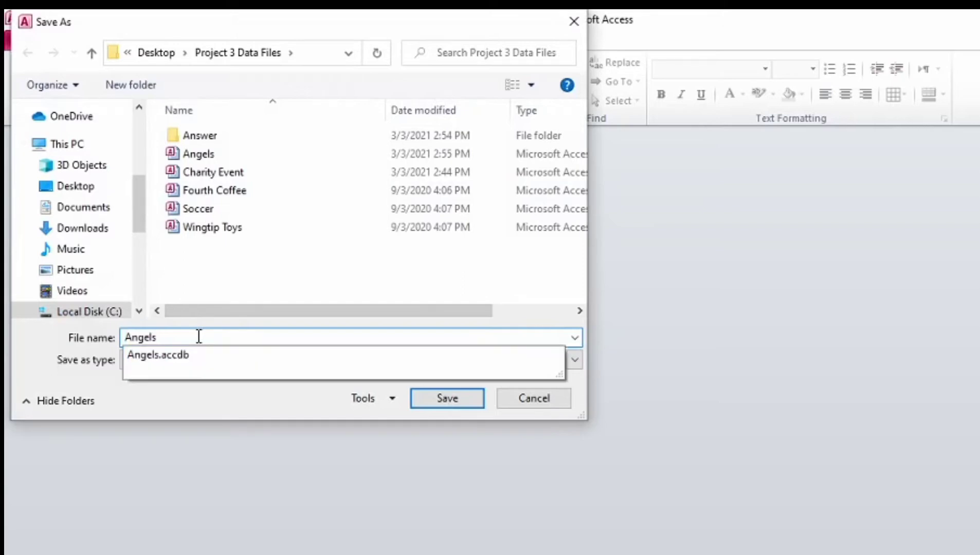
type("JL")
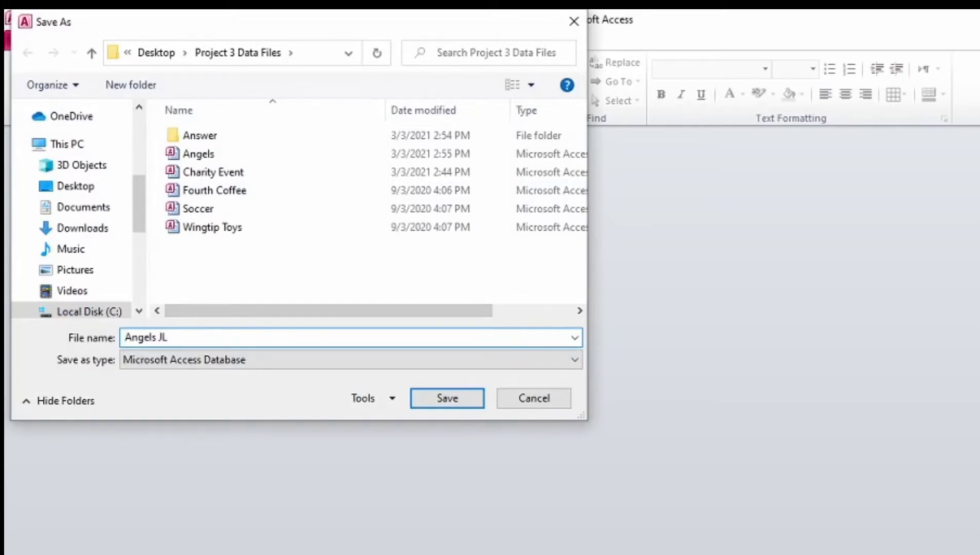
double_click(177, 135)
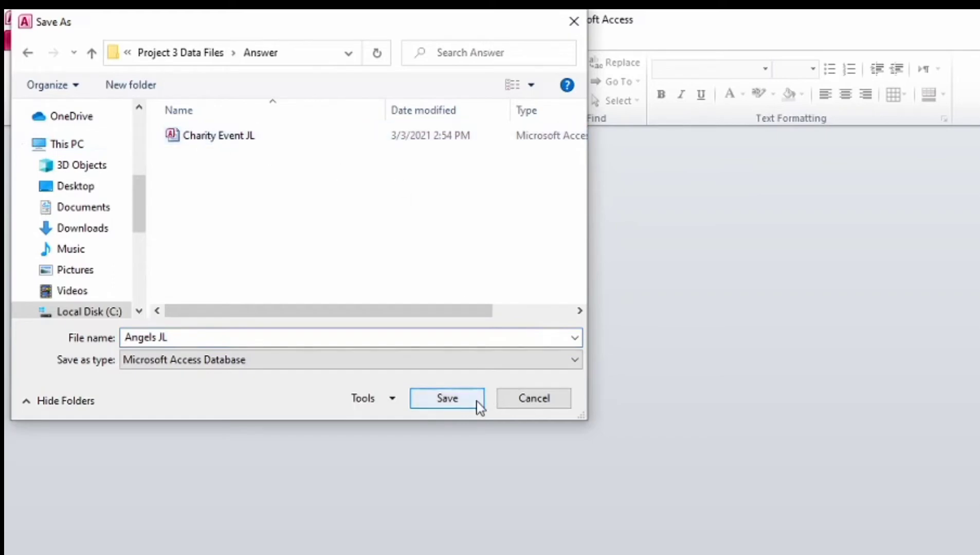
left_click(446, 398)
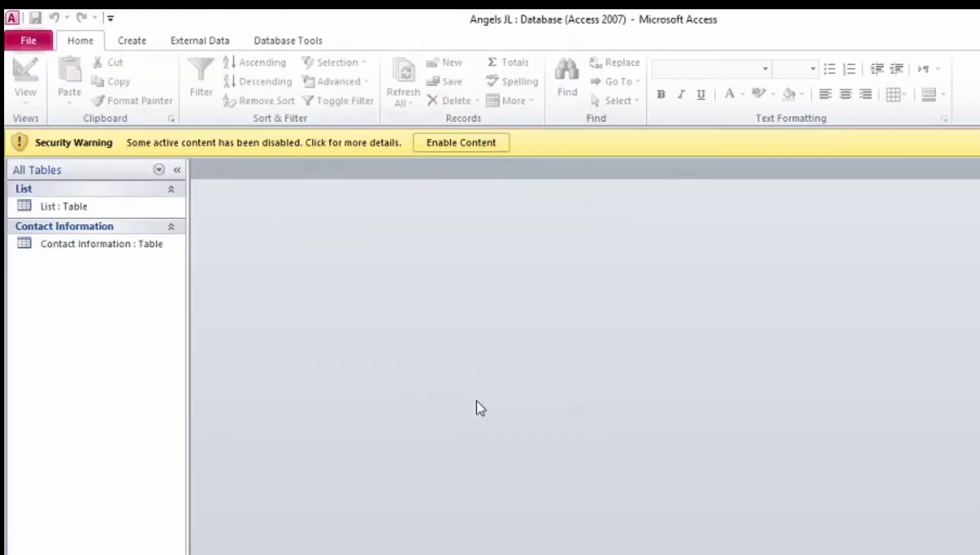
Step: Enable content in Angels JL, open the List table, and select its Gender column
left_click(482, 145)
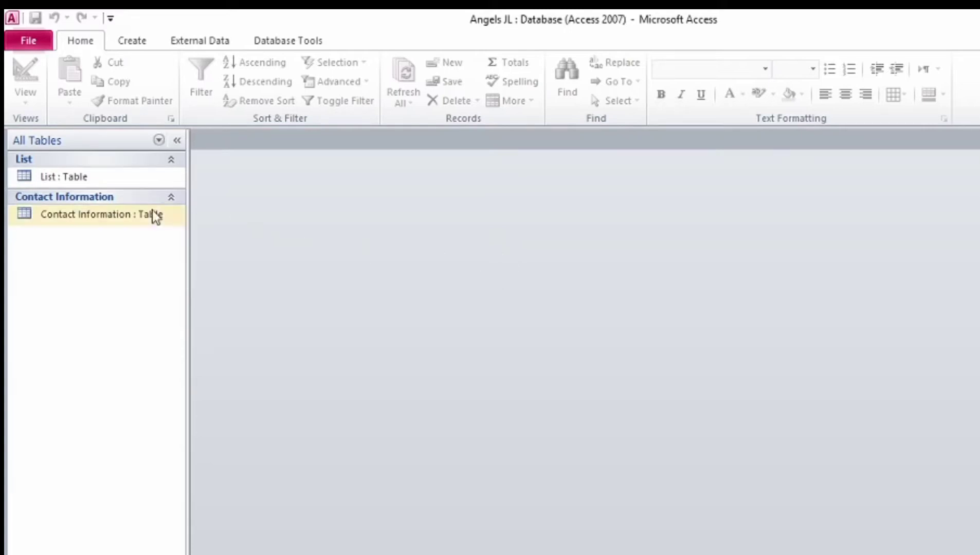
double_click(50, 180)
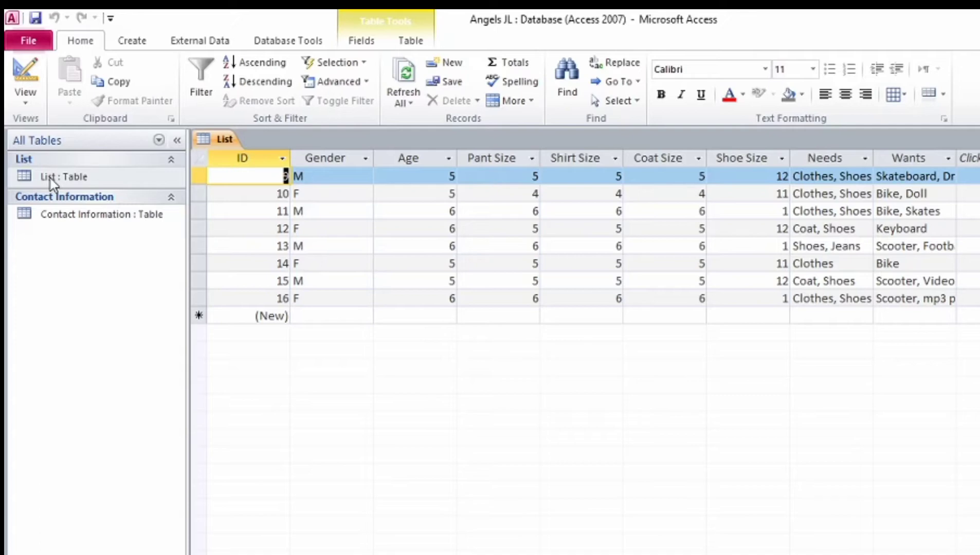
left_click(338, 162)
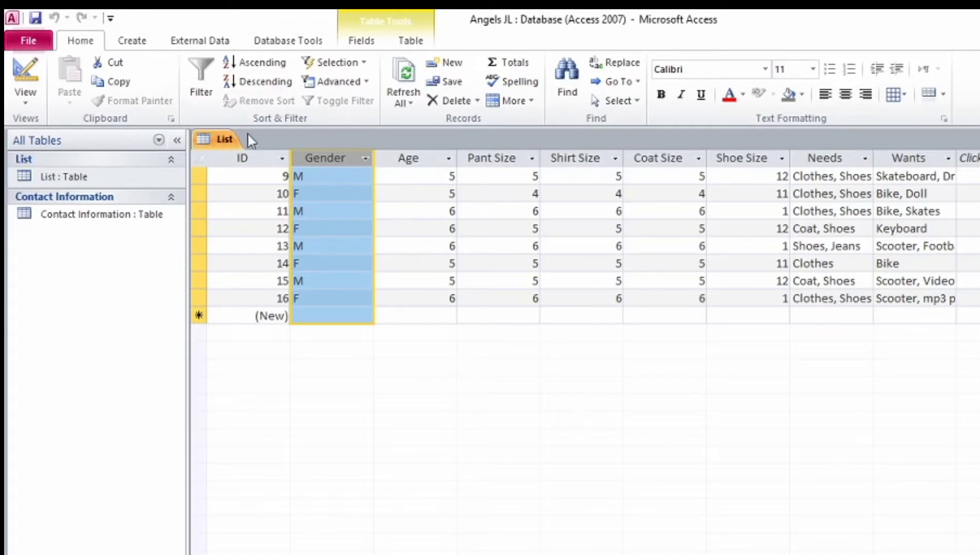
left_click(267, 62)
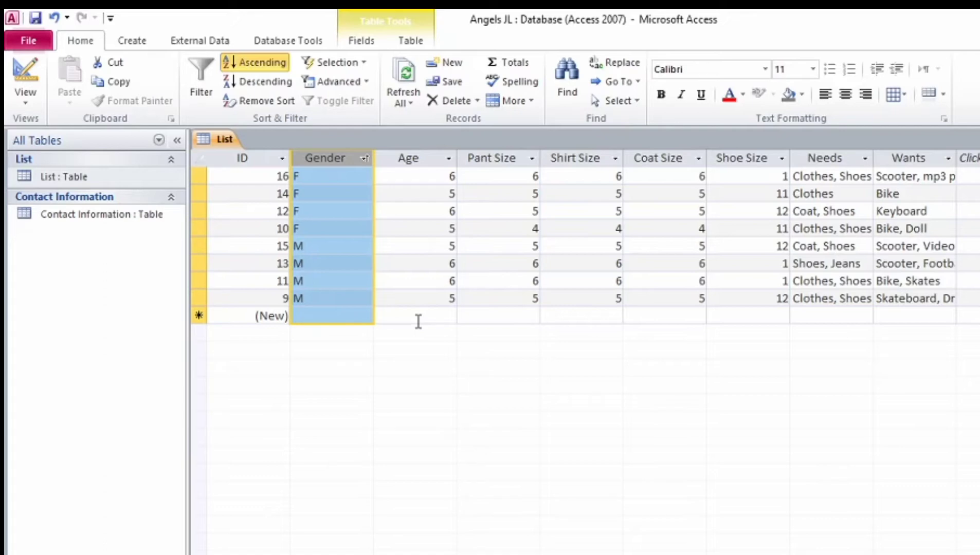
left_click(432, 163)
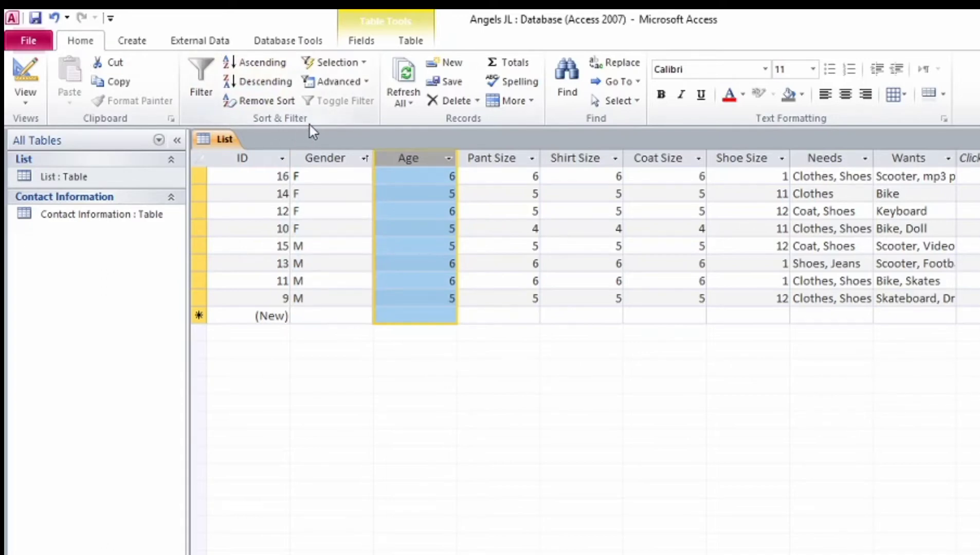
left_click(268, 82)
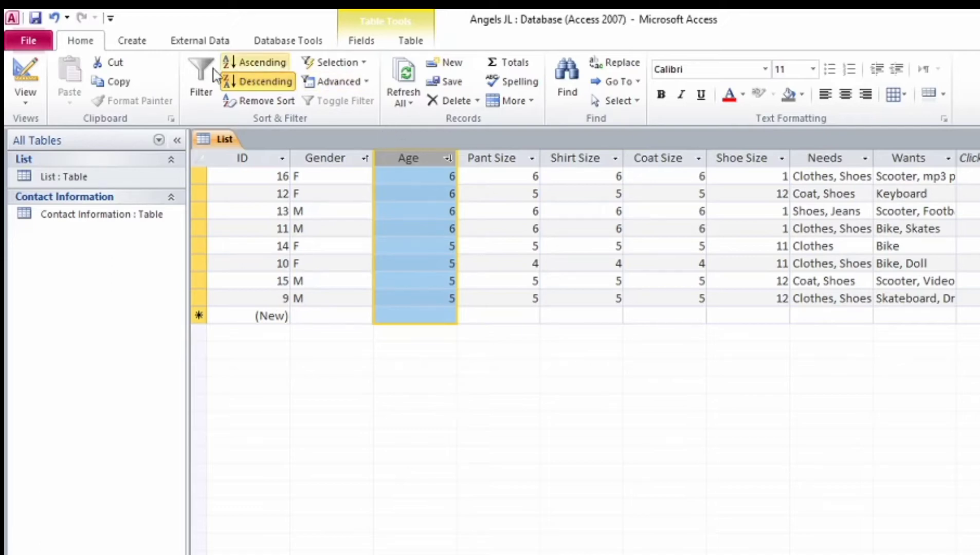
left_click(265, 101)
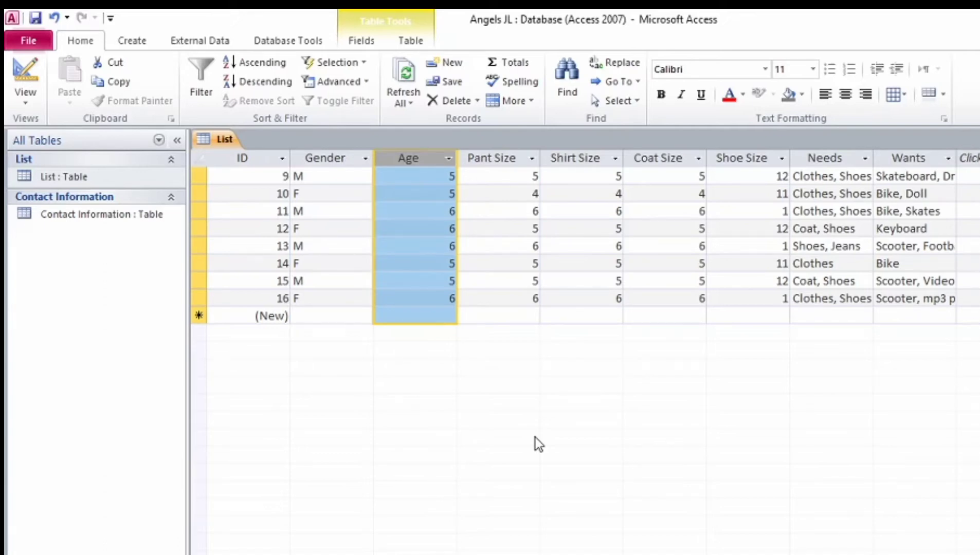
left_click(318, 177)
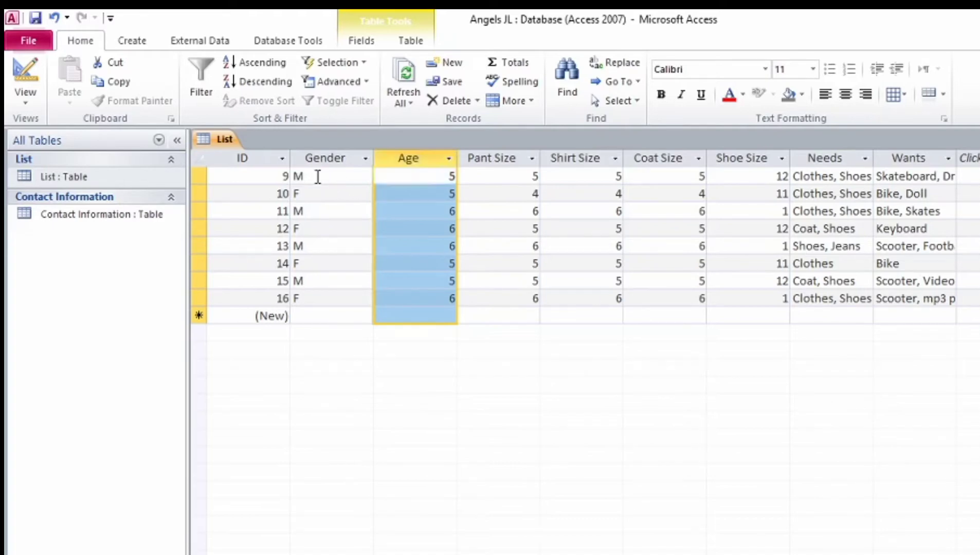
Step: Filter the List table by selection so Gender equals "M"
left_click(317, 177)
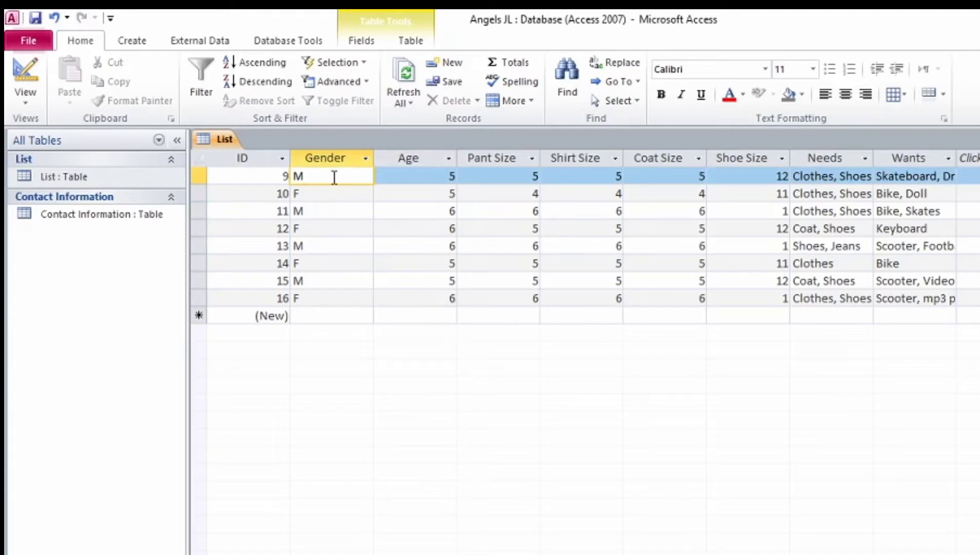
left_click_drag(334, 177, 293, 176)
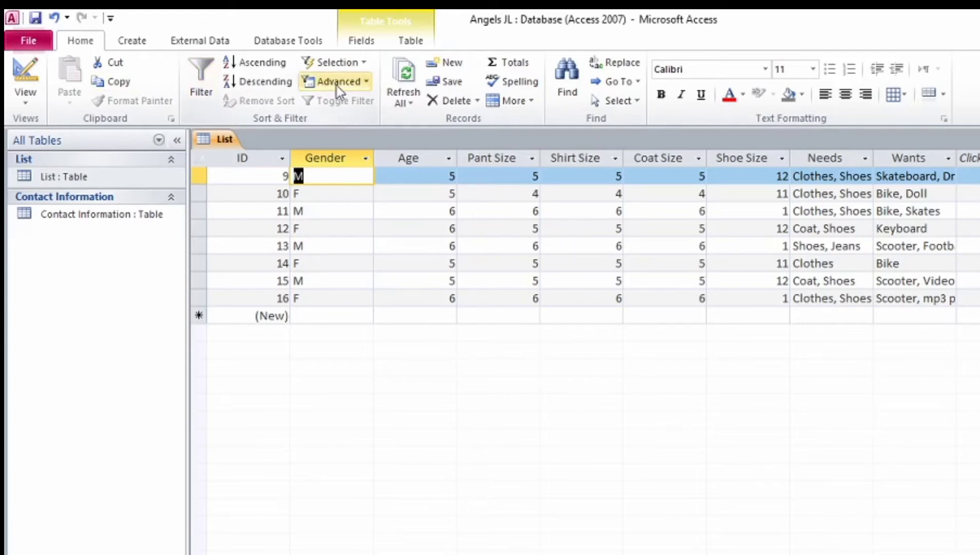
left_click(358, 63)
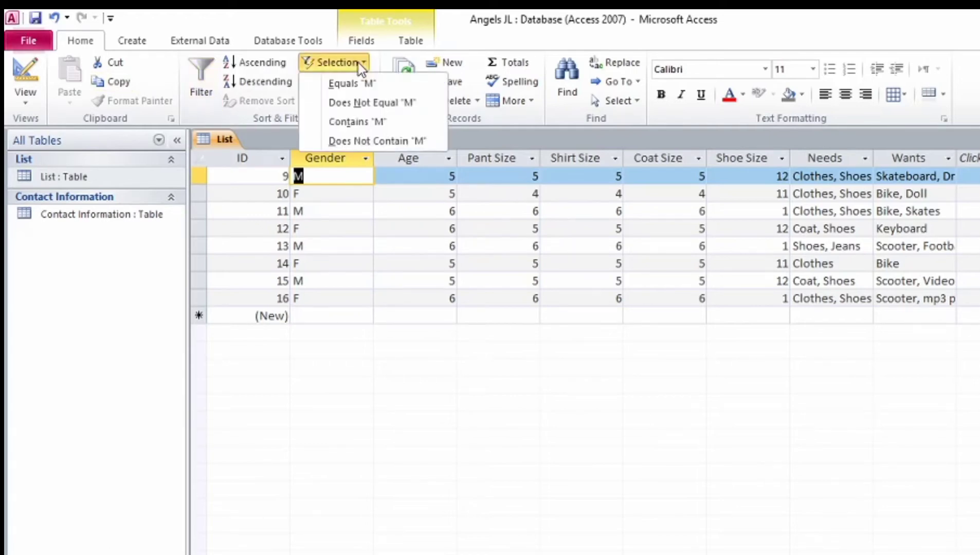
left_click(390, 82)
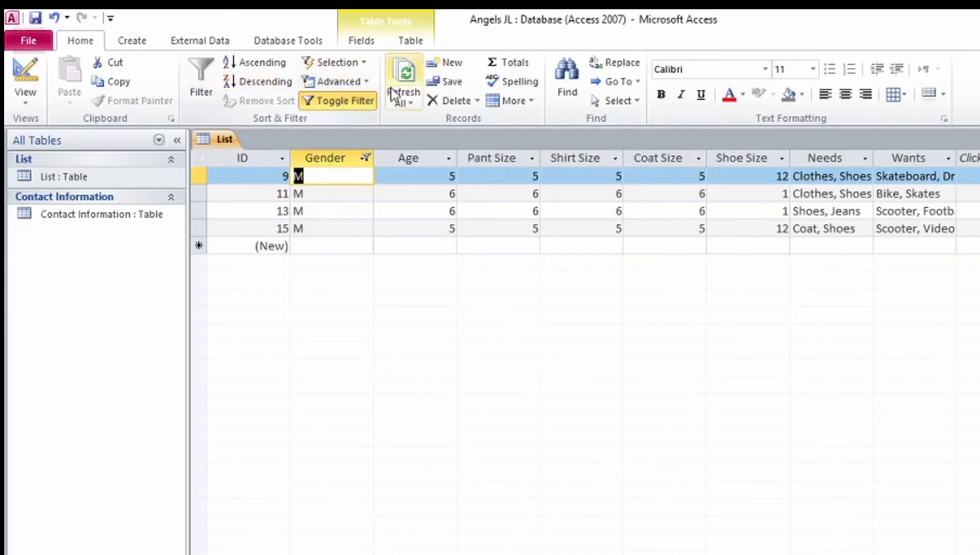
Step: Toggle the Gender M filter off and on several times, ending with it reapplied
left_click(361, 98)
left_click(360, 99)
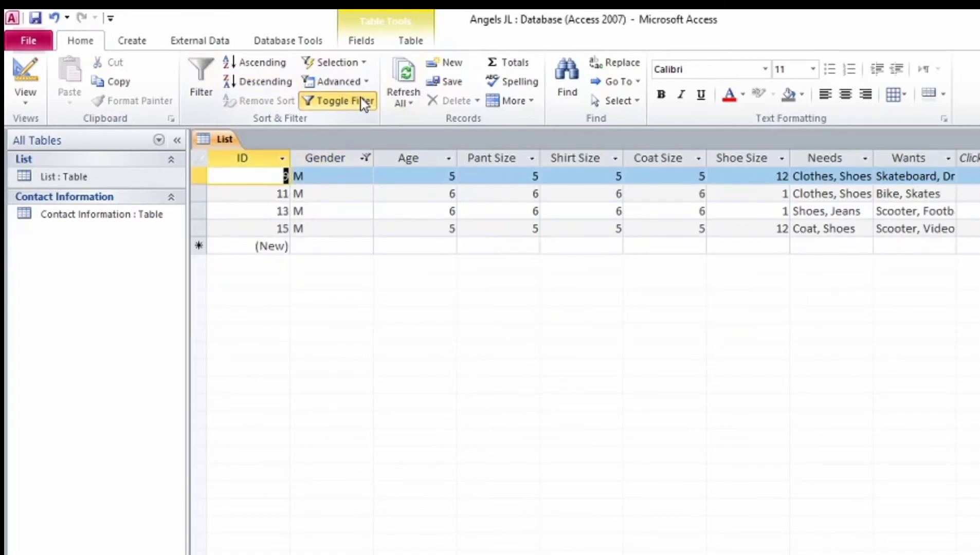
left_click(361, 98)
left_click(361, 98)
left_click(360, 98)
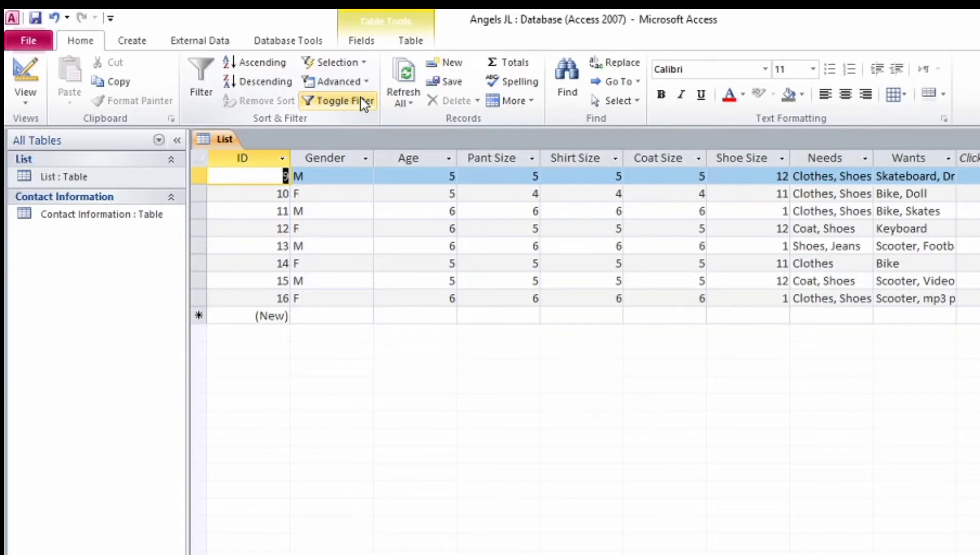
left_click(361, 99)
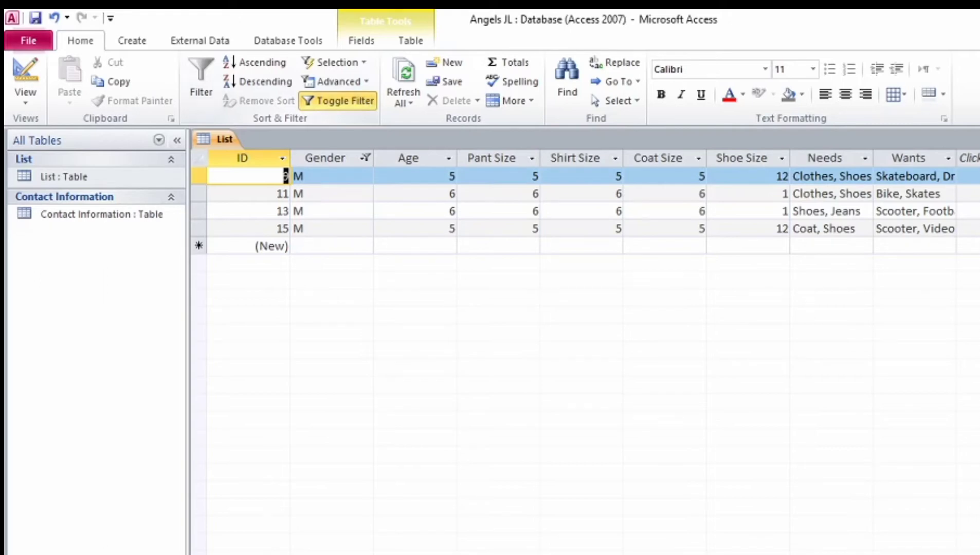
Step: Filter Wants to entries containing 'Bike', then clear all filters from the List table
left_click(918, 158)
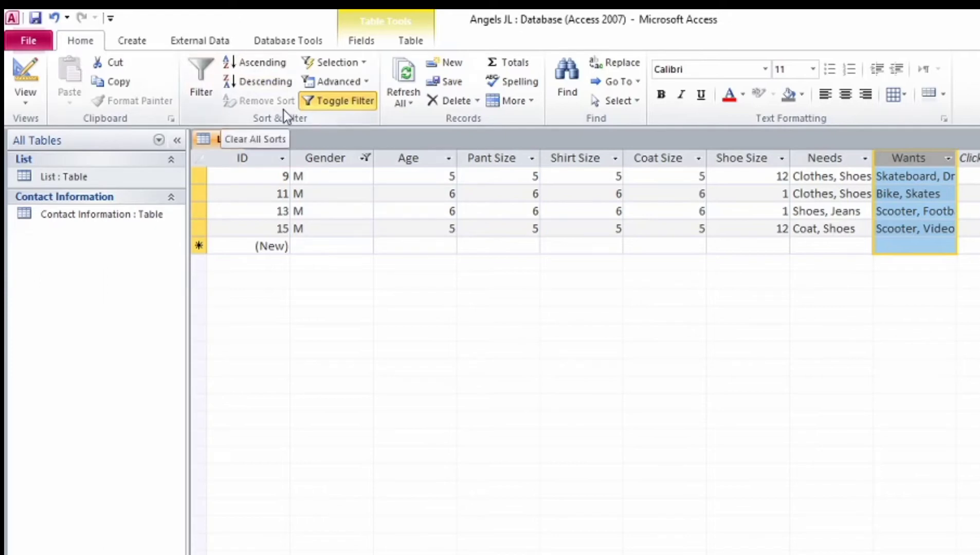
left_click(203, 92)
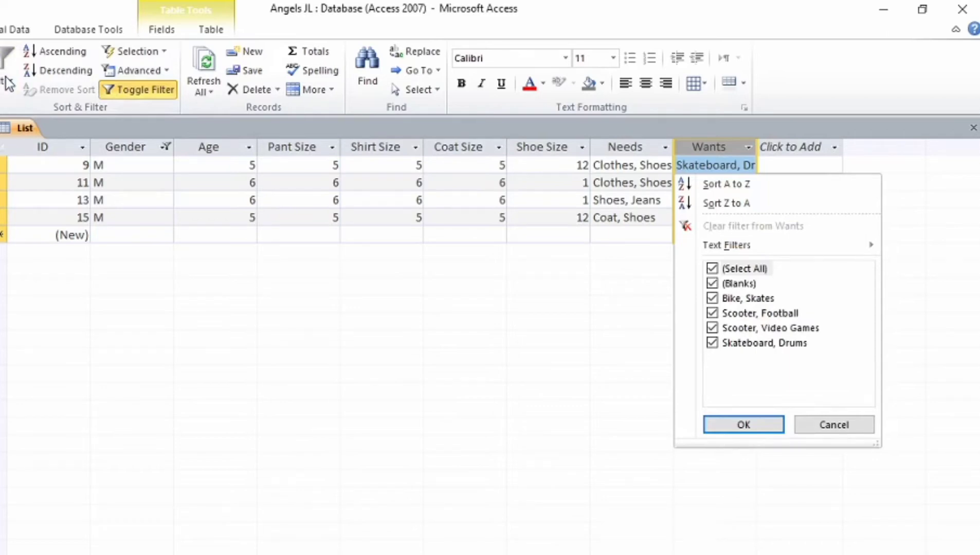
mouse_move(727, 250)
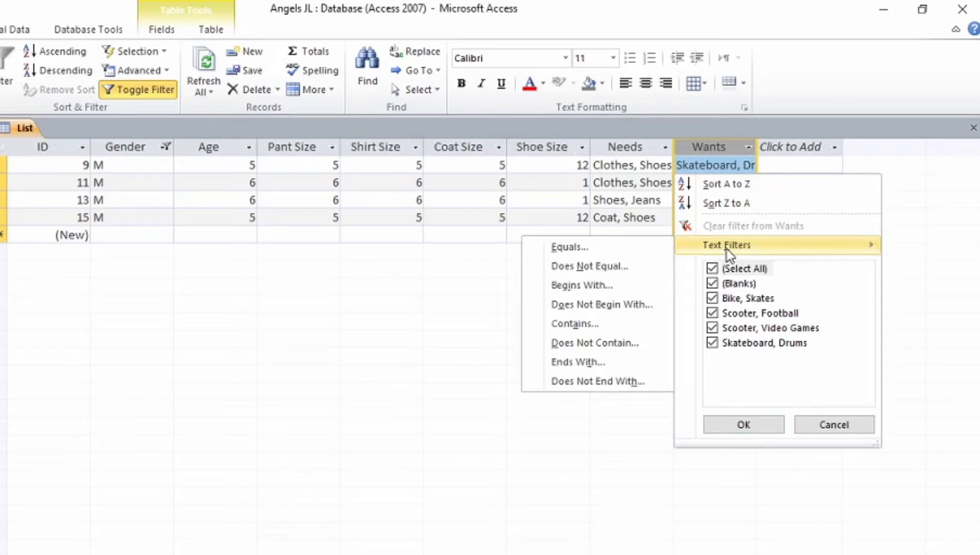
left_click(573, 324)
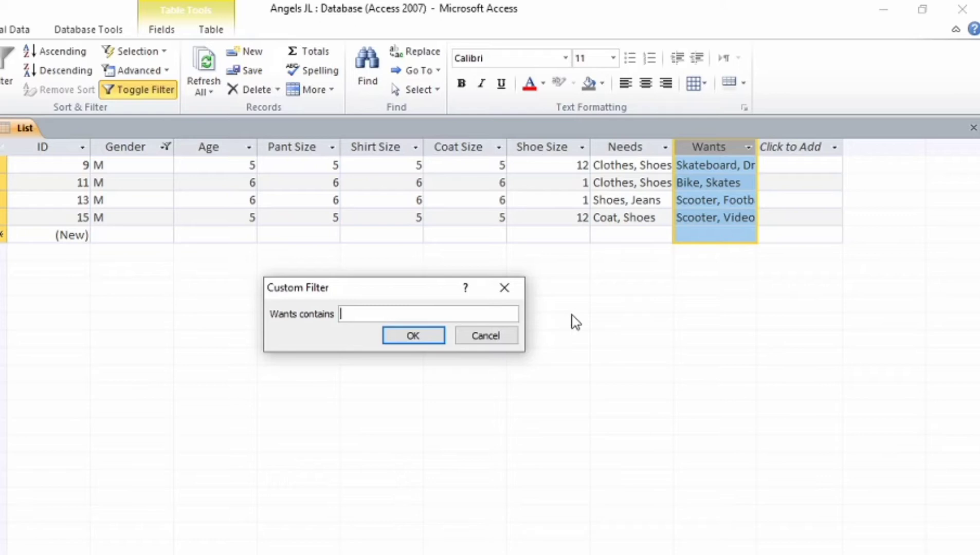
type("Bike")
left_click(434, 337)
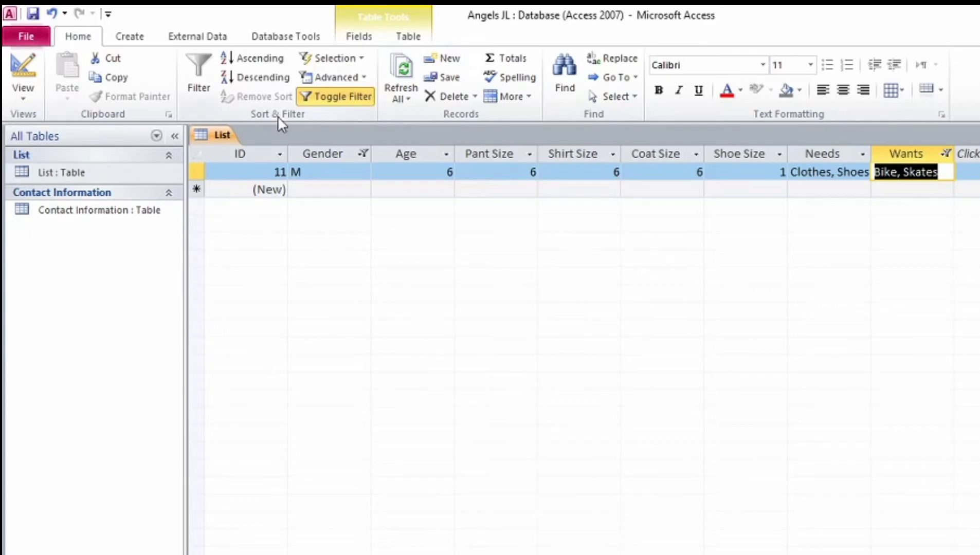
left_click(328, 78)
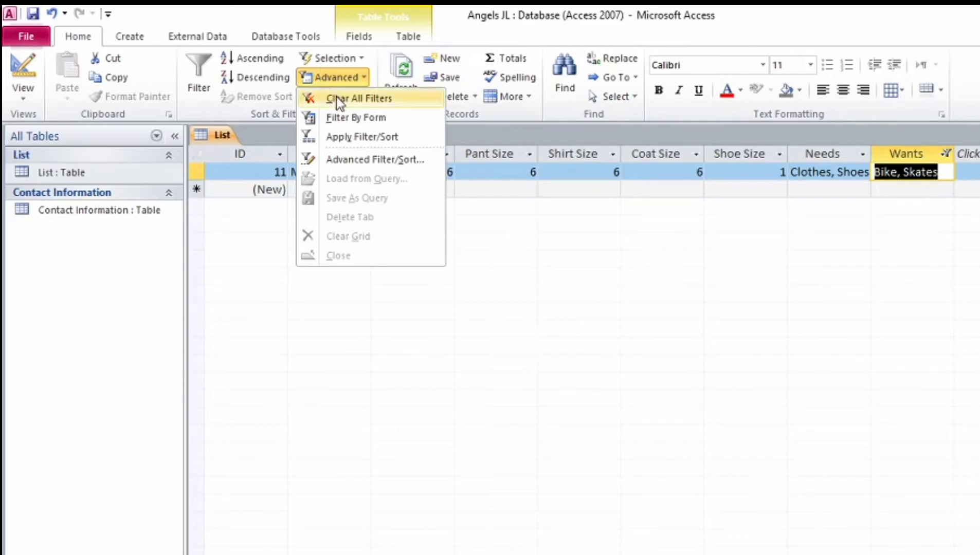
left_click(337, 96)
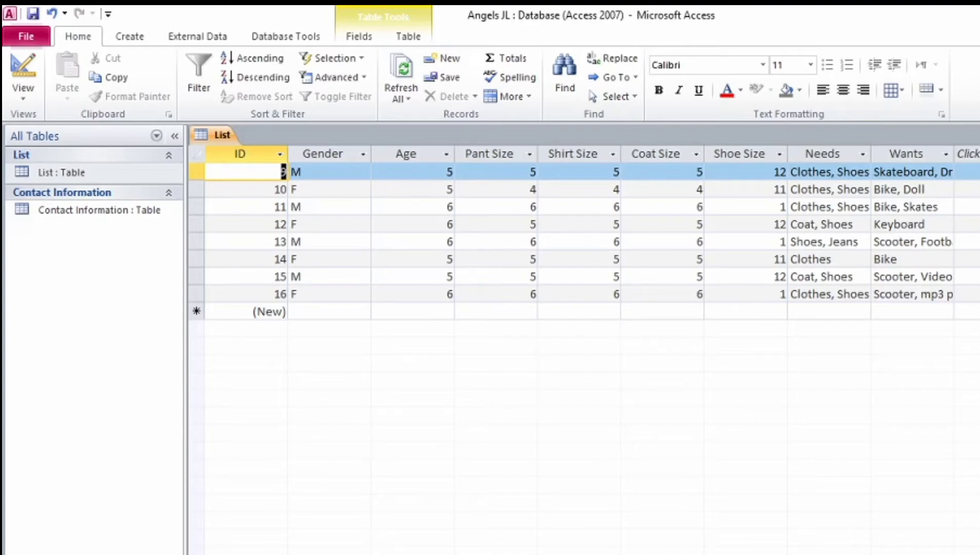
key("alt+Tab")
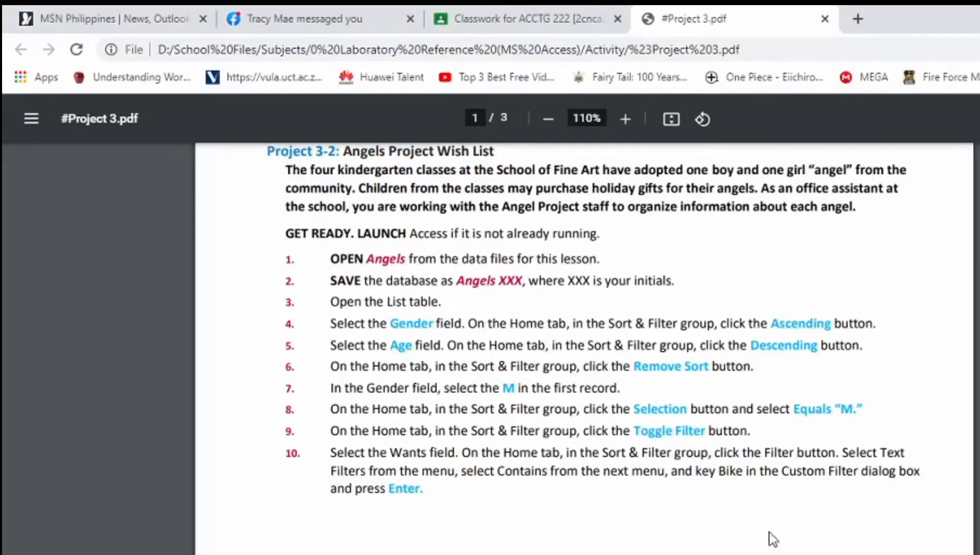
scroll(718, 453, "down", 1)
scroll(721, 447, "up", 5)
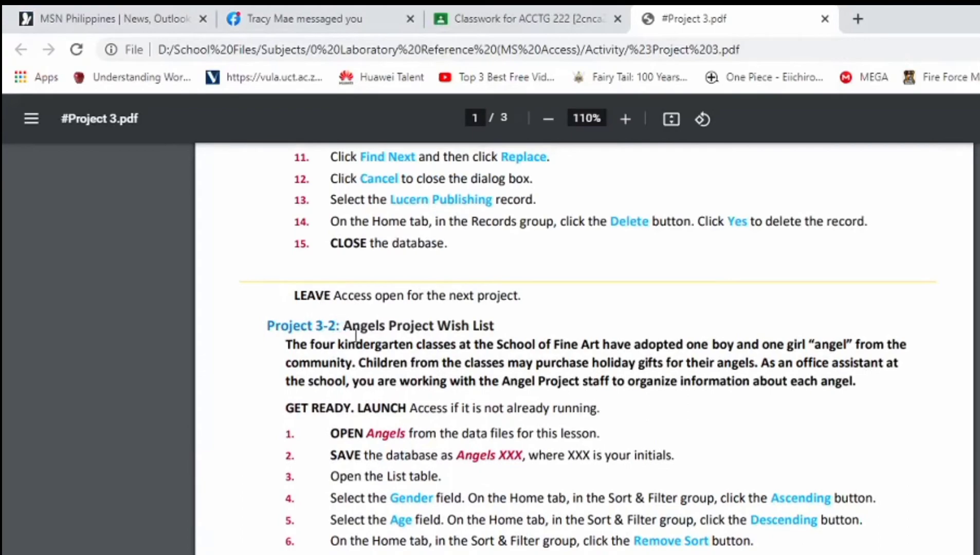
scroll(380, 360, "down", 12)
scroll(380, 354, "up", 2)
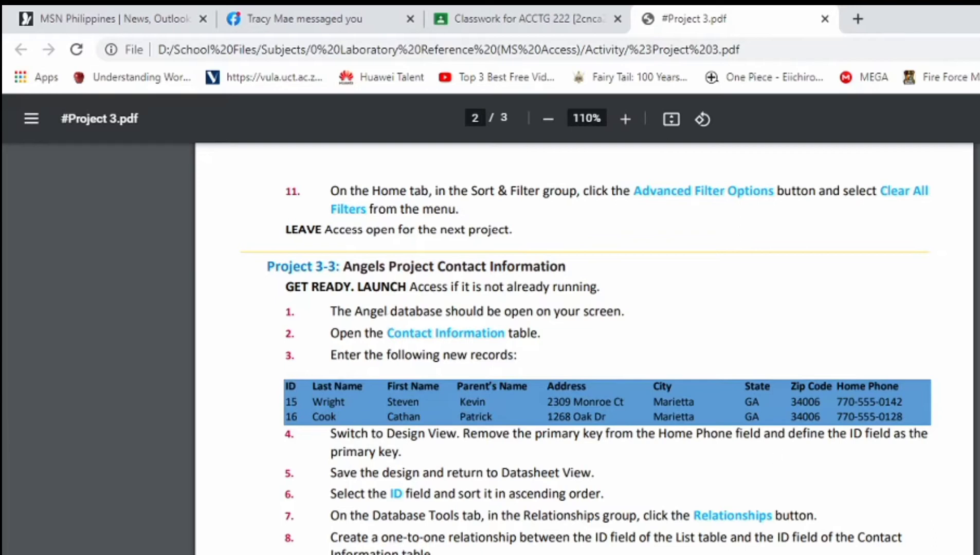
key("alt+Tab")
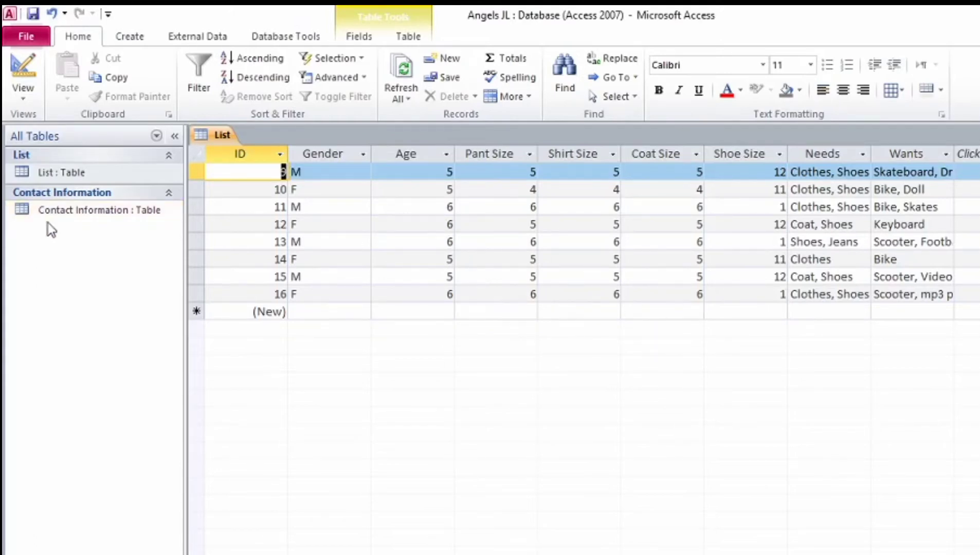
Step: Open the Contact Information table, then switch over to the instructions PDF
double_click(87, 212)
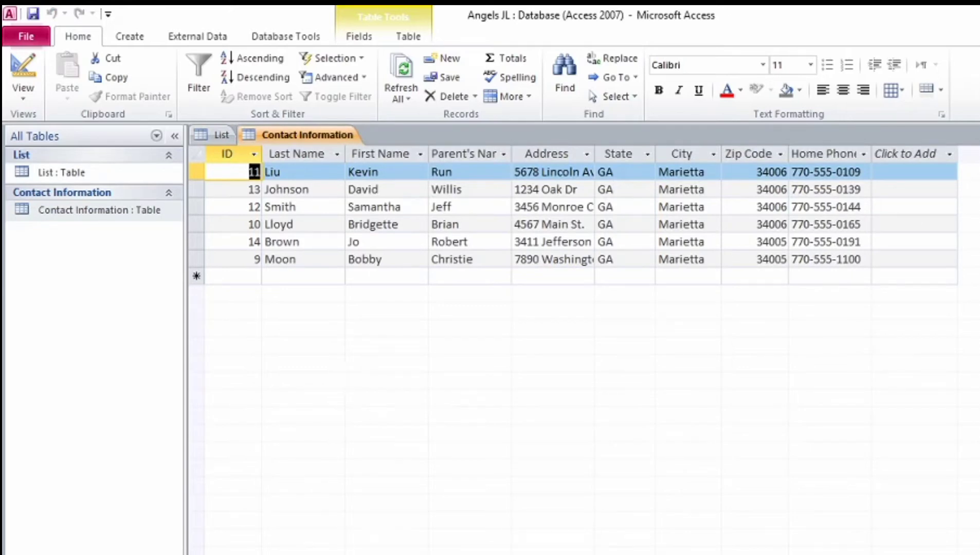
key("alt+Tab")
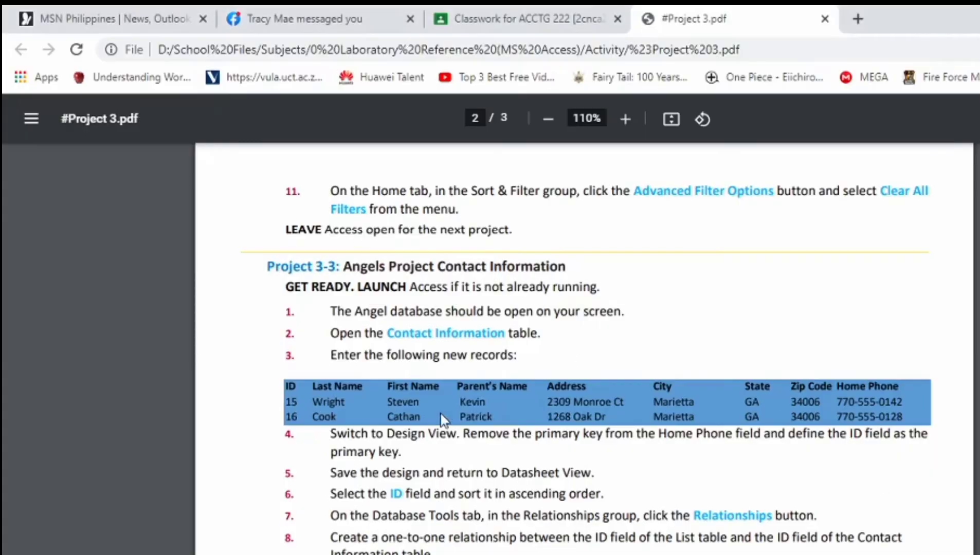
Step: Scroll the Project 3-3 PDF to the new-records table, then return to Access's new-record row
scroll(399, 378, "down", 1)
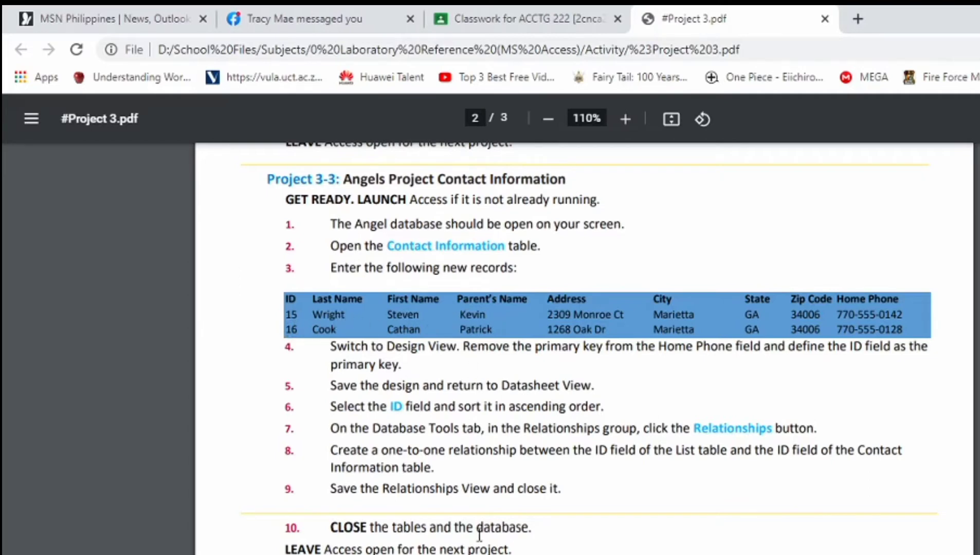
key("alt+Tab")
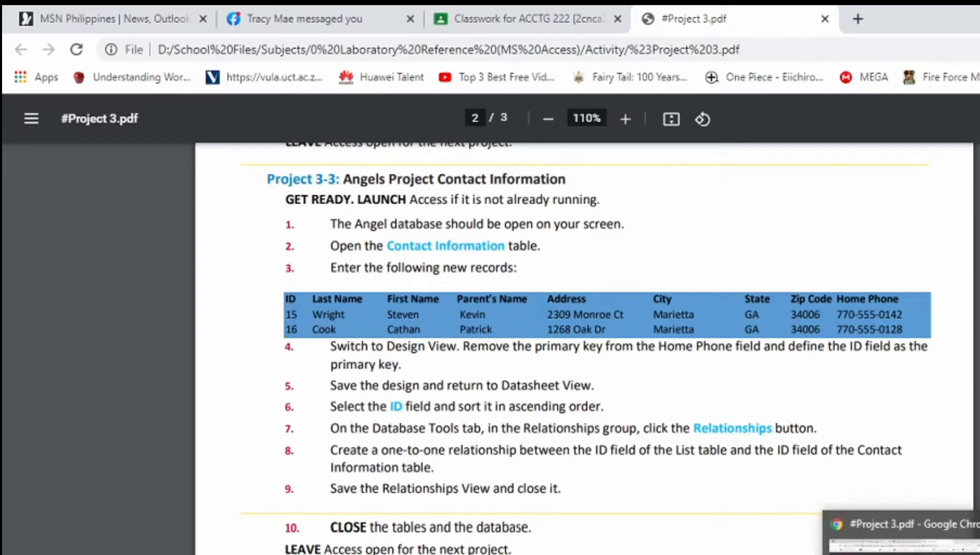
left_click(245, 274)
Step: Enter record 15 with the contact's names, street address, GA, Marietta, 34006 and home phone
type("15")
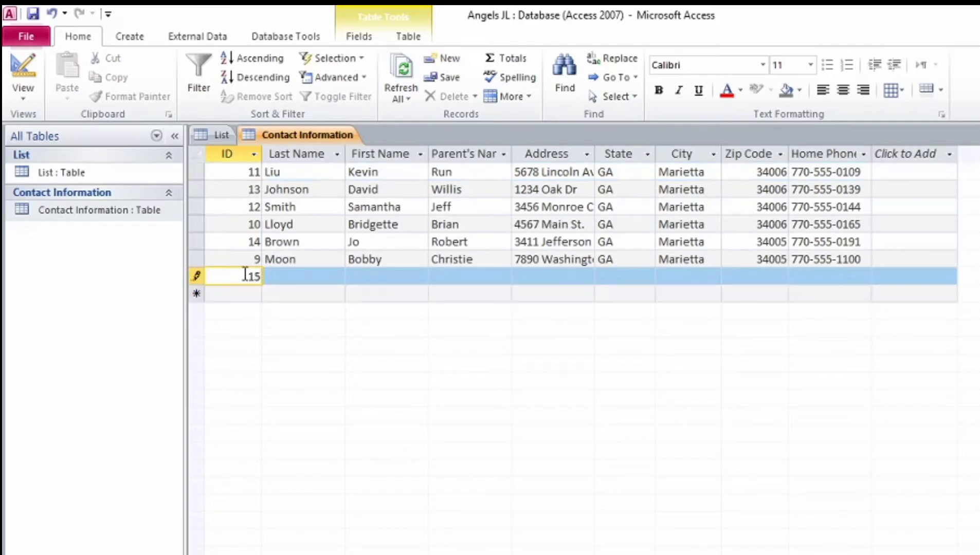
key("Tab")
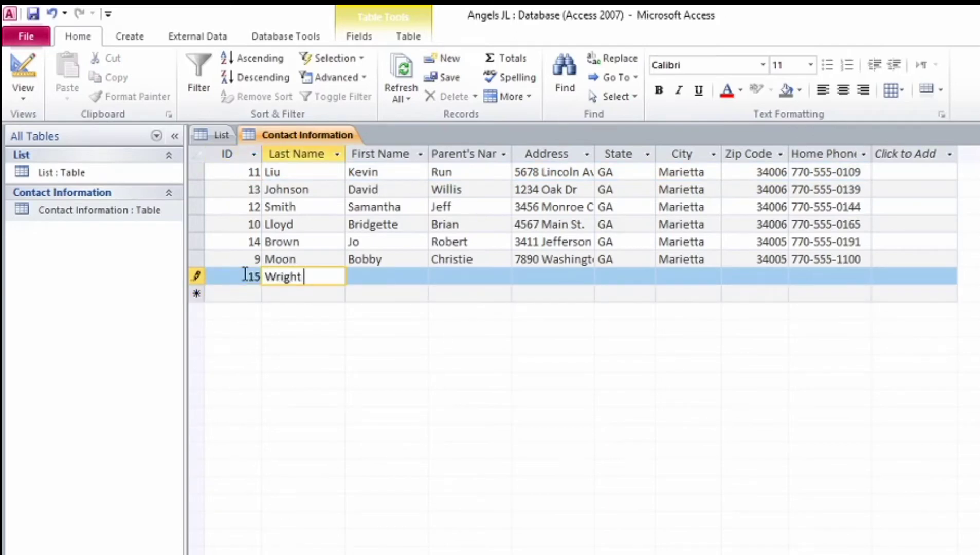
key("Tab")
key("Tab")
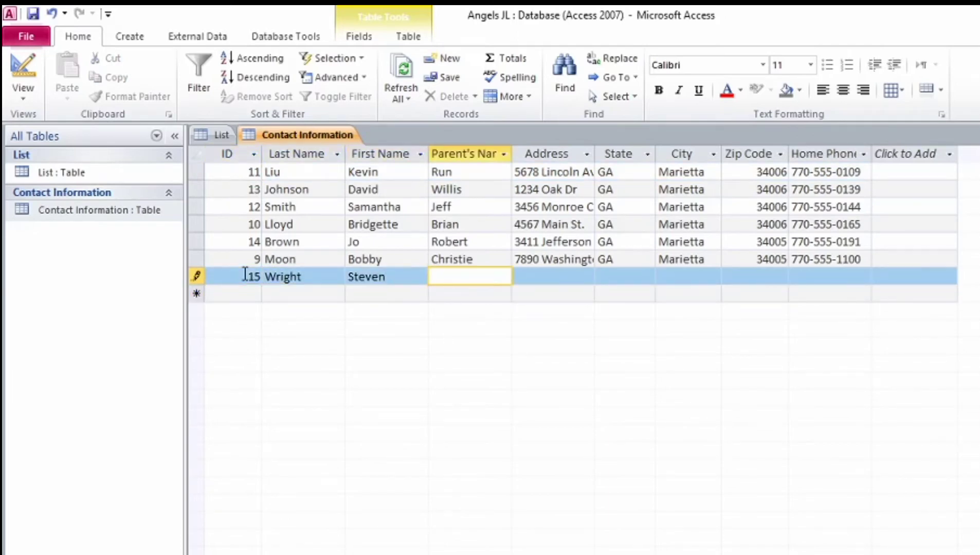
key("Tab")
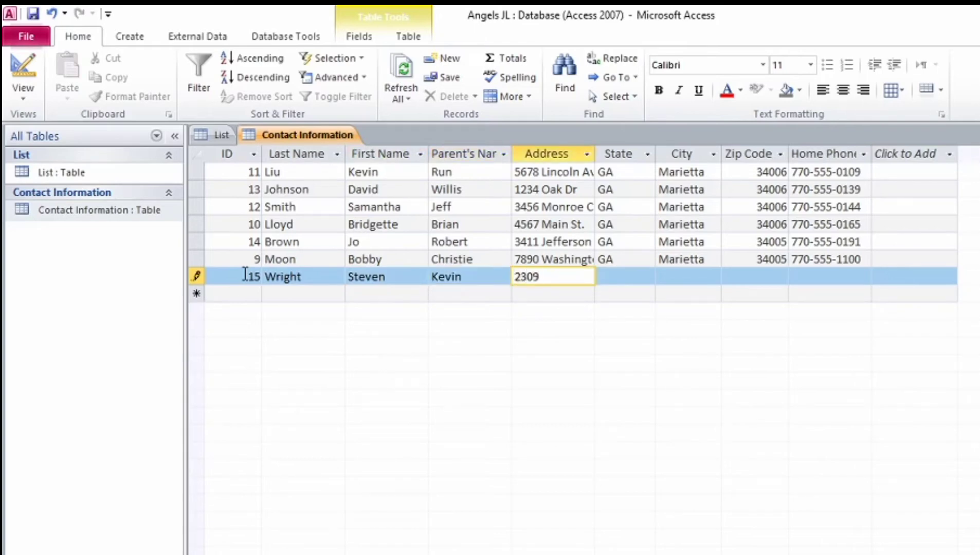
key("Tab")
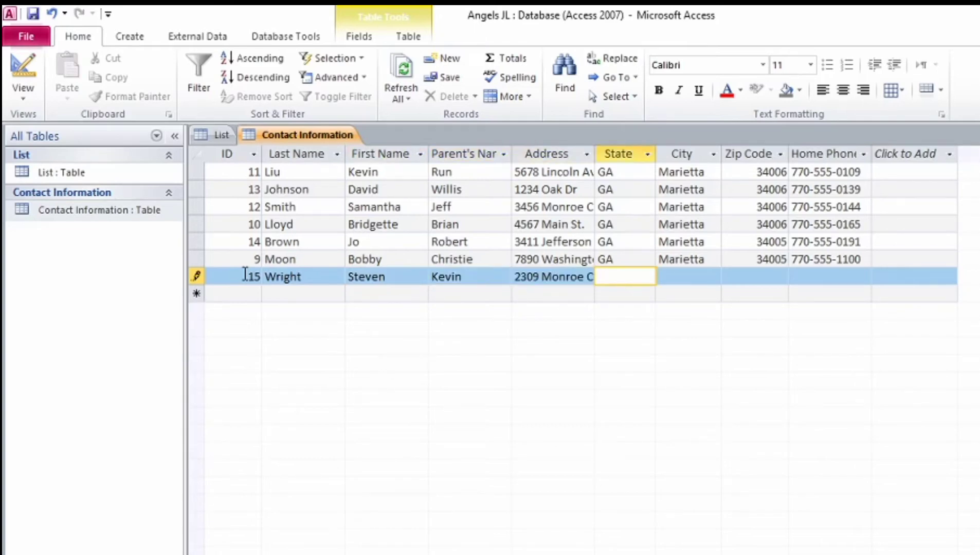
type("Marietta")
key("Tab")
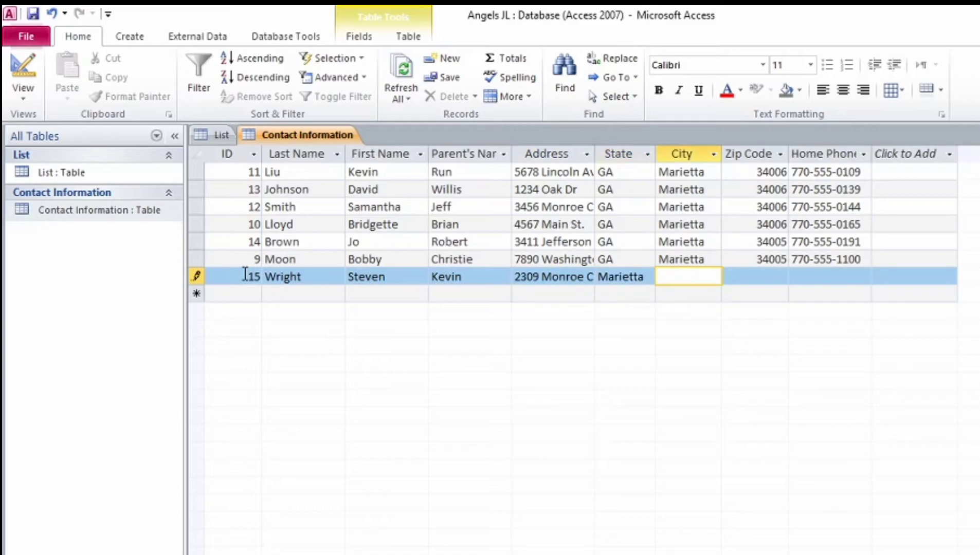
left_click(645, 277)
key("BackSpace")
key("BackSpace")
key("BackSpace")
key("BackSpace")
key("BackSpace")
key("BackSpace")
key("BackSpace")
key("BackSpace")
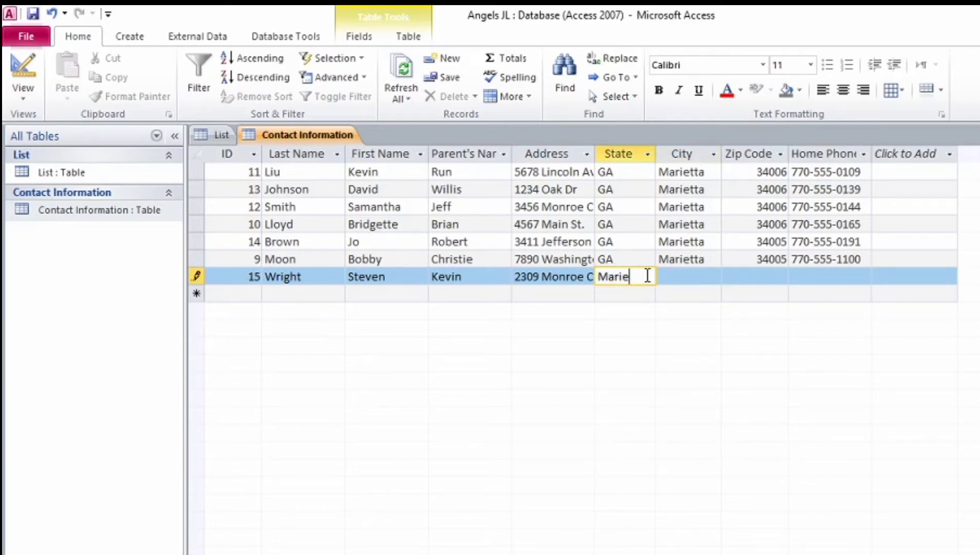
type("GA")
key("Tab")
type("Marietta")
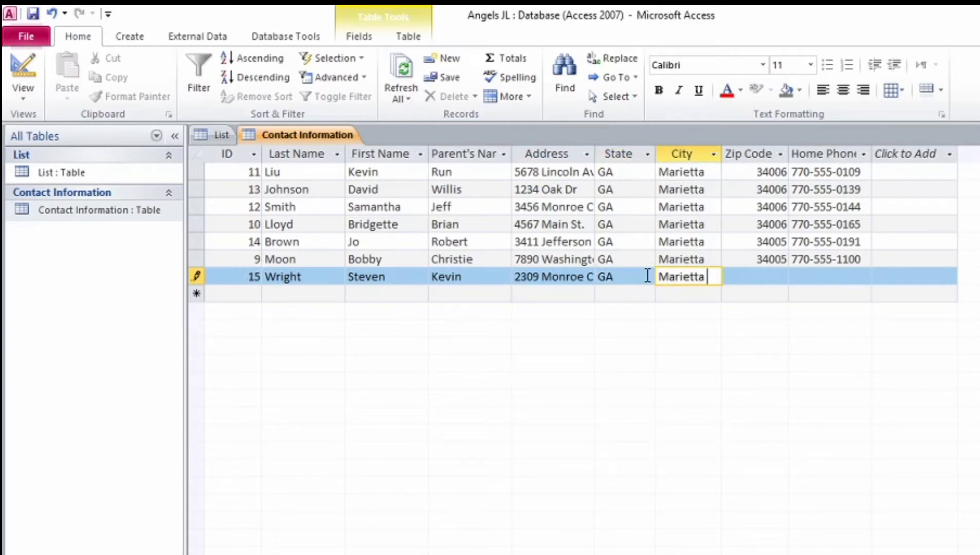
key("Tab")
type("34006")
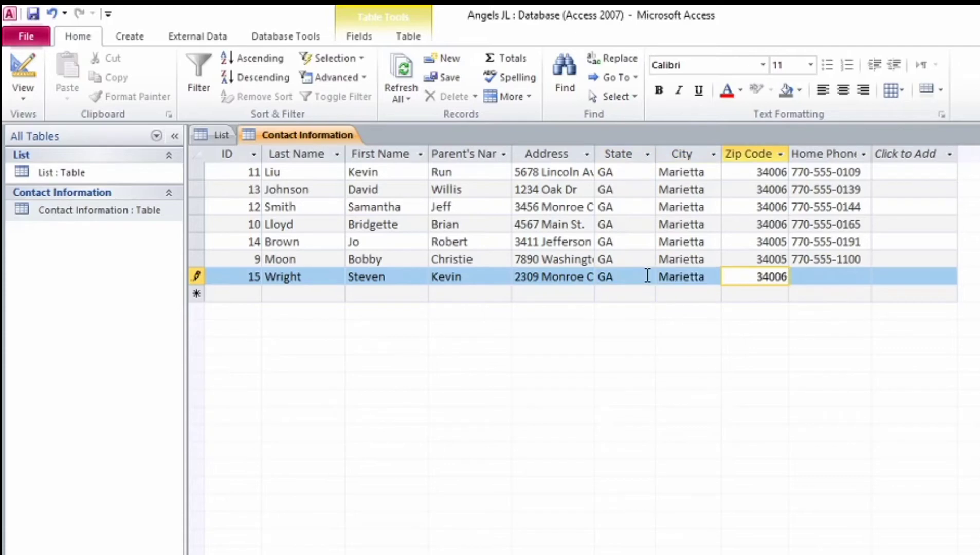
key("Tab")
type("777-555-0142")
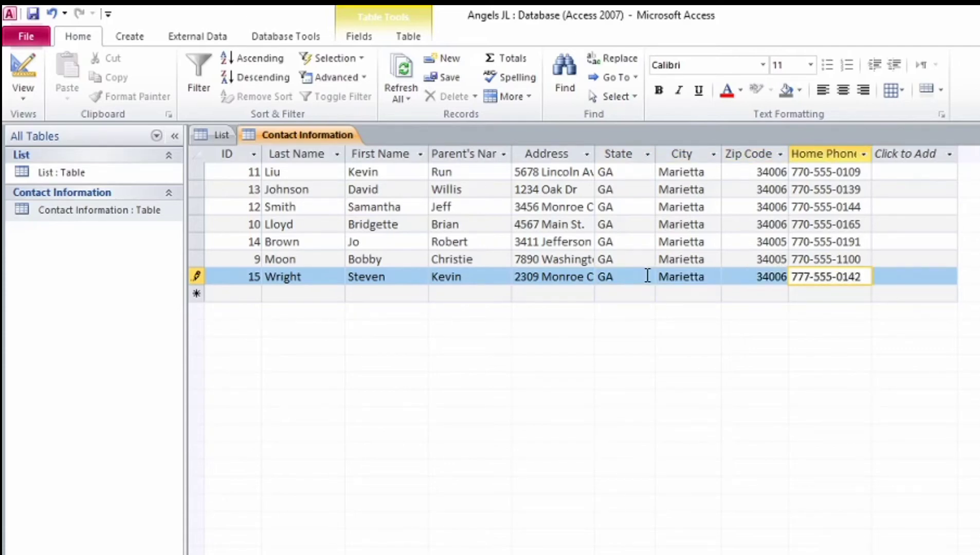
key("Tab")
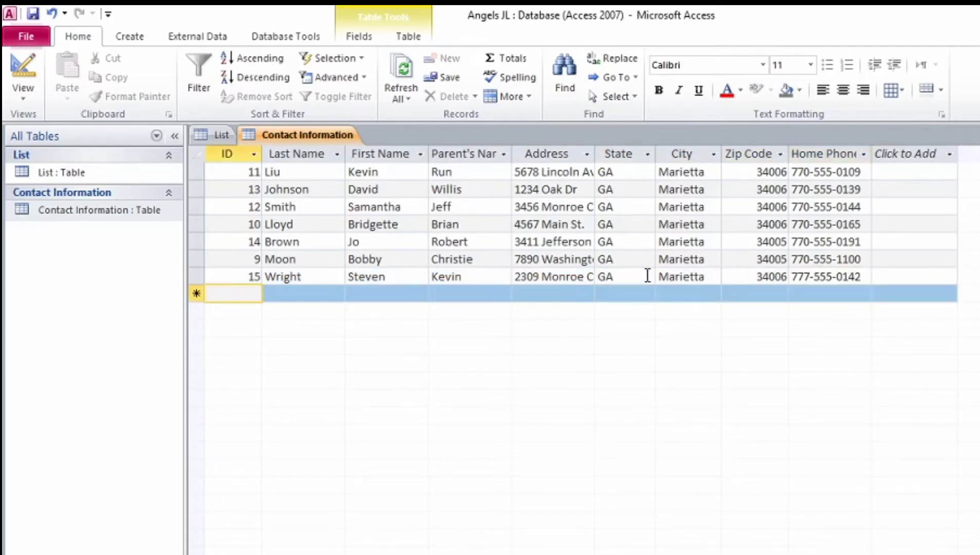
Step: Enter record 16 with the contact's names, street address, GA, Marietta, 34006 and home phone
key("Tab")
key("Tab")
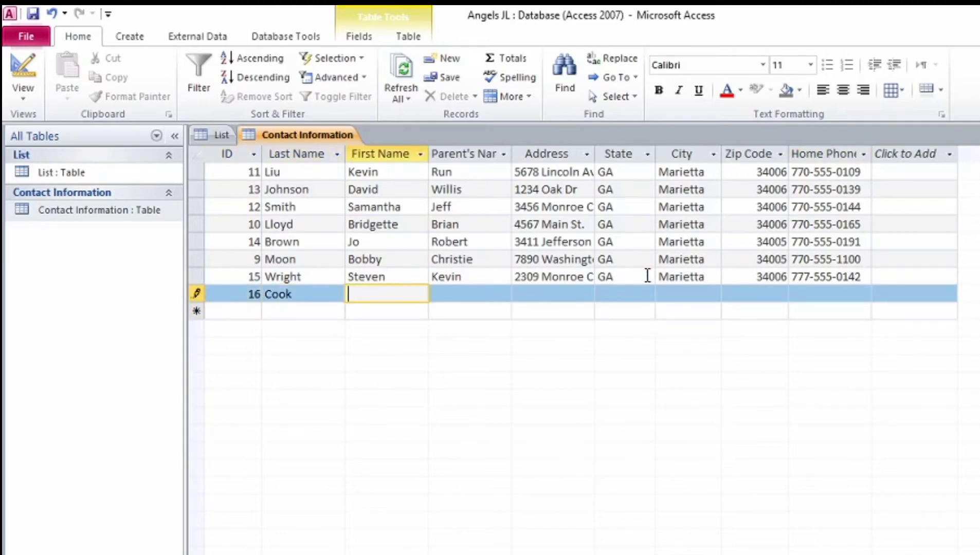
key("Tab")
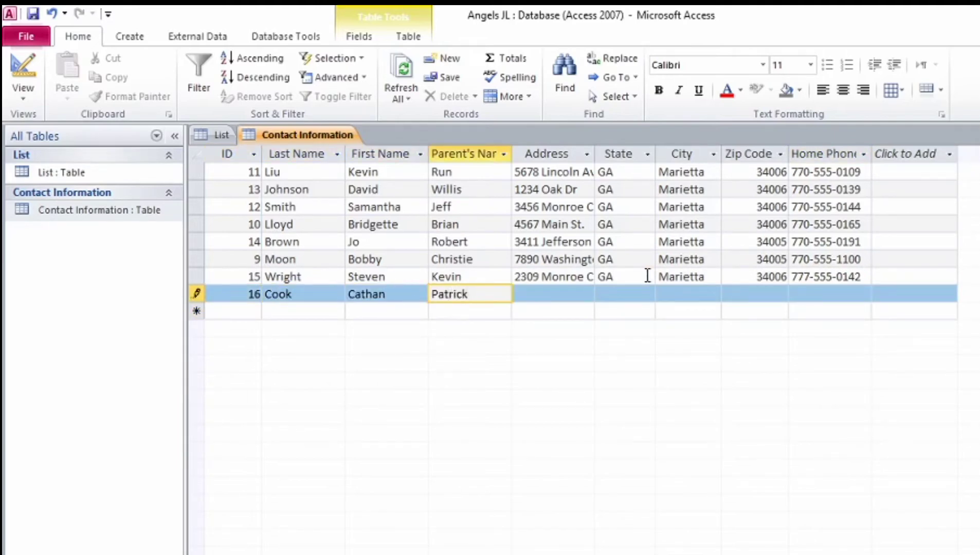
key("Tab")
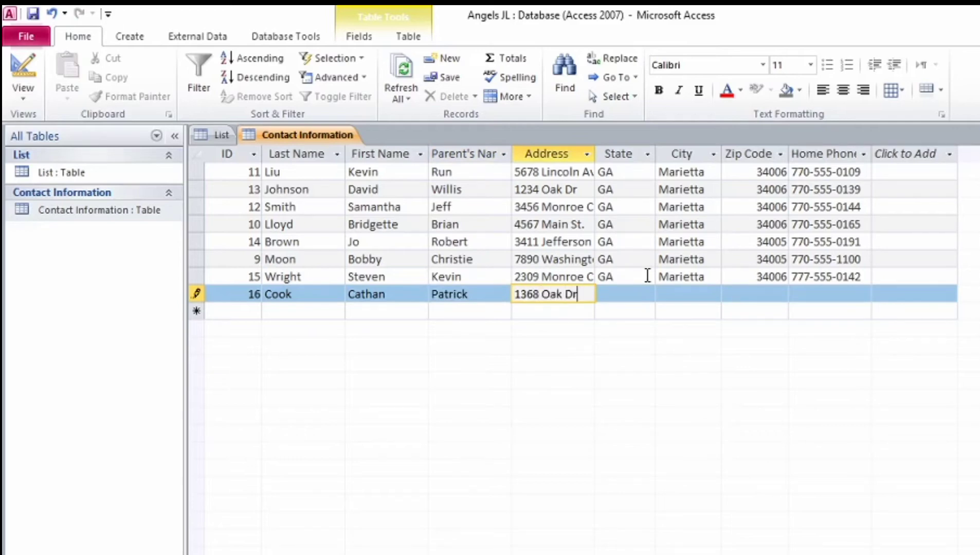
key("Tab")
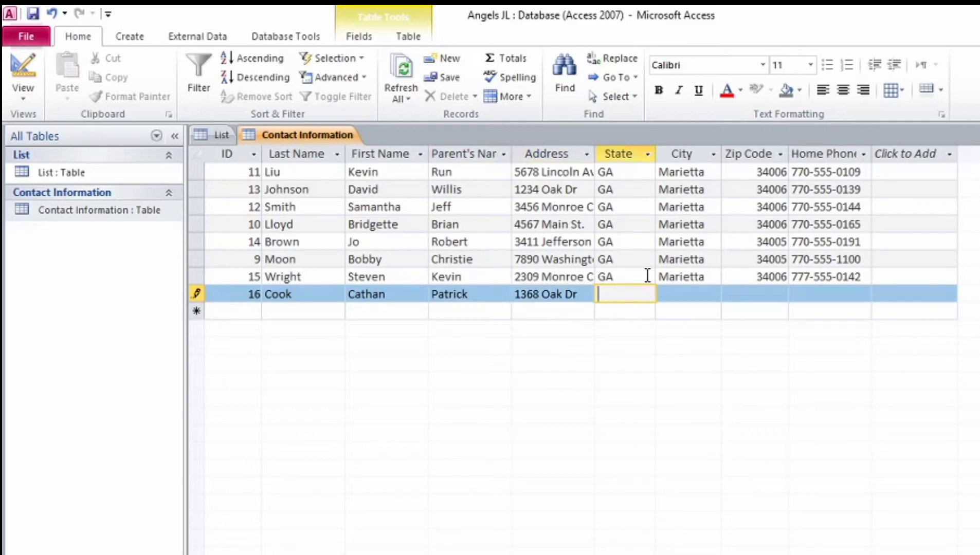
type("GA")
key("Tab")
type("Marietta")
key("Tab")
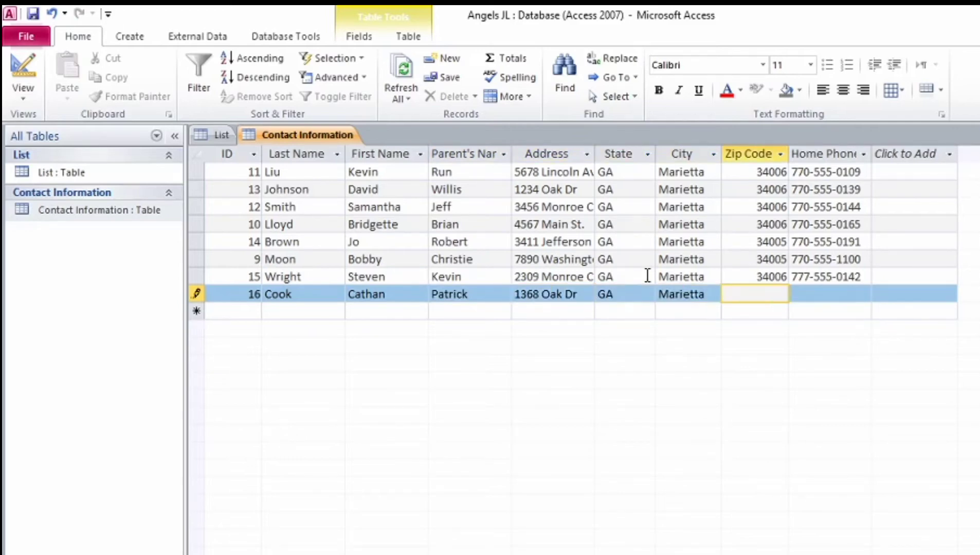
type("34006")
key("Tab")
type("770-555-")
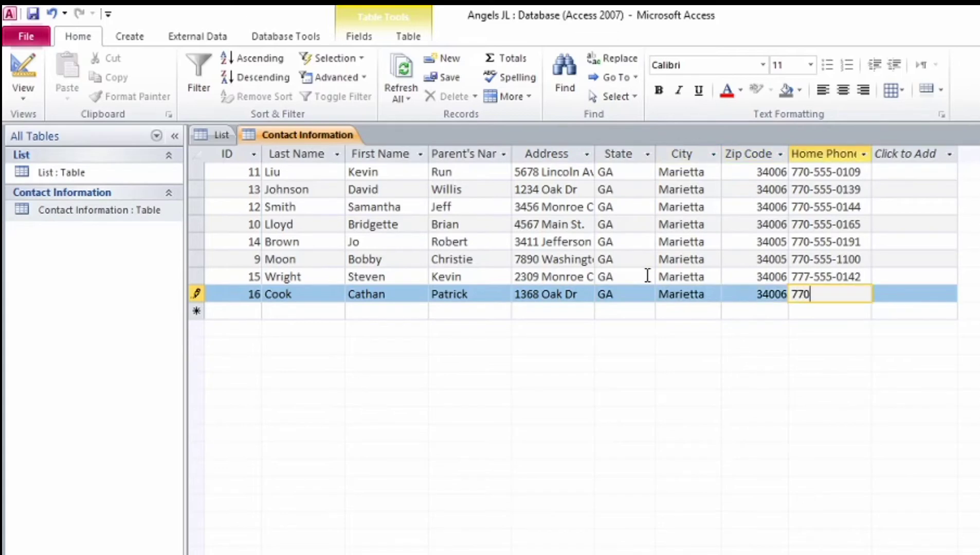
key("Tab")
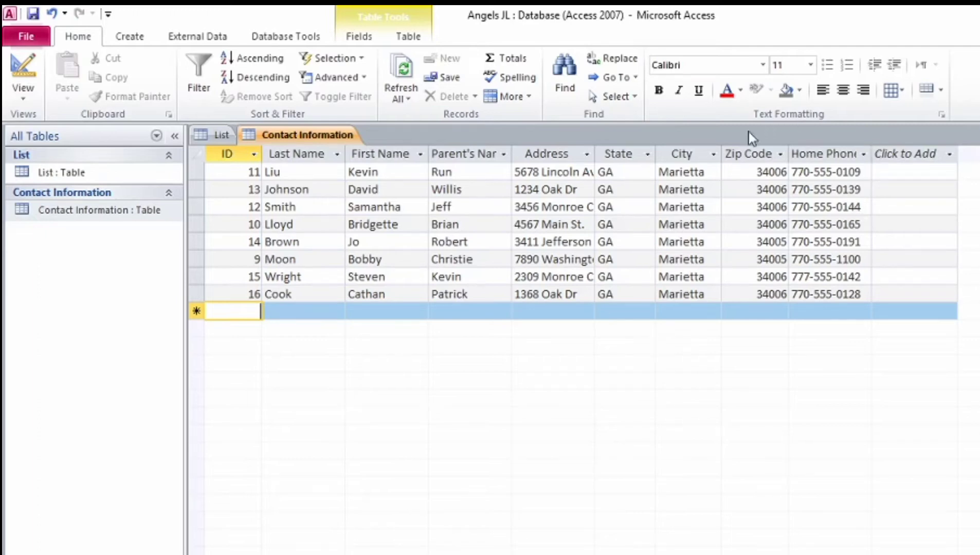
Step: In Design View, remove the primary key from Home Phone and make ID the primary key
right_click(312, 141)
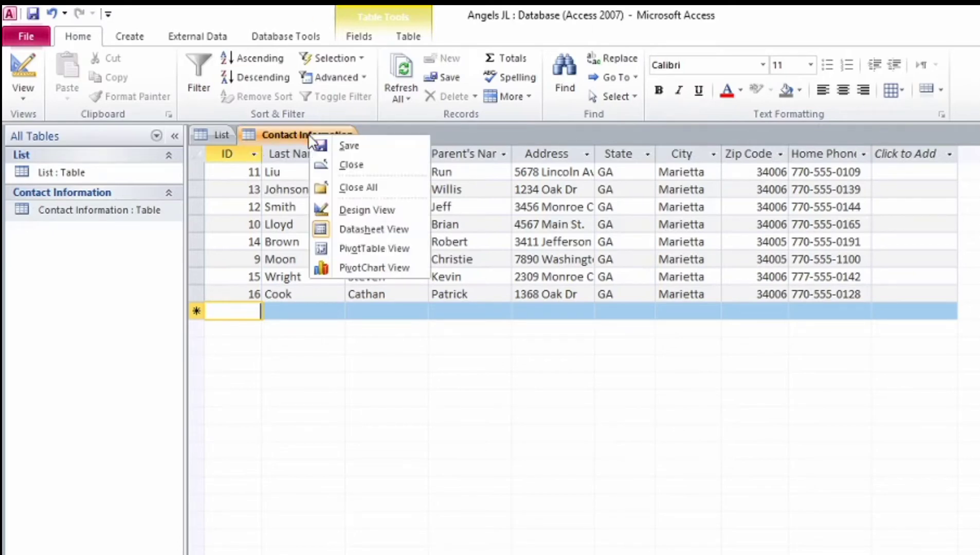
left_click(354, 211)
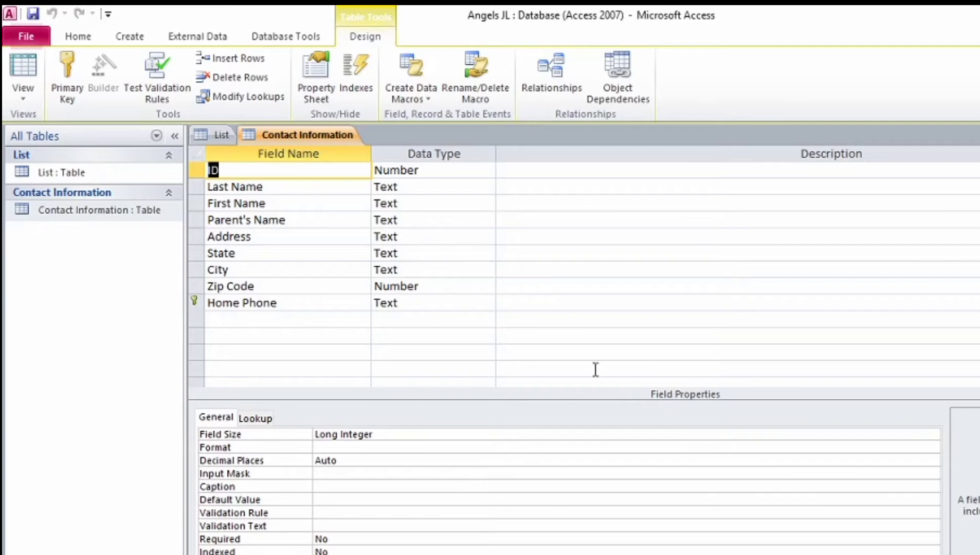
left_click(200, 302)
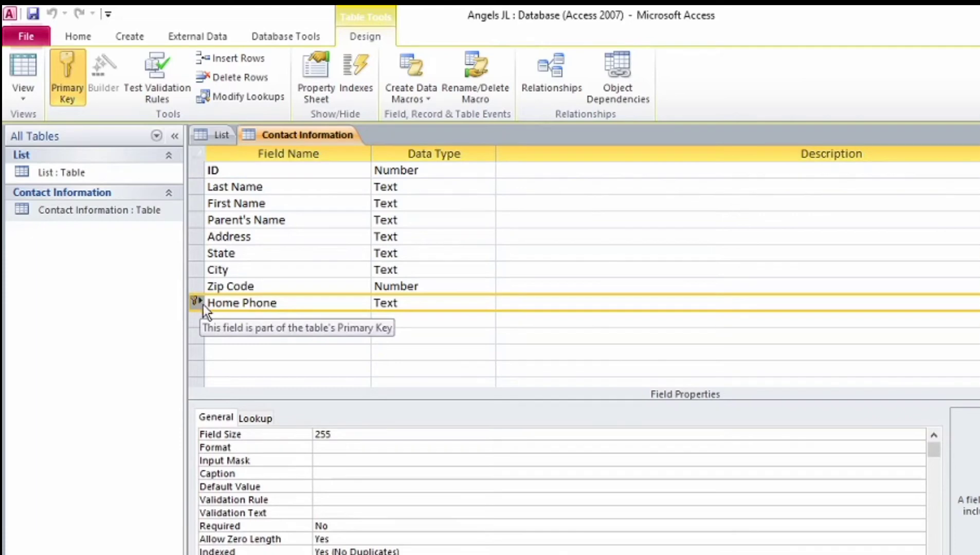
left_click(72, 94)
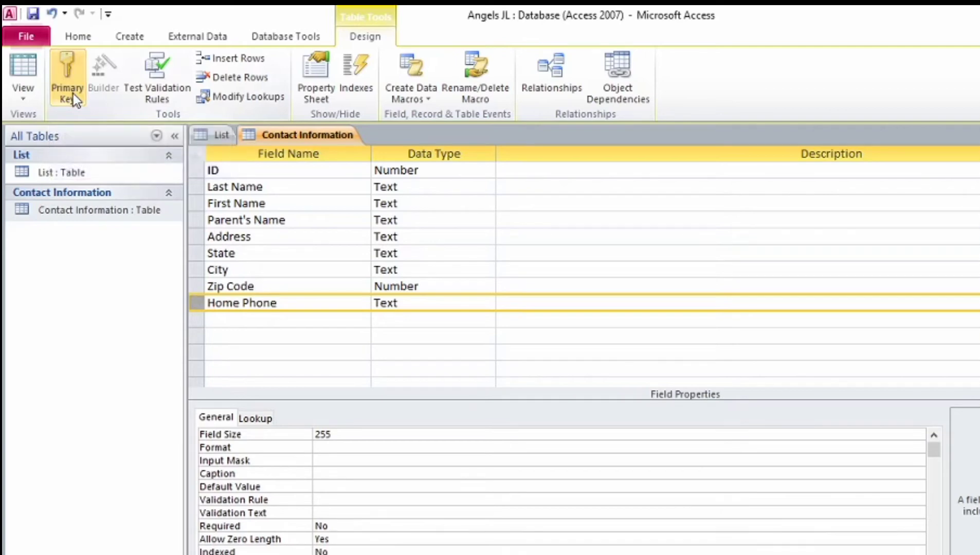
left_click(196, 172)
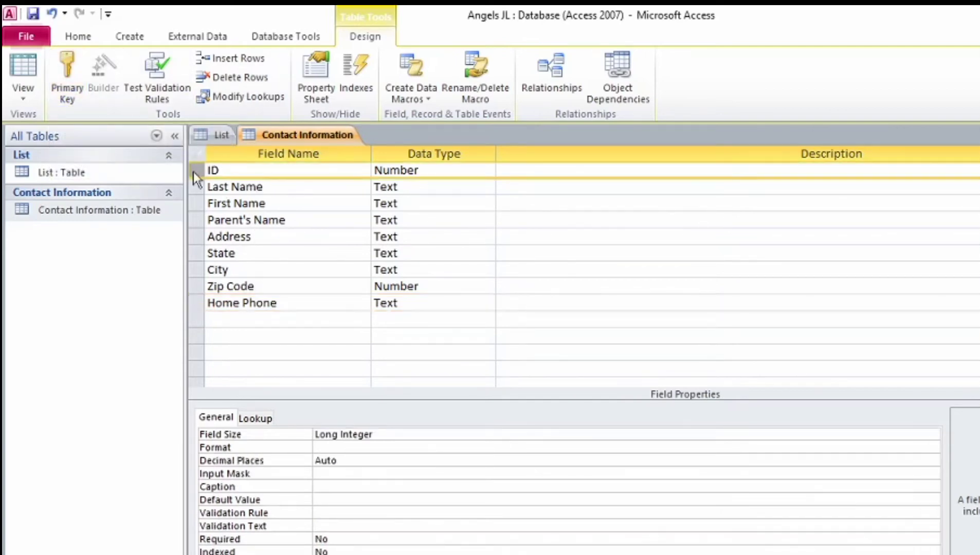
left_click(67, 77)
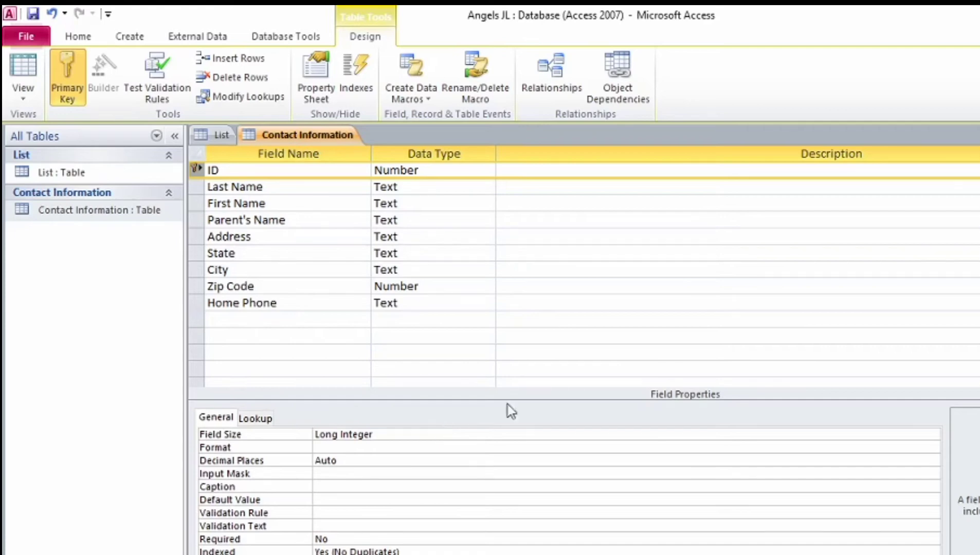
Step: Save the Contact Information design and return to Datasheet View
right_click(301, 138)
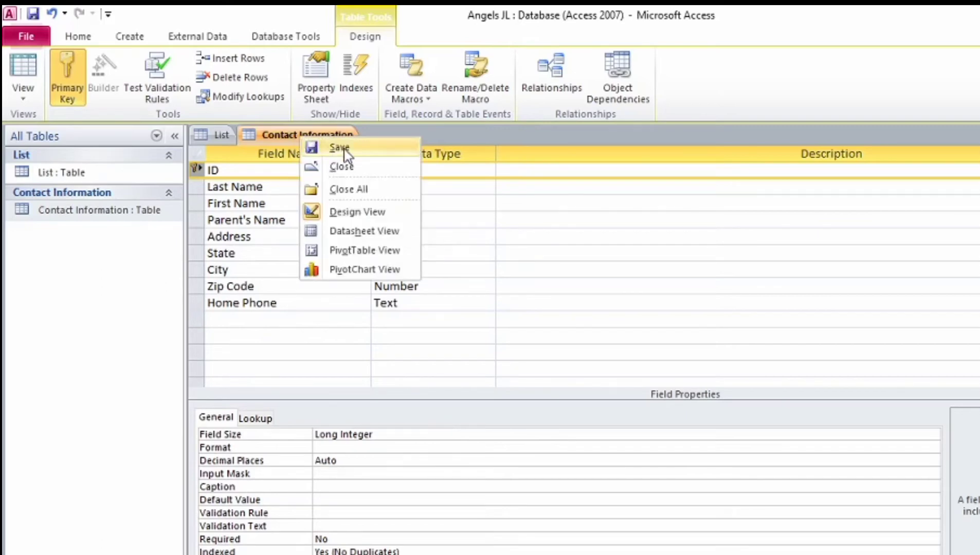
left_click(345, 148)
right_click(310, 135)
right_click(303, 131)
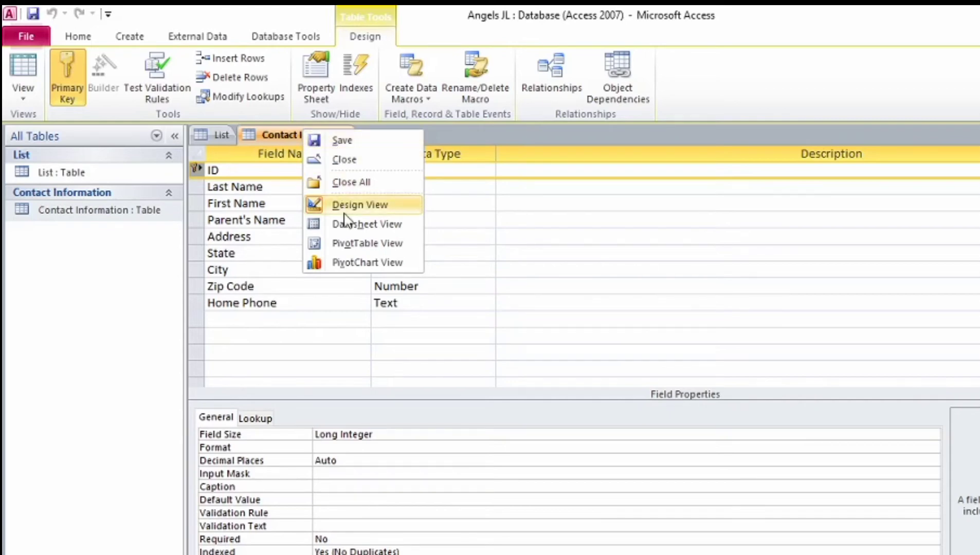
left_click(352, 225)
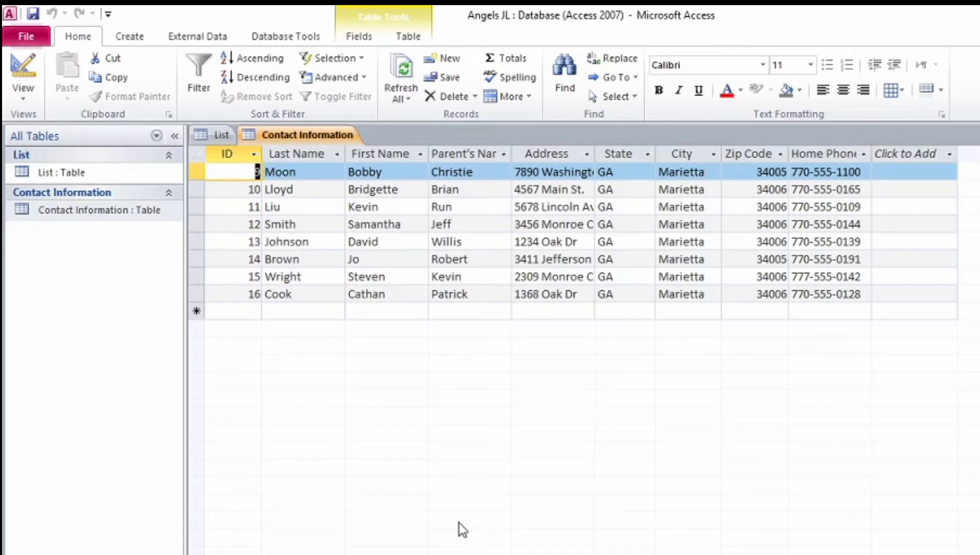
Step: Sort the contacts by ID ascending, then move through the ribbon to Database Tools
left_click(229, 153)
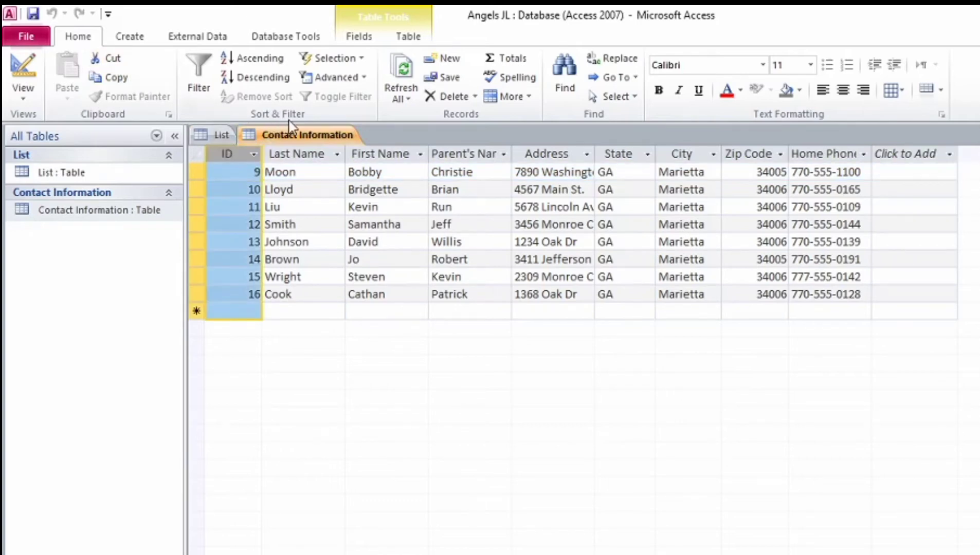
left_click(251, 59)
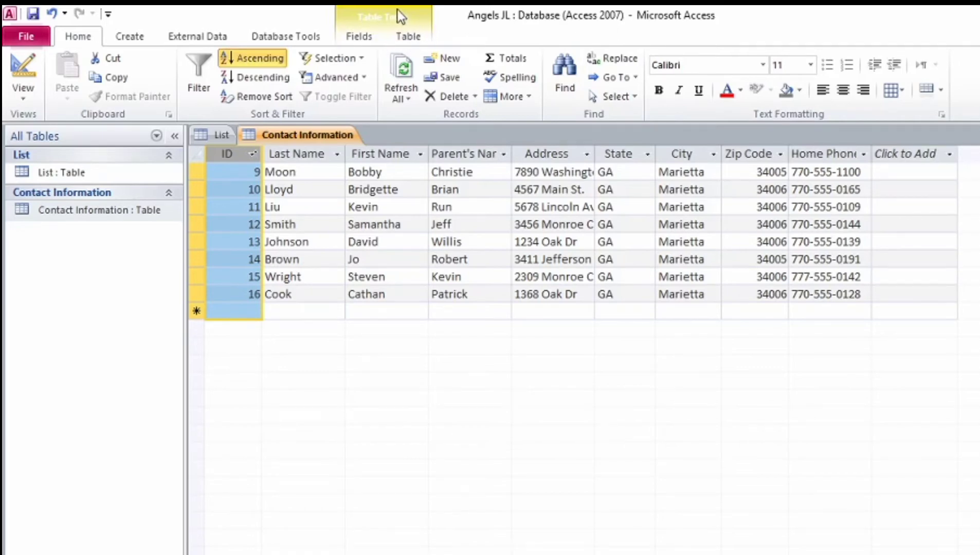
left_click(370, 42)
left_click(409, 37)
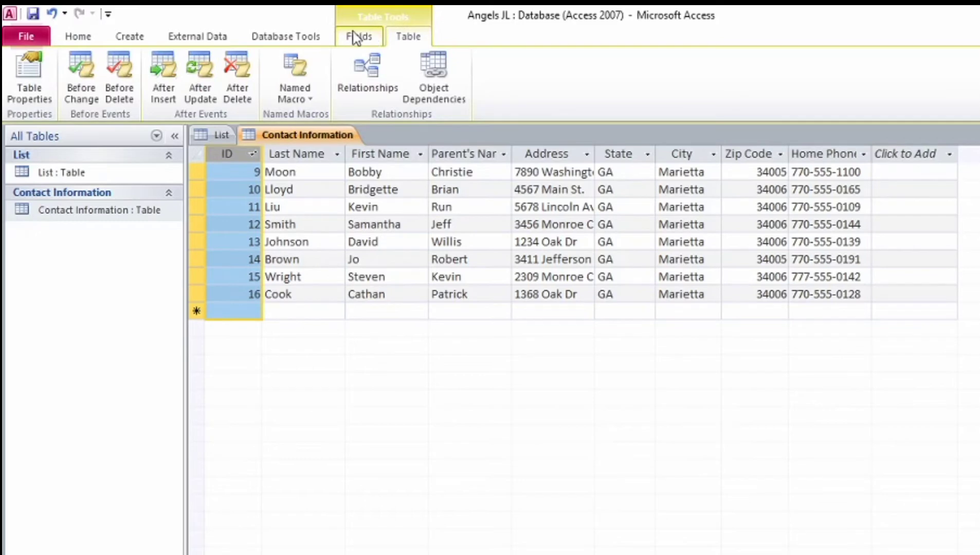
left_click(282, 38)
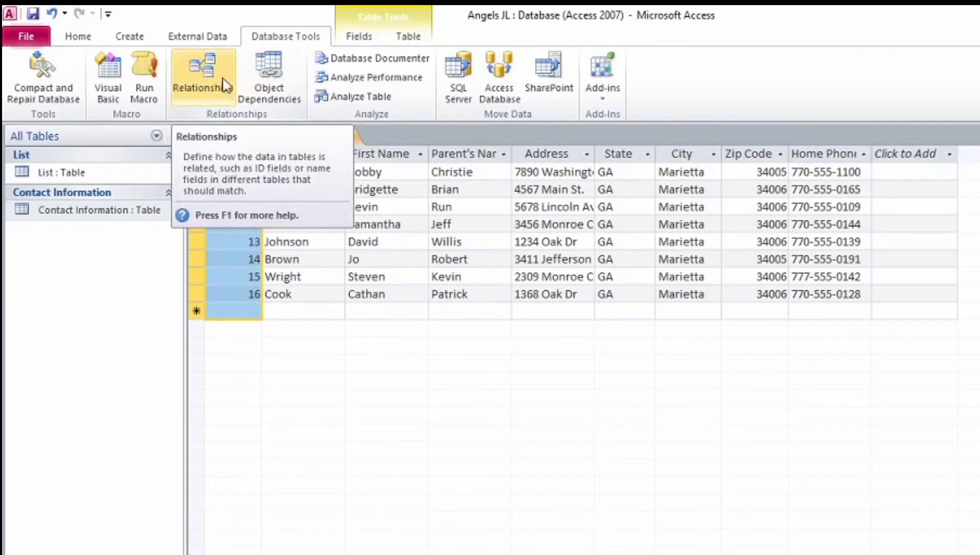
Step: Relate List's ID to Contact Information's ID, then save and close the Relationships layout
left_click(199, 74)
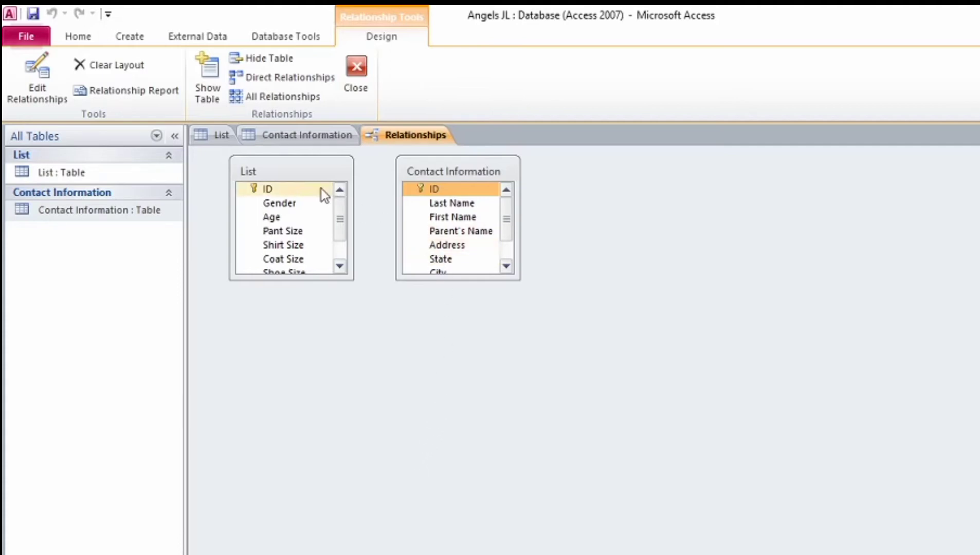
mouse_move(324, 188)
left_mouse_down()
mouse_move(338, 188)
mouse_move(324, 186)
left_mouse_up()
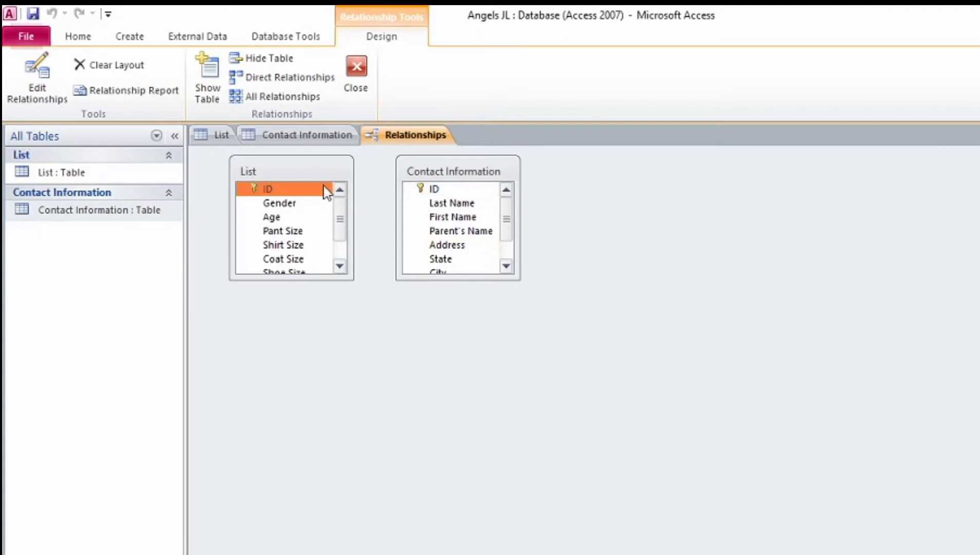
left_click(435, 191)
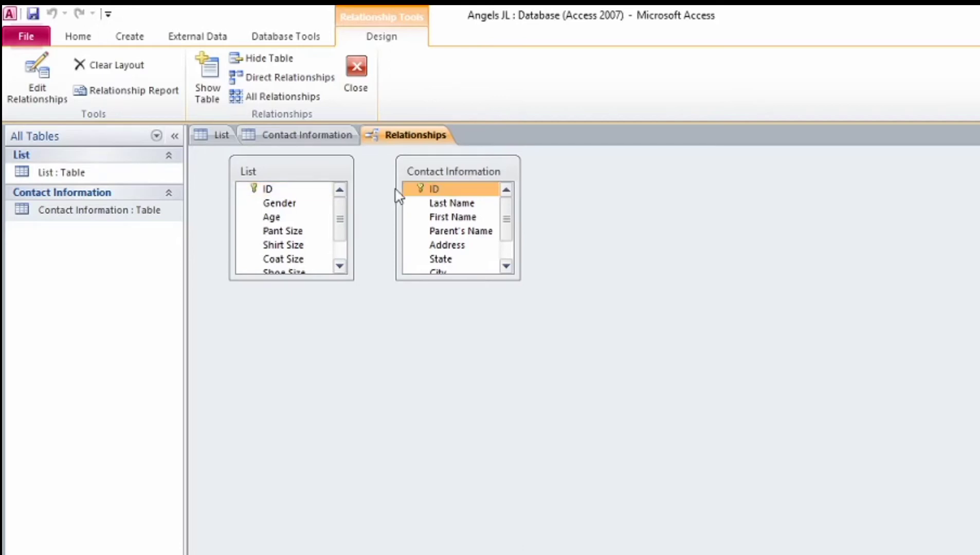
left_click_drag(321, 188, 420, 190)
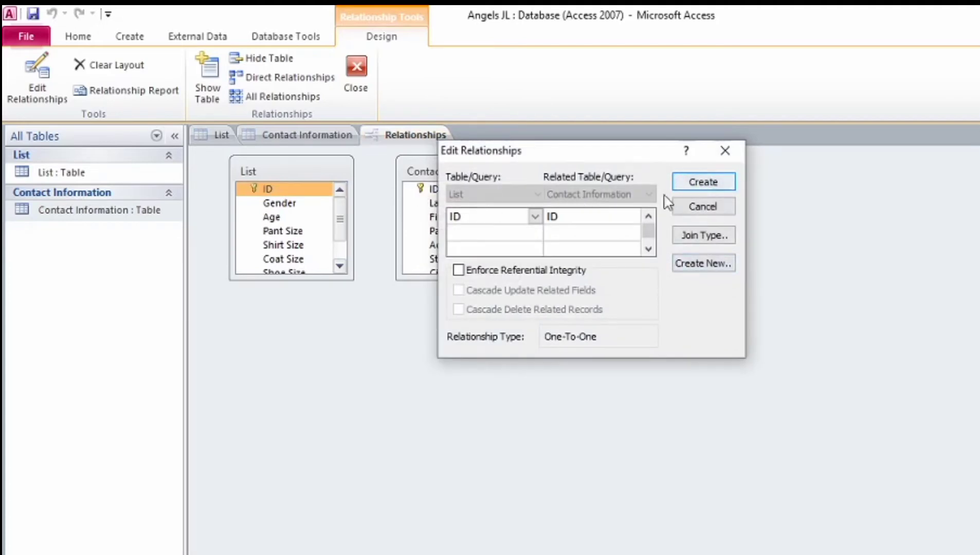
key("Return")
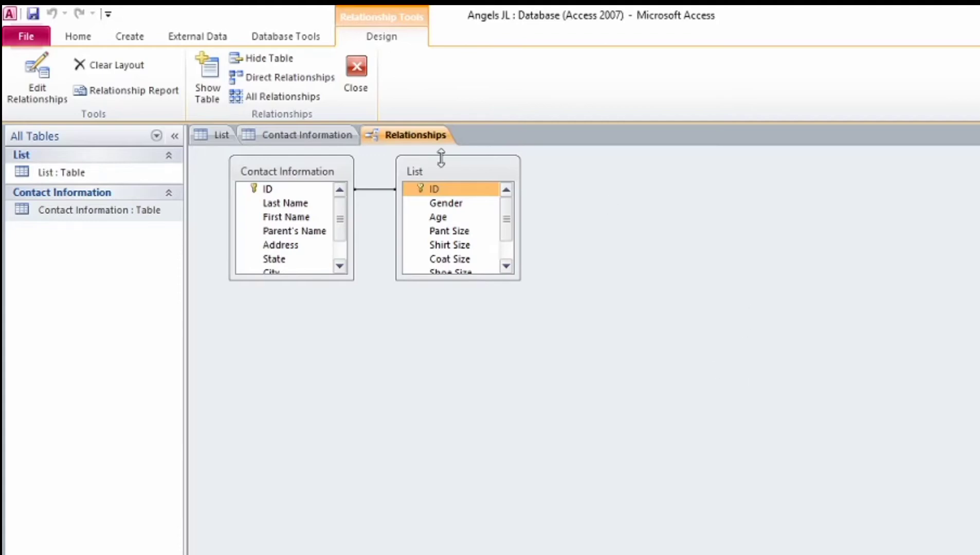
left_click_drag(267, 190, 445, 188)
right_click(424, 137)
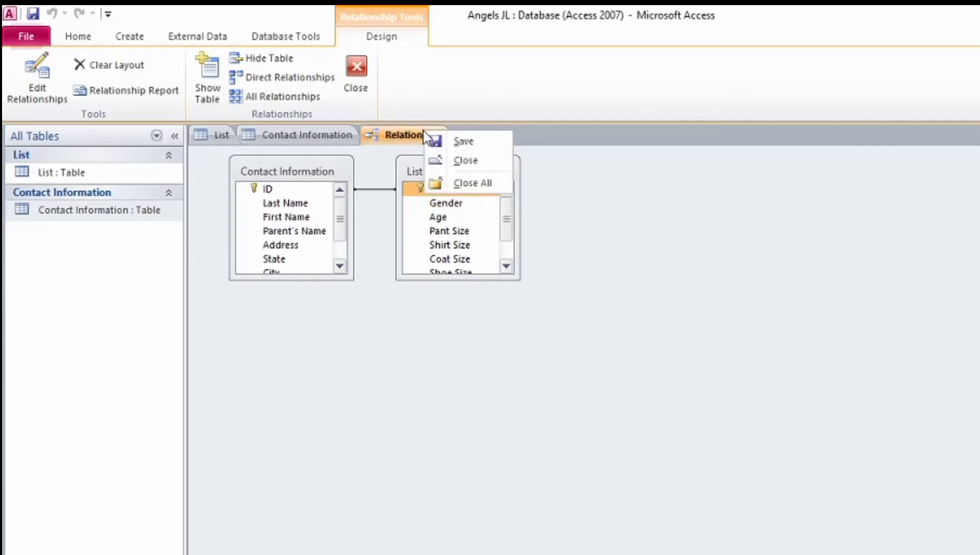
left_click(437, 142)
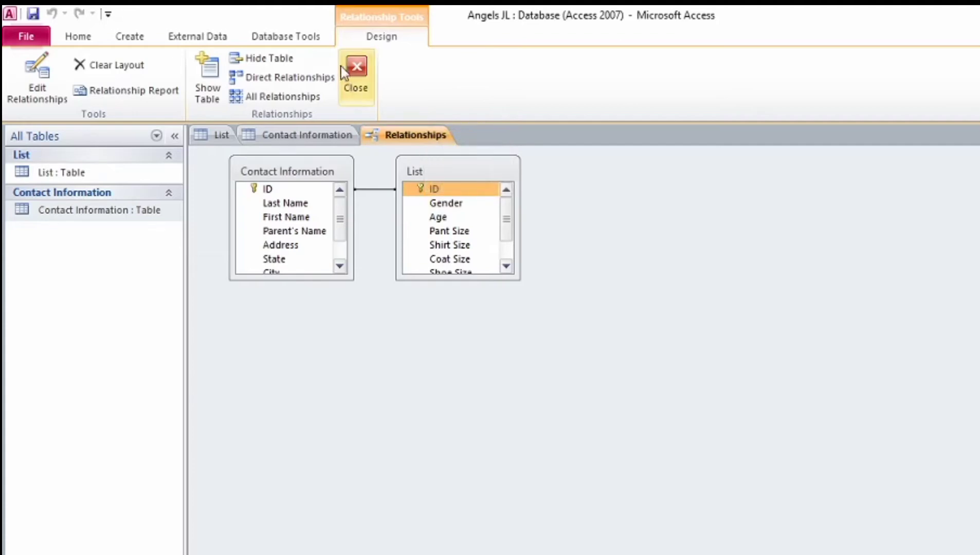
left_click(356, 71)
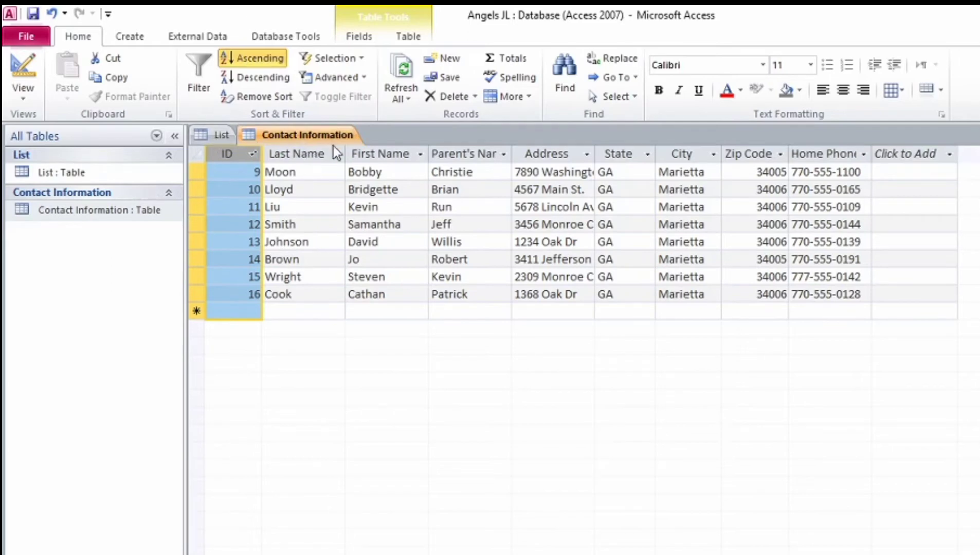
Step: Close the Contact Information table, then the List table, saving each table's design changes
right_click(308, 130)
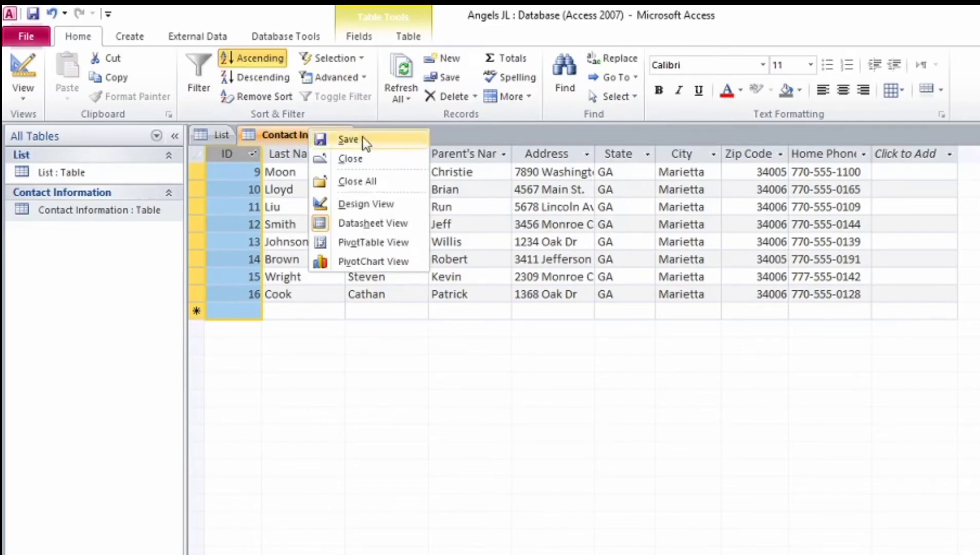
left_click(359, 157)
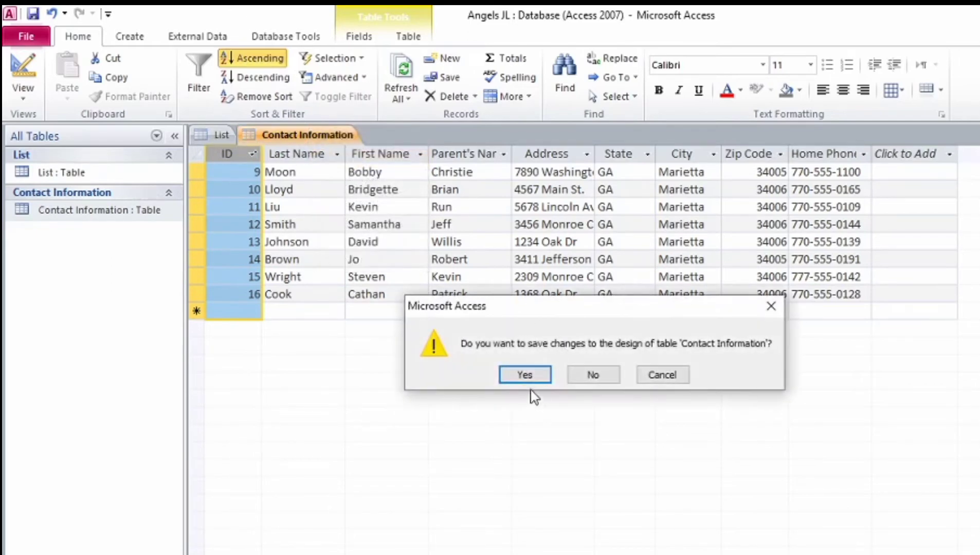
left_click(524, 374)
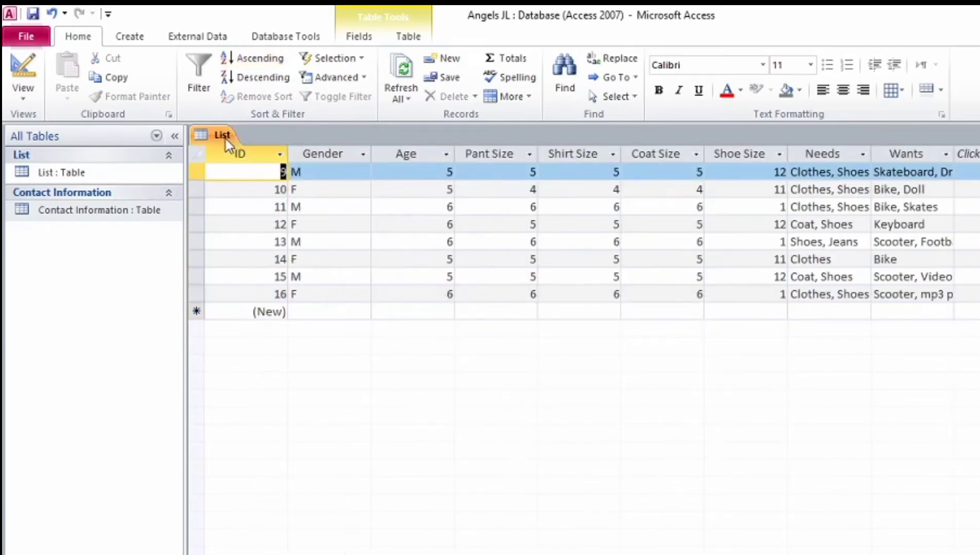
right_click(226, 137)
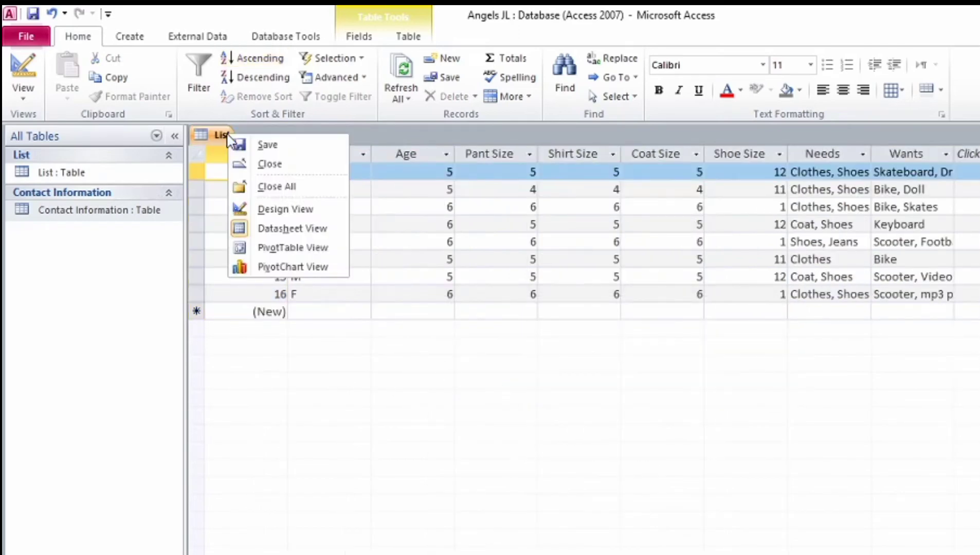
left_click(264, 165)
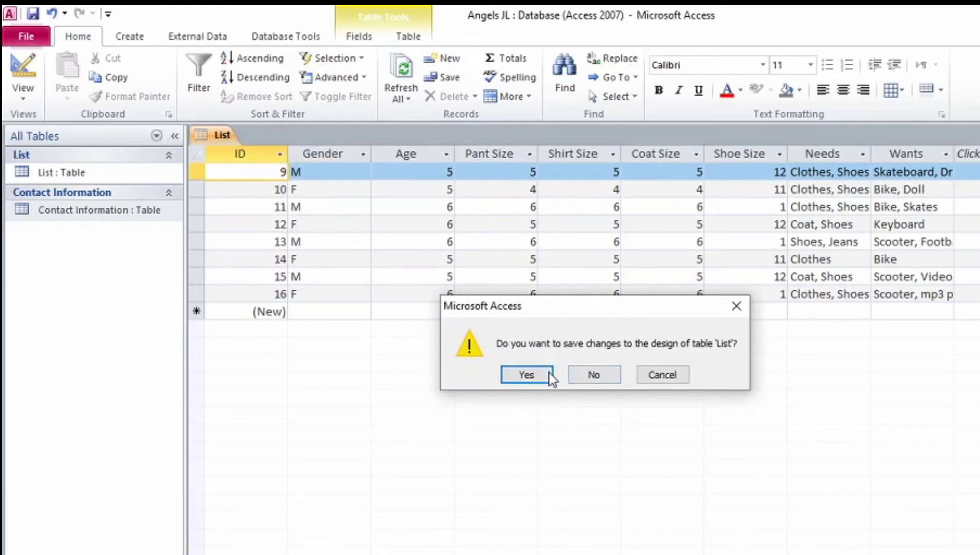
left_click(529, 375)
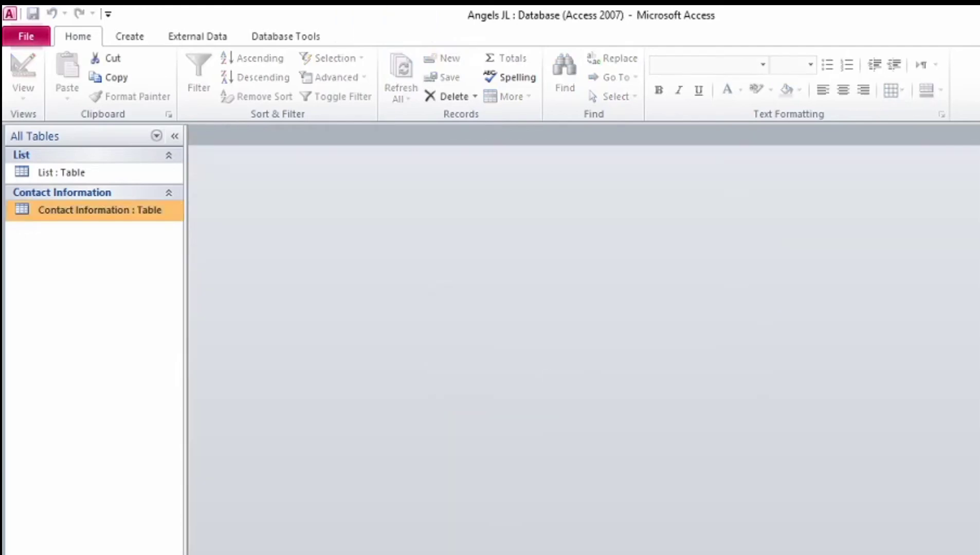
Step: Scroll through the Project 3 PDF in Chrome to read the Project 3-4 Wingtip Toy Inventory steps
key("alt+Tab")
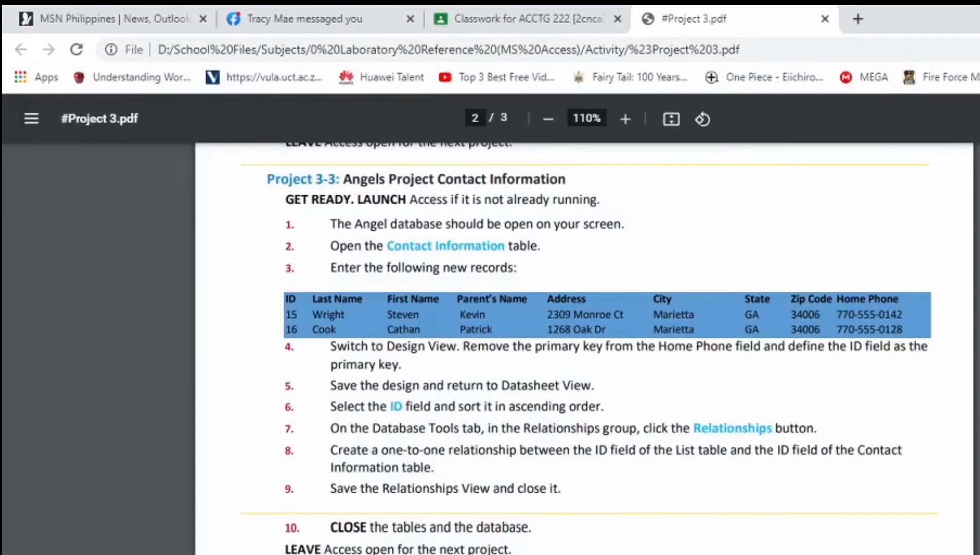
scroll(648, 377, "down", 3)
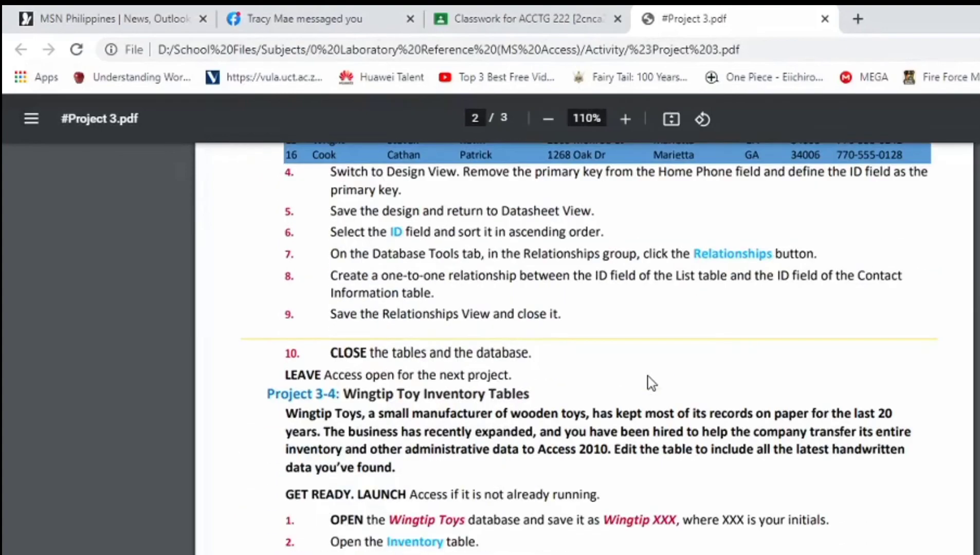
scroll(647, 377, "down", 3)
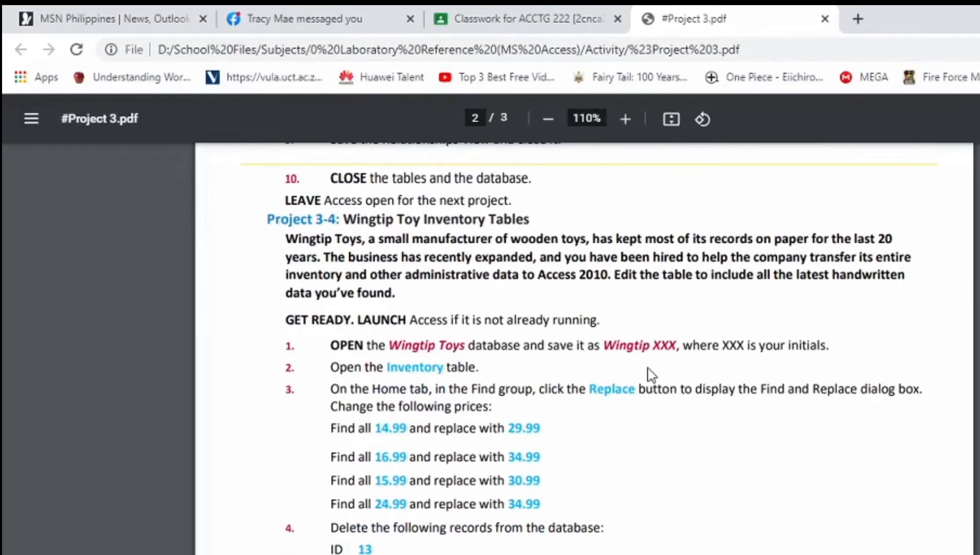
scroll(651, 375, "up", 2)
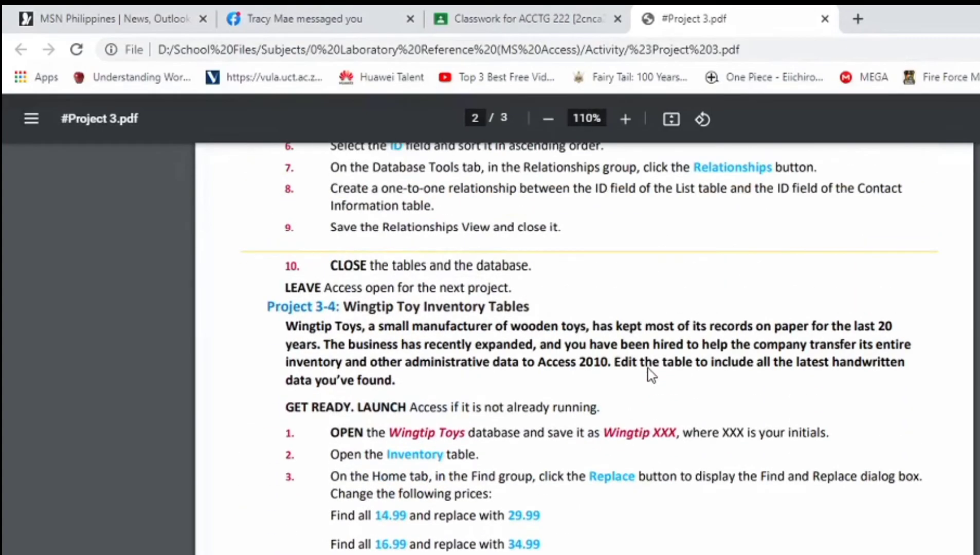
scroll(651, 376, "down", 2)
scroll(651, 376, "down", 2)
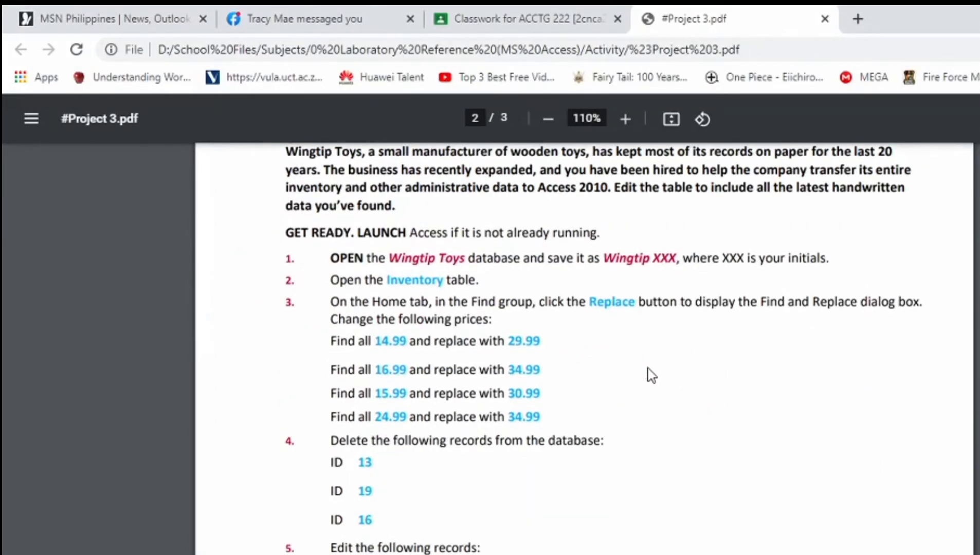
scroll(651, 375, "up", 2)
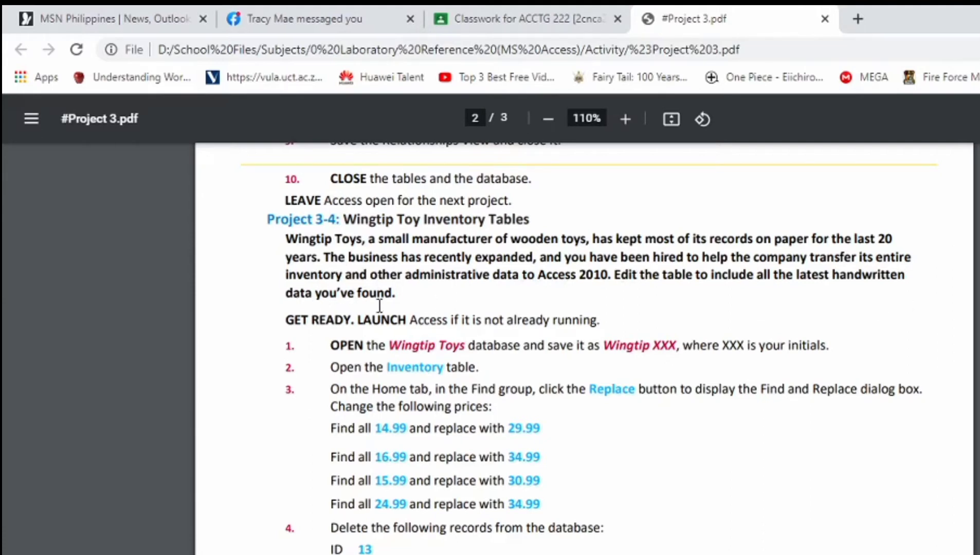
scroll(415, 317, "down", 2)
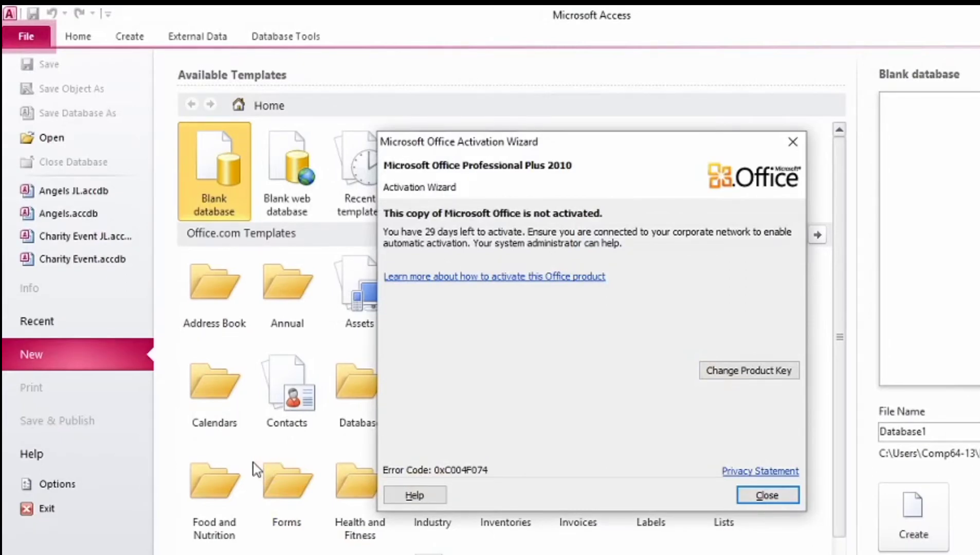
Step: Dismiss the activation notice, open Wingtip Toys from Project 3 Data Files, and enable its content
left_click(760, 497)
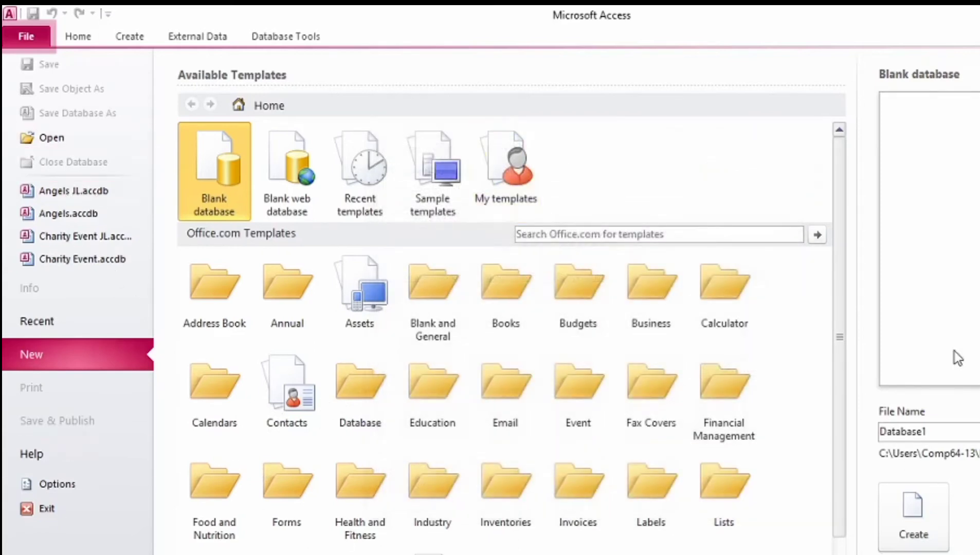
left_click(37, 138)
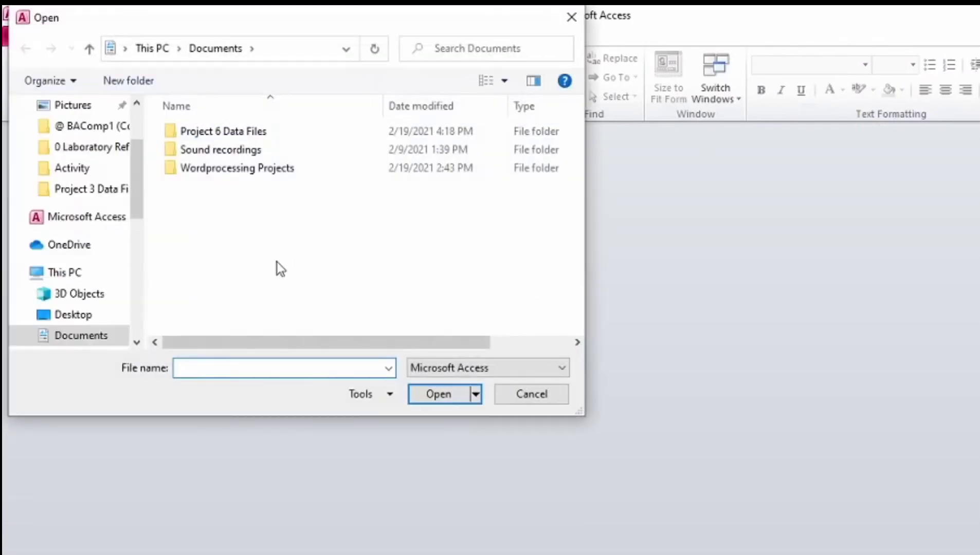
left_click(101, 194)
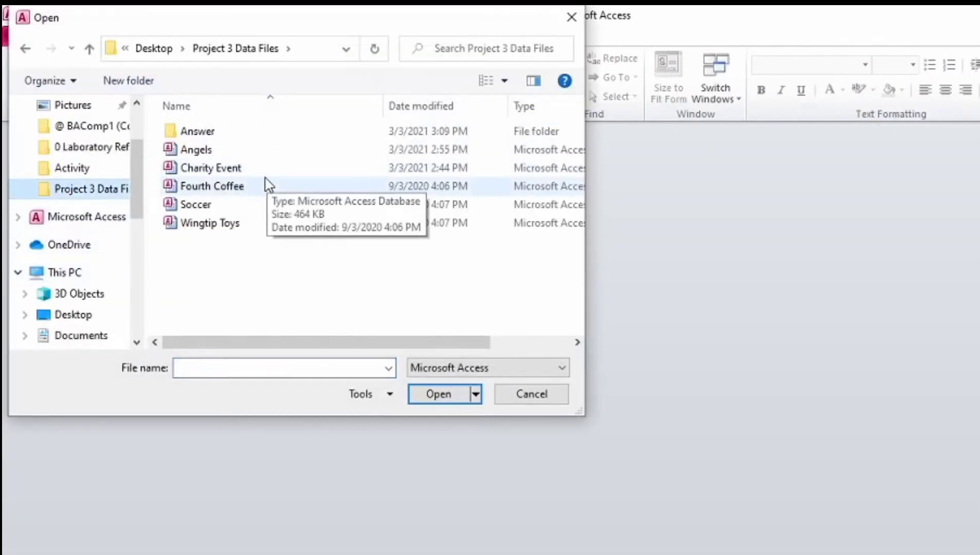
left_click(236, 226)
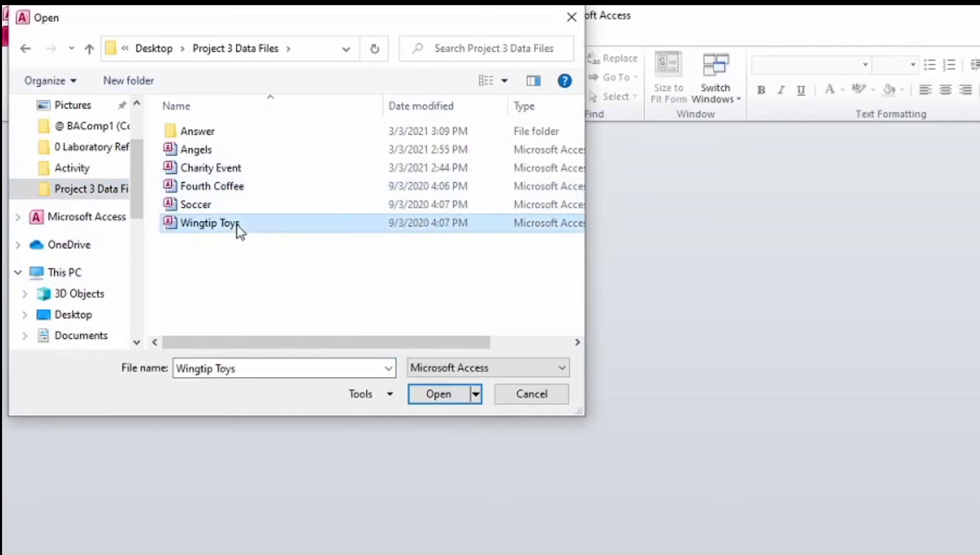
left_click(444, 395)
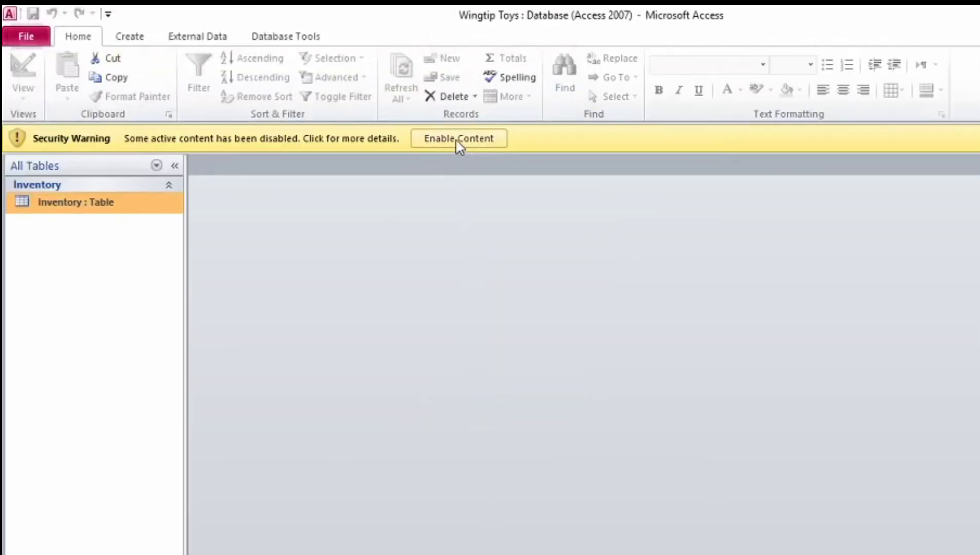
left_click(460, 146)
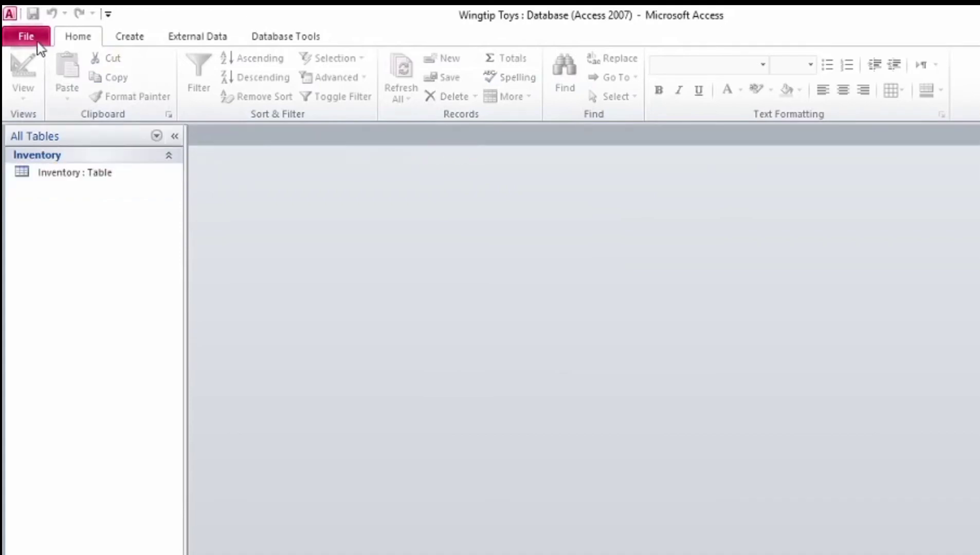
Step: Save the database as 'Wingtip Toys JL' inside the Answer folder, then enable the copy's content
left_click(35, 43)
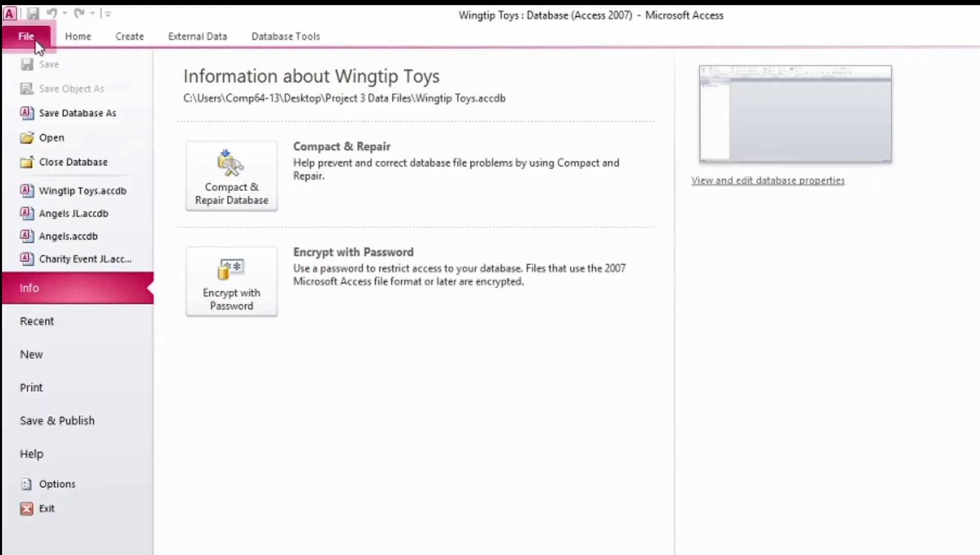
left_click(69, 115)
left_click(260, 333)
type("1")
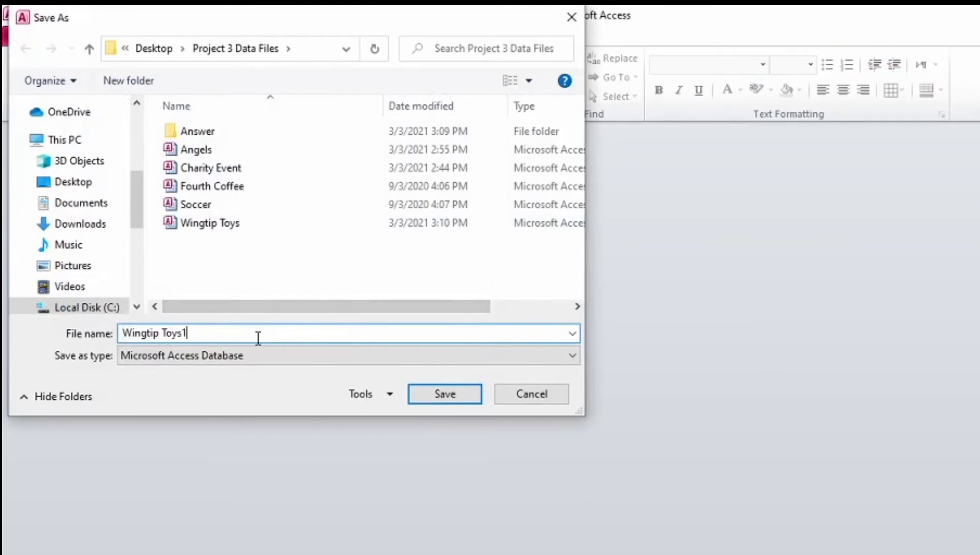
key("BackSpace")
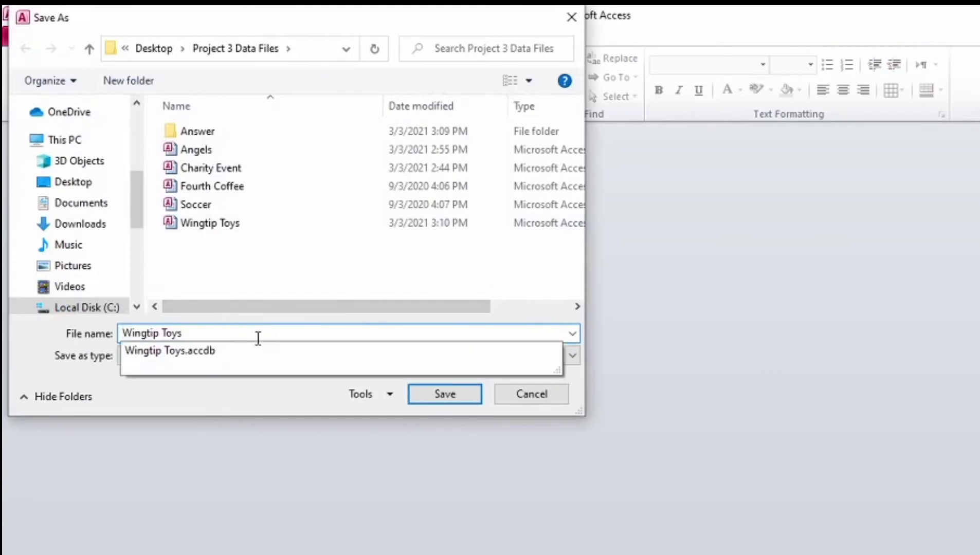
type("JL")
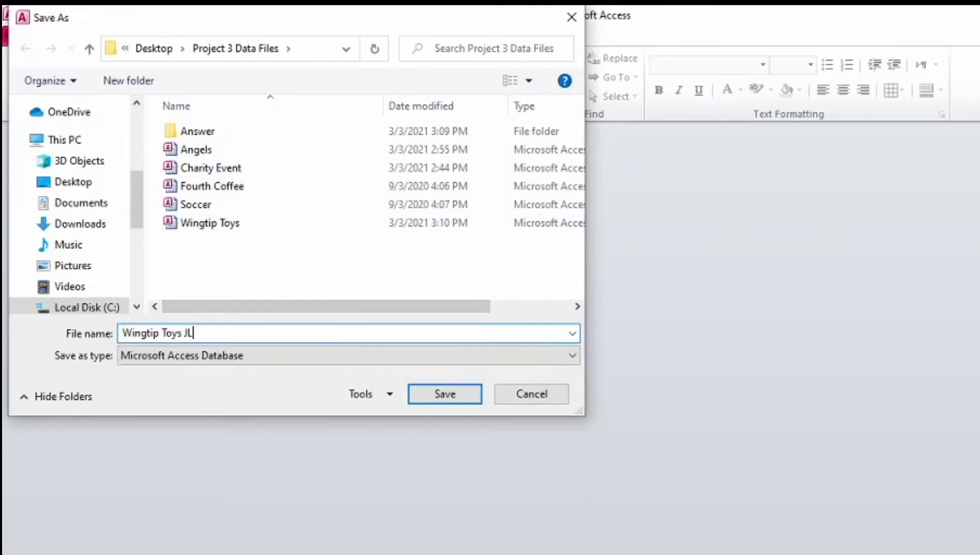
left_click(238, 138)
double_click(237, 133)
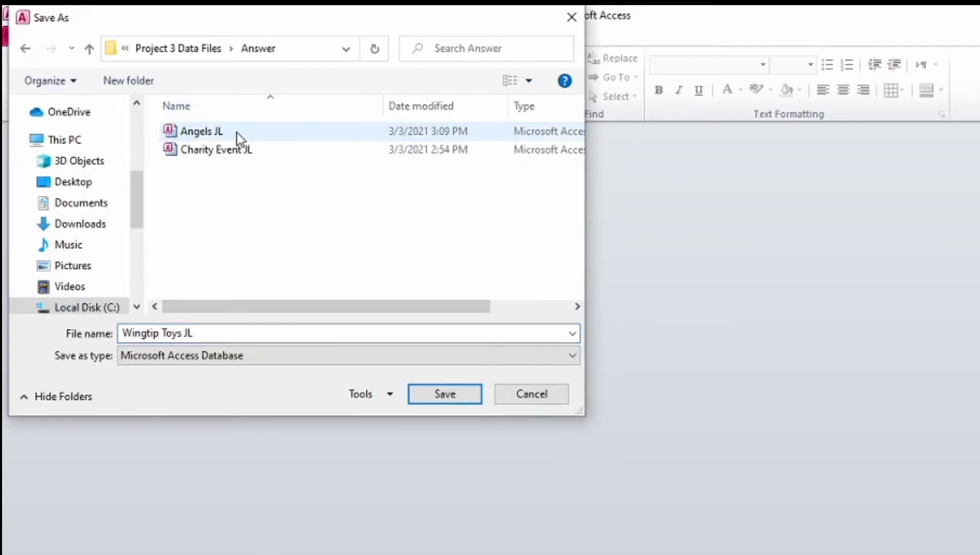
left_click(463, 405)
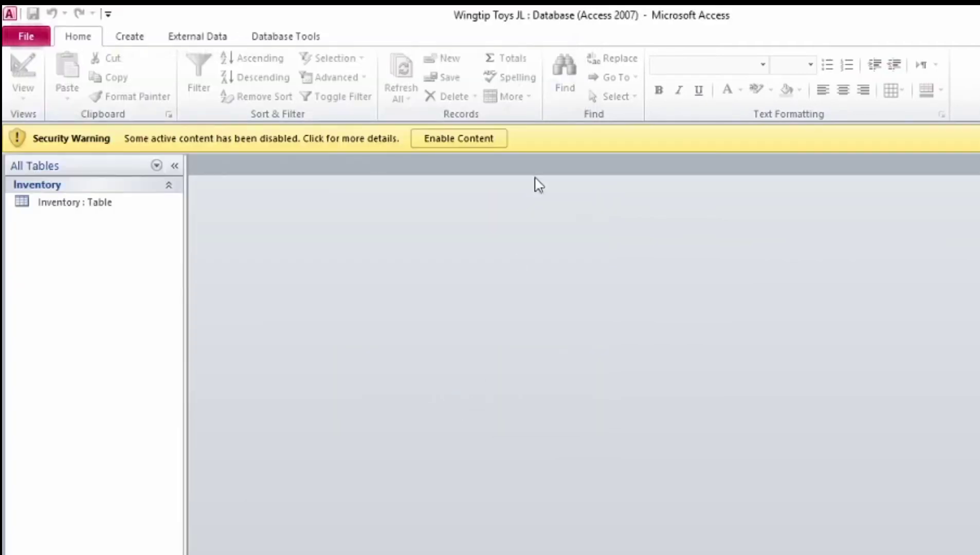
left_click(490, 139)
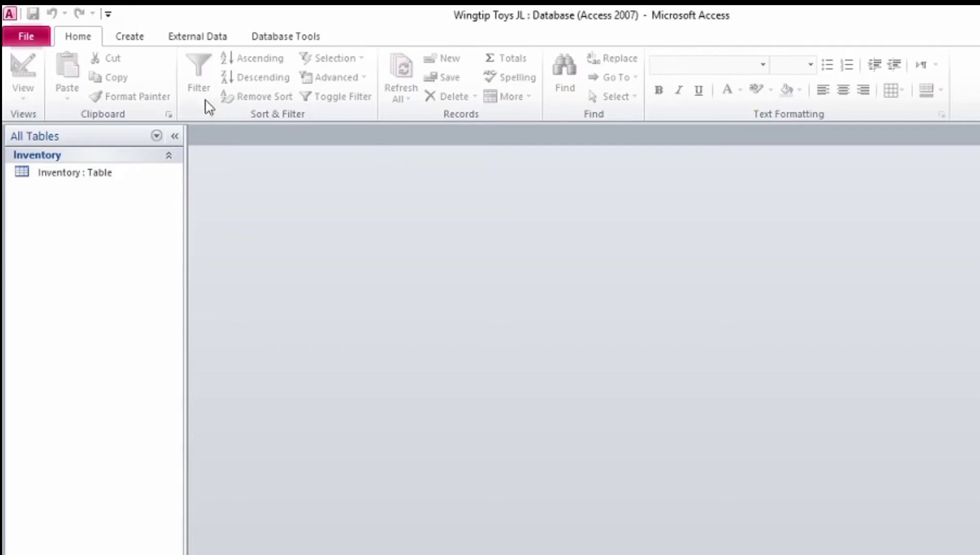
Step: Open the Inventory datasheet, bring up Find and move it above the table, then switch to the PDF
double_click(98, 174)
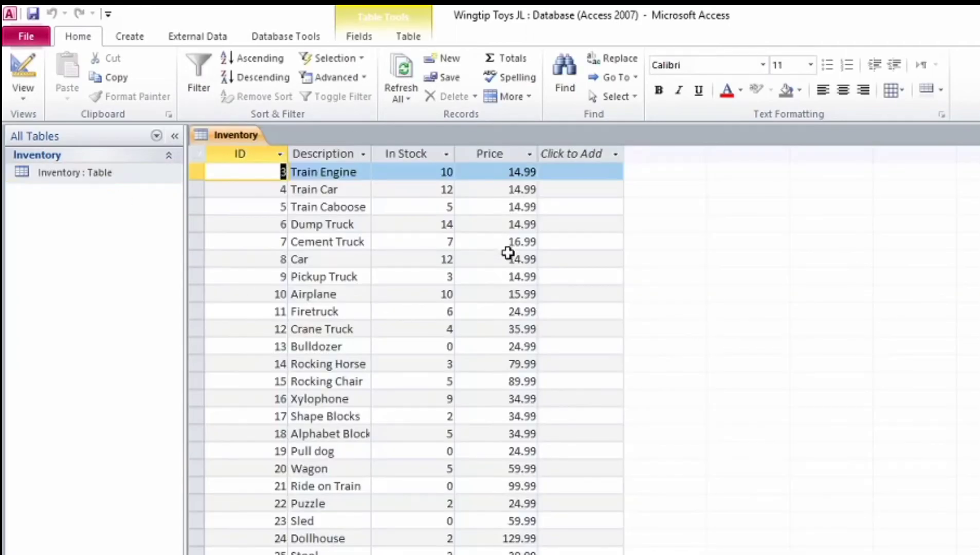
scroll(501, 252, "down", 6)
scroll(499, 255, "up", 6)
left_click(572, 74)
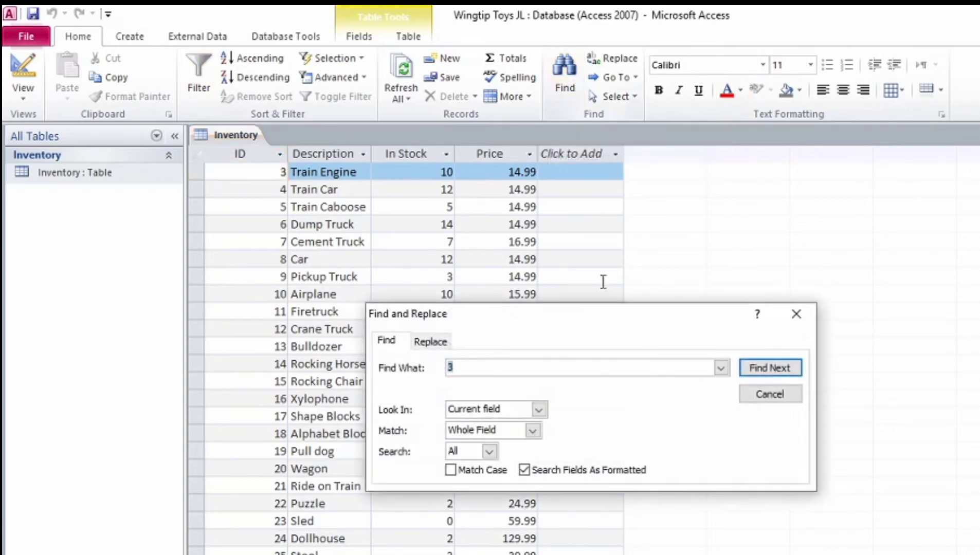
left_click_drag(584, 320, 575, 267)
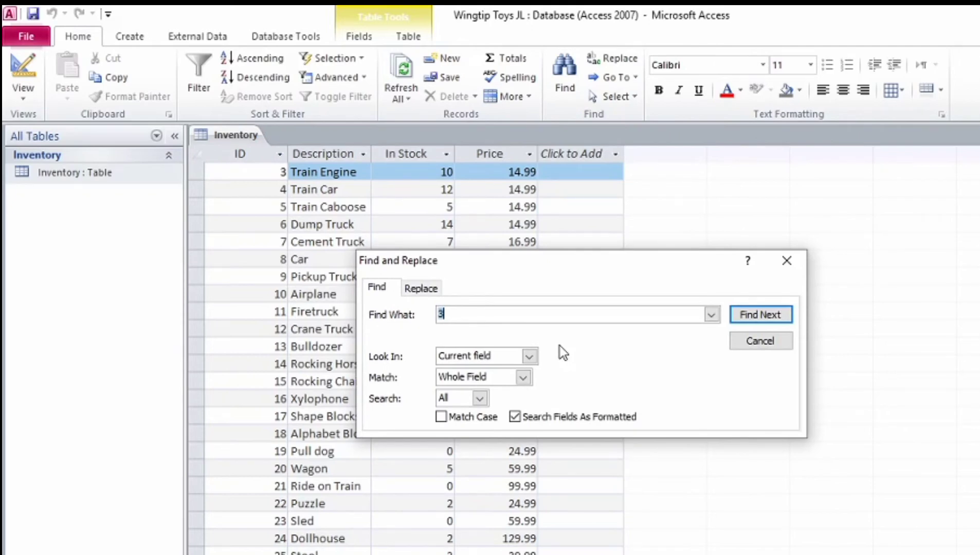
key("alt+Tab")
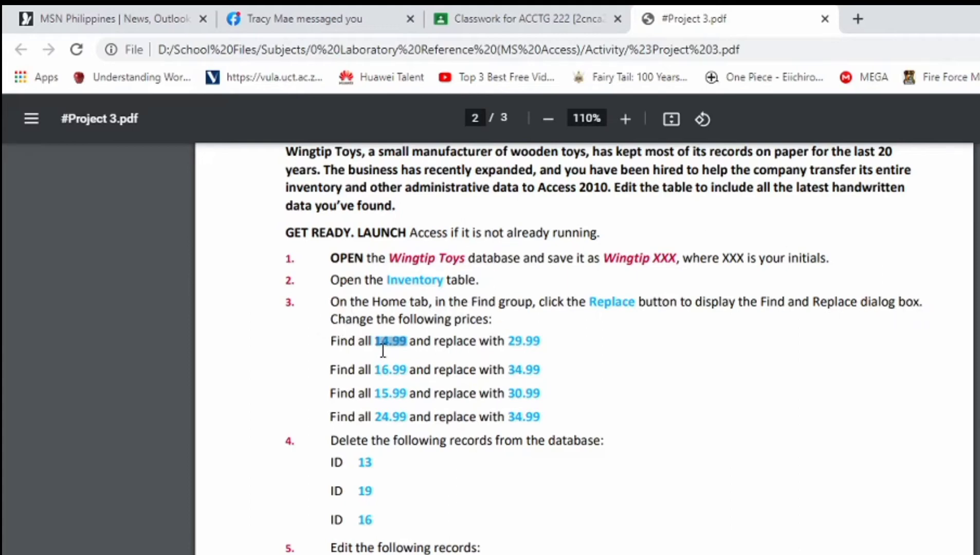
Step: Select the 14.99 price in the PDF's replacement list, then return to the Access Inventory table
mouse_move(375, 341)
left_mouse_down()
mouse_move(372, 371)
mouse_move(406, 427)
mouse_move(519, 350)
mouse_move(514, 344)
mouse_move(542, 423)
mouse_move(486, 342)
mouse_move(382, 341)
left_mouse_up()
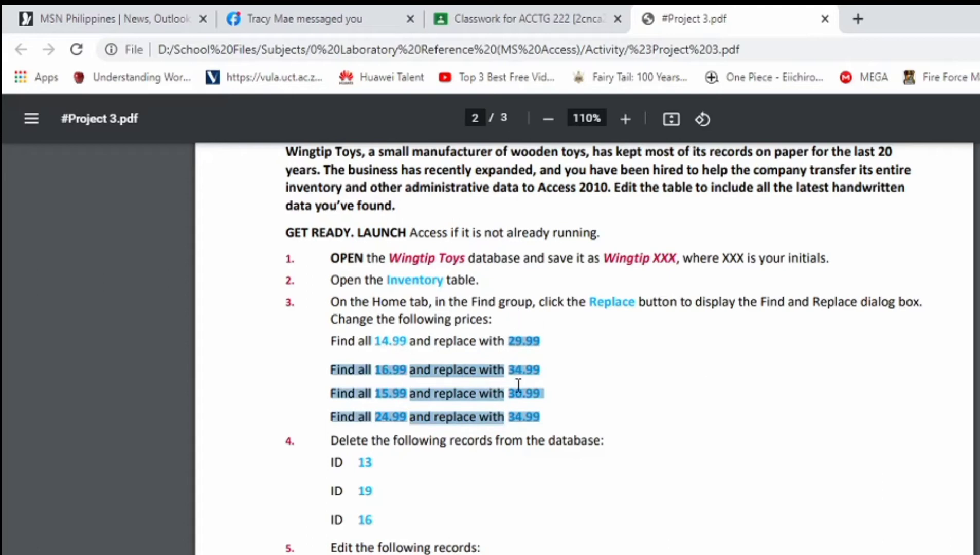
left_click_drag(403, 341, 377, 341)
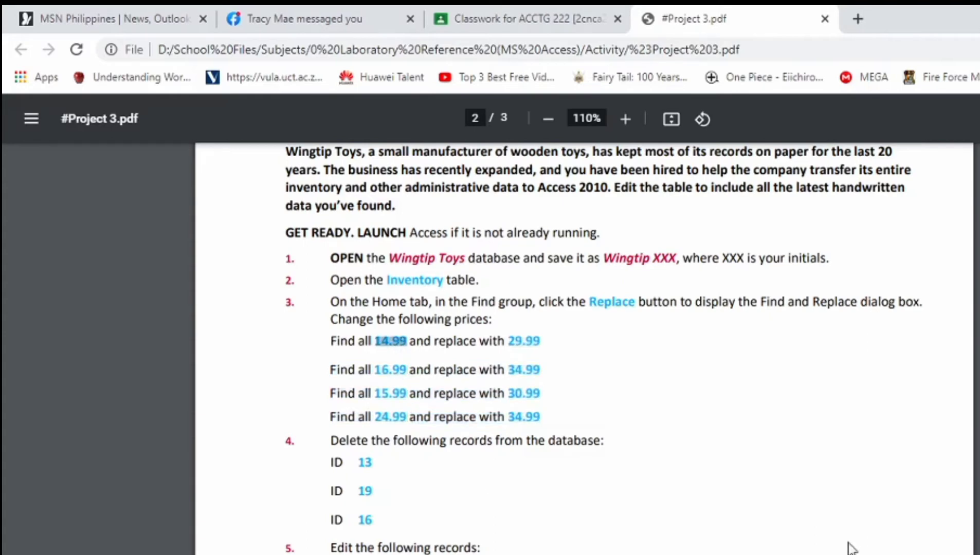
key("alt+Tab")
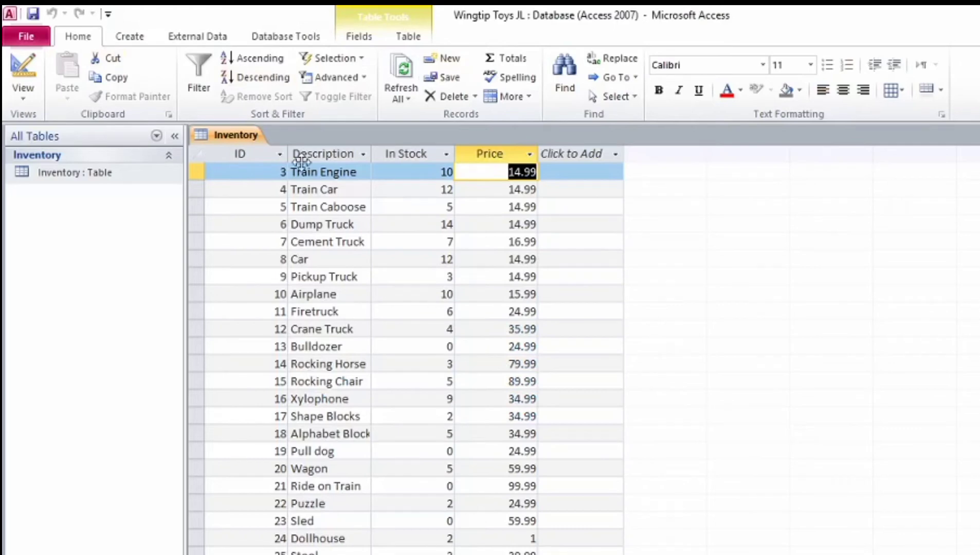
Step: Set up Find and Replace to swap 14.99 for 29.99 on the Replace tab
left_click(570, 97)
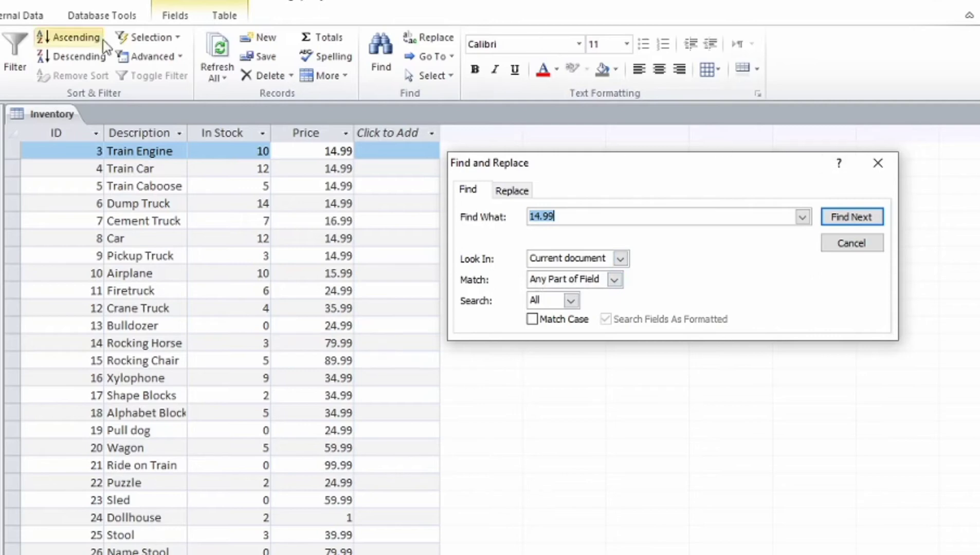
left_click(511, 191)
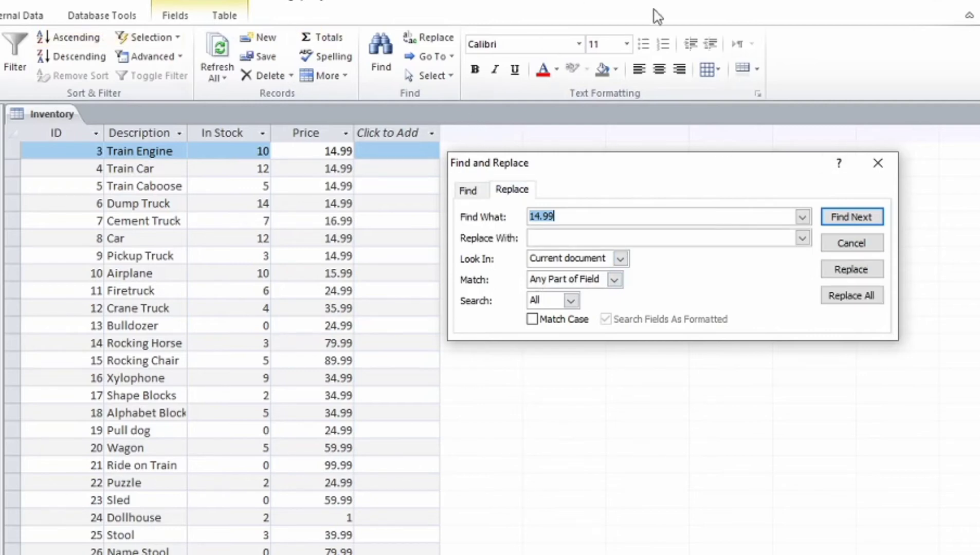
left_click(563, 244)
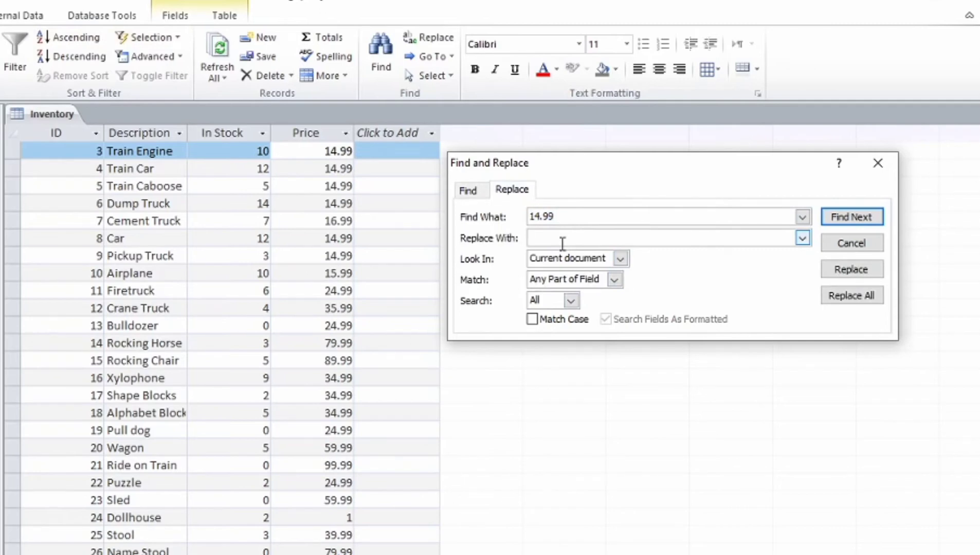
type("29.99")
Step: Replace each 14.99 price with 29.99, including Train Car, Train Caboose and Dump Truck
left_click(840, 220)
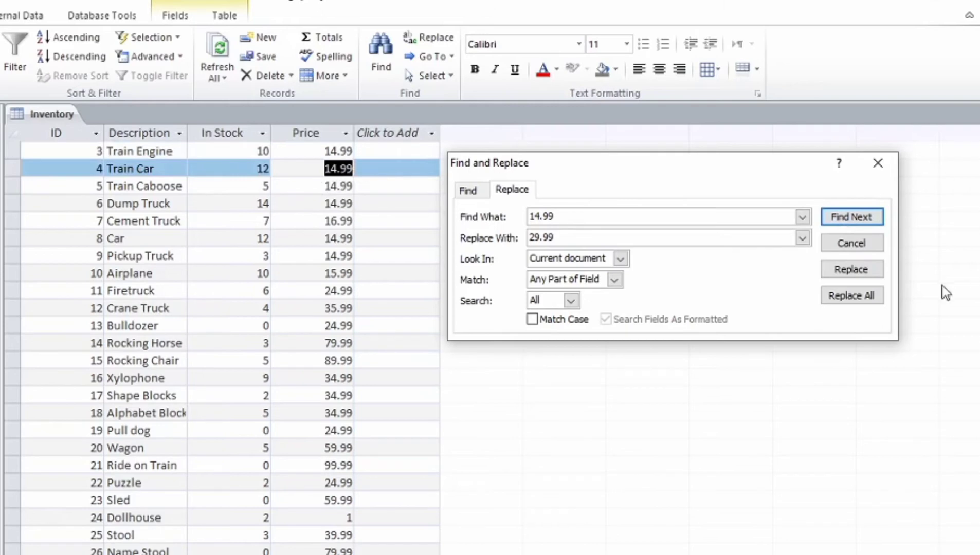
left_click(868, 273)
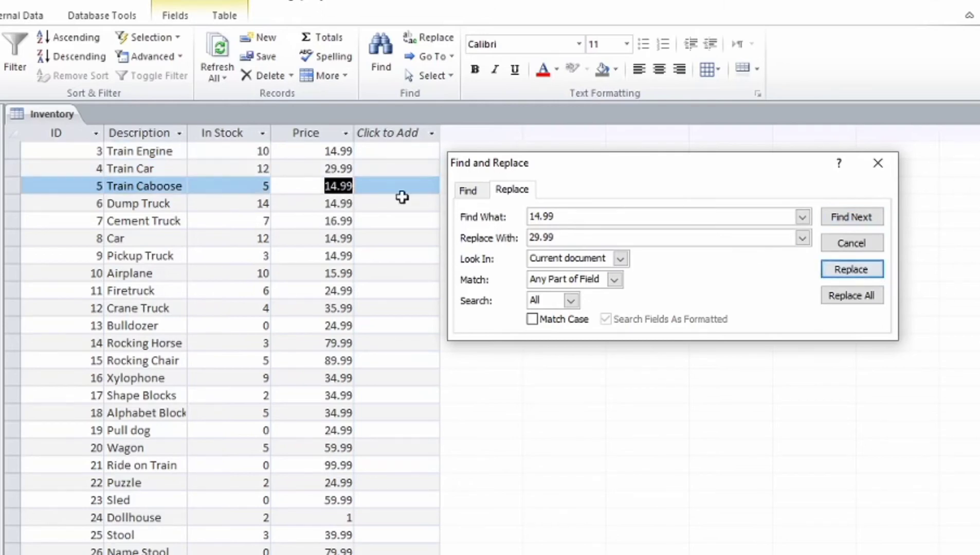
left_click(853, 276)
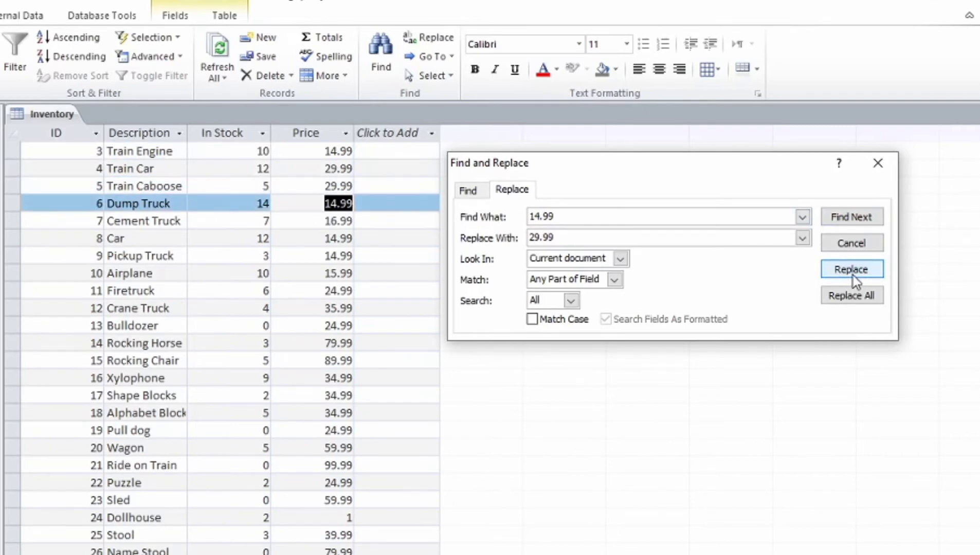
left_click(853, 275)
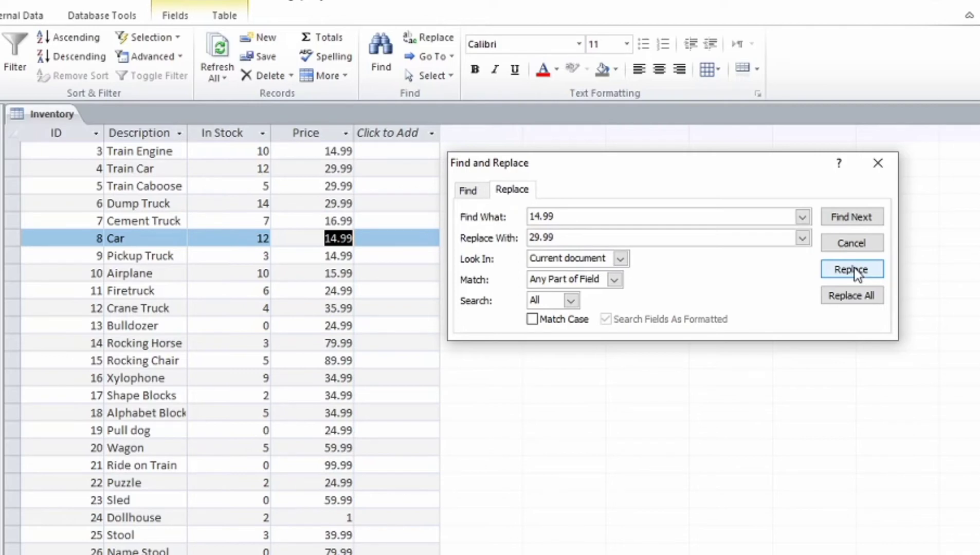
left_click(856, 270)
left_click(856, 270)
left_click(856, 270)
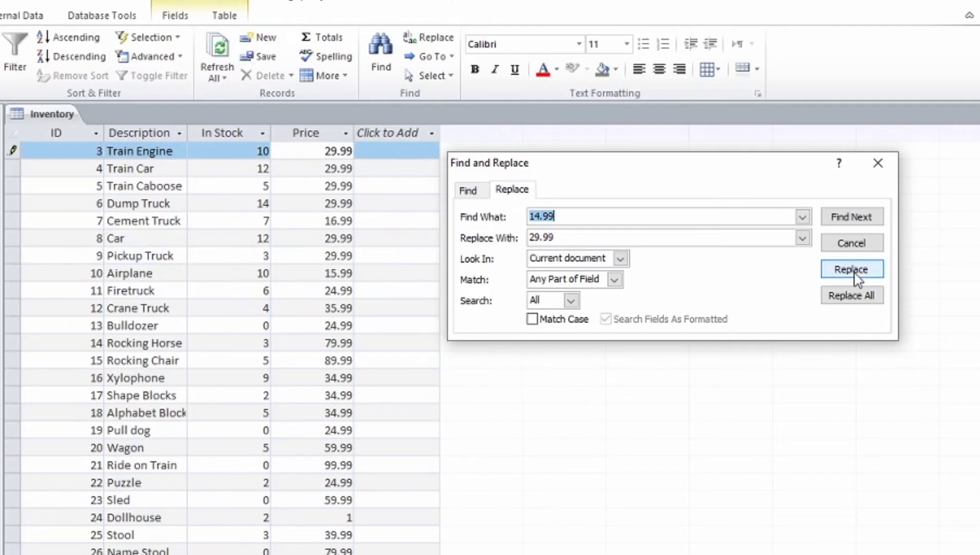
scroll(256, 284, "down", 4)
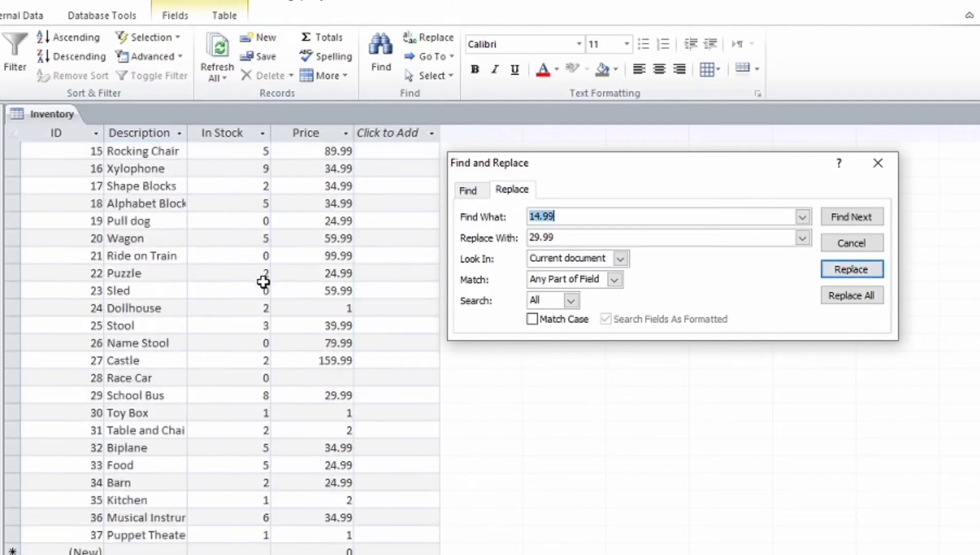
scroll(263, 283, "down", 1)
scroll(265, 275, "up", 5)
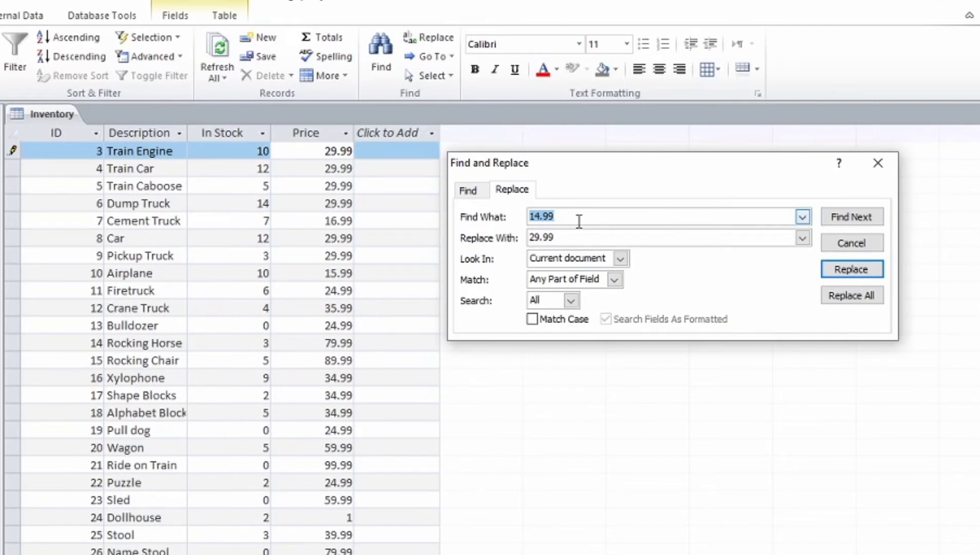
Step: Search for 16.99 and replace Cement Truck's price with 34.99, confirming no other matches exist
left_click_drag(576, 219, 522, 218)
type("1")
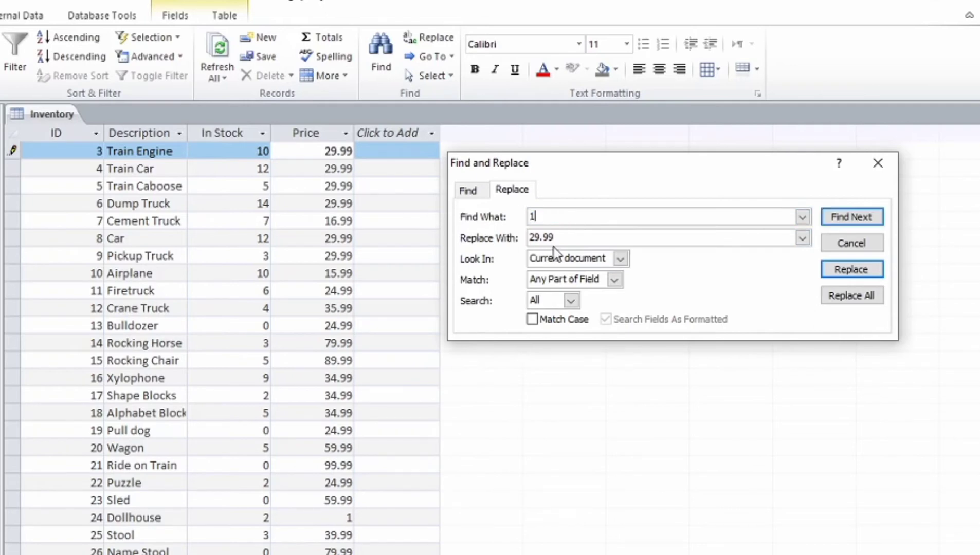
type("6.99")
double_click(583, 234)
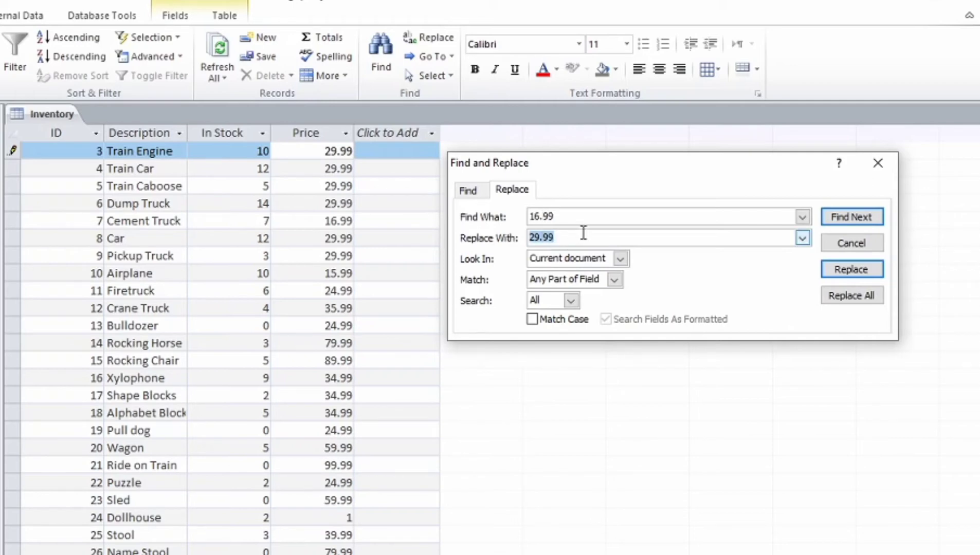
type("34.99")
left_click(868, 224)
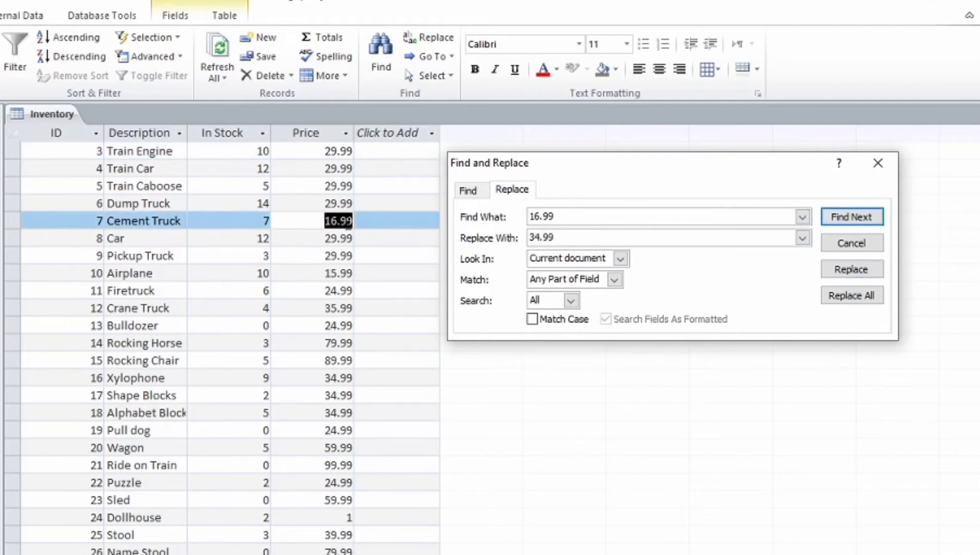
left_click(852, 274)
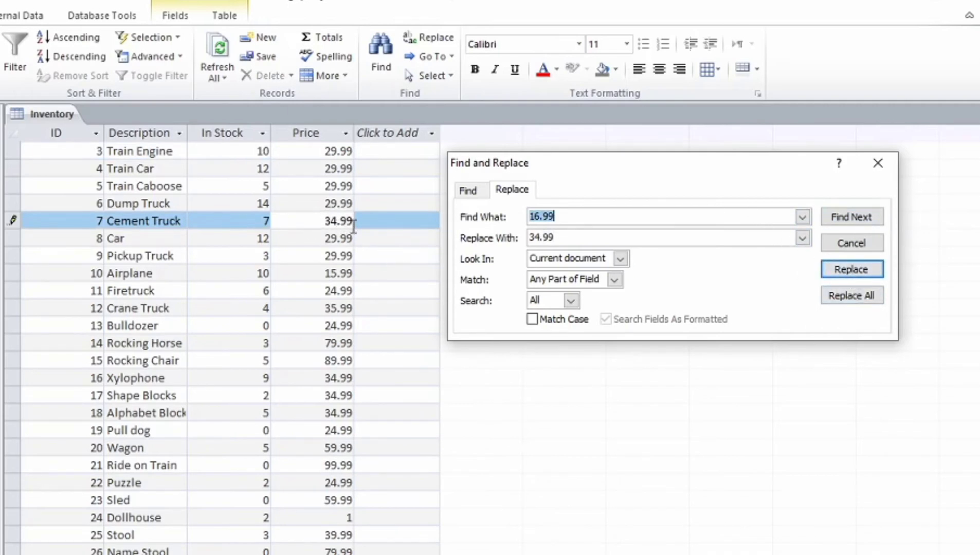
left_click(863, 274)
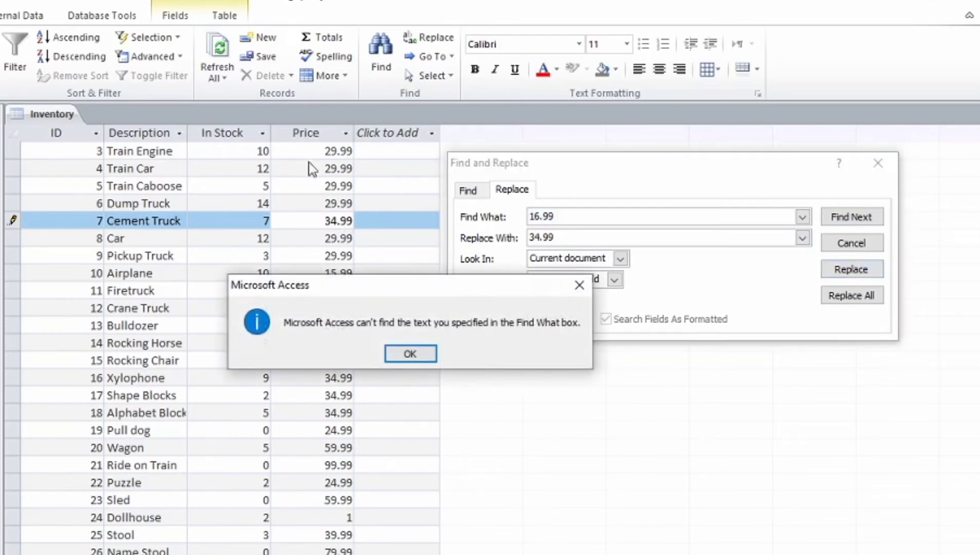
left_click(411, 354)
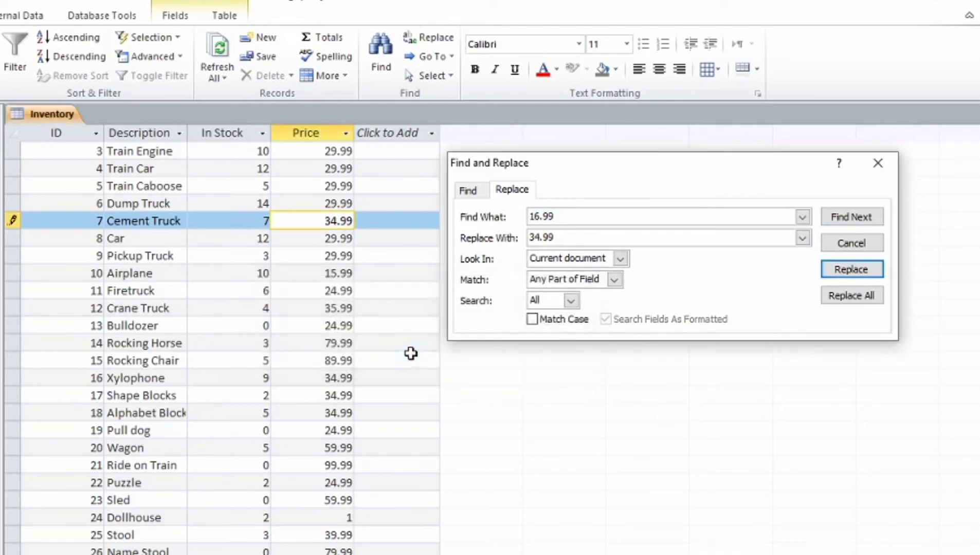
Step: Search for 15.99 and replace Airplane's price with 30.99, confirming no further matches remain
left_click(583, 215)
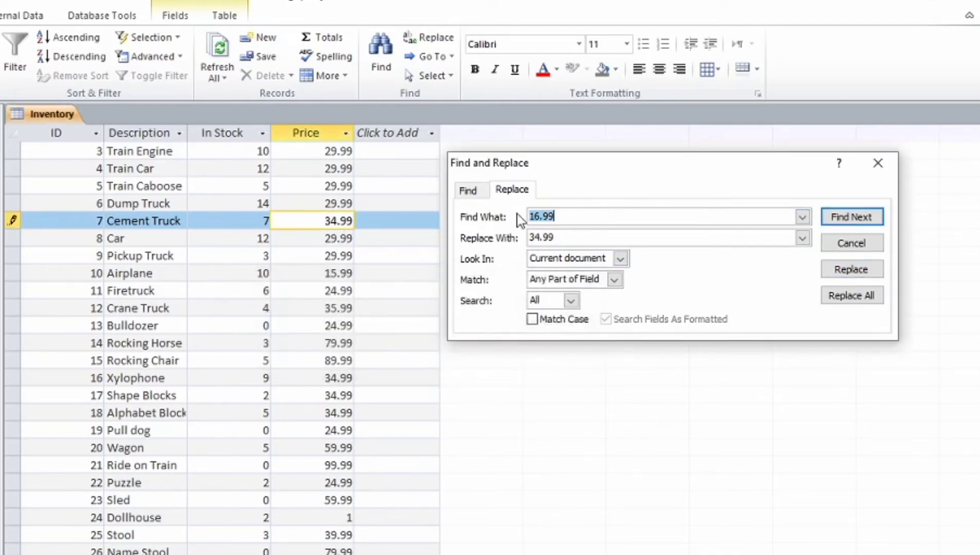
type("15.99")
left_click(584, 237)
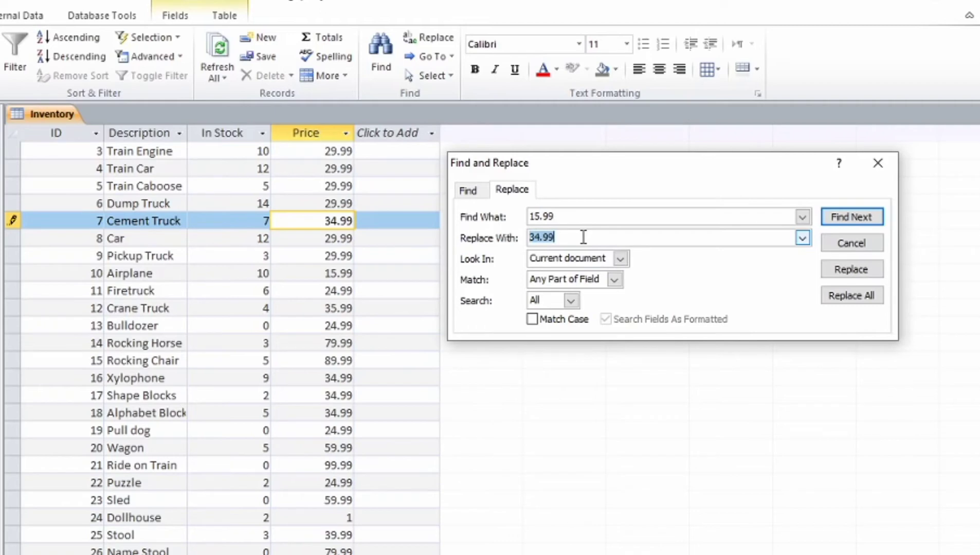
key("BackSpace")
type("30.99")
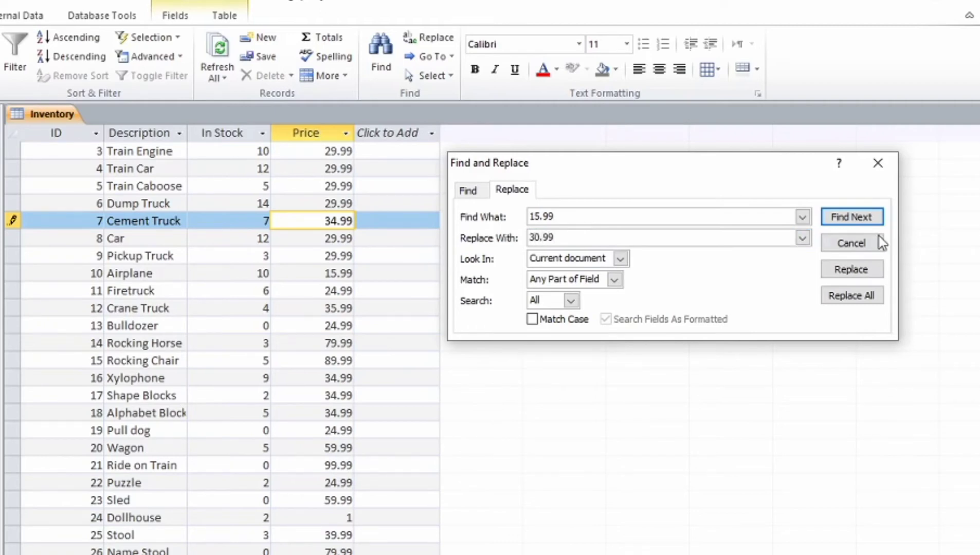
left_click(862, 221)
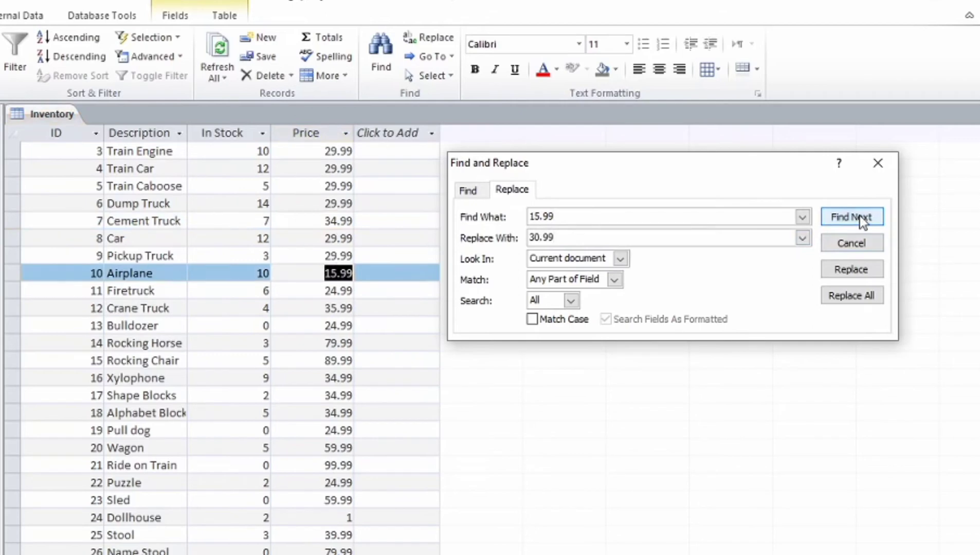
left_click(862, 221)
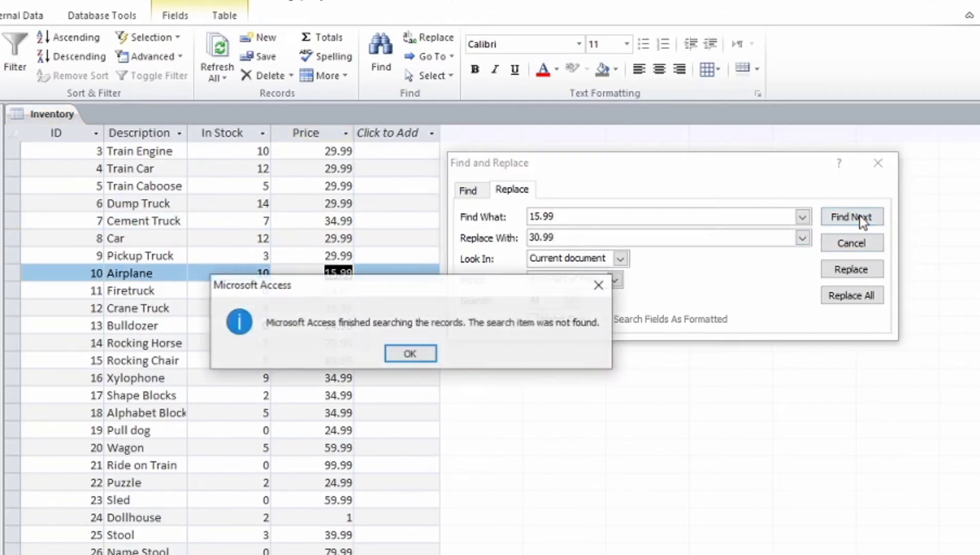
left_click(410, 353)
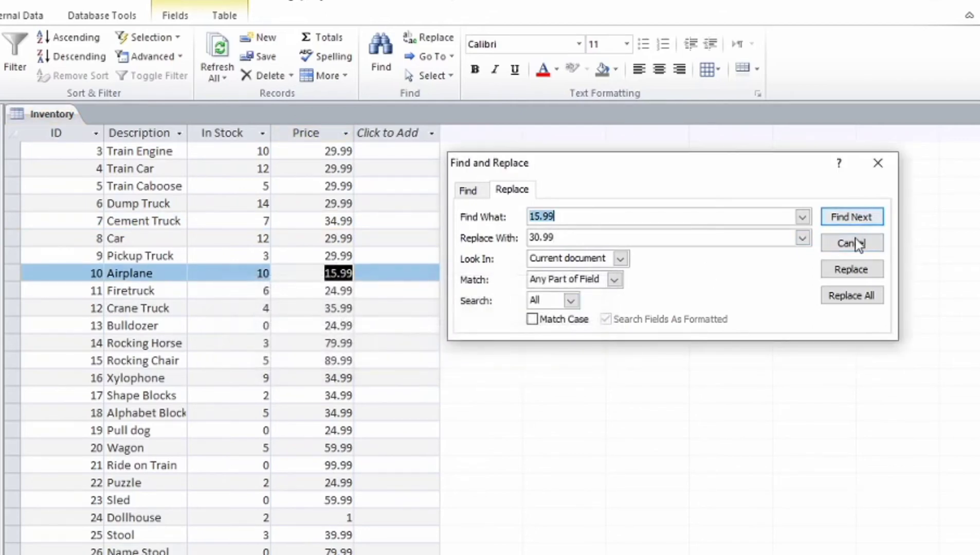
left_click(858, 273)
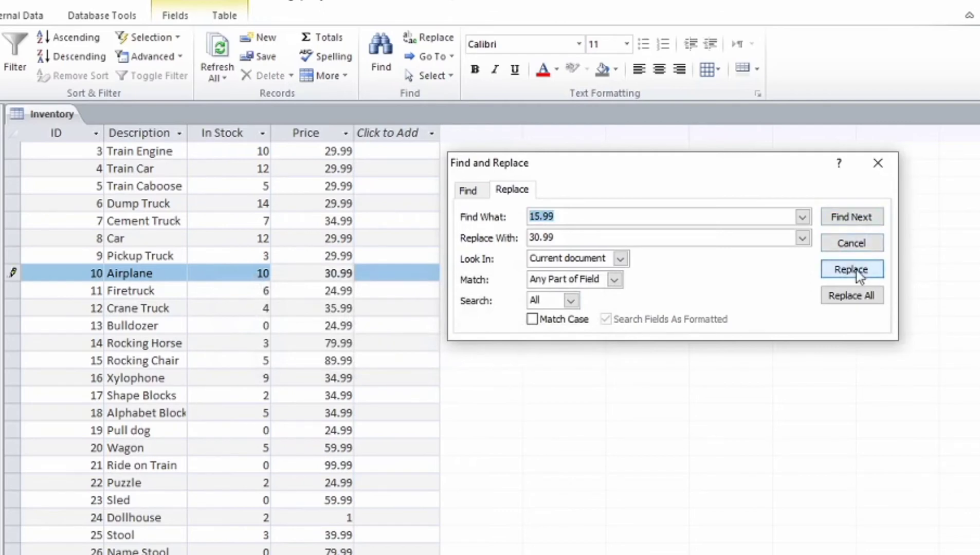
left_click(857, 230)
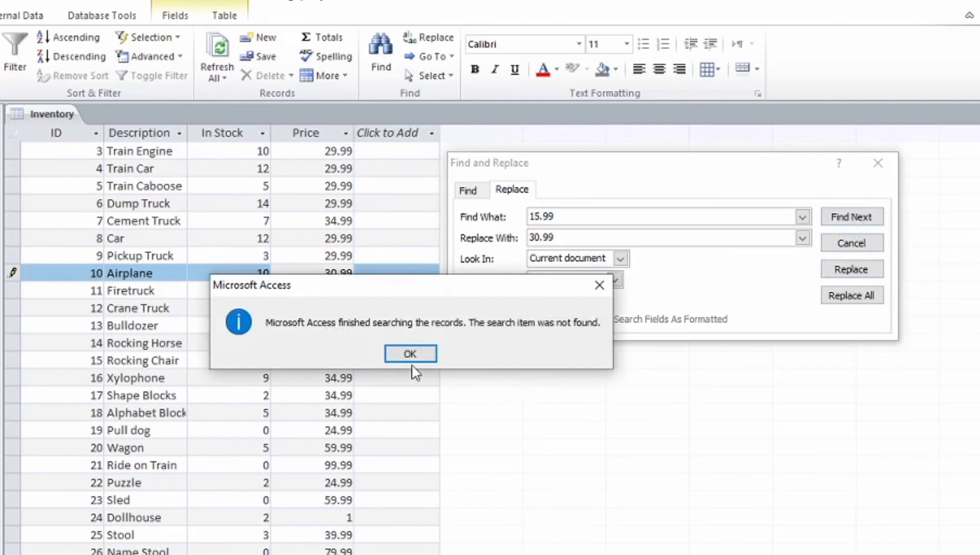
left_click(410, 354)
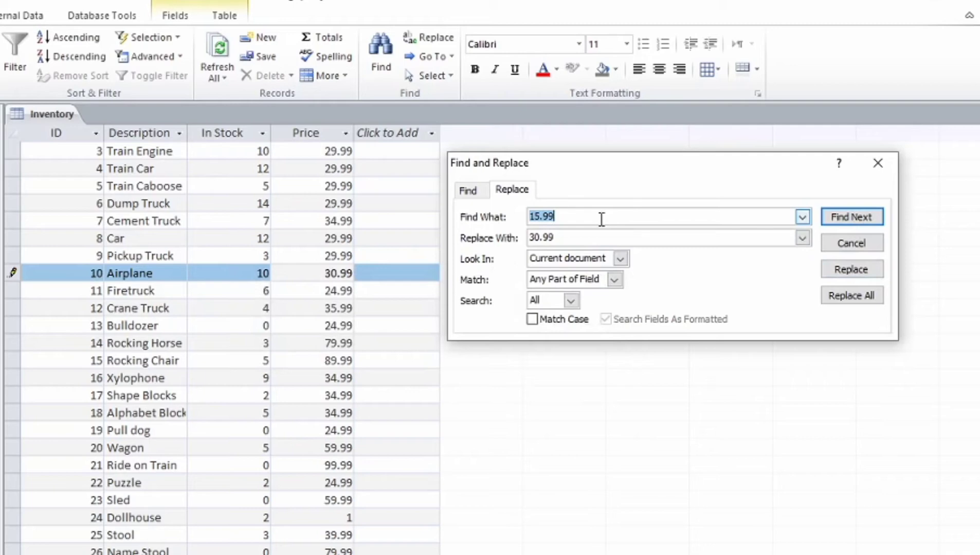
Step: Replace each 24.99 price with 34.99, including Firetruck, Bulldozer, Pull dog and Puzzle
type("24.99")
left_click(557, 240)
type("34")
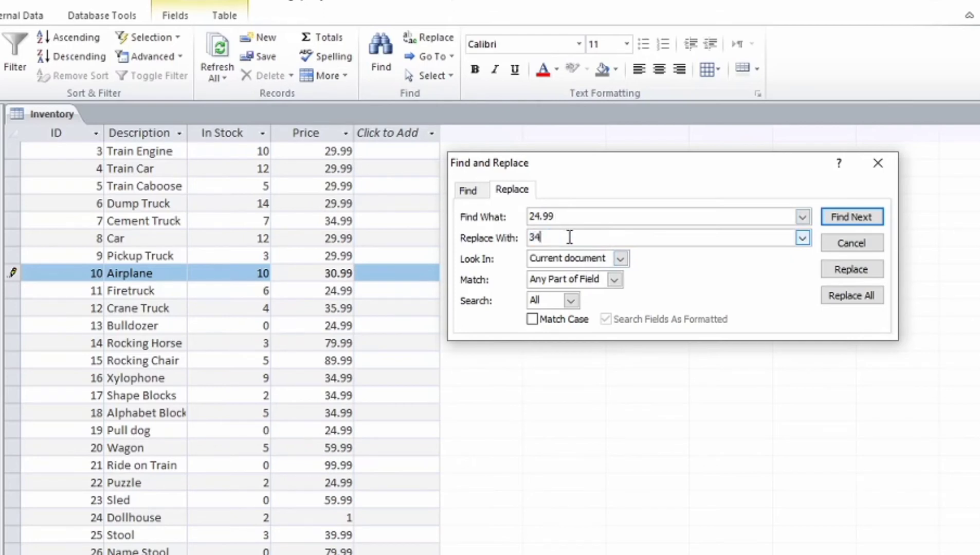
type(".99")
left_click(853, 218)
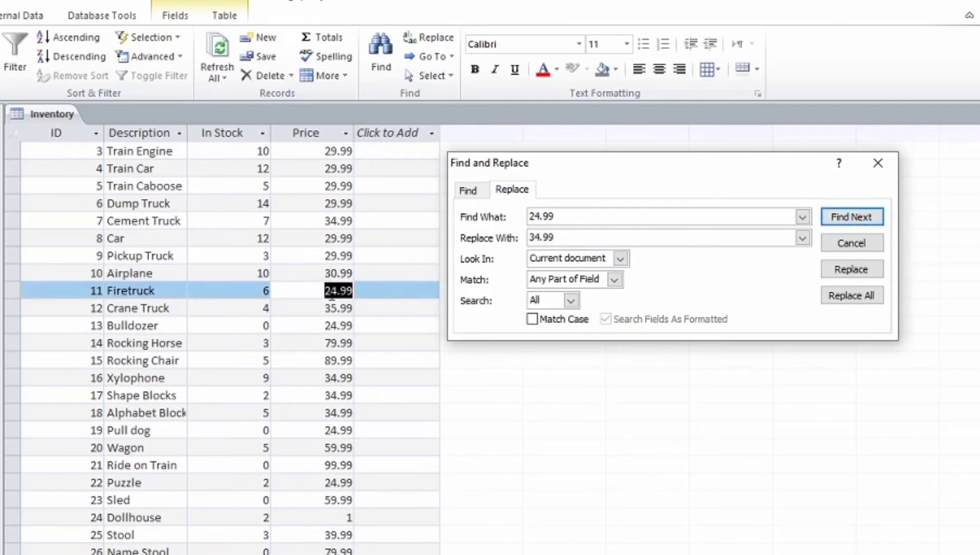
left_click(860, 278)
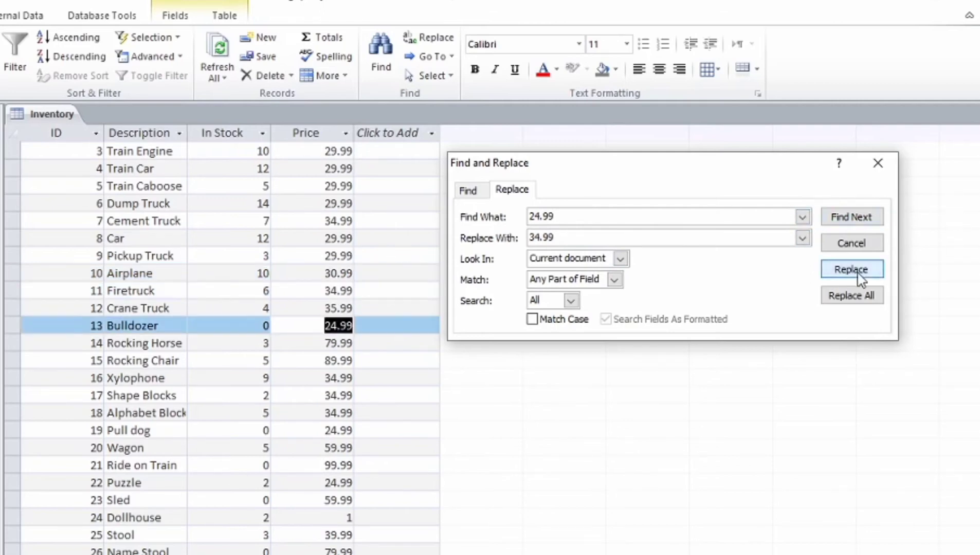
left_click(860, 278)
left_click(860, 278)
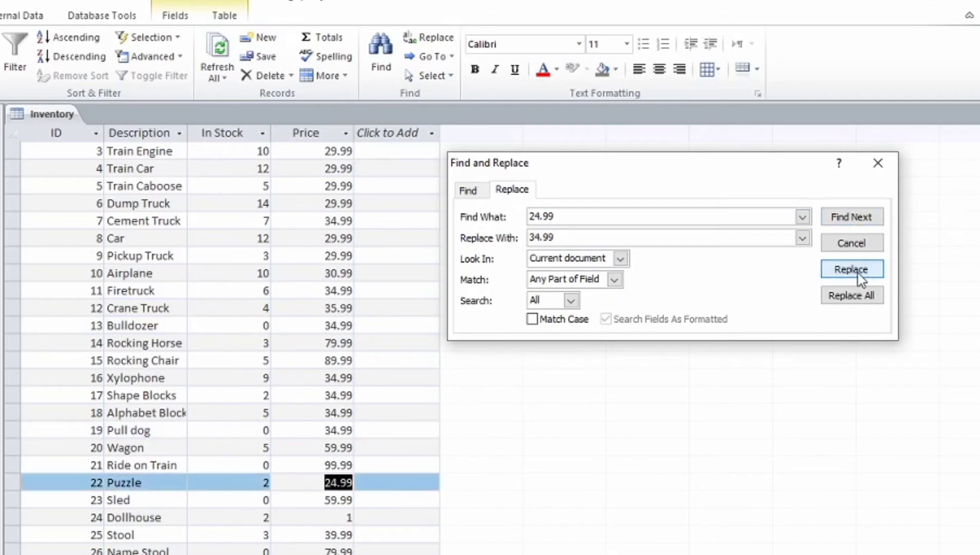
left_click(860, 278)
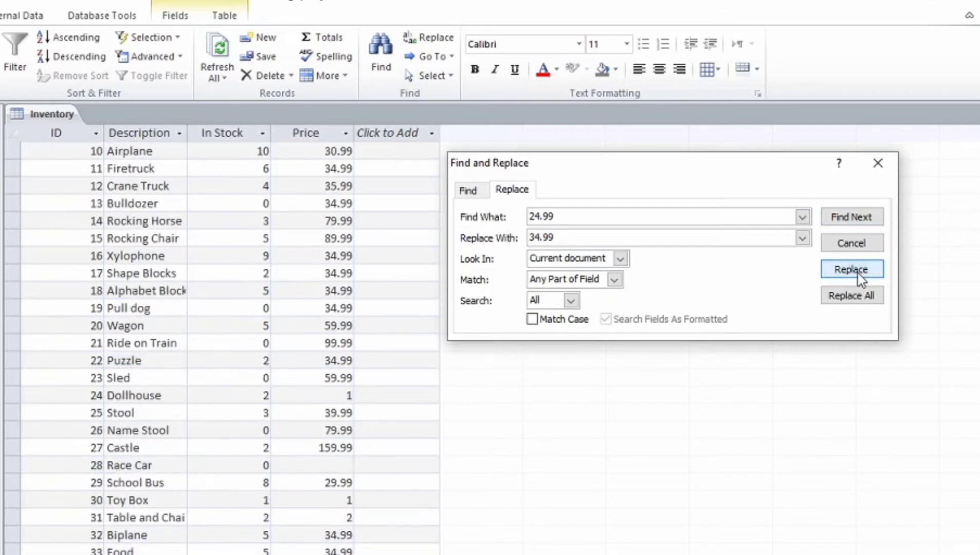
left_click(860, 278)
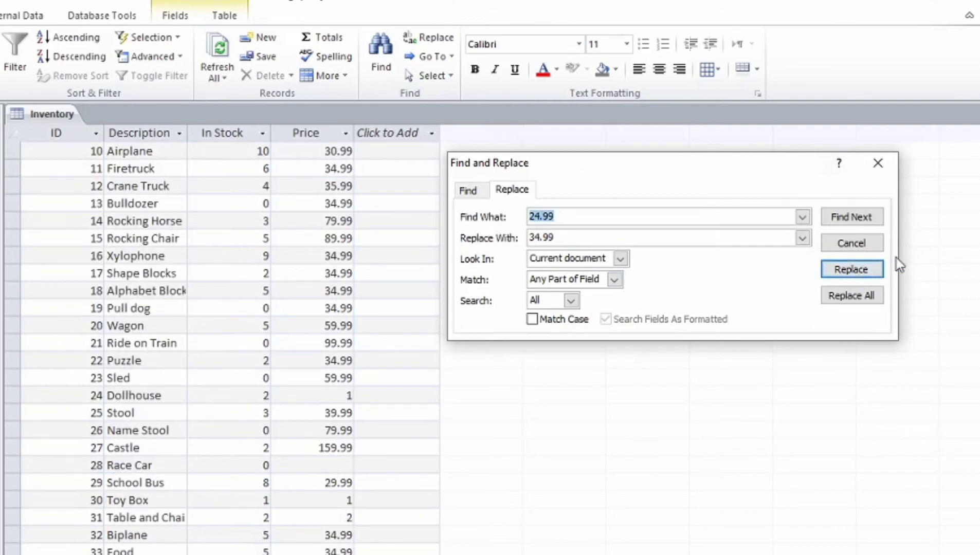
Step: Confirm no 24.99 prices remain, close Find and Replace, and select the Bulldozer record (ID 13)
left_click(866, 223)
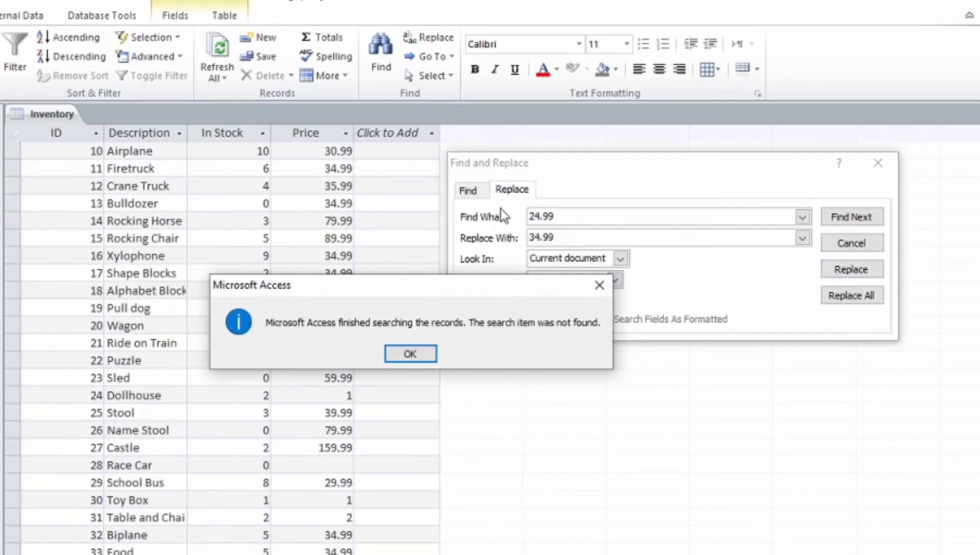
left_click(411, 354)
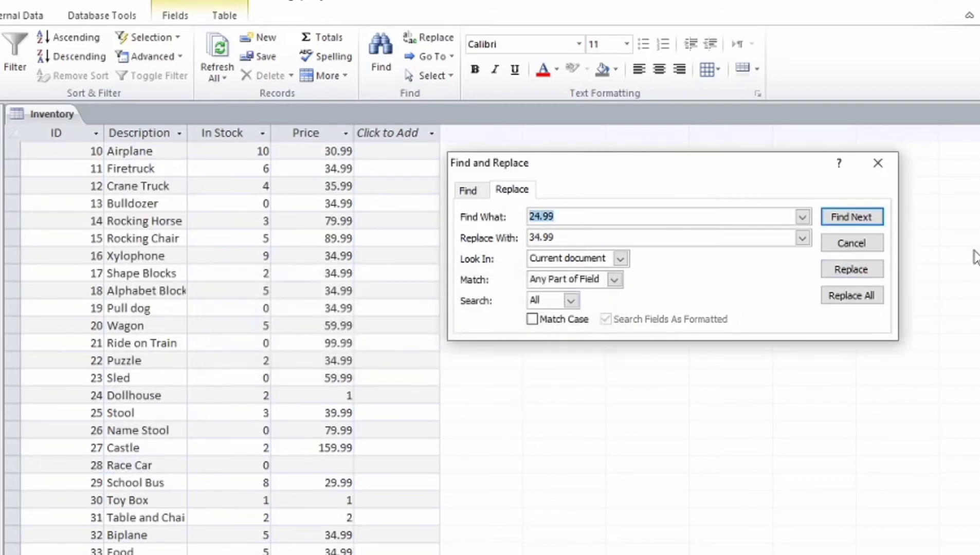
left_click(858, 244)
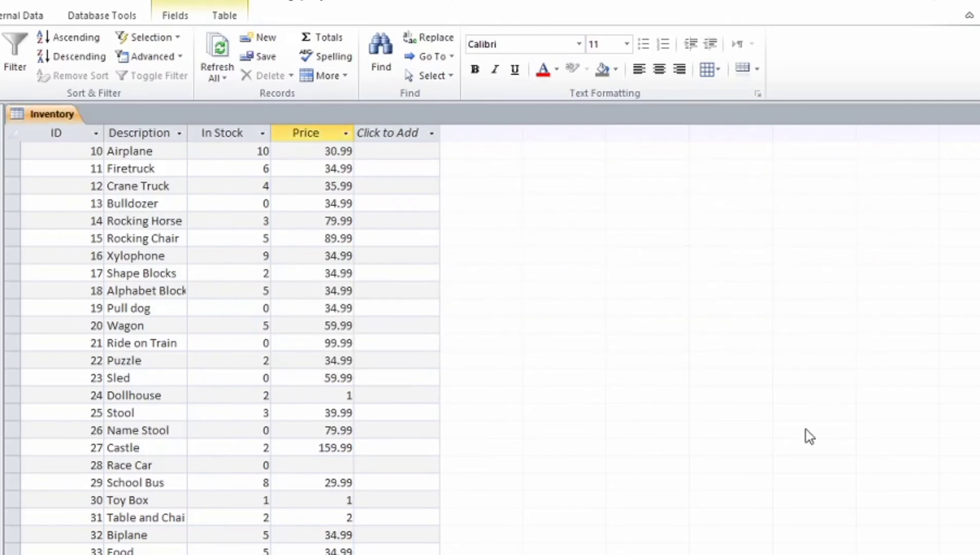
left_click(13, 203)
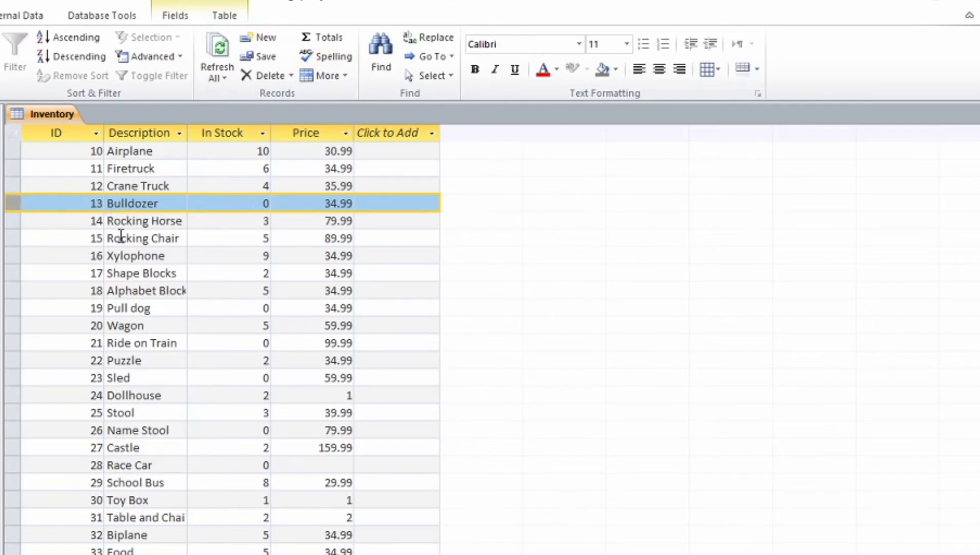
Step: Delete the selected Bulldozer record (ID 13) and confirm the deletion
left_click(290, 76)
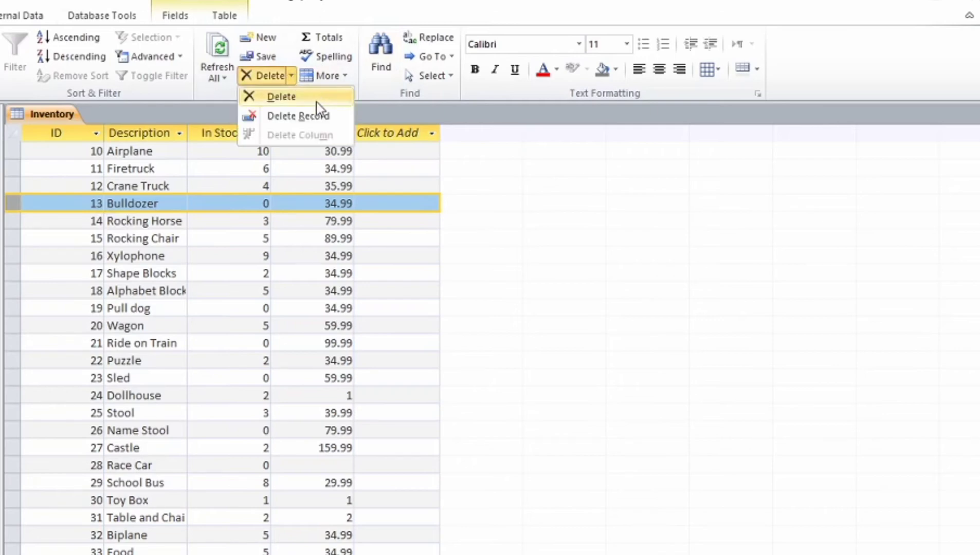
left_click(306, 116)
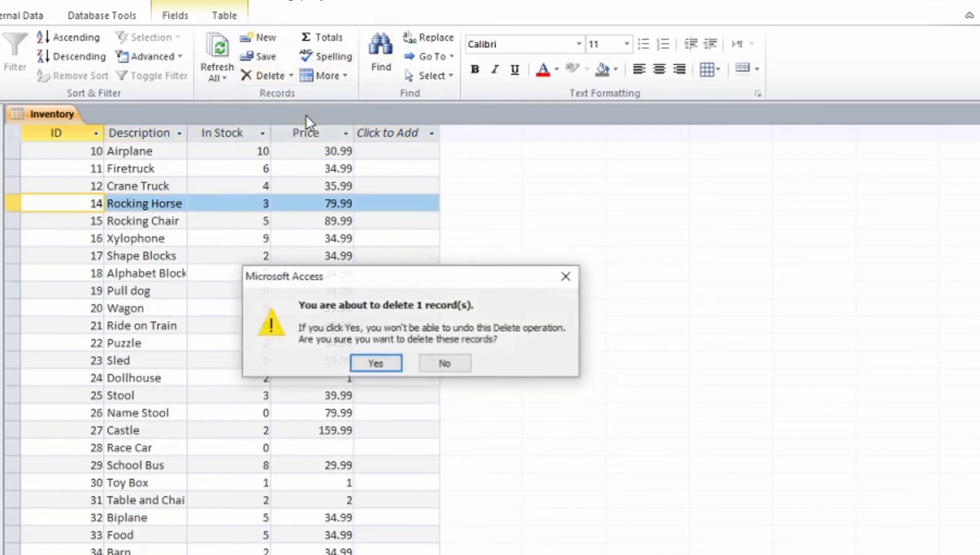
left_click(393, 364)
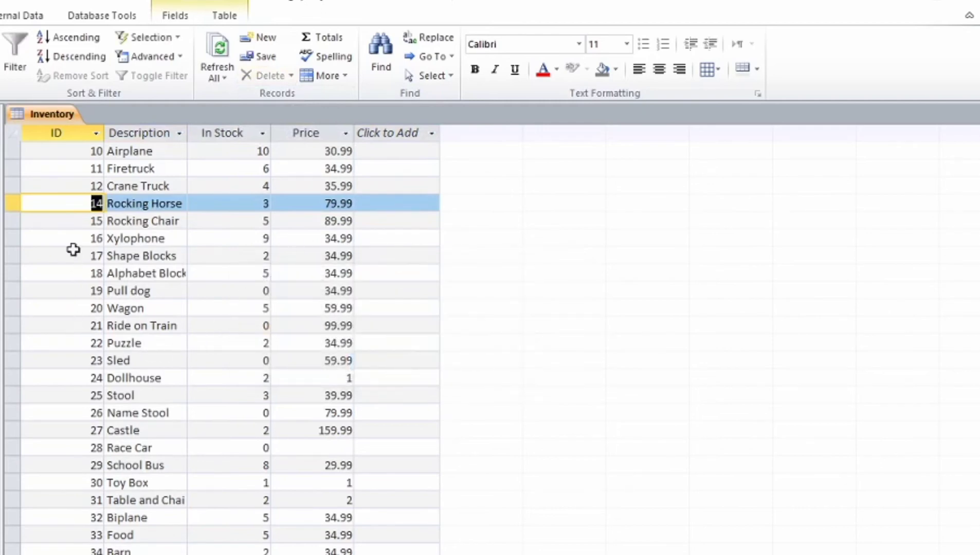
Step: Delete the Xylophone (ID 16) and Pull dog (ID 19) records, confirming each
left_click(13, 240)
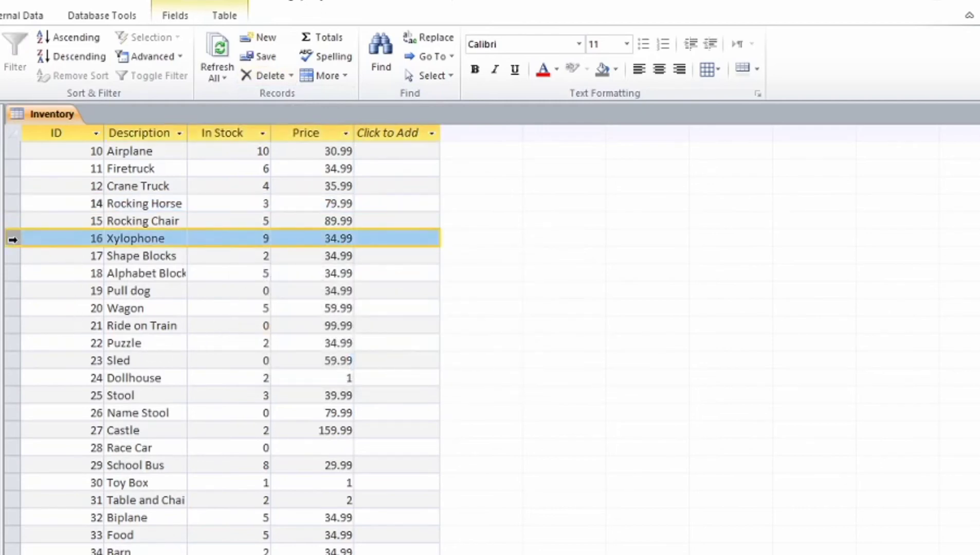
right_click(13, 239)
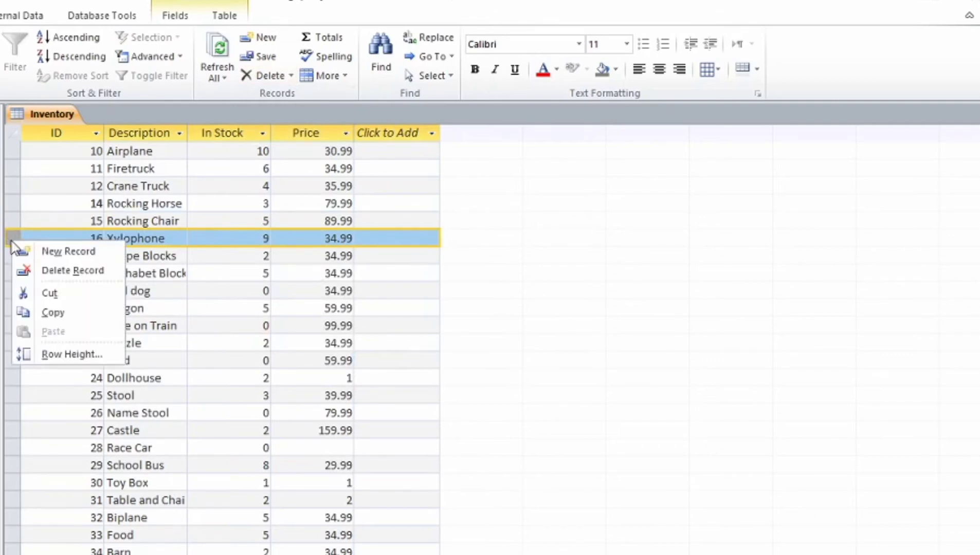
left_click(63, 274)
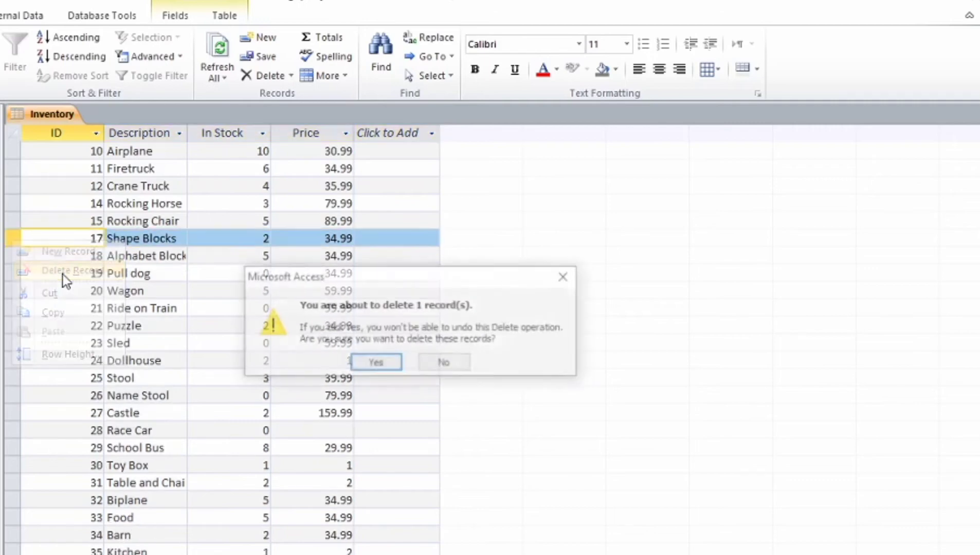
left_click(376, 364)
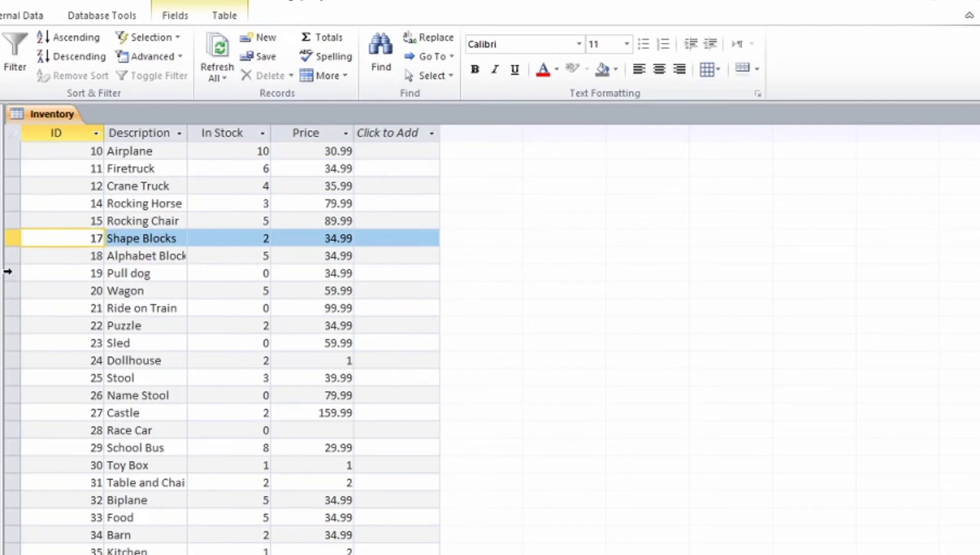
left_click(15, 274)
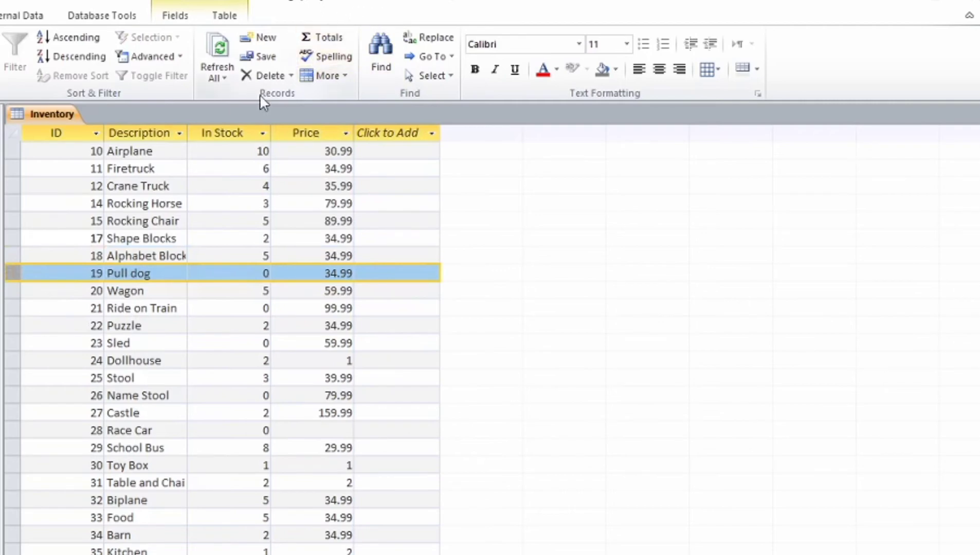
left_click(291, 76)
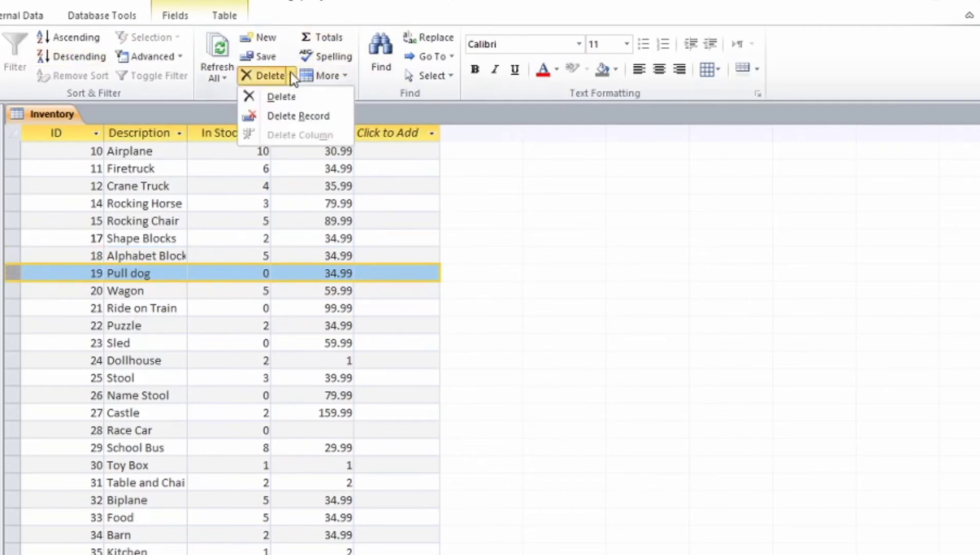
left_click(293, 116)
left_click(375, 364)
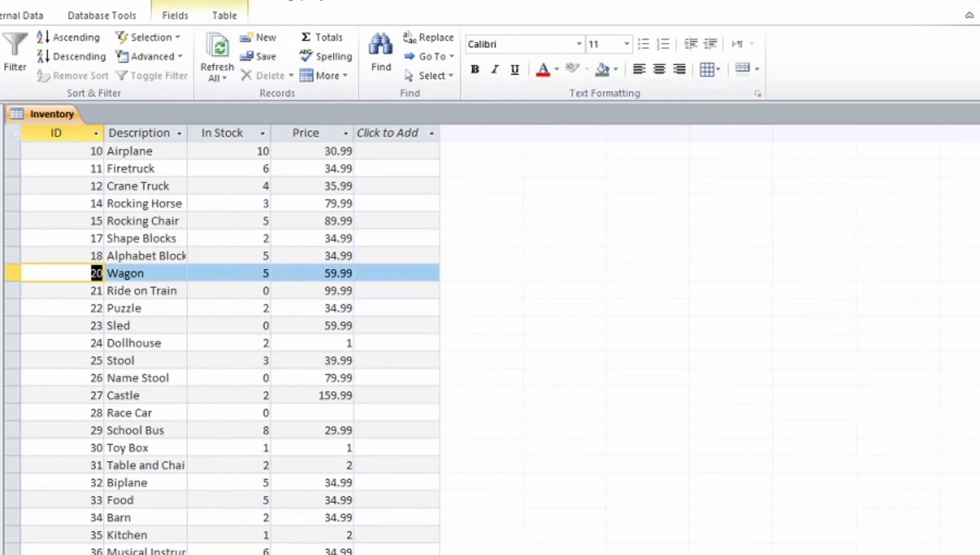
key("alt+Tab")
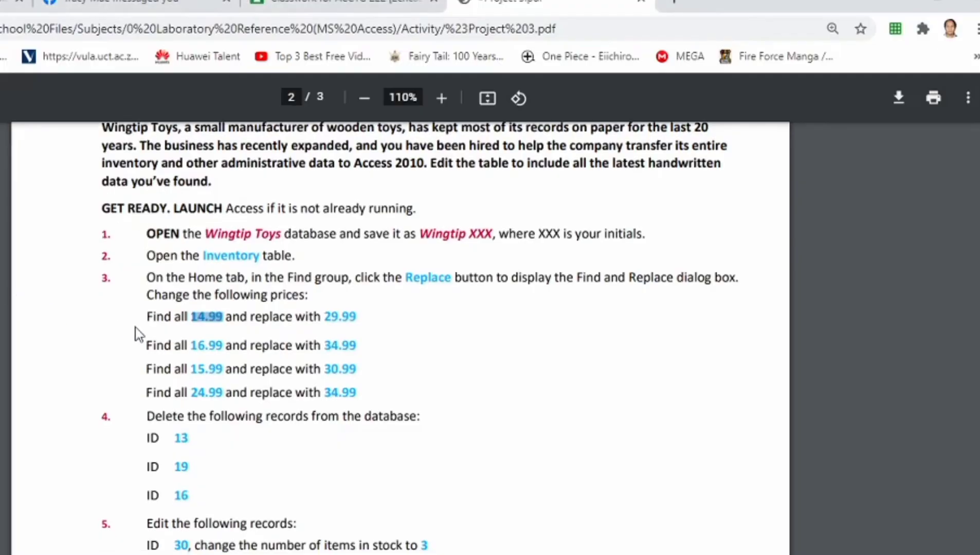
scroll(154, 360, "down", 4)
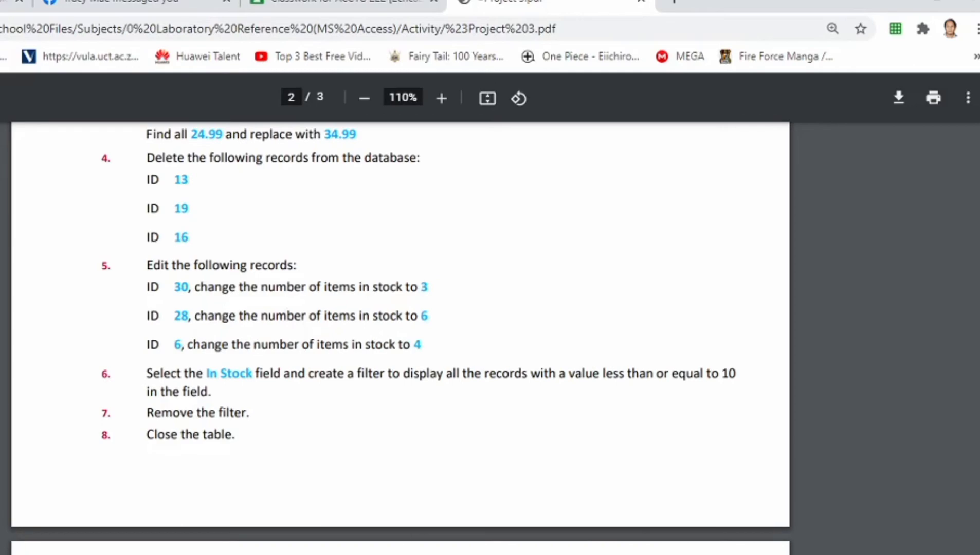
key("alt+Tab")
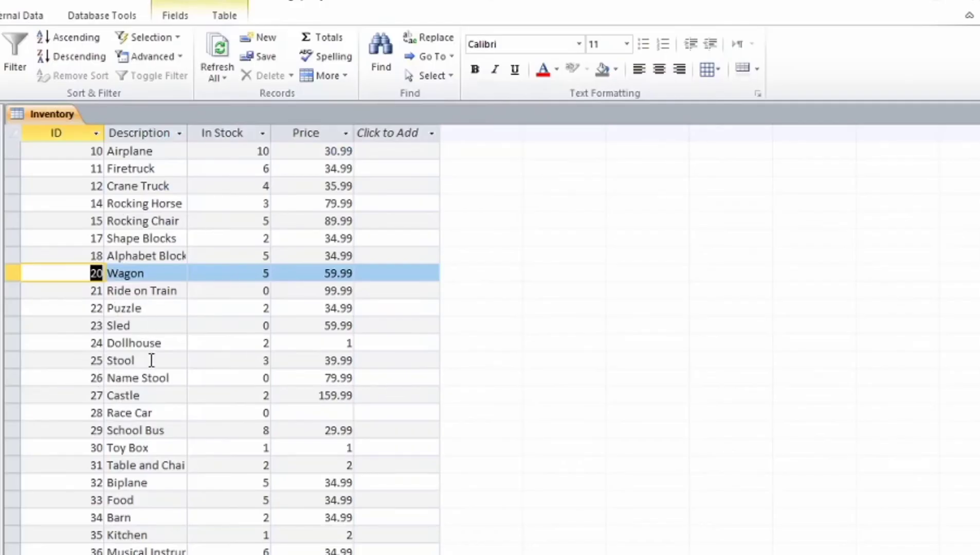
Step: Set Toy Box's In Stock count to 3 and Race Car's from 0 to 6
scroll(90, 427, "down", 1)
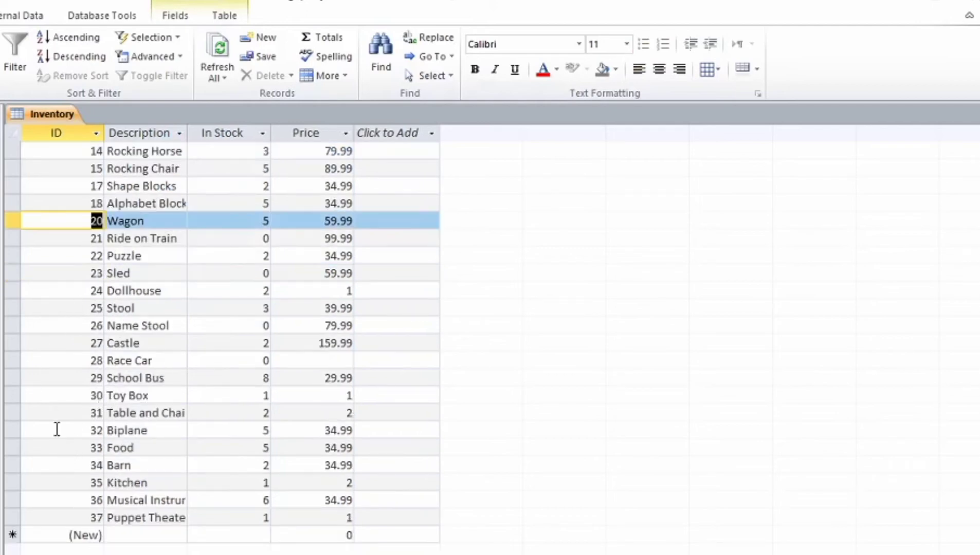
left_click(7, 399)
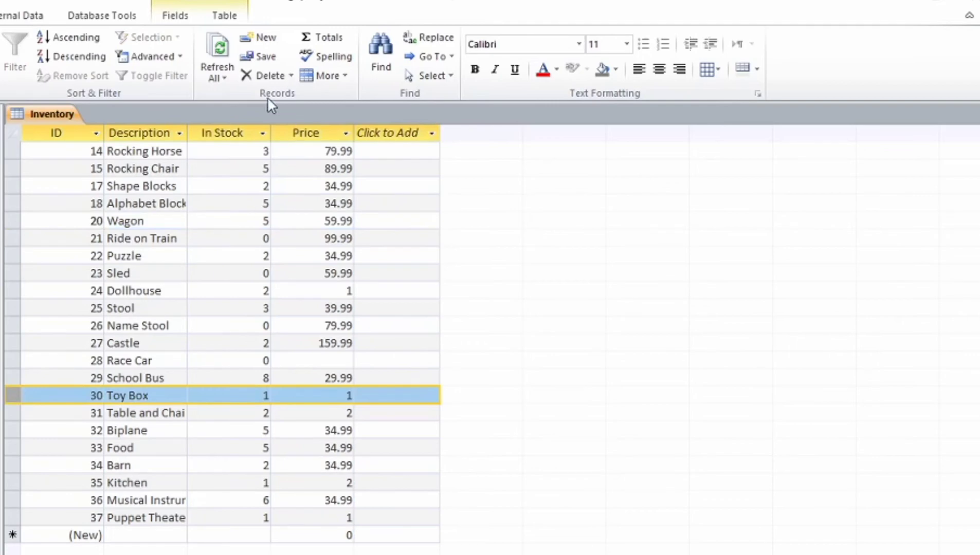
left_click(268, 395)
key("BackSpace")
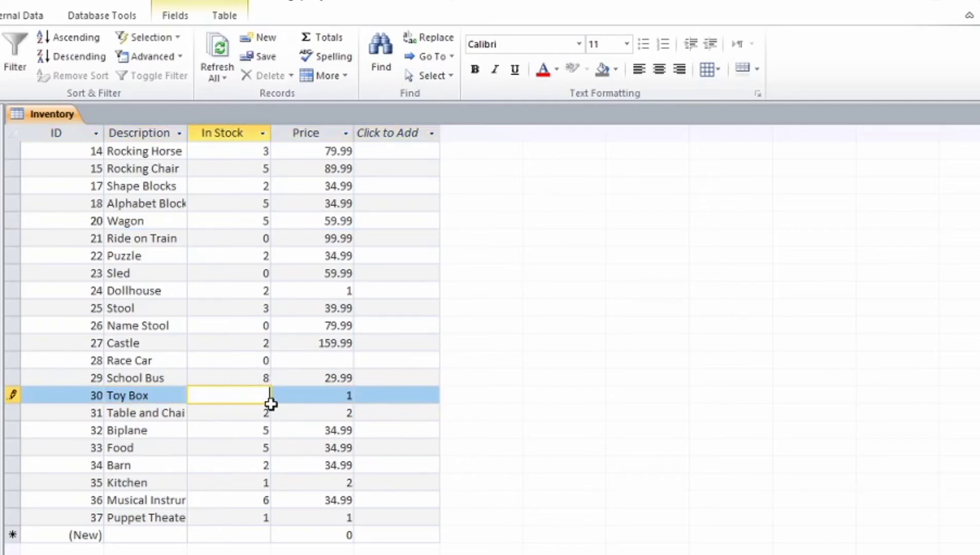
type("3")
key("Tab")
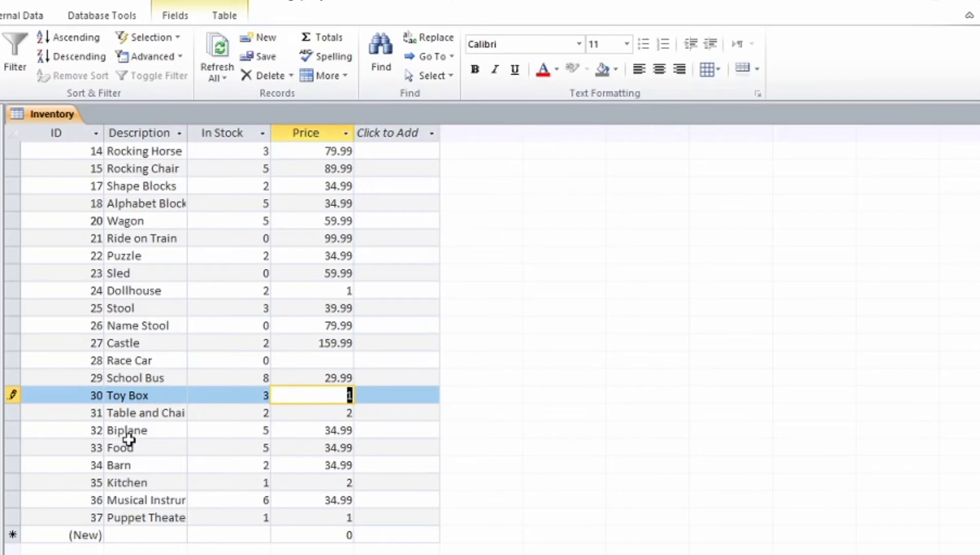
left_click(261, 360)
key("Delete")
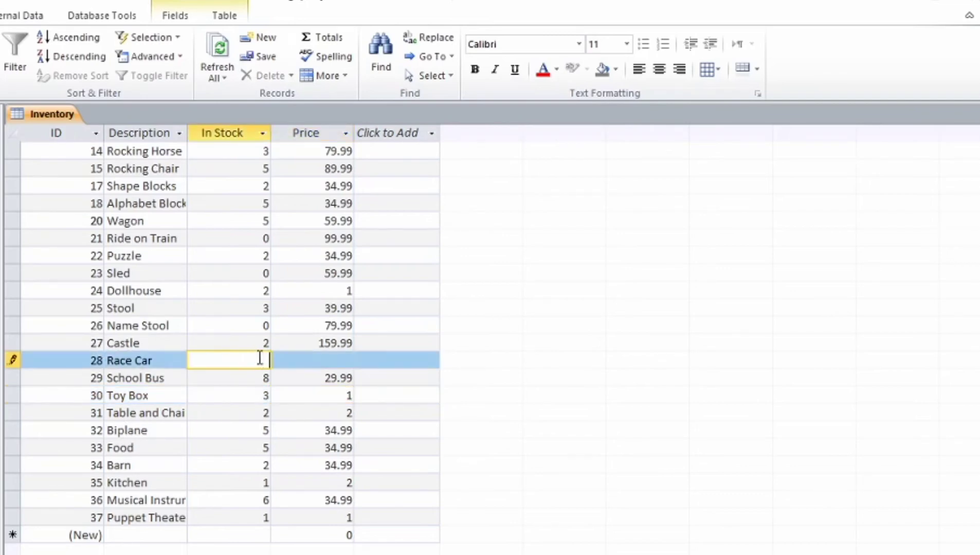
type("6")
key("Tab")
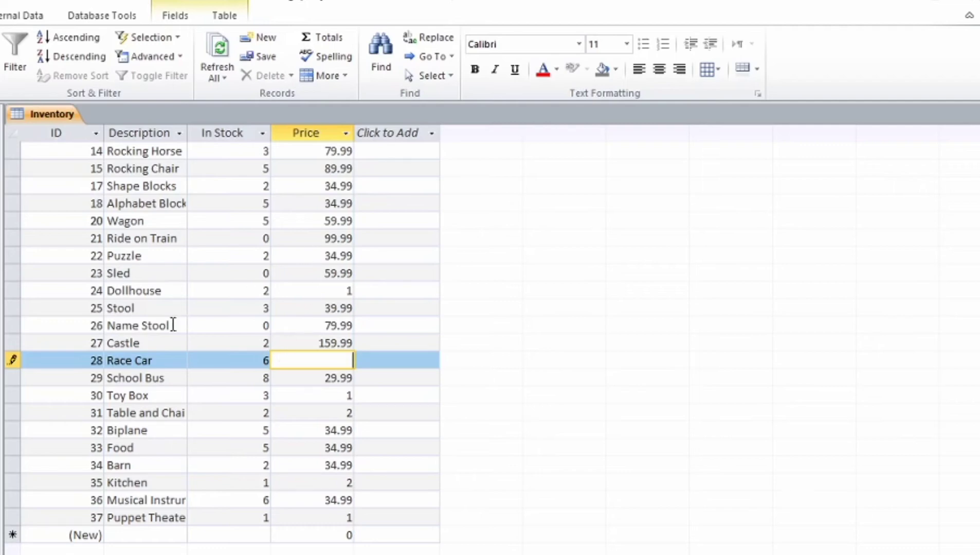
Step: Change Dump Truck's In Stock count from 14 to 4 and save the record
scroll(184, 310, "up", 1)
scroll(195, 298, "up", 2)
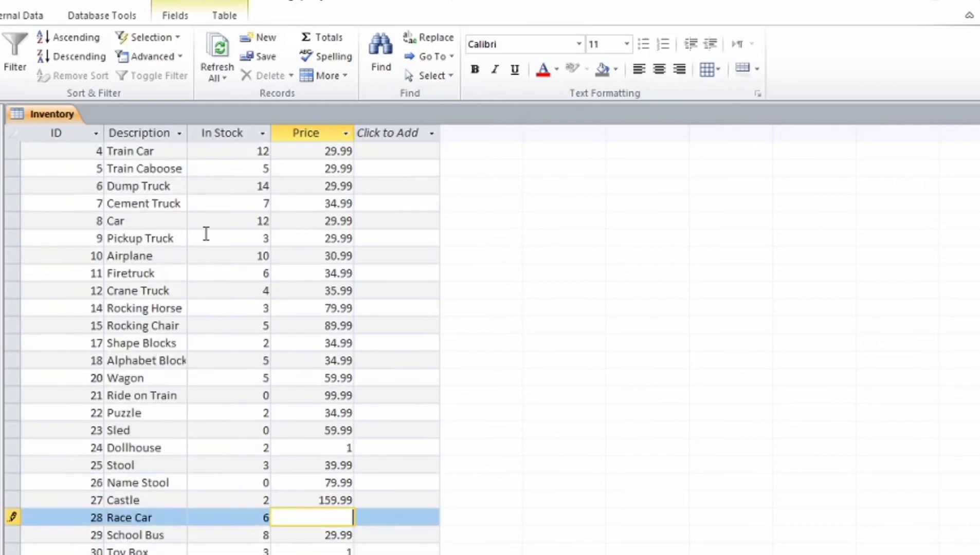
left_click(268, 190)
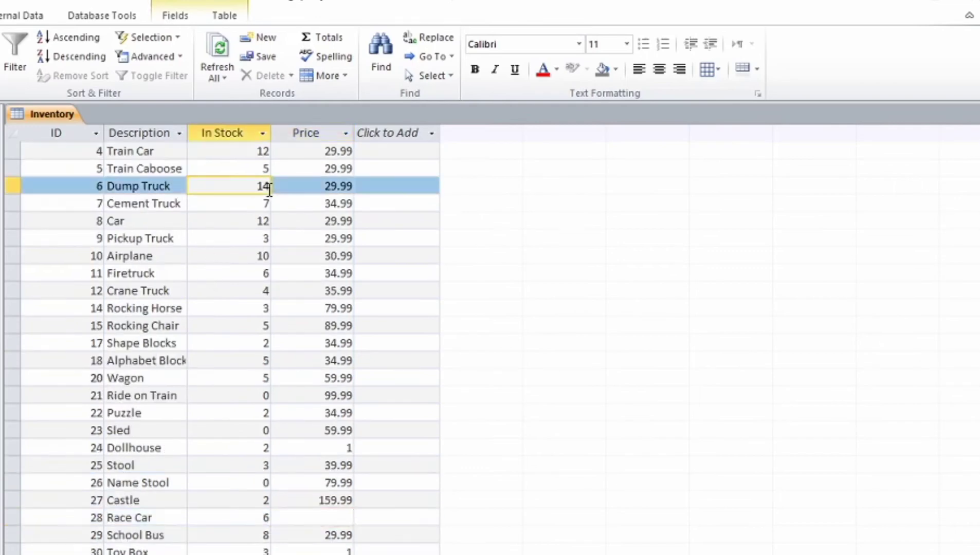
key("BackSpace")
key("BackSpace")
type("4")
key("Tab")
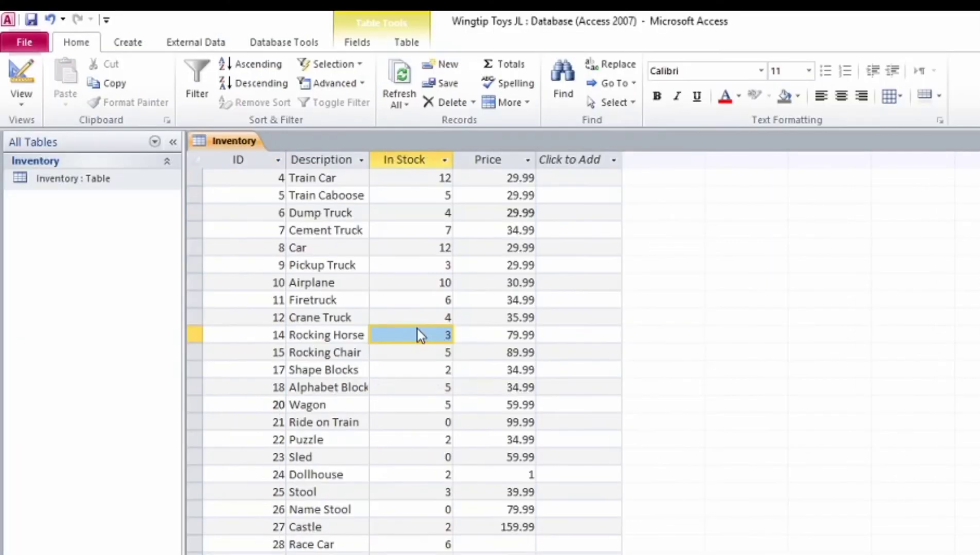
left_click(235, 303)
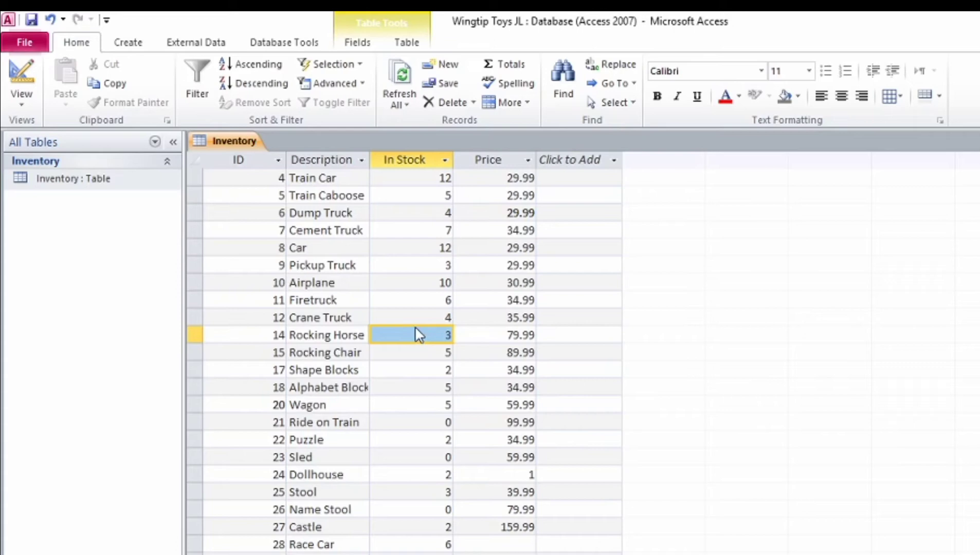
Step: Filter the Inventory table's In Stock column to show only values of 10 or less
left_click(398, 161)
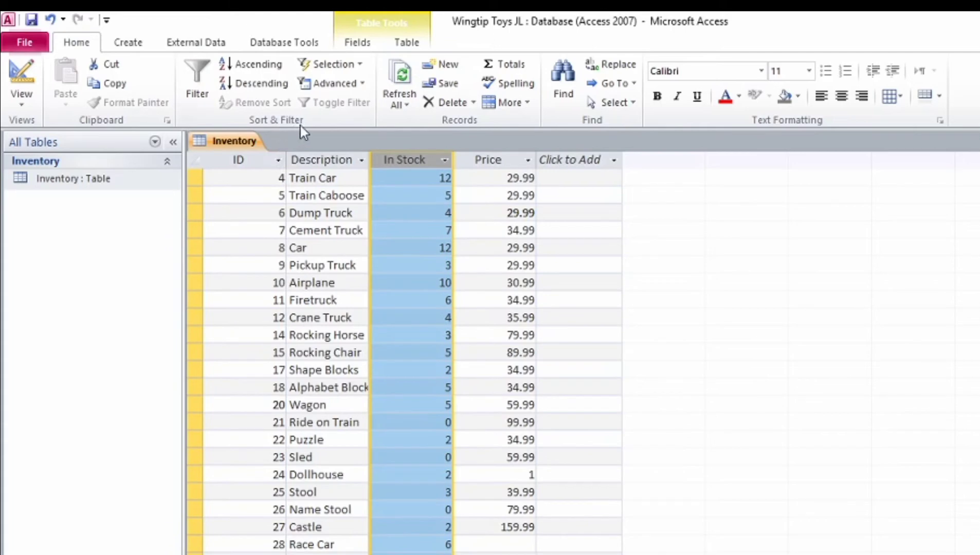
left_click(194, 81)
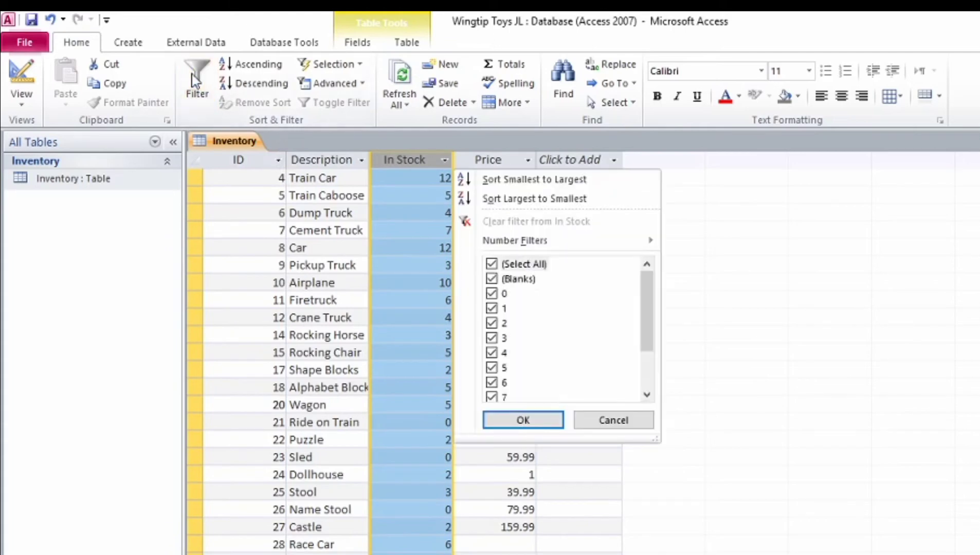
mouse_move(545, 240)
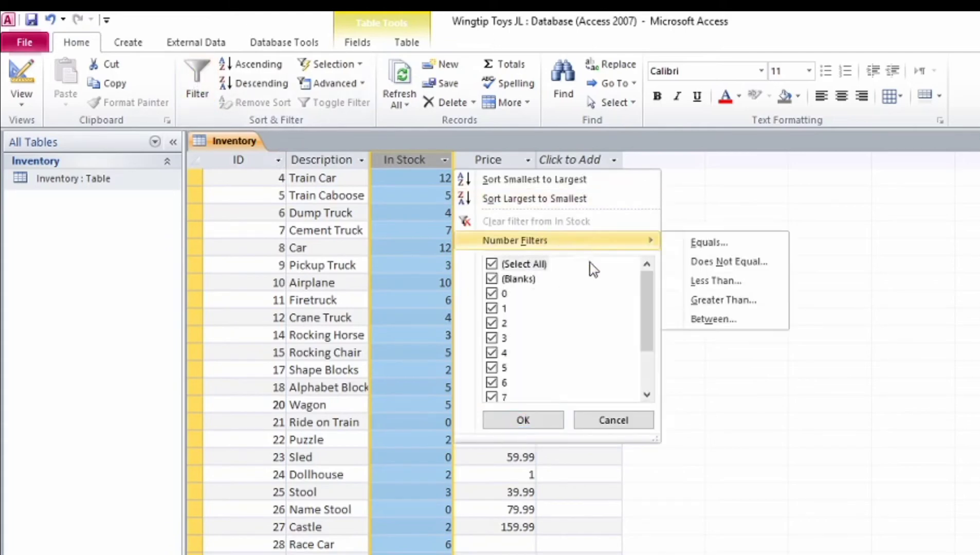
scroll(591, 273, "down", 2)
scroll(591, 266, "up", 2)
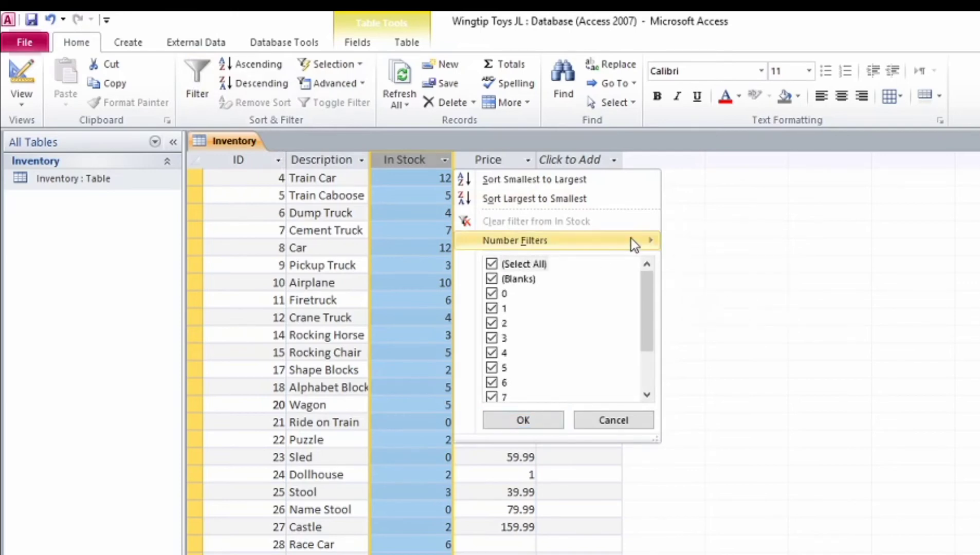
mouse_move(632, 239)
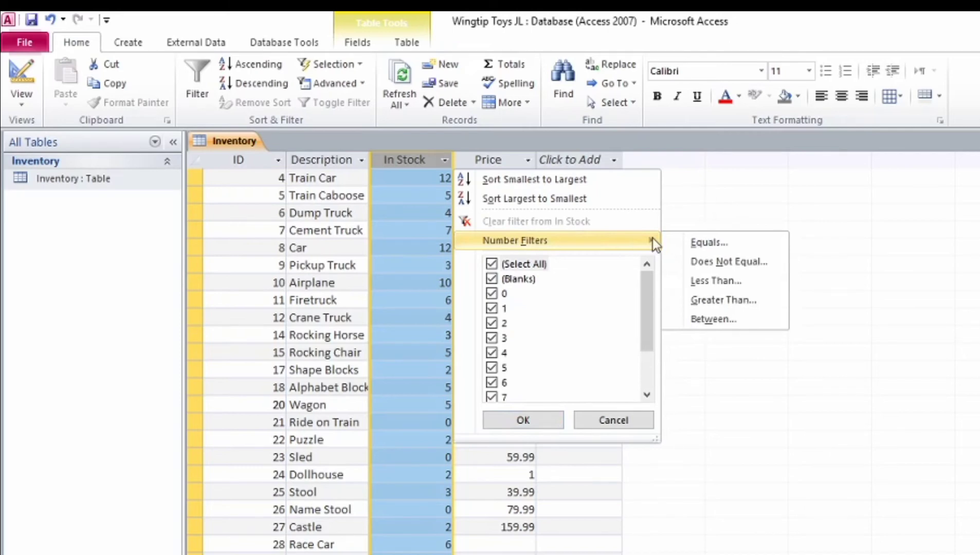
left_click(745, 285)
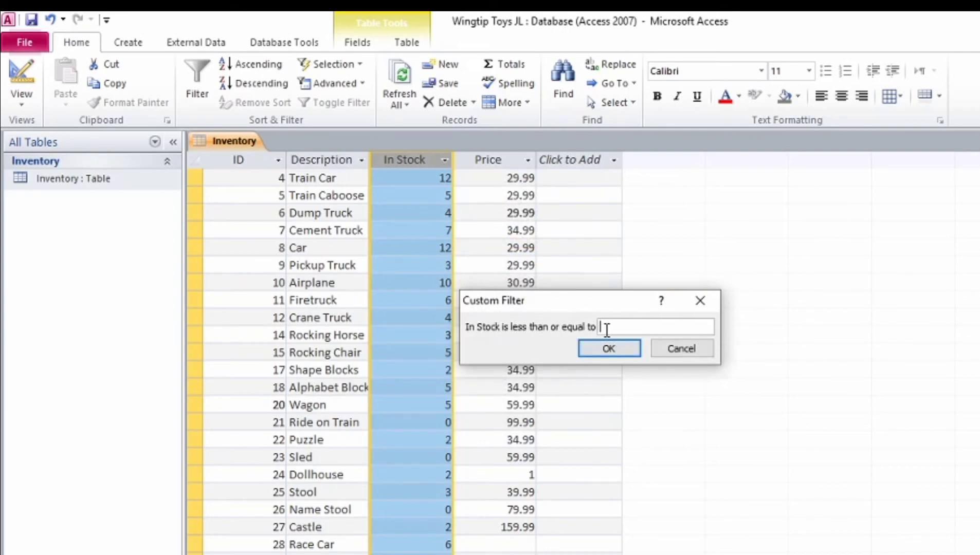
type("10")
left_click(617, 353)
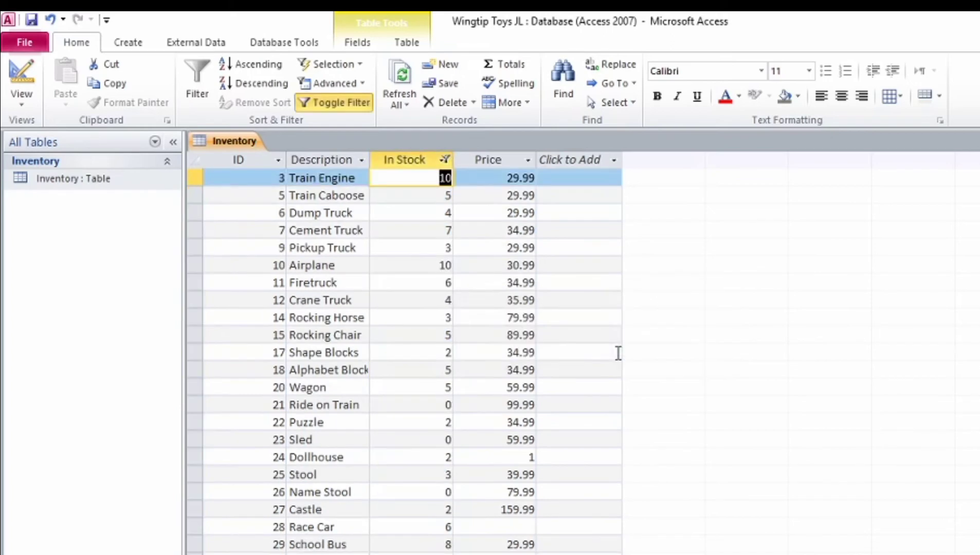
left_click(471, 291)
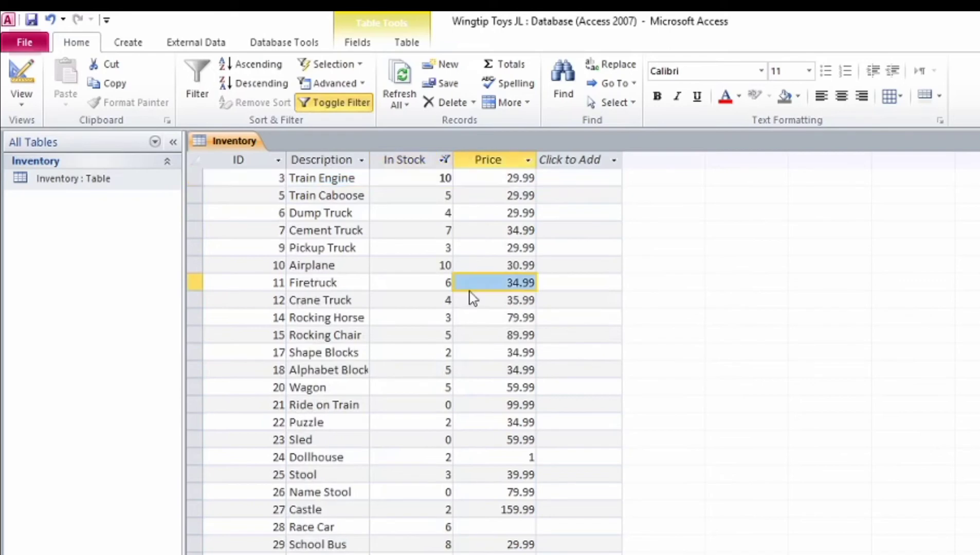
left_click(444, 160)
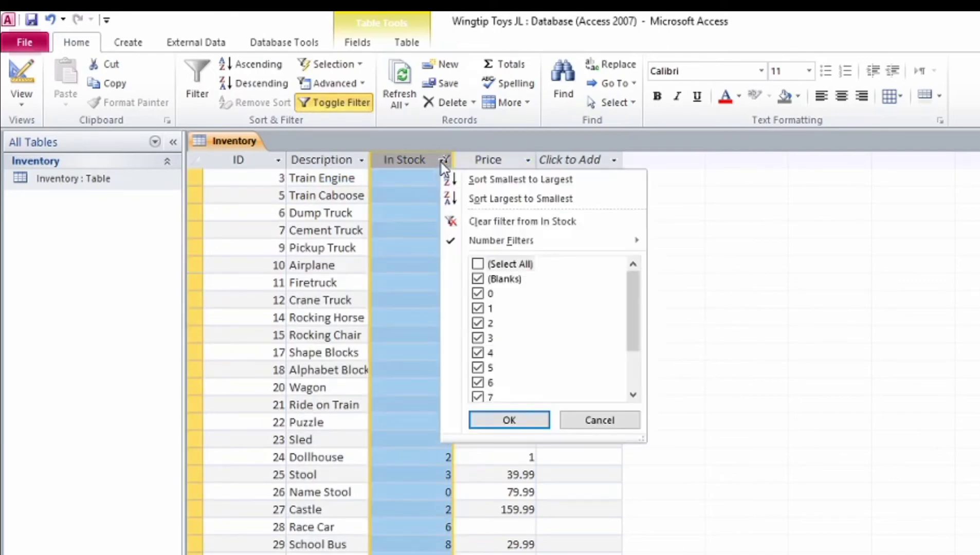
mouse_move(590, 251)
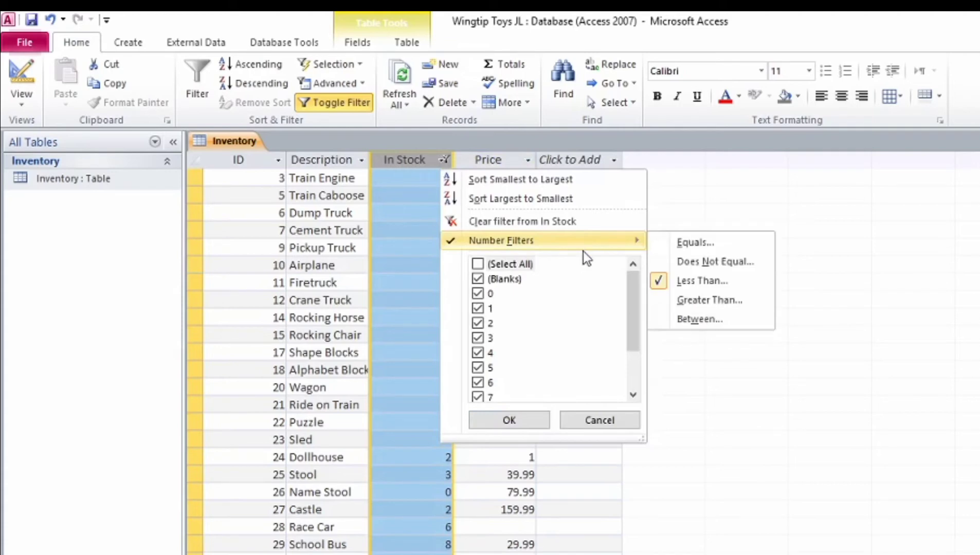
scroll(584, 343, "down", 2)
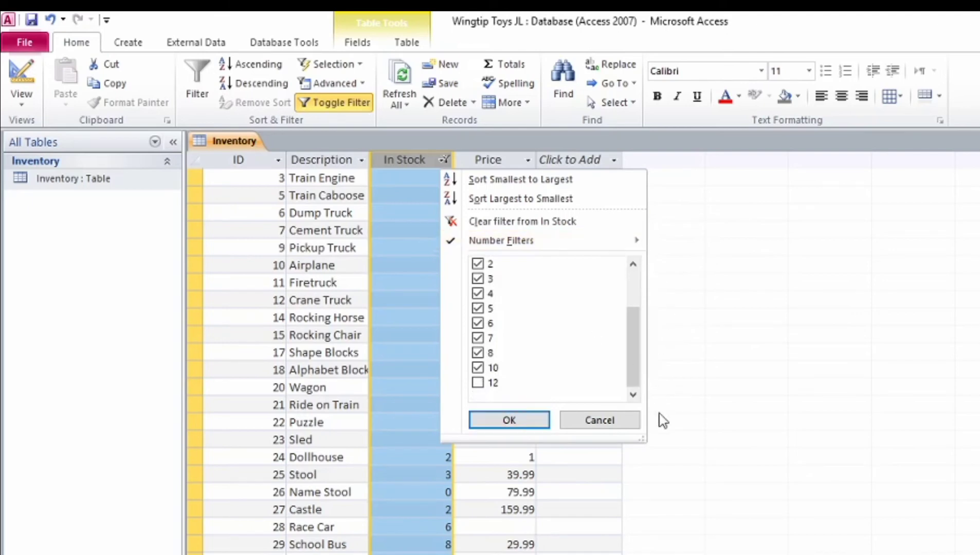
left_click(719, 424)
scroll(433, 263, "down", 2)
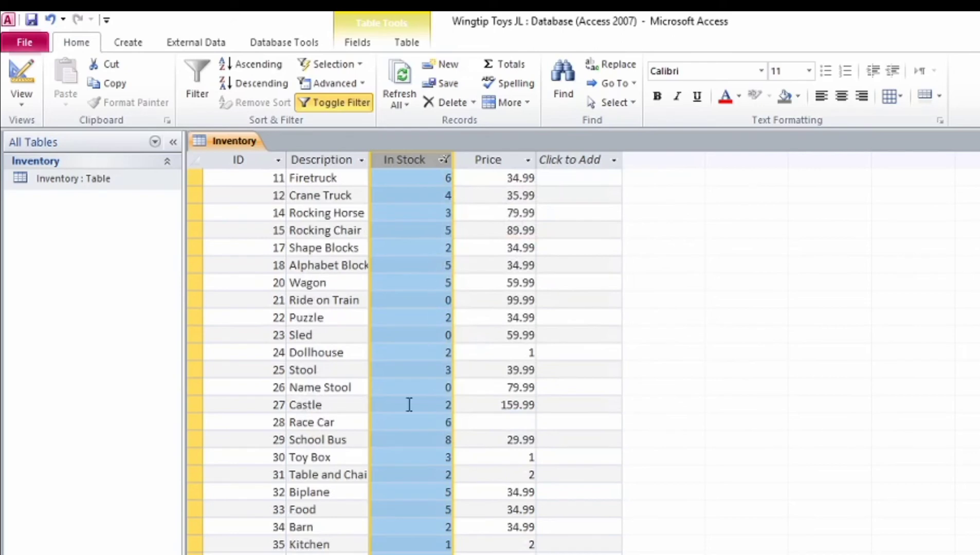
scroll(416, 511, "up", 2)
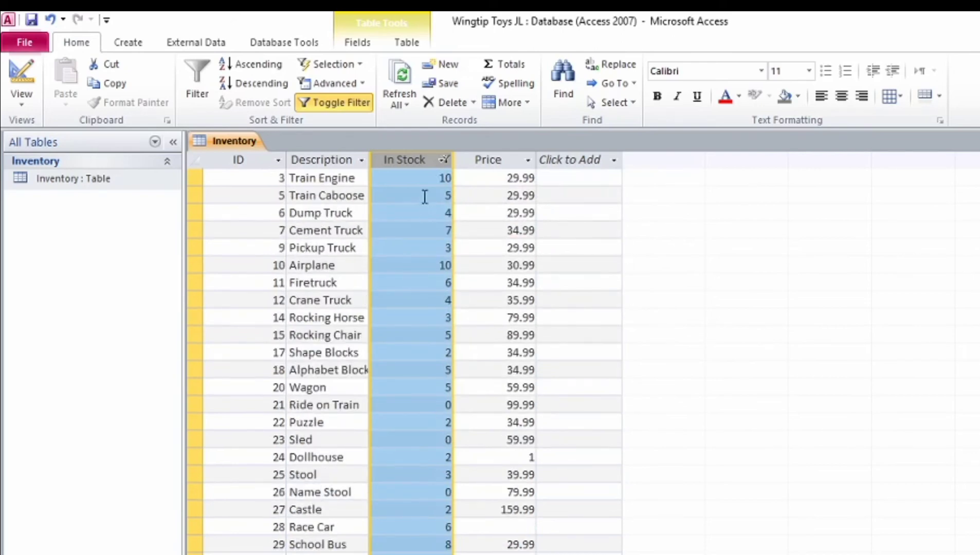
scroll(427, 192, "down", 4)
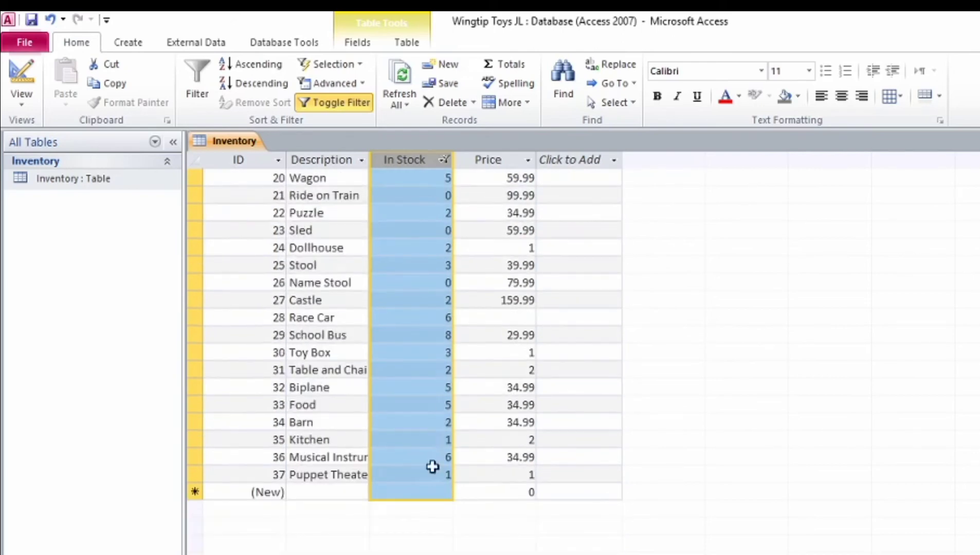
scroll(432, 466, "up", 4)
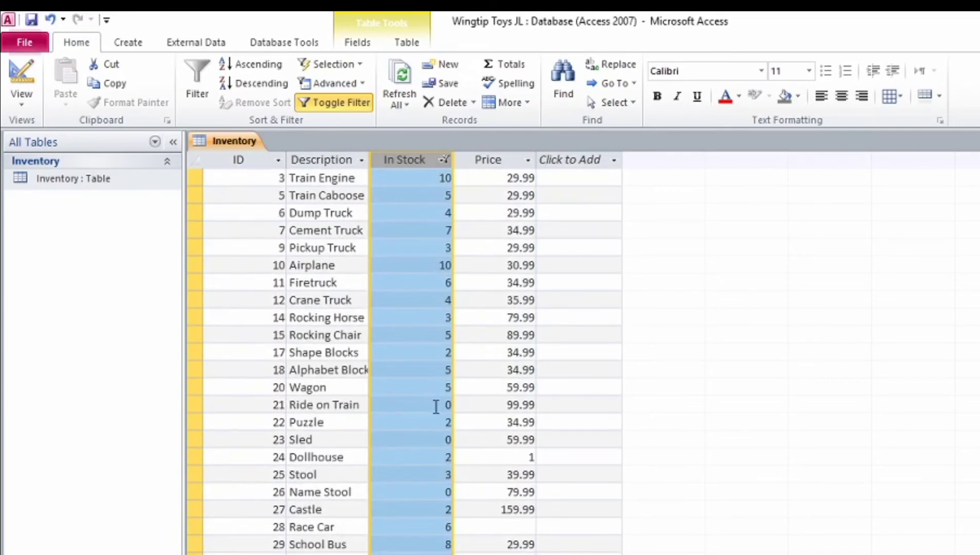
scroll(436, 407, "down", 4)
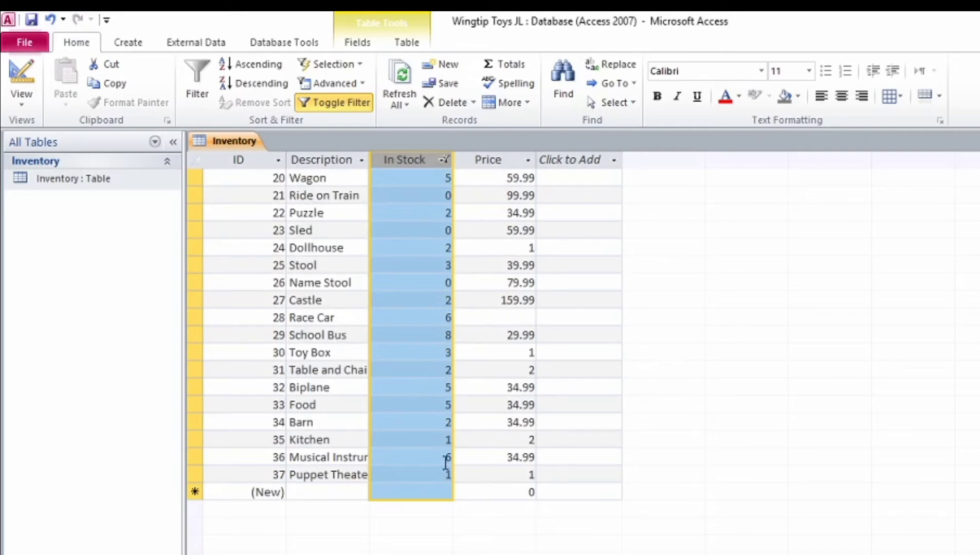
scroll(414, 227, "up", 4)
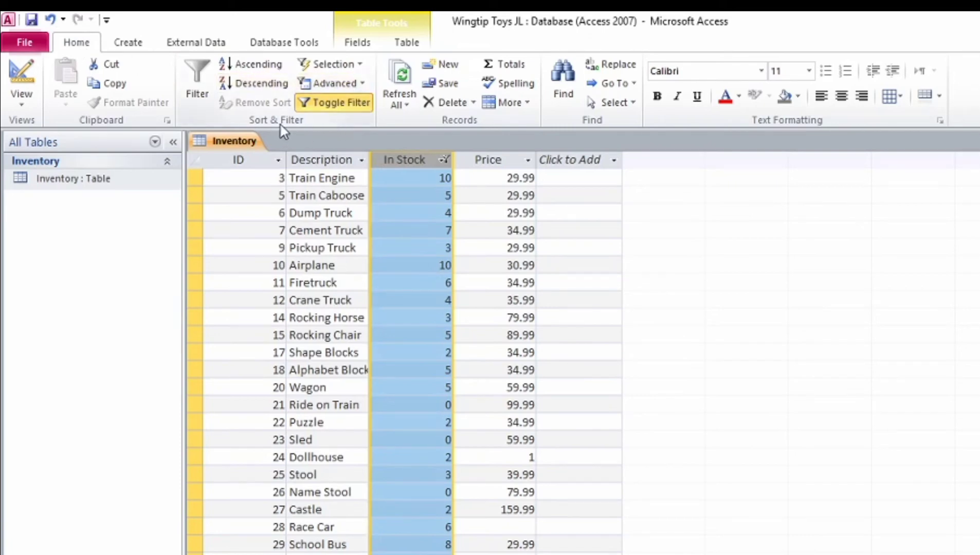
Step: Clear all filters and check that Train Car and Car now show 12 in stock
left_click(362, 81)
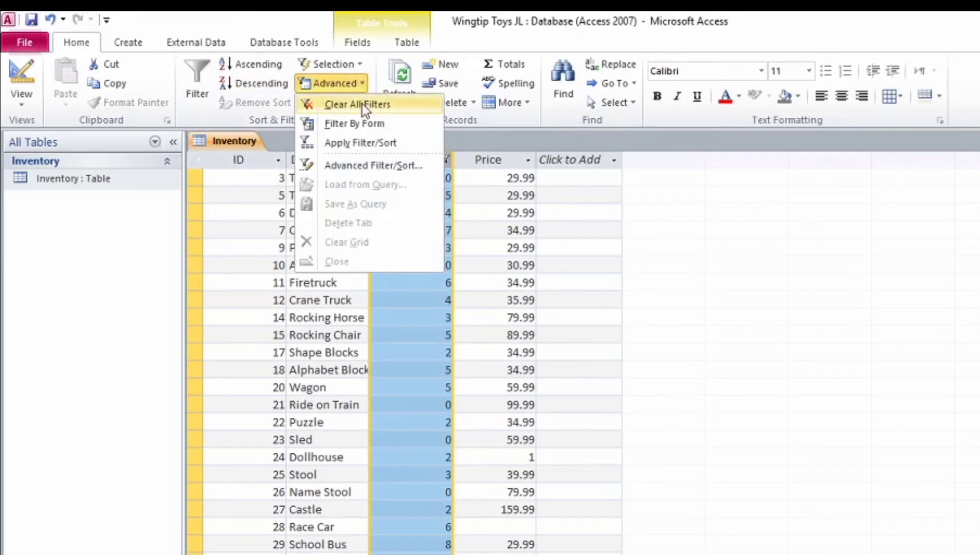
left_click(360, 105)
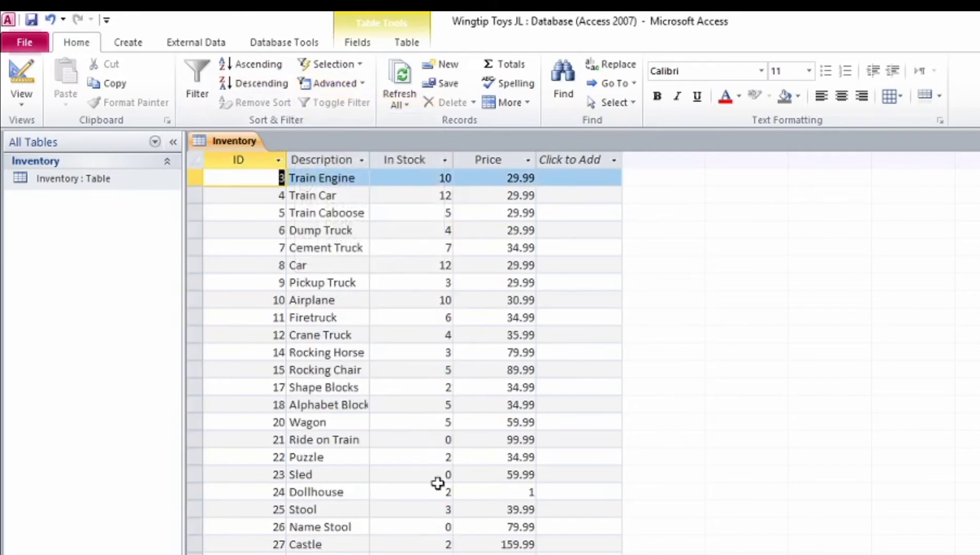
scroll(411, 433, "down", 4)
scroll(411, 432, "up", 4)
left_click(445, 196)
left_click(434, 267)
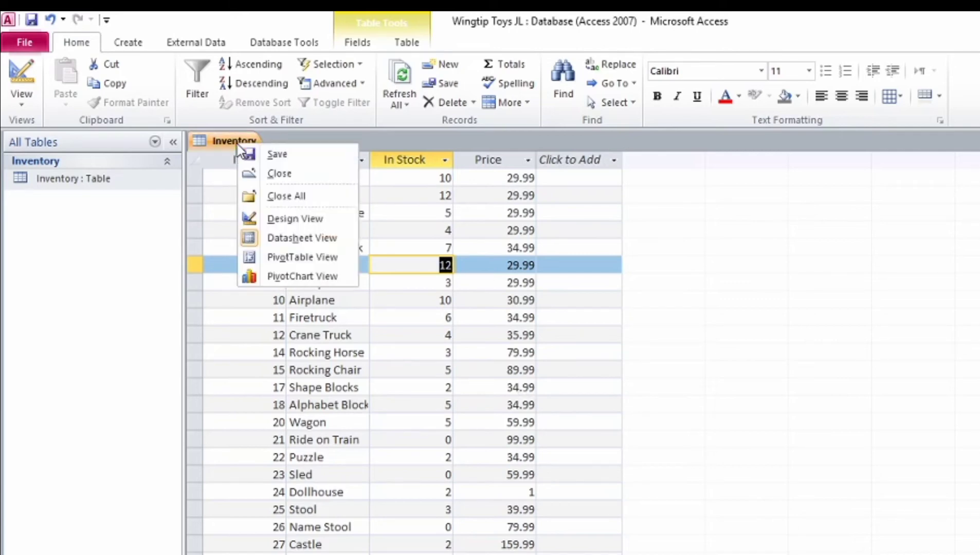
Step: Close the Inventory table, saving its design changes
left_click(293, 173)
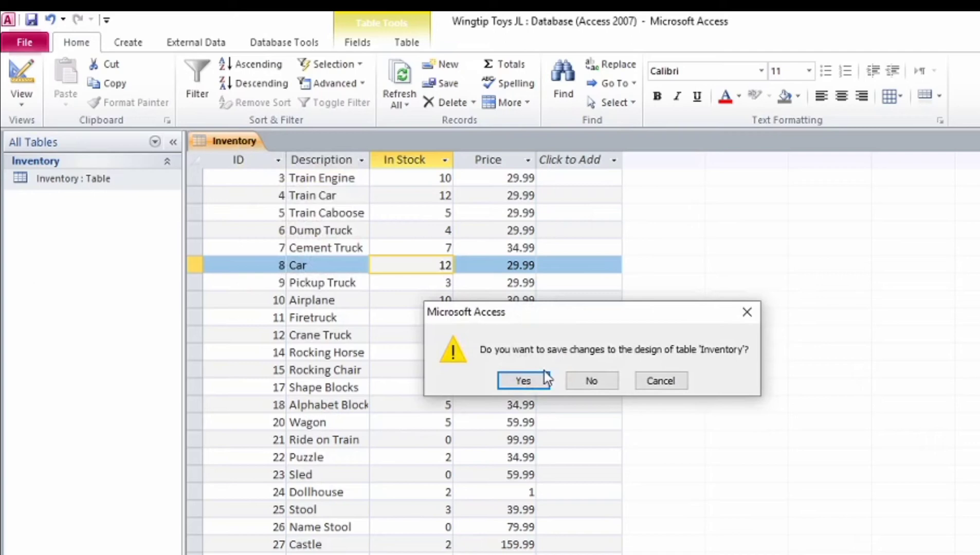
left_click(537, 383)
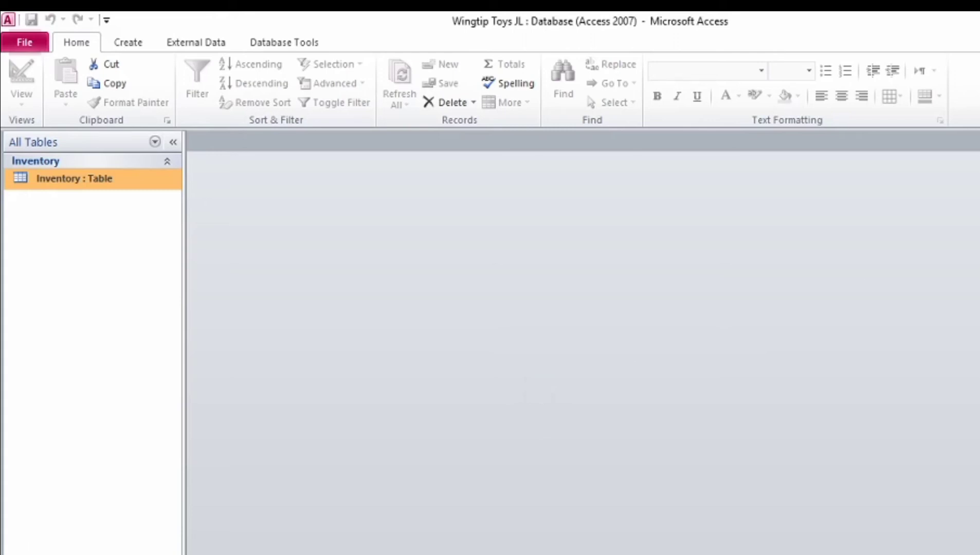
key("alt+Tab")
Step: Scroll the Project 3 PDF down to page 3, where the Soccer Roster instructions begin
scroll(683, 542, "down", 4)
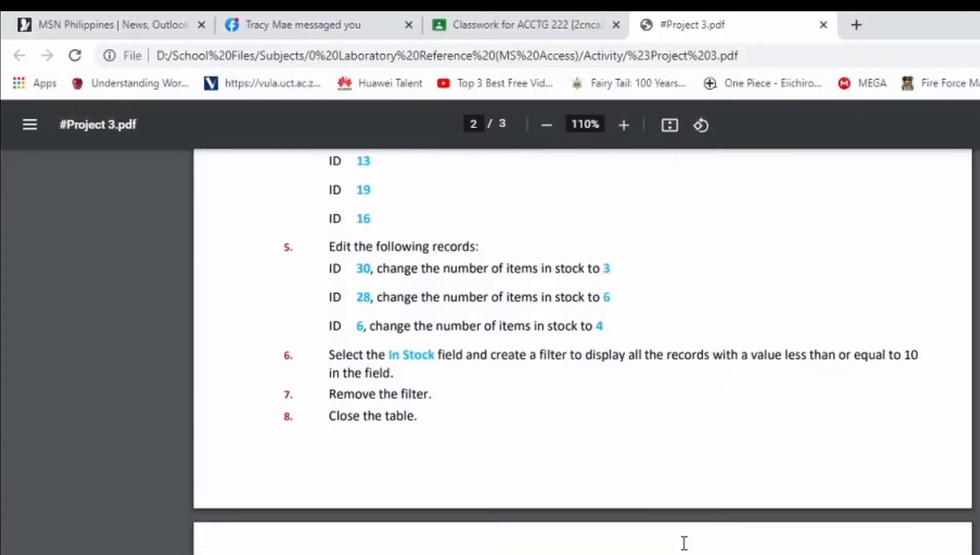
scroll(683, 542, "up", 9)
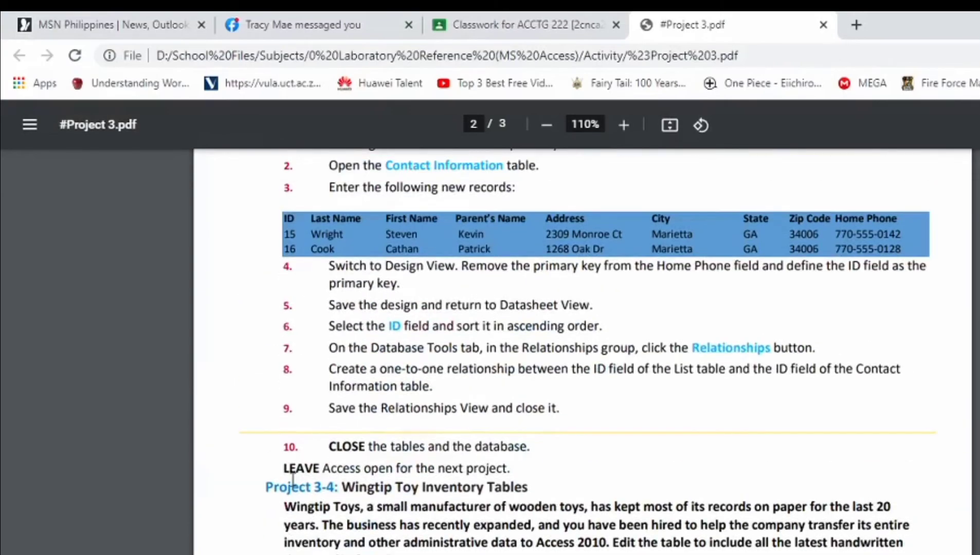
scroll(317, 432, "down", 2)
scroll(387, 452, "down", 1)
scroll(386, 452, "down", 14)
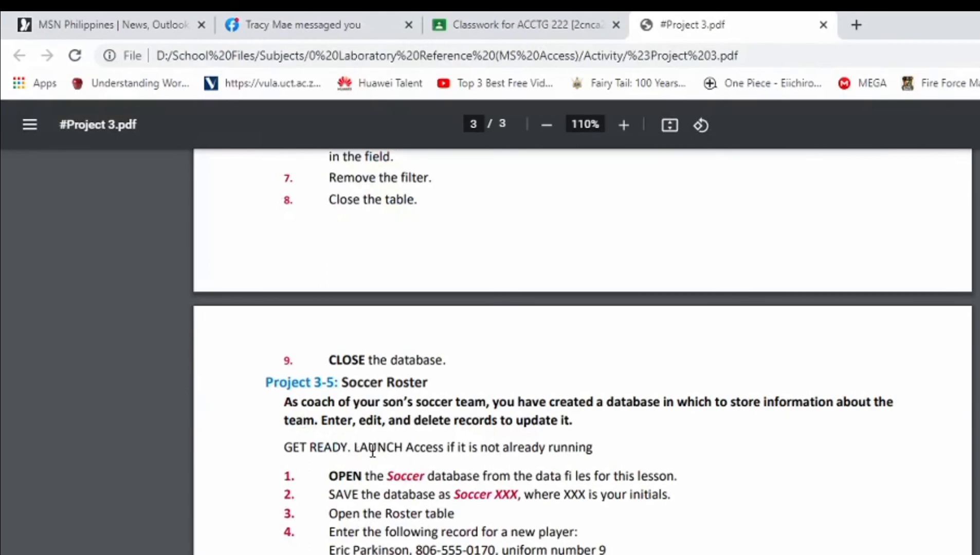
scroll(374, 454, "down", 2)
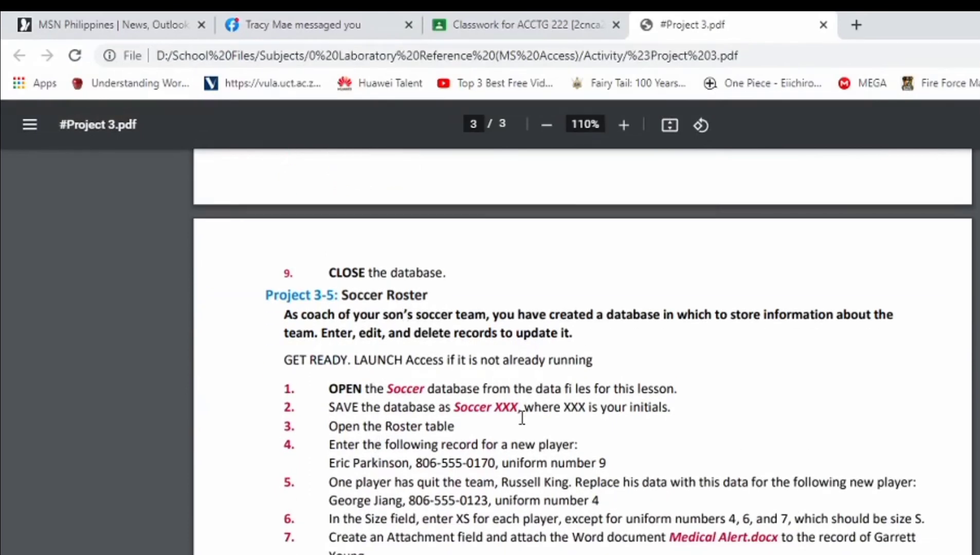
scroll(521, 416, "down", 2)
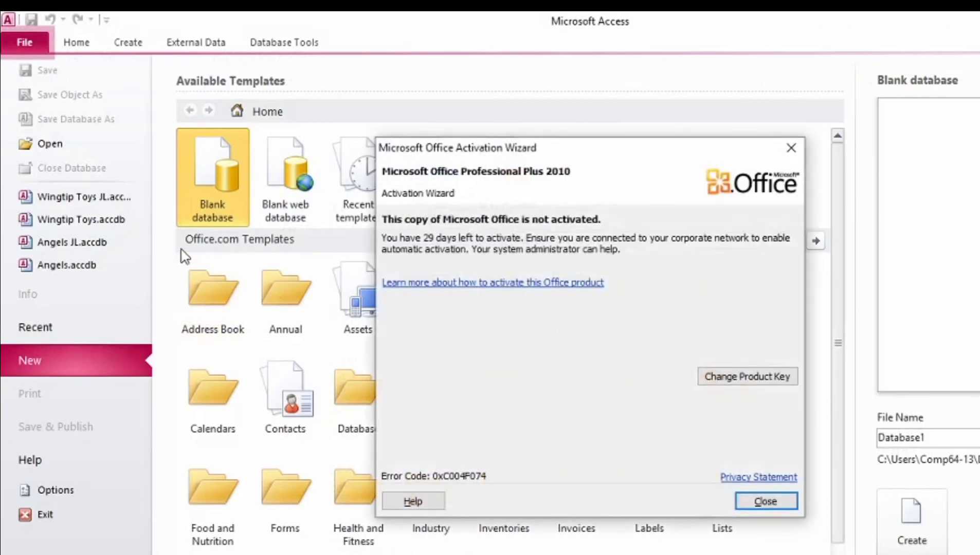
Step: Dismiss the activation notice and open Soccer from the Project 3 Data Files folder
left_click(756, 507)
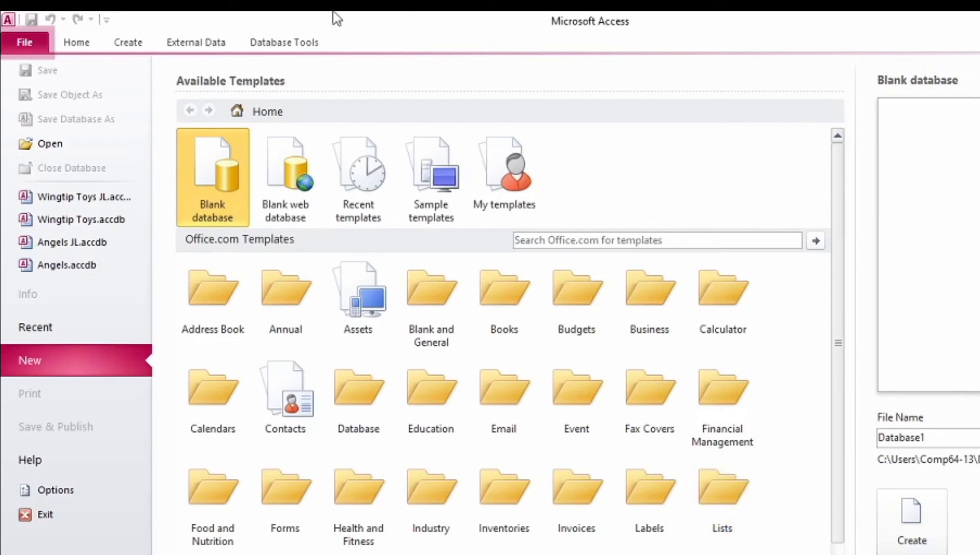
left_click(66, 148)
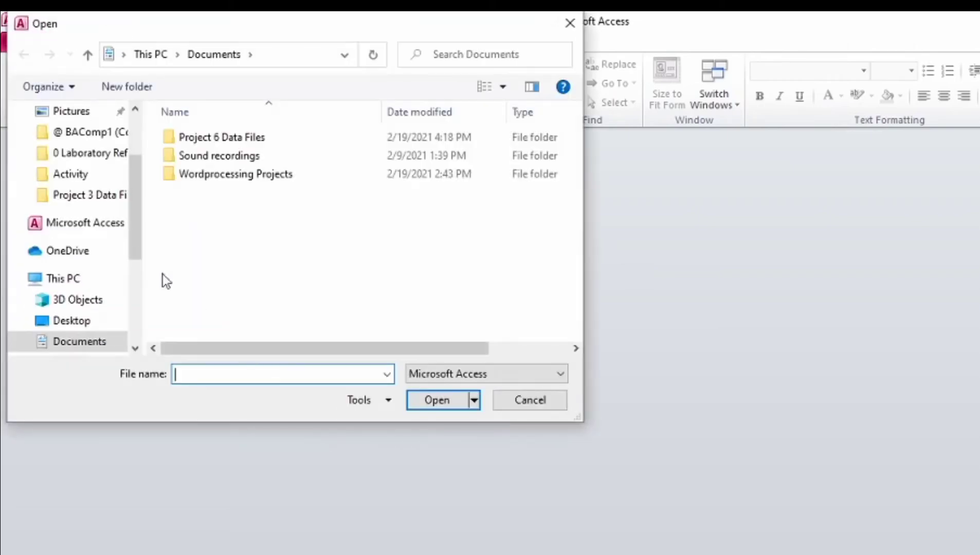
left_click(98, 197)
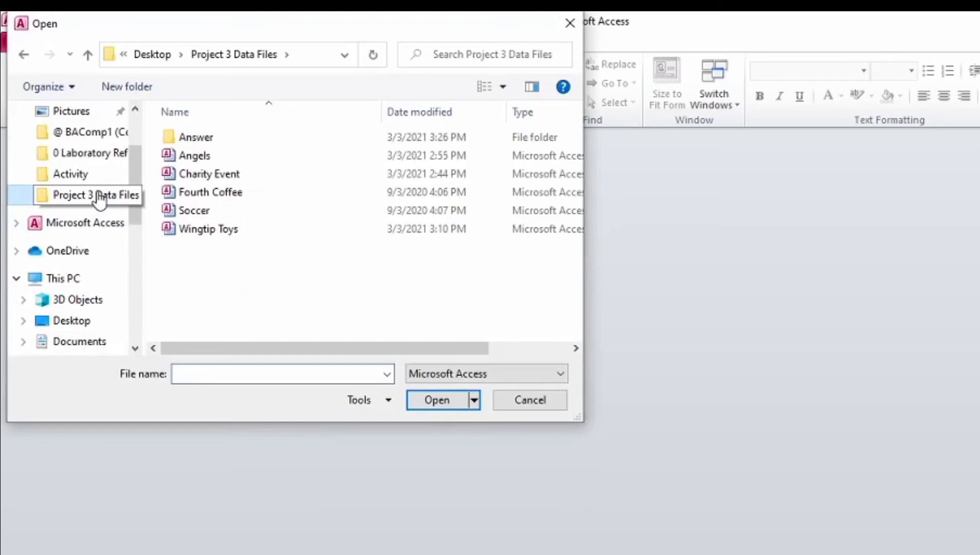
left_click(221, 215)
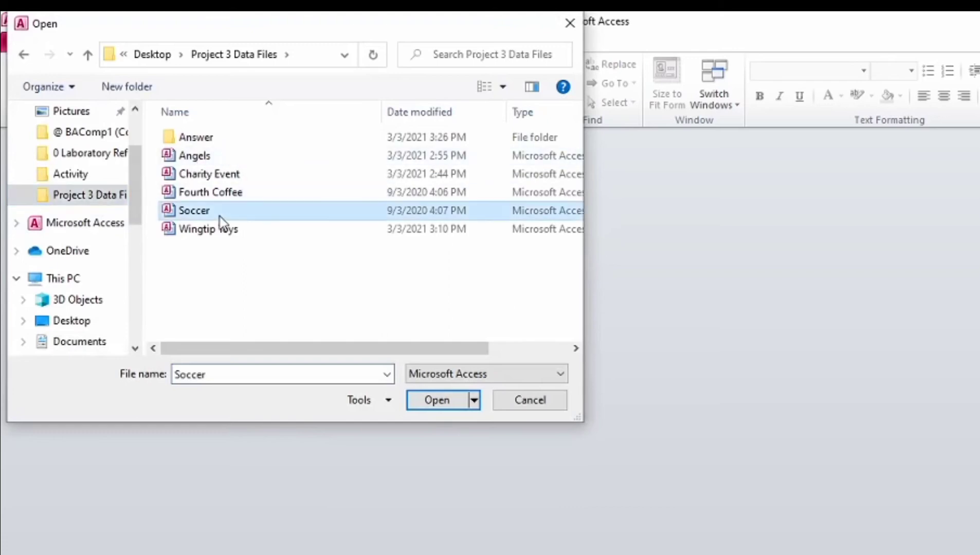
left_click(437, 400)
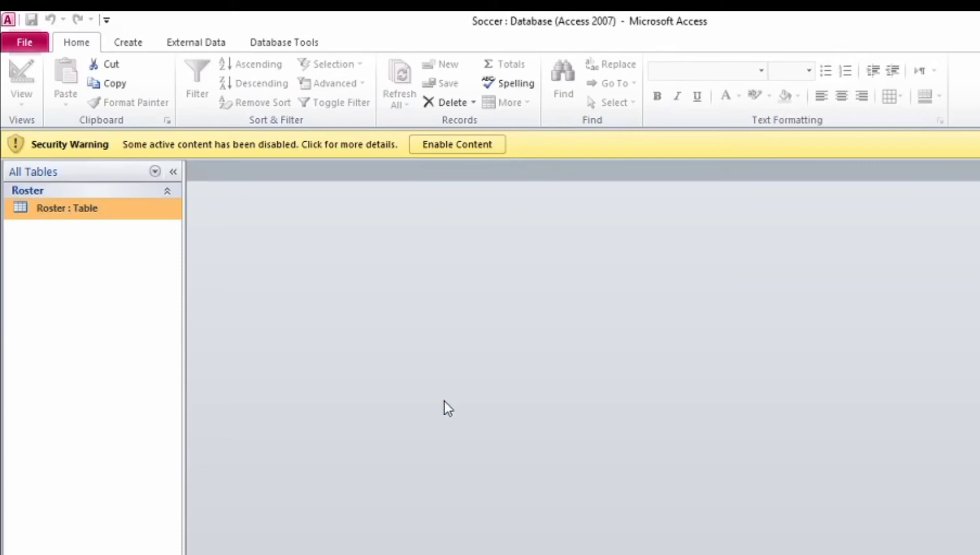
Step: Enable content, then save a copy of the database as Soccer JL in the Answer folder
left_click(469, 146)
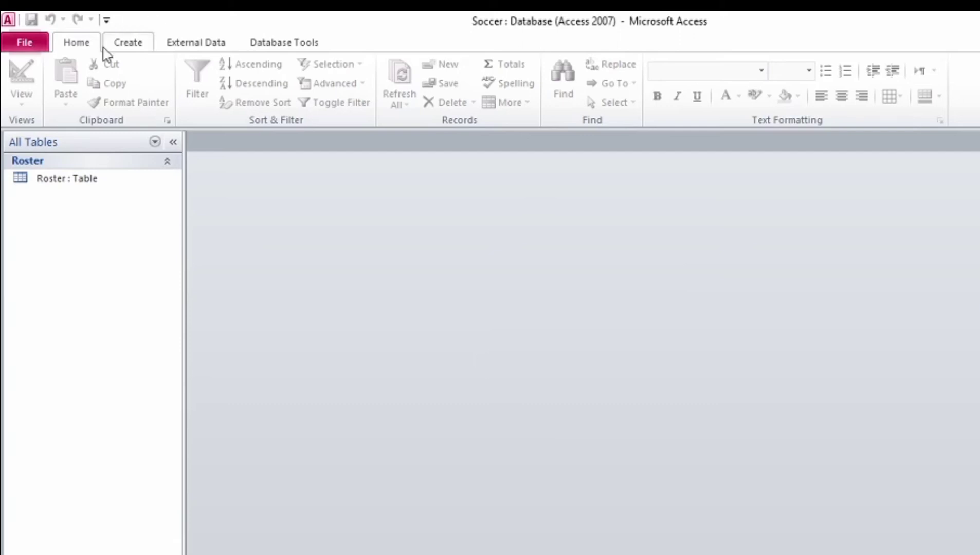
left_click(36, 46)
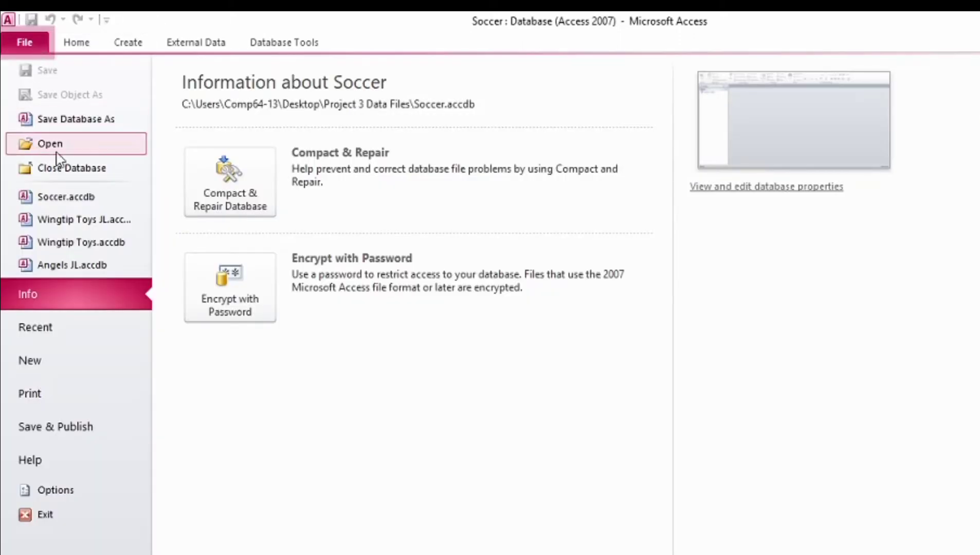
left_click(70, 131)
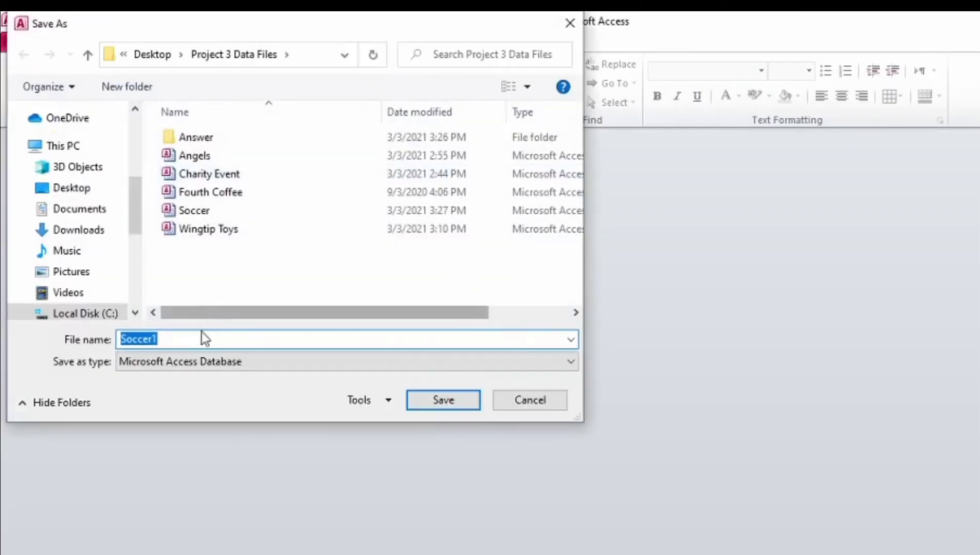
left_click(193, 339)
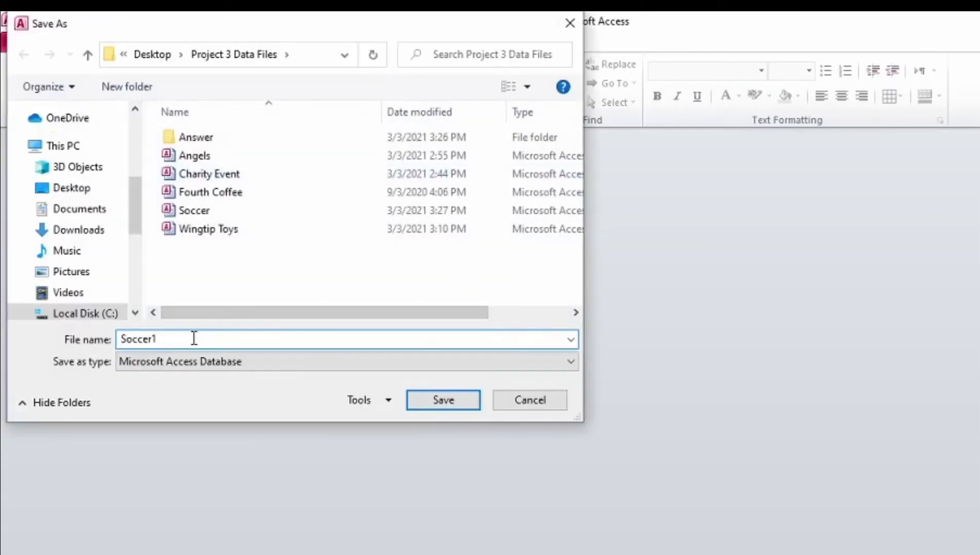
key("BackSpace")
type("JL")
double_click(251, 141)
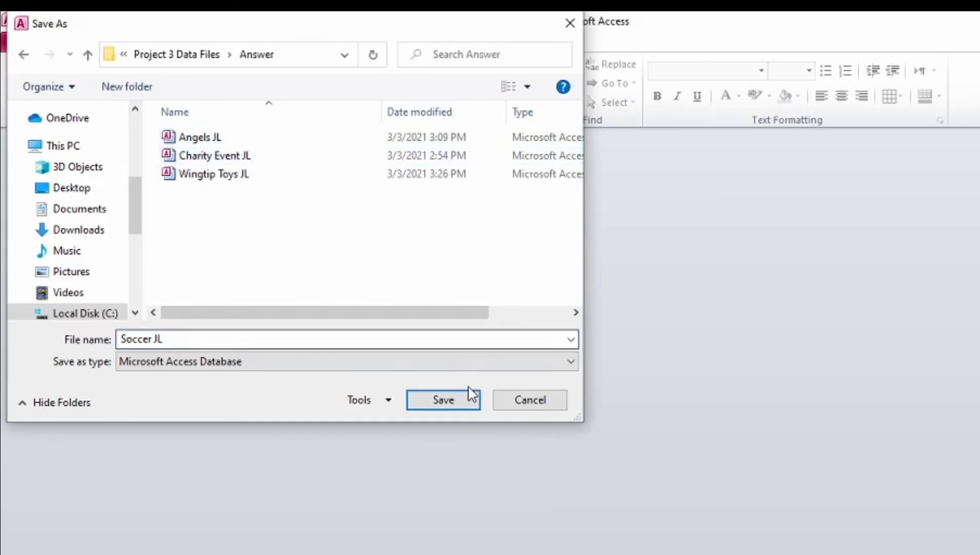
left_click(465, 403)
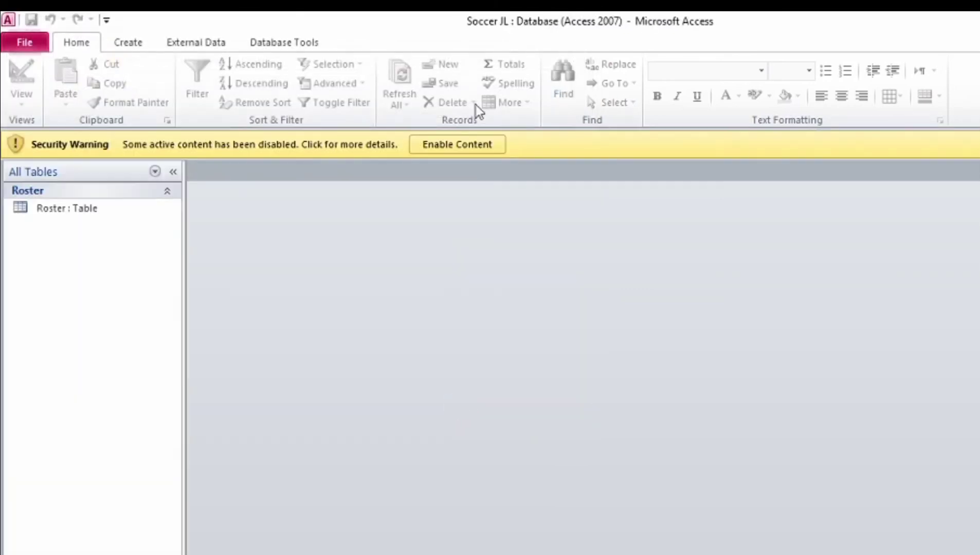
Step: Enable content in Soccer JL and open the Roster table
left_click(478, 145)
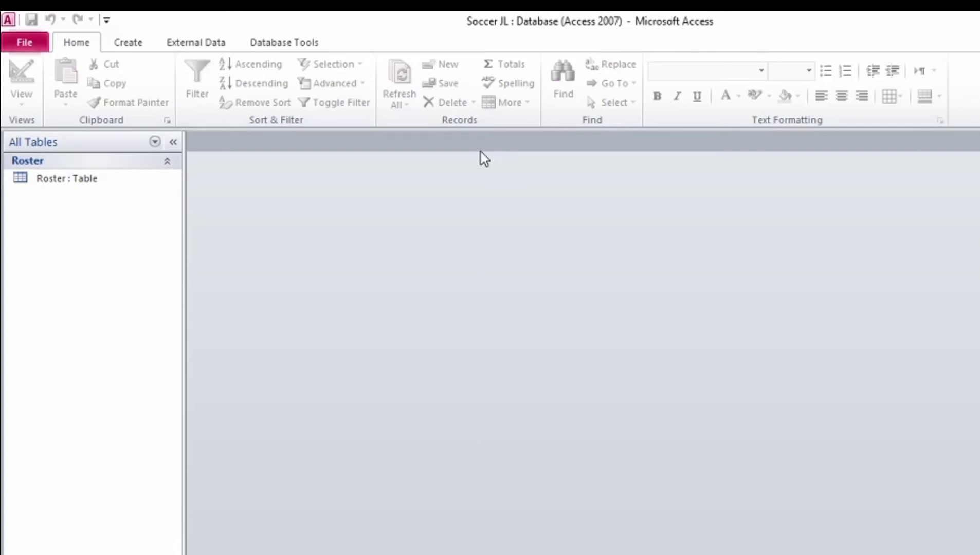
left_click(71, 174)
double_click(70, 174)
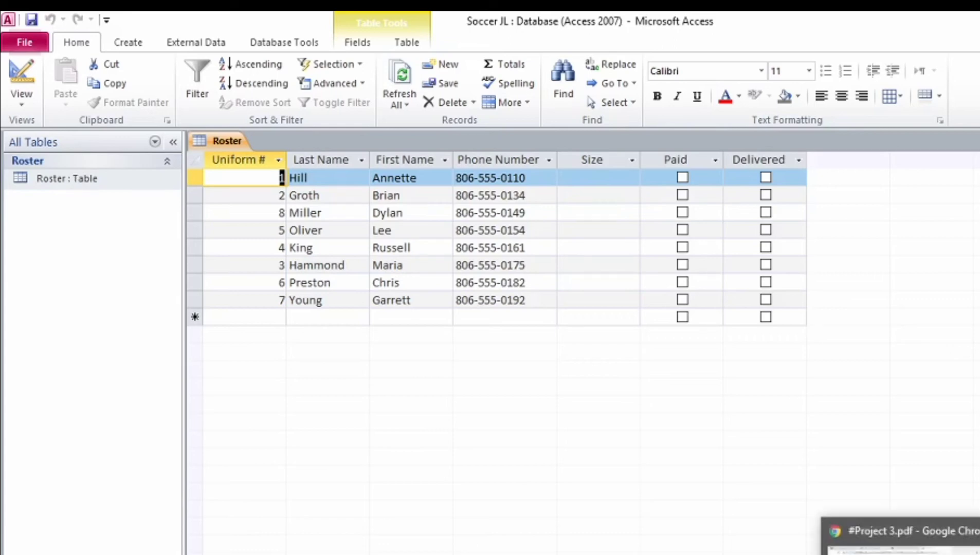
Step: Bring up the project instructions PDF and scroll to the Soccer Roster steps
left_click(900, 537)
scroll(447, 443, "down", 1)
scroll(446, 442, "down", 2)
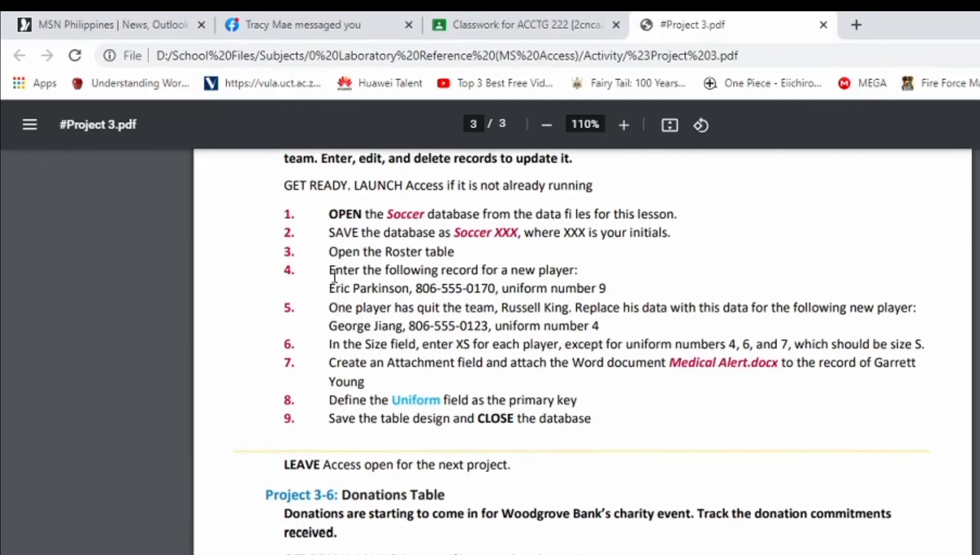
Step: Highlight step 4's new-player details in the PDF, then return to Access
left_click_drag(330, 273, 610, 288)
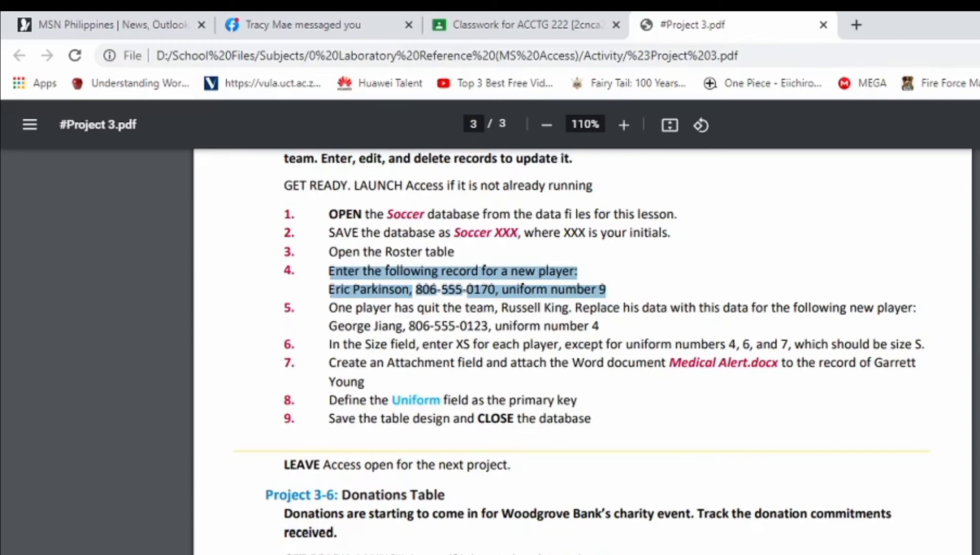
key("alt+Tab")
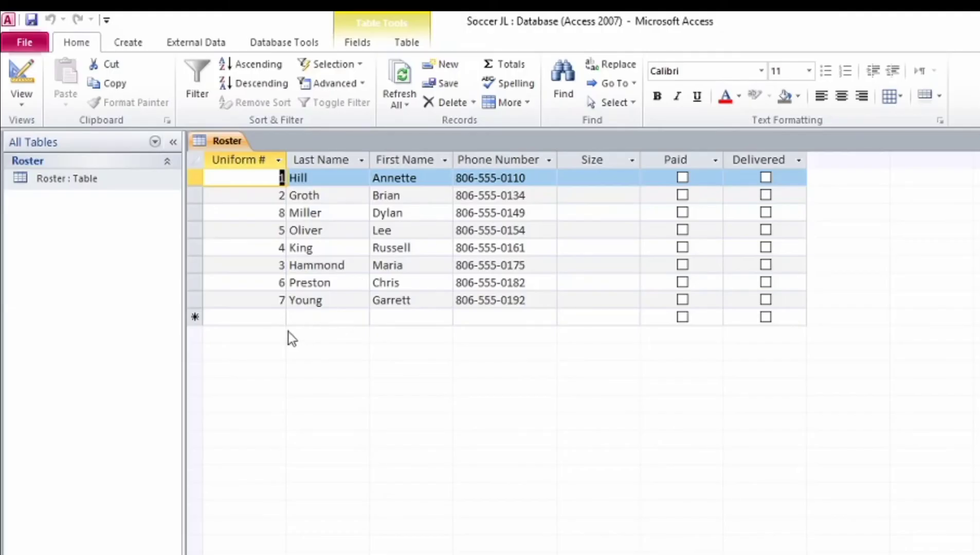
Step: Add a uniform 9 Roster record with the new player's last name, first name and phone number
left_click(274, 315)
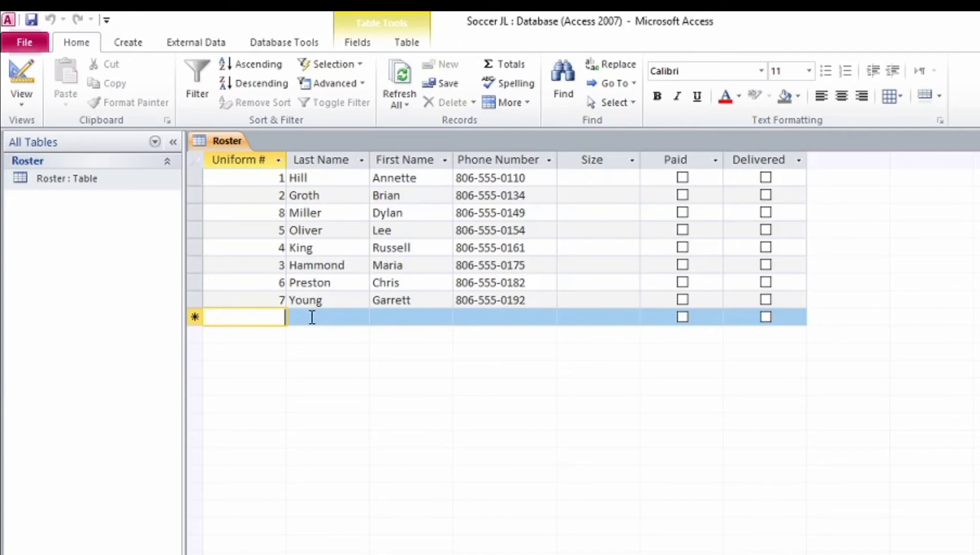
type("9")
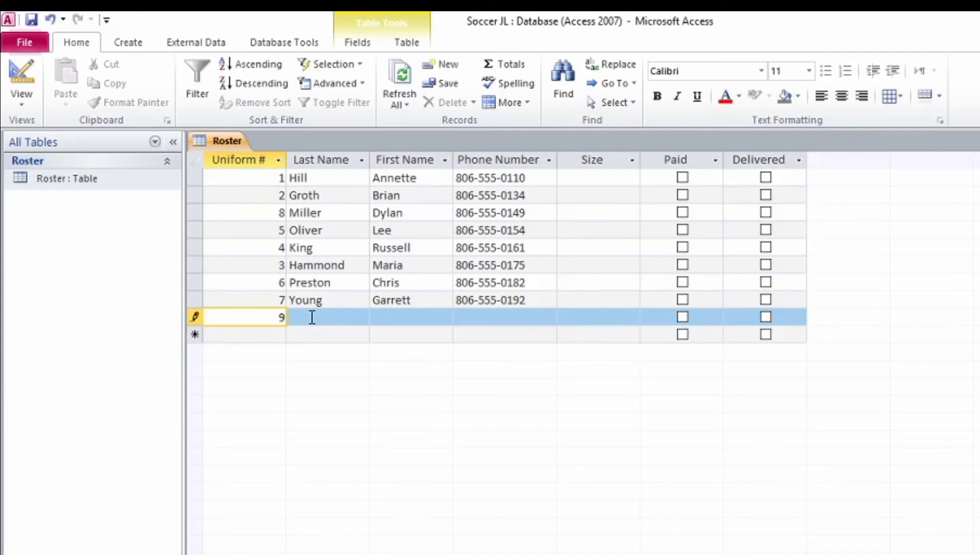
key("Tab")
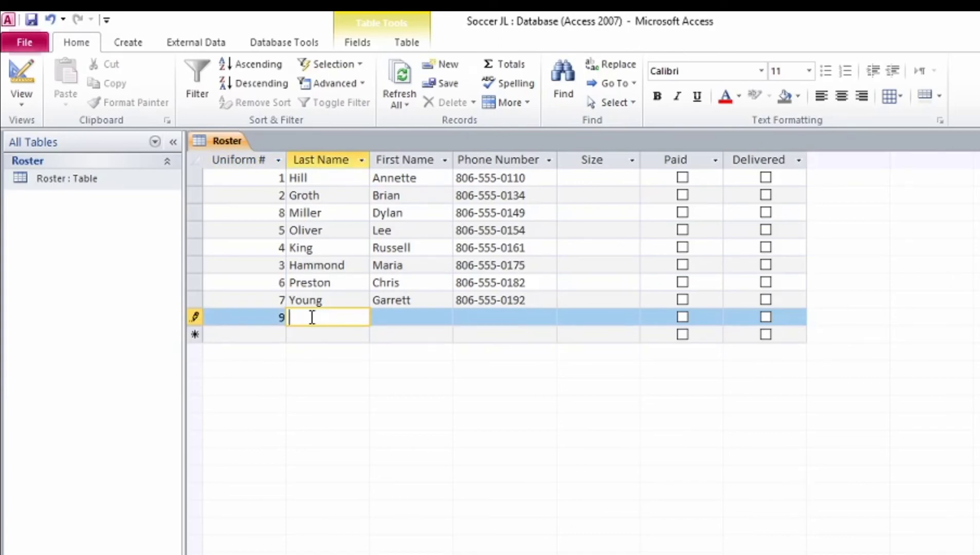
key("Tab")
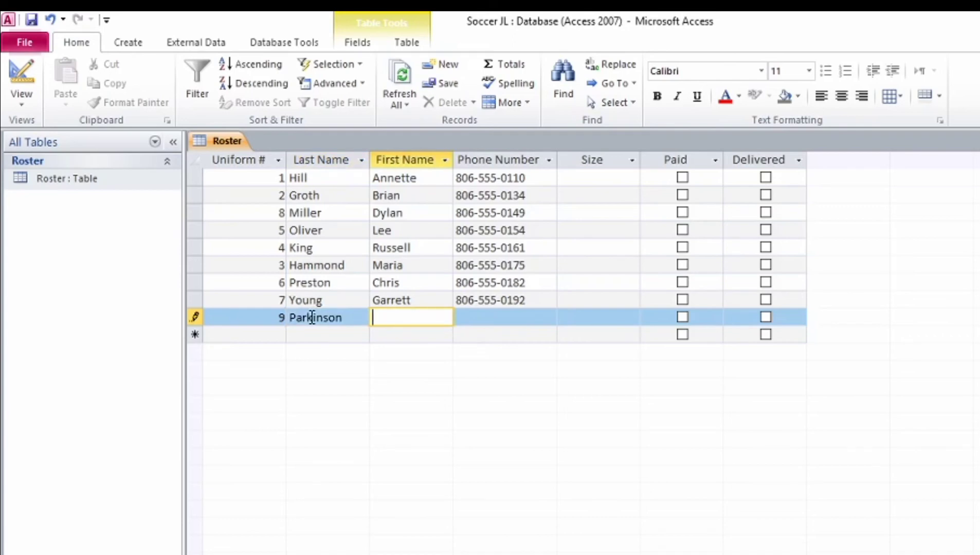
key("Tab")
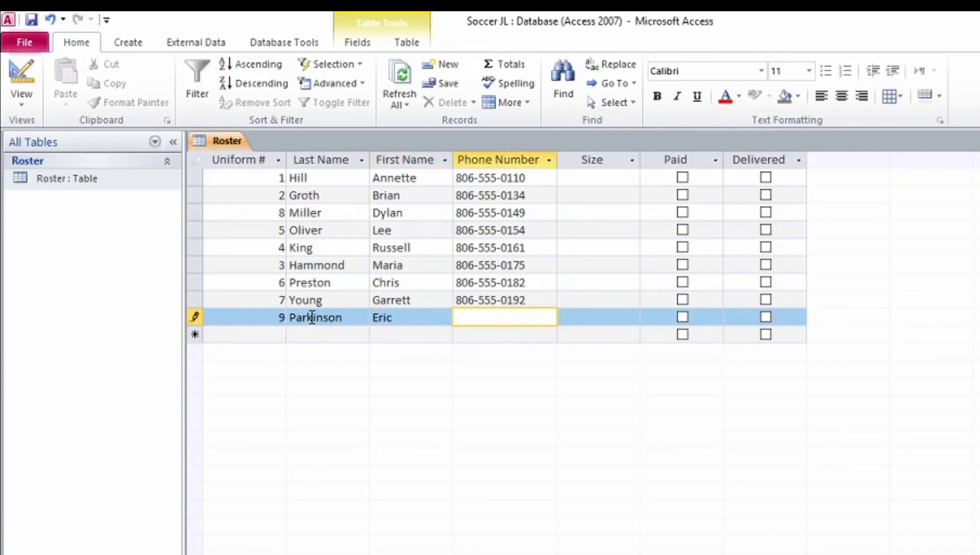
type("806-555-")
type("0170")
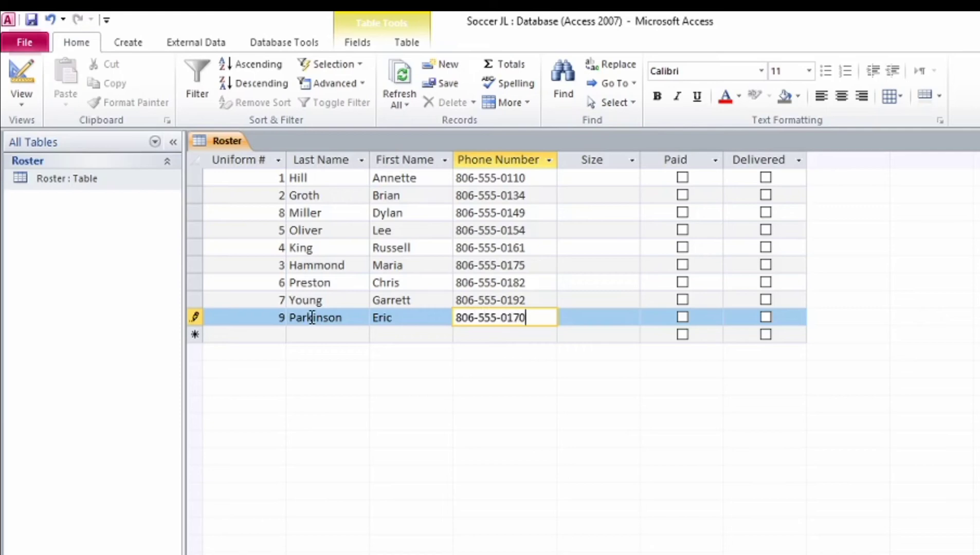
key("Tab")
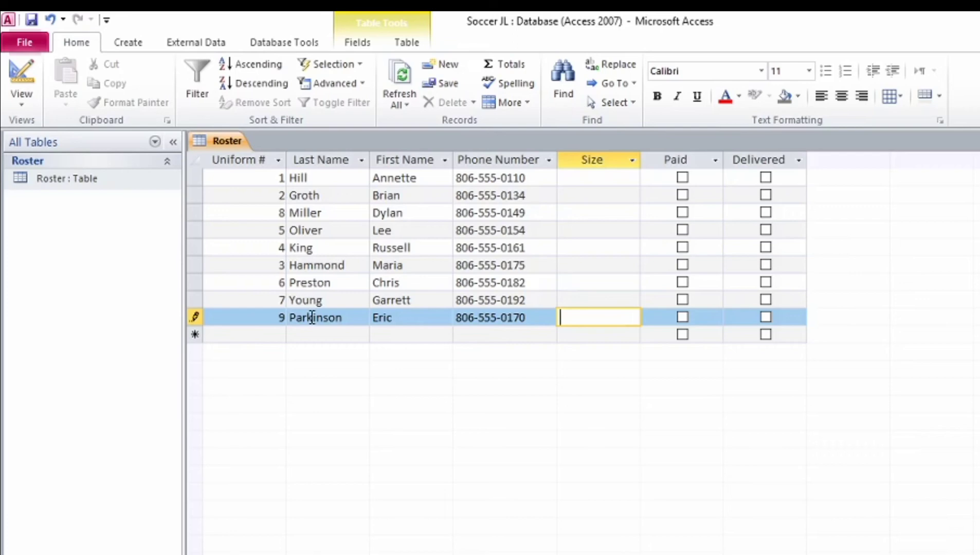
left_click(198, 247)
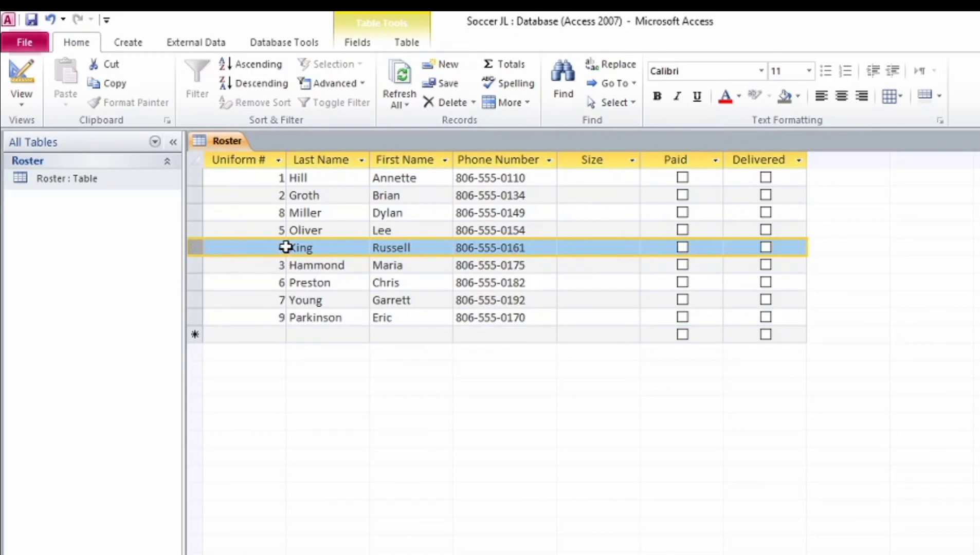
Step: Overwrite the uniform 4 record's last name, first name and phone number with the replacement player's
left_click(345, 253)
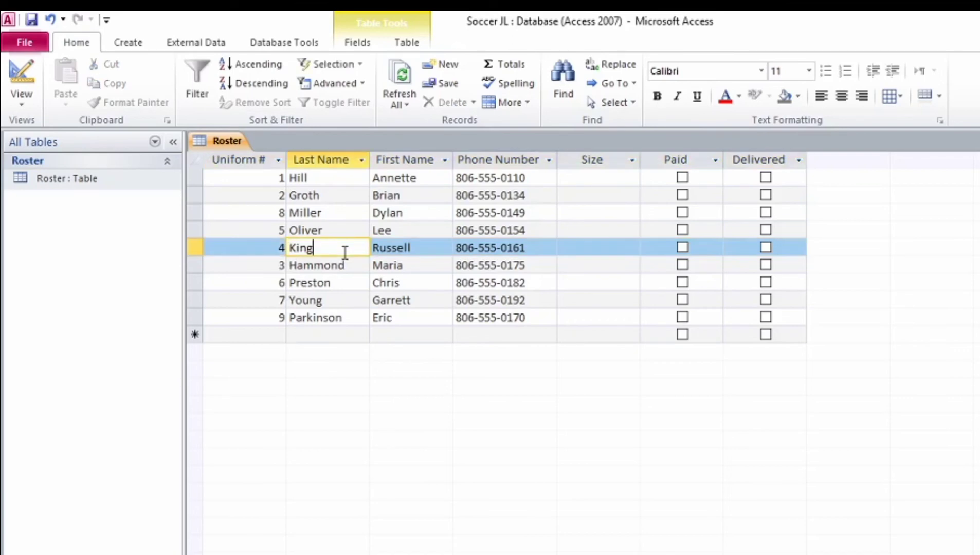
key("BackSpace")
key("BackSpace")
key("BackSpace")
key("BackSpace")
type("Jiang")
left_click(421, 246)
key("BackSpace")
key("BackSpace")
key("BackSpace")
key("BackSpace")
key("BackSpace")
key("BackSpace")
key("BackSpace")
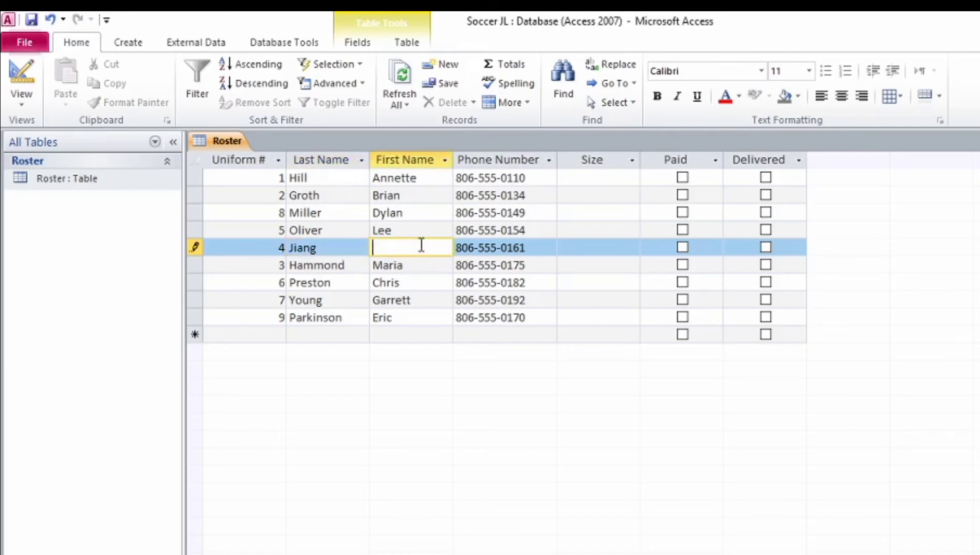
key("Tab")
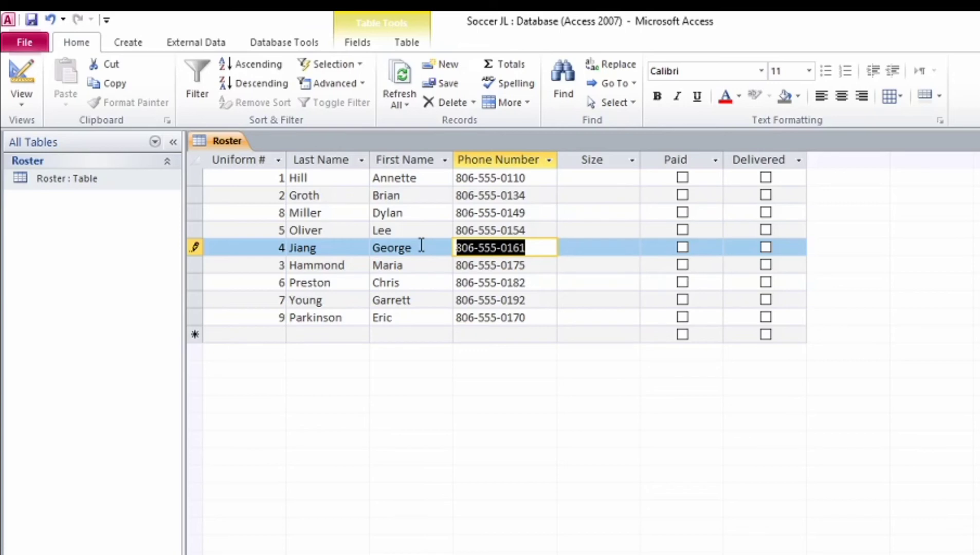
type("806-")
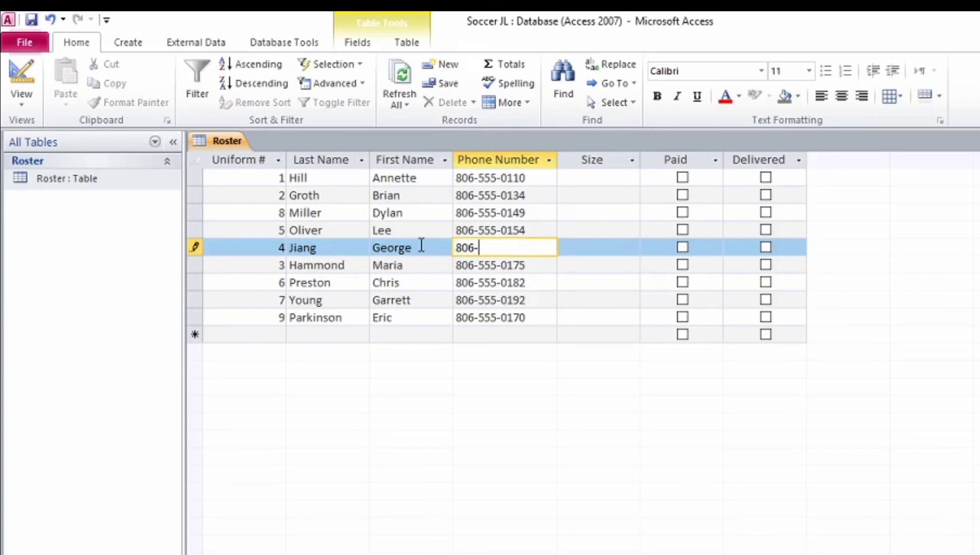
type("555-0123")
key("Tab")
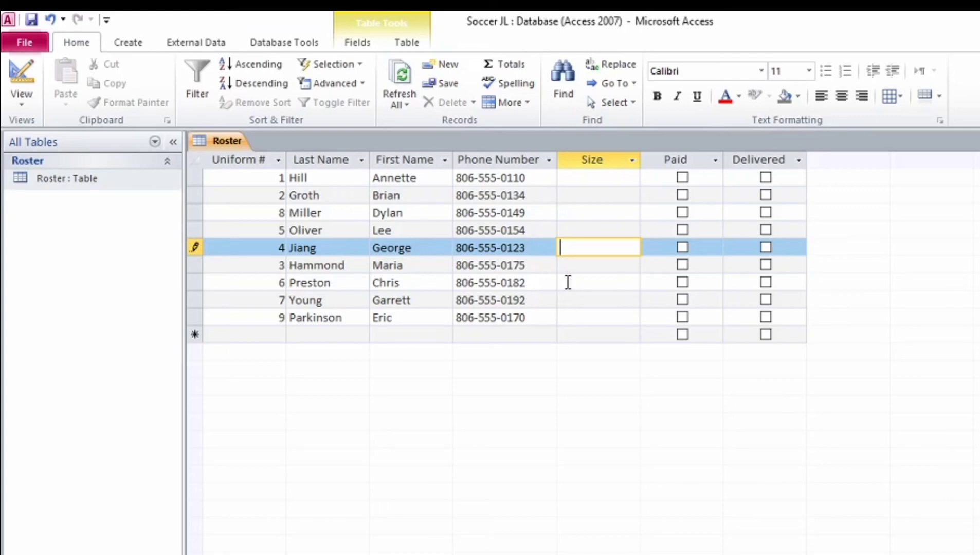
Step: Enter S as the Size for uniforms 4, 6 and 7
left_click(587, 282)
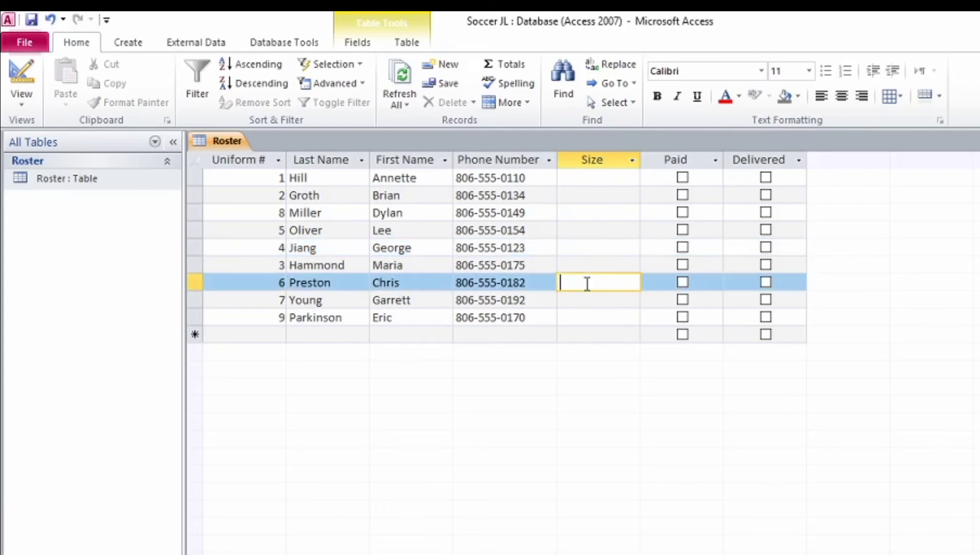
left_click(593, 250)
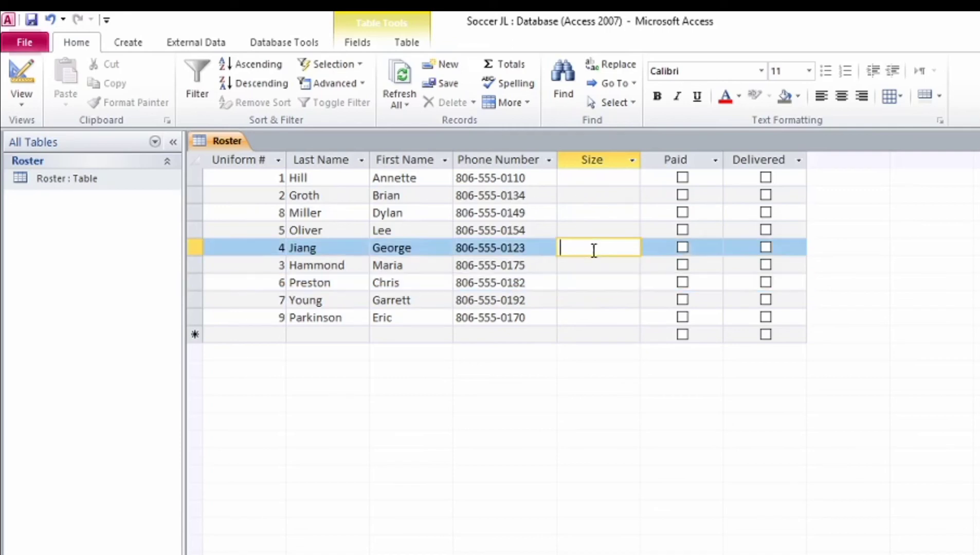
type("S")
left_click(583, 284)
type("S")
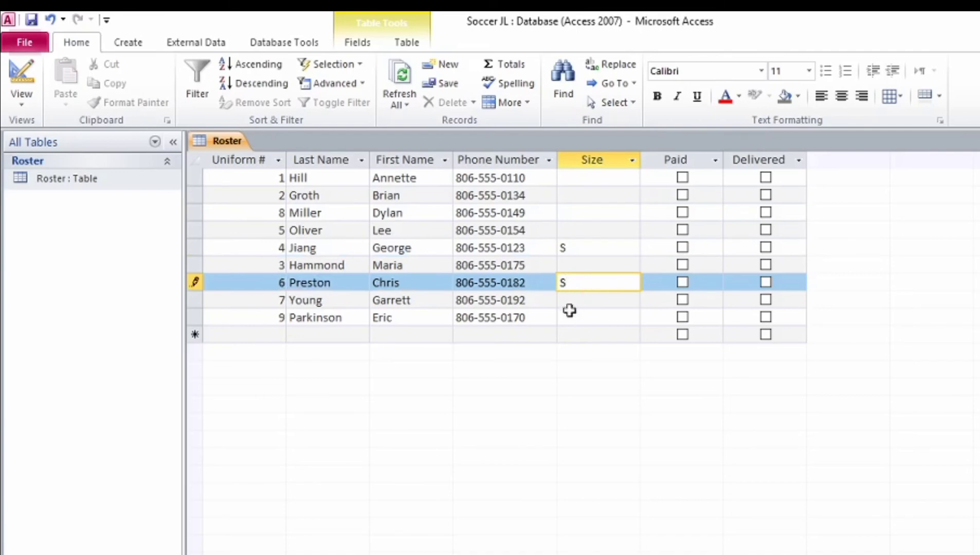
left_click(569, 301)
type("S")
Step: Enter SX as the Size for uniforms 1, 2, 8, 5, 3 and 9
left_click(579, 177)
type("SX")
left_click(573, 194)
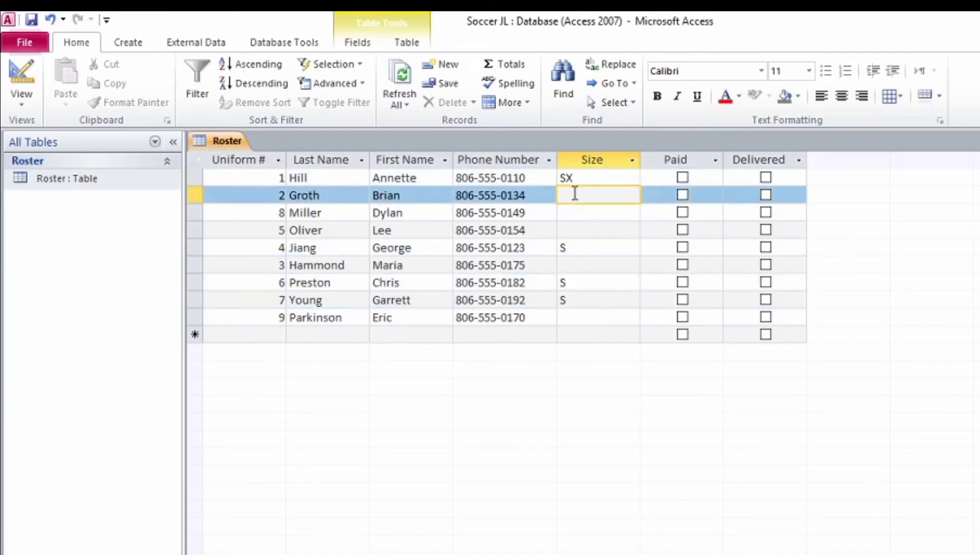
type("SX")
left_click(570, 213)
type("SX")
left_click(570, 230)
type("SX")
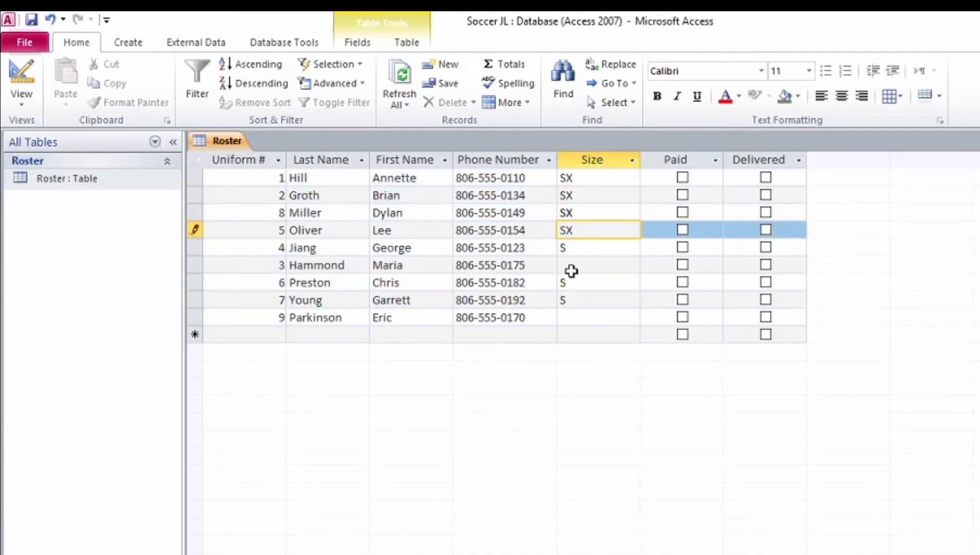
left_click(568, 265)
type("SX")
left_click(566, 314)
type("SX")
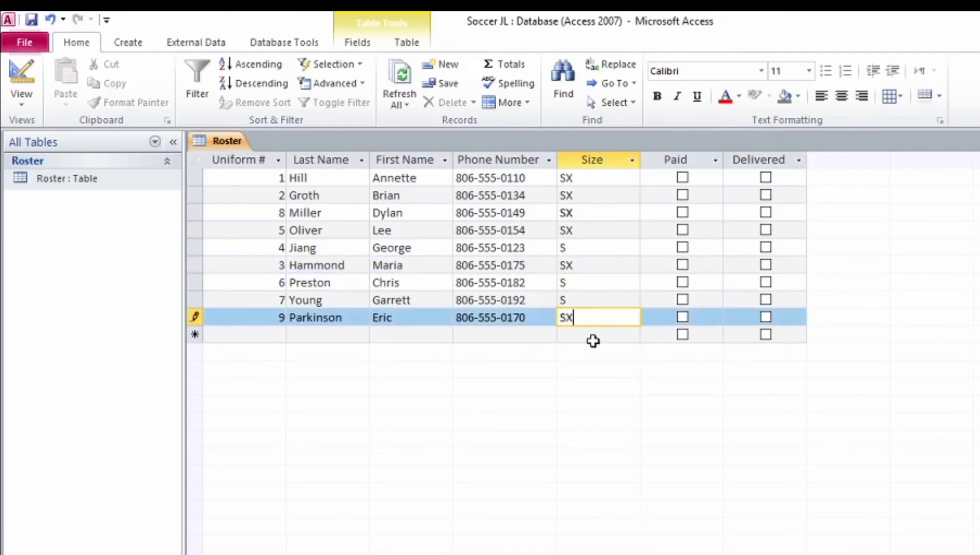
key("Up")
key("Up")
key("Up")
key("Up")
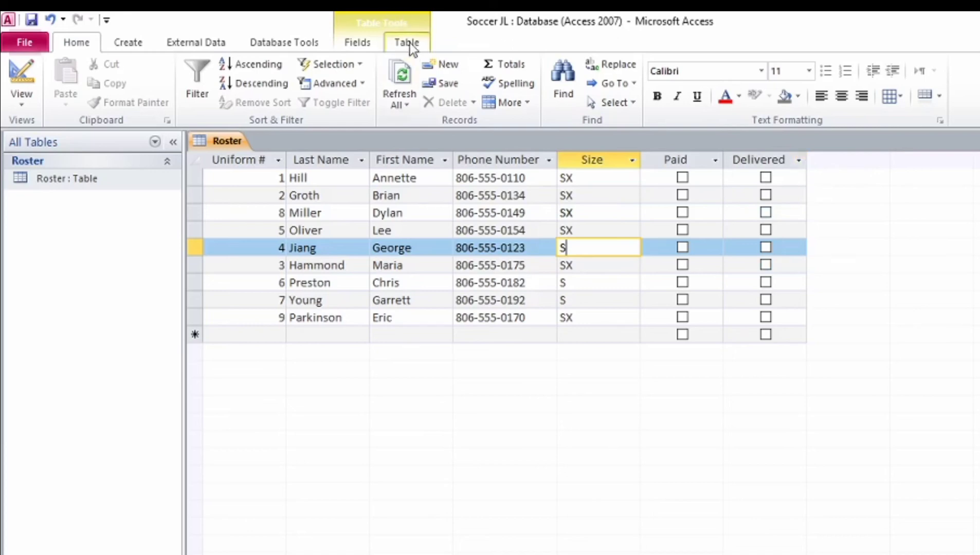
Step: Insert an Attachment field from More Fields after the Delivered column in Roster
left_click(347, 44)
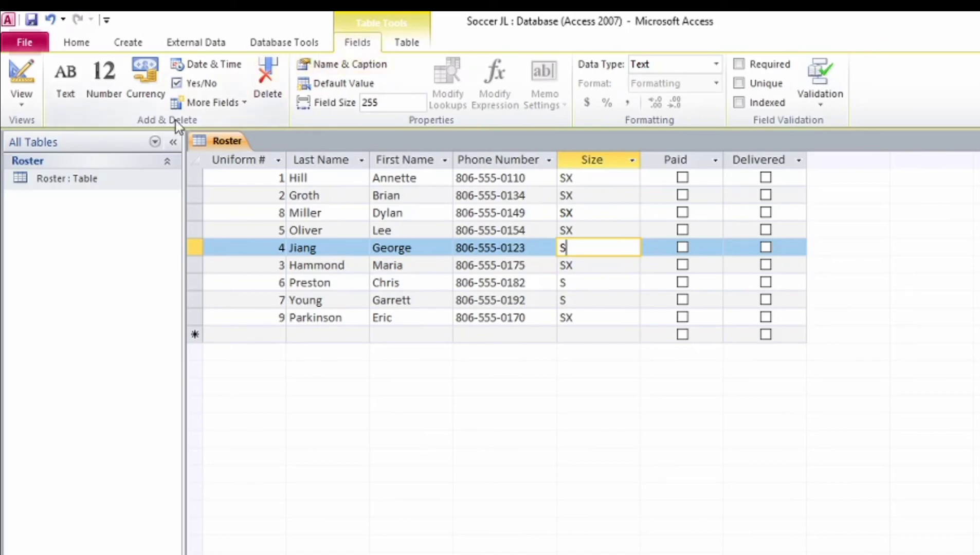
left_click(240, 105)
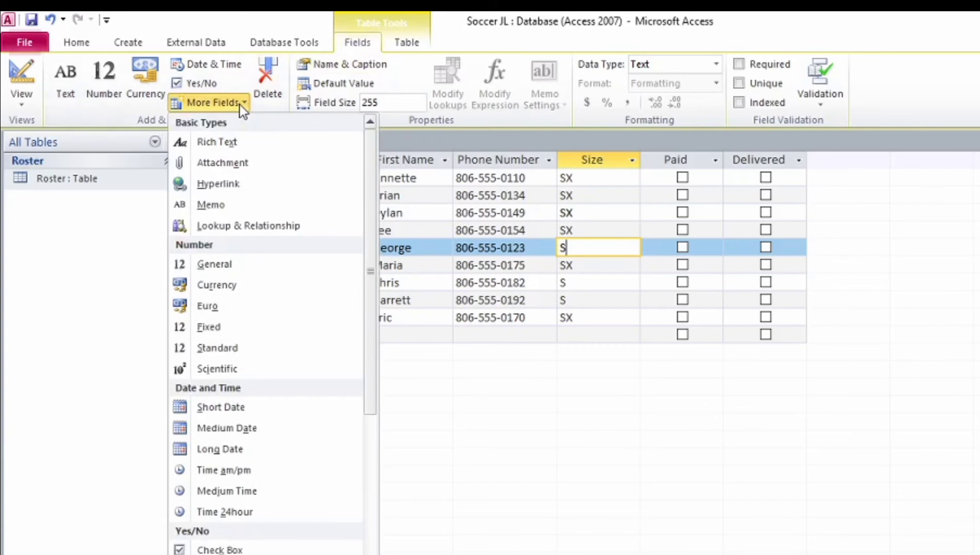
left_click(772, 158)
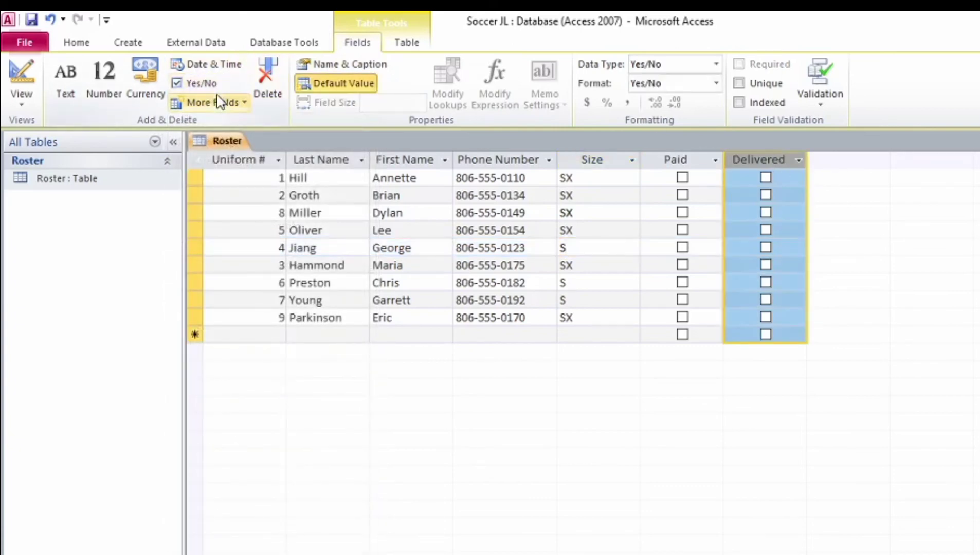
left_click(233, 103)
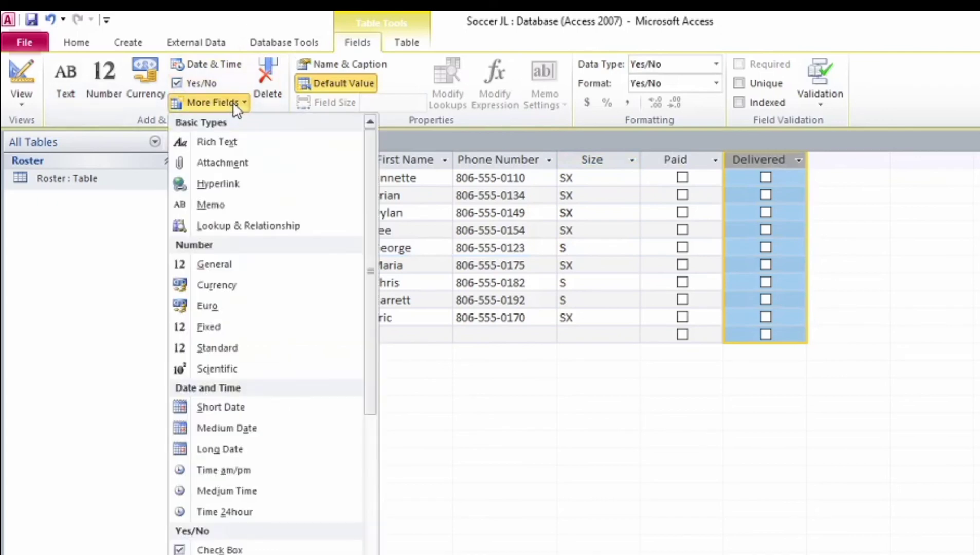
left_click(223, 163)
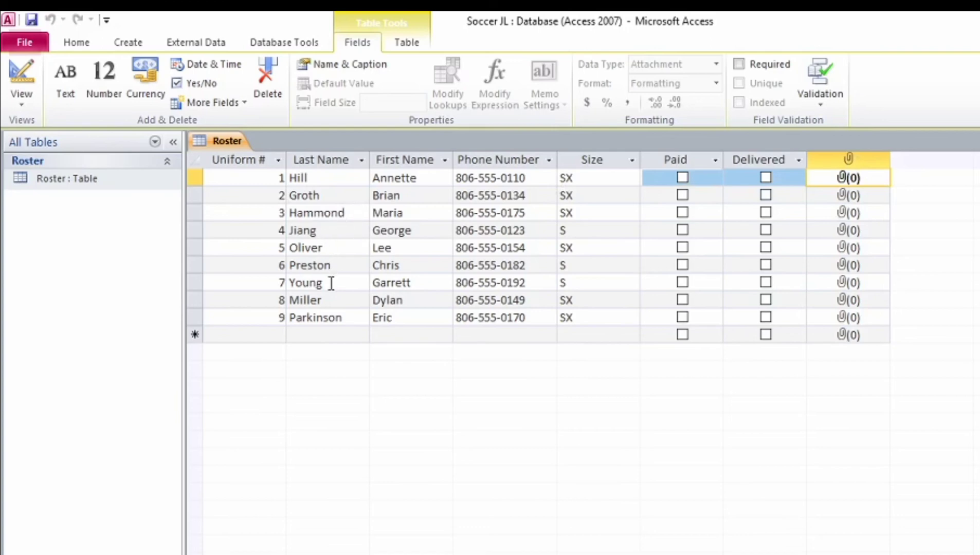
left_click(845, 283)
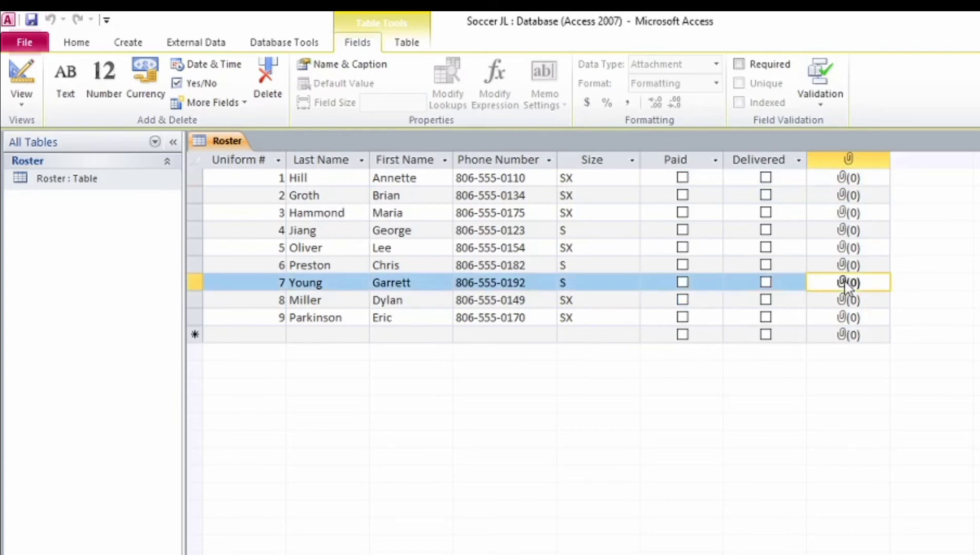
Step: Attach Medical Alert.docx from the Project 3 Data Files folder to uniform 7's record
right_click(846, 286)
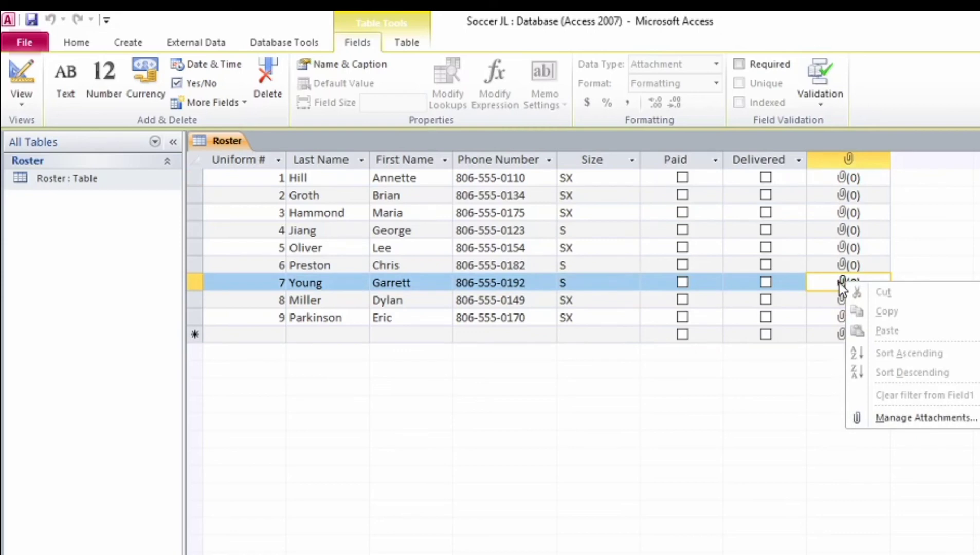
left_click(957, 426)
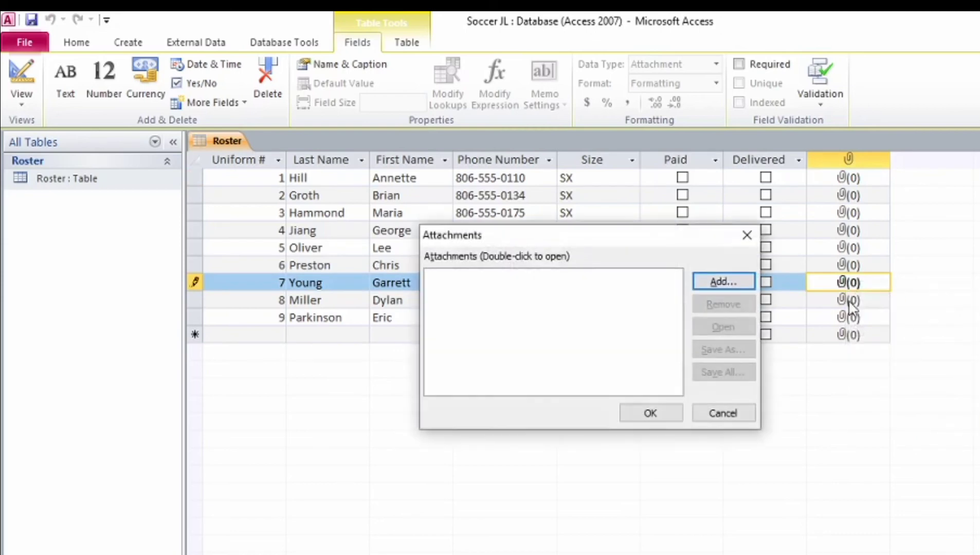
left_click(722, 281)
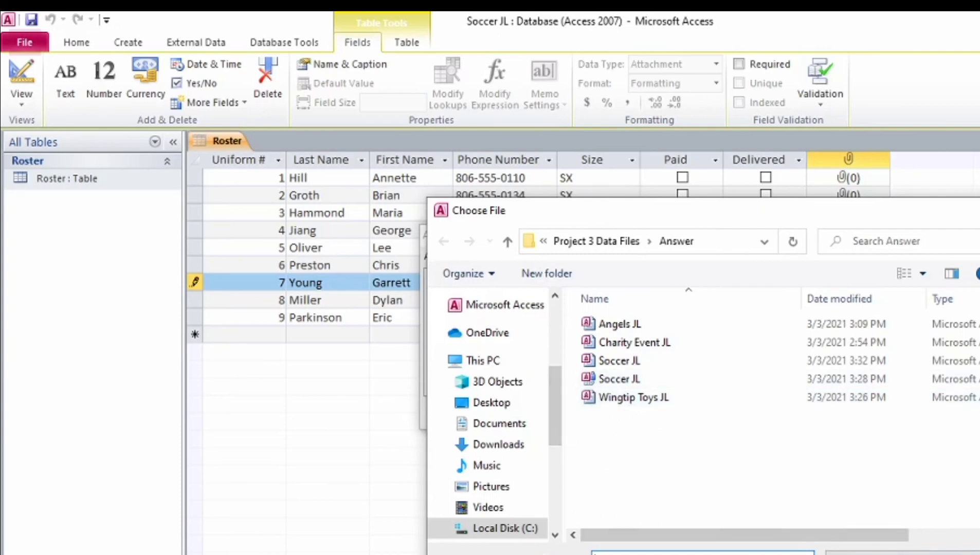
left_click(905, 554)
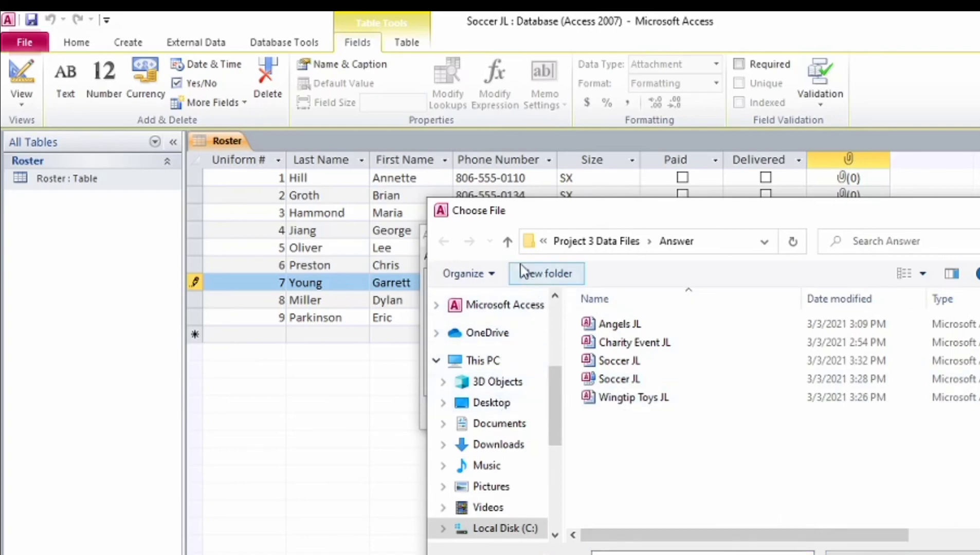
left_click(514, 245)
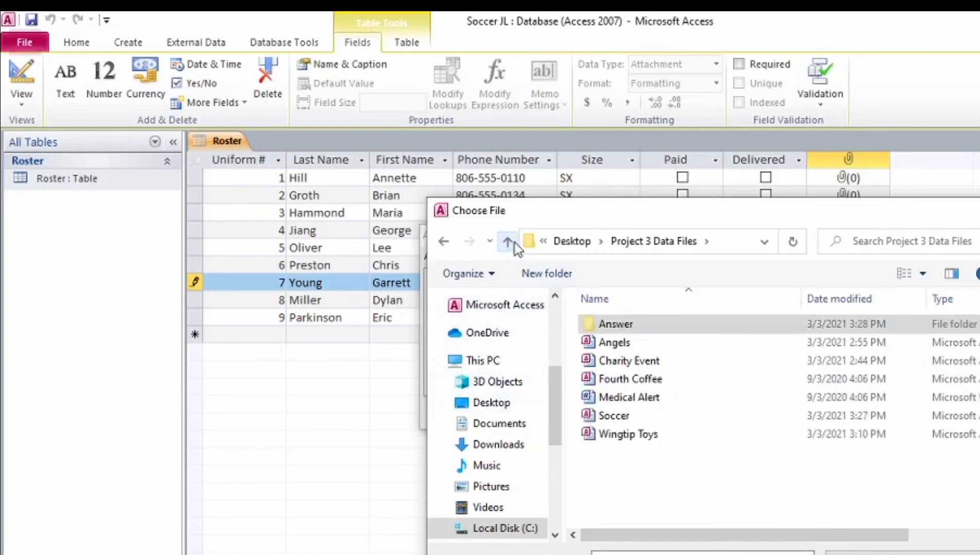
left_click(641, 399)
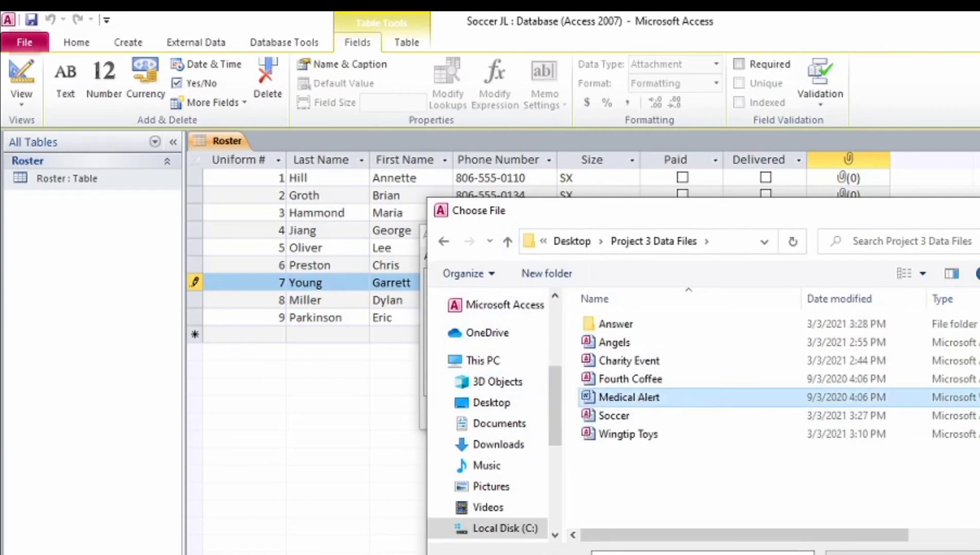
double_click(915, 397)
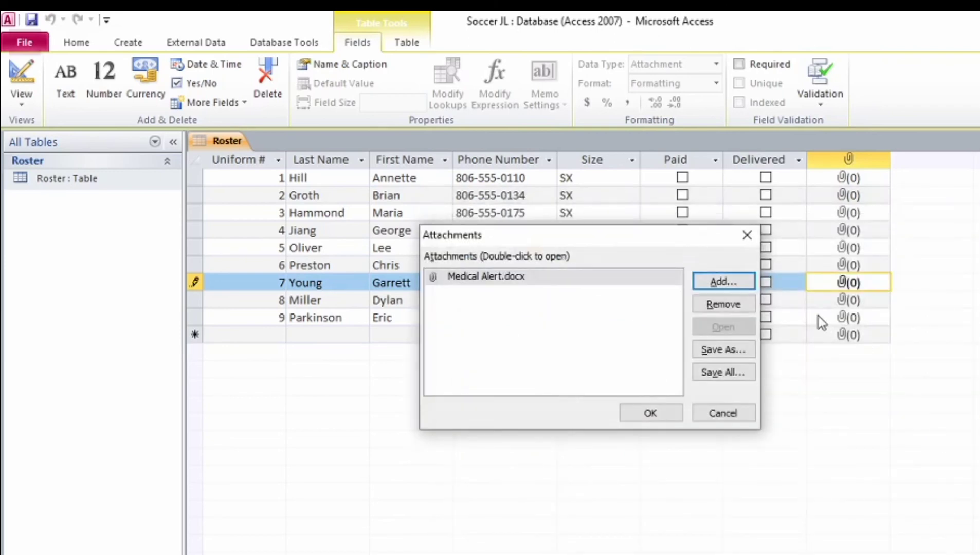
left_click(650, 414)
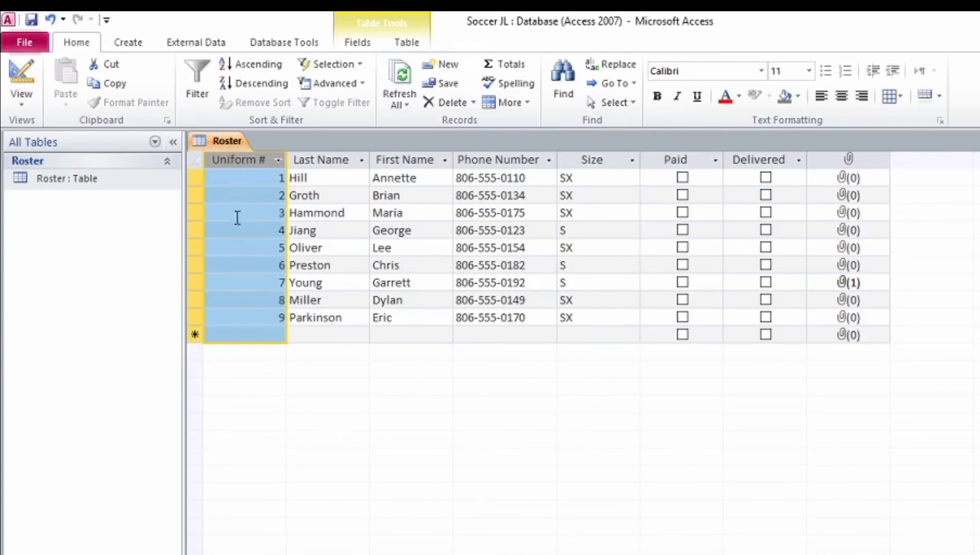
Step: In Roster's Design View, set the Uniform # field as the primary key
right_click(232, 144)
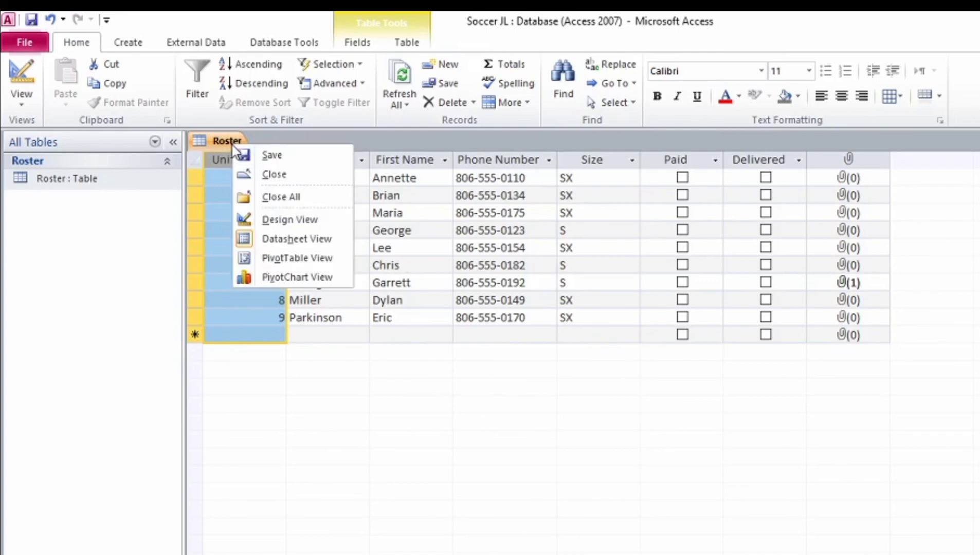
left_click(304, 222)
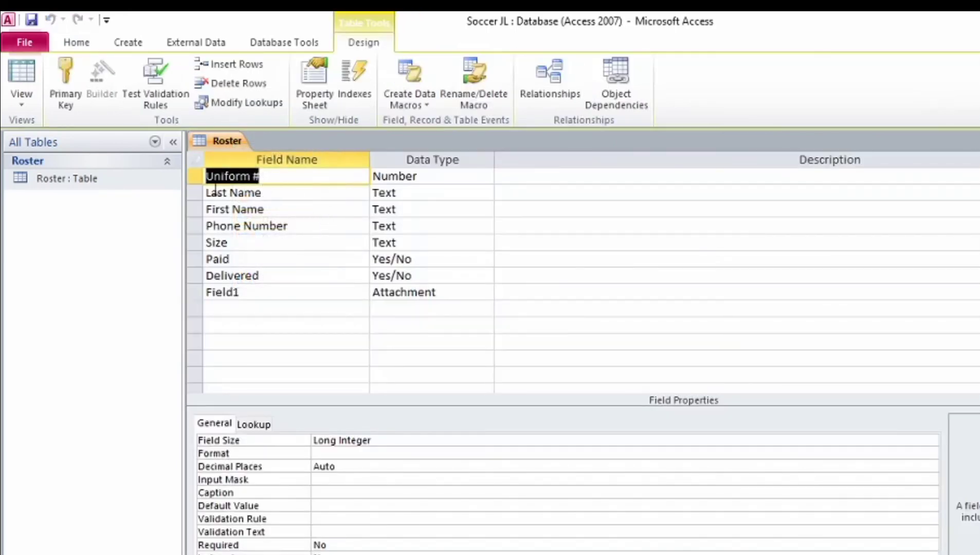
left_click(185, 177)
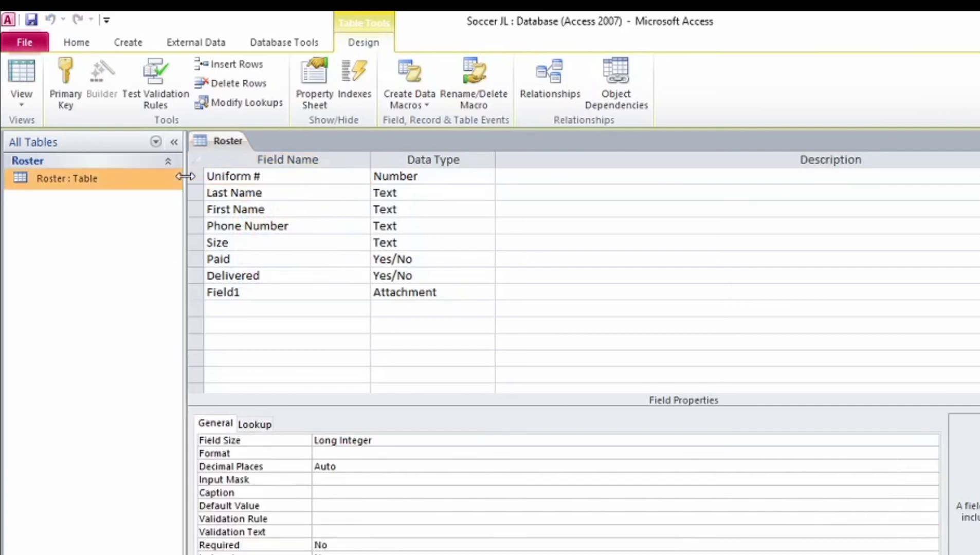
left_click(201, 177)
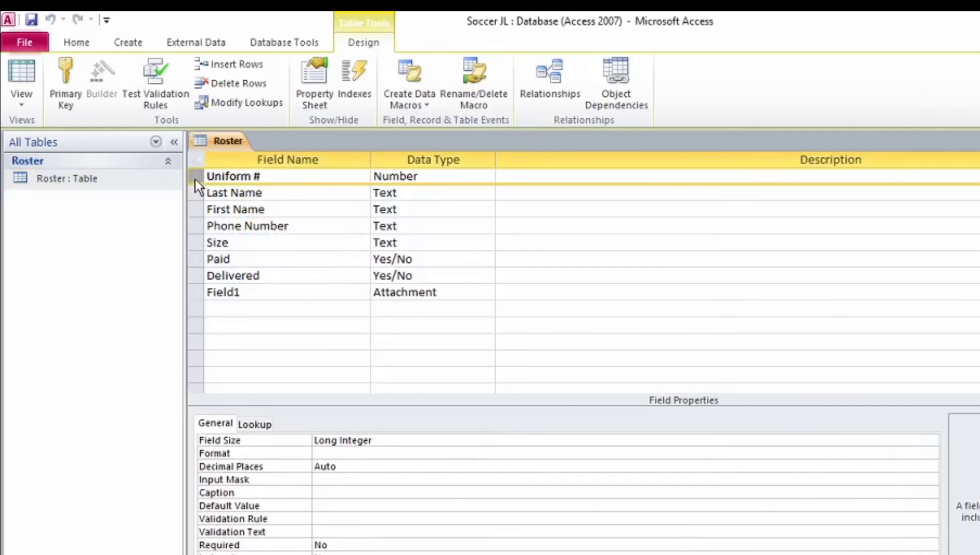
left_click(73, 78)
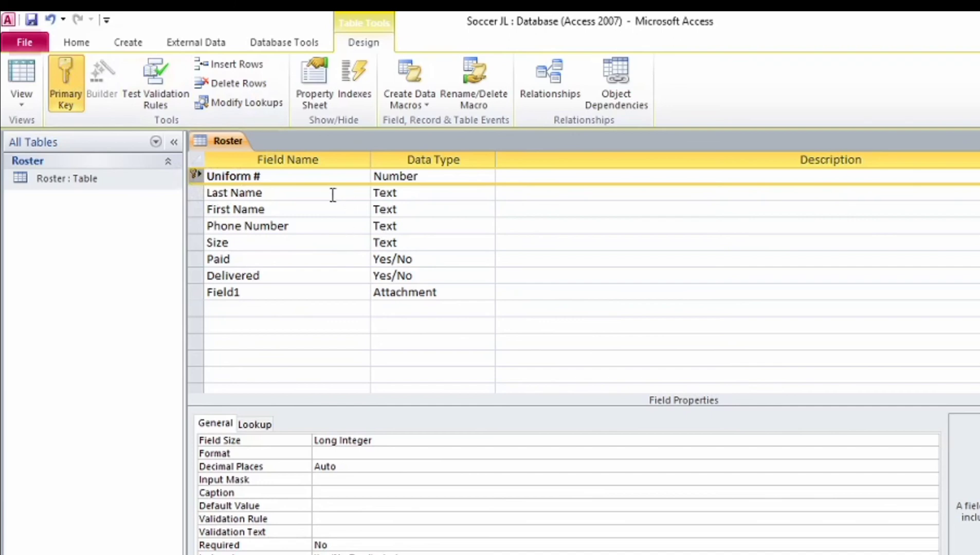
Step: Save the Roster table design and return to Datasheet View
right_click(228, 137)
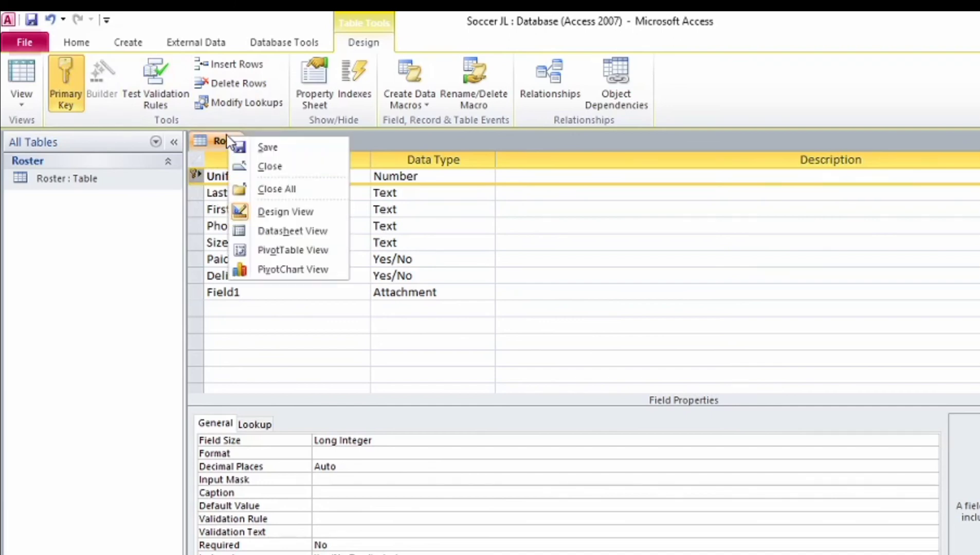
left_click(253, 150)
right_click(229, 138)
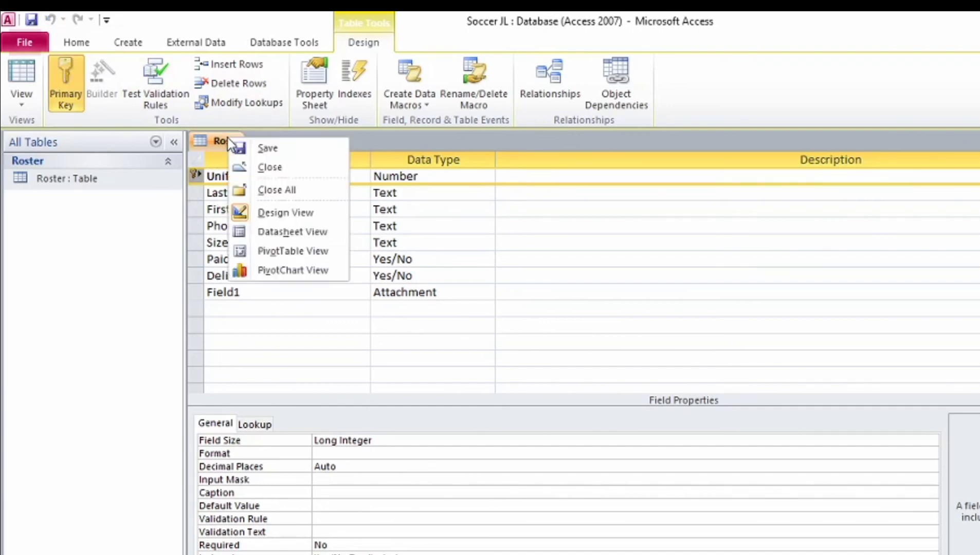
left_click(297, 234)
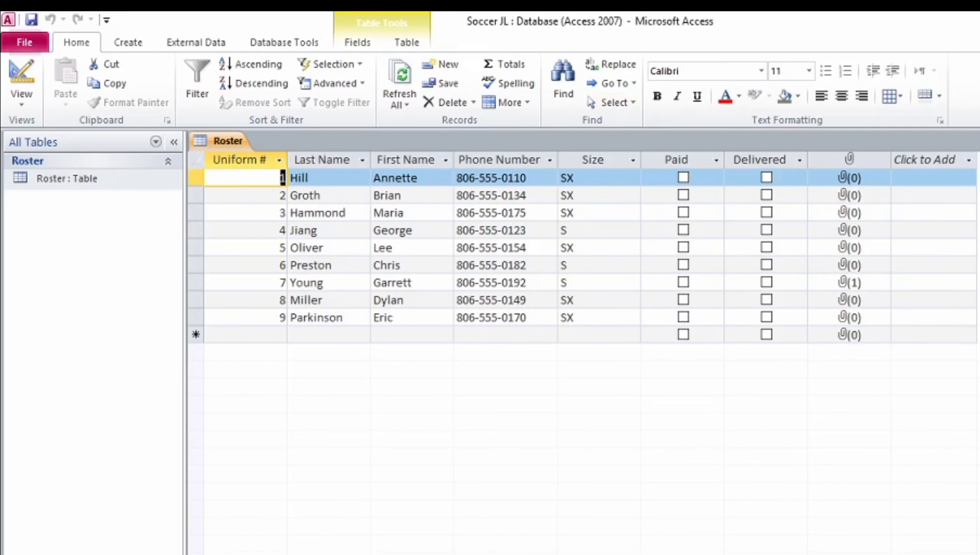
key("alt+Tab")
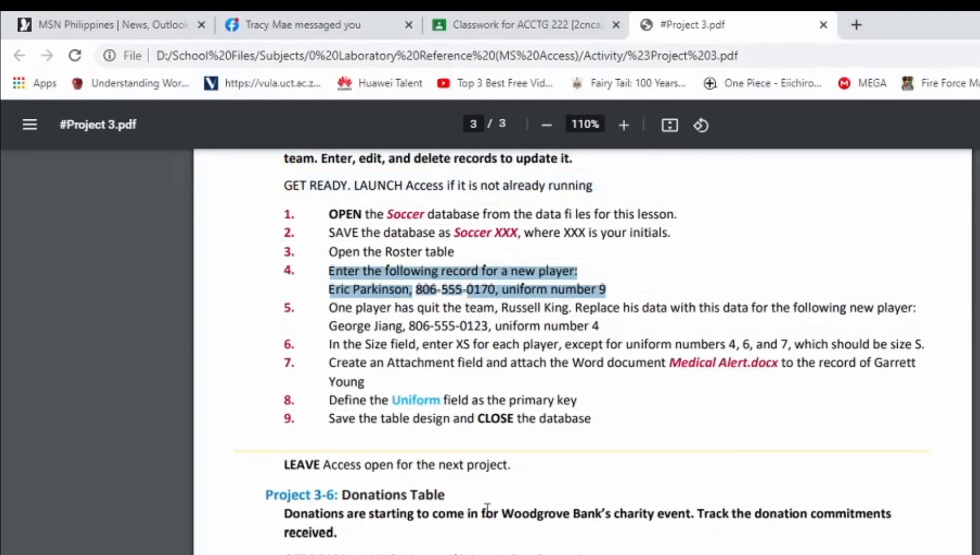
Step: Scroll the #Project 3.pdf down to the Project 3-6: Donations Table instructions
scroll(498, 491, "down", 3)
scroll(505, 474, "up", 5)
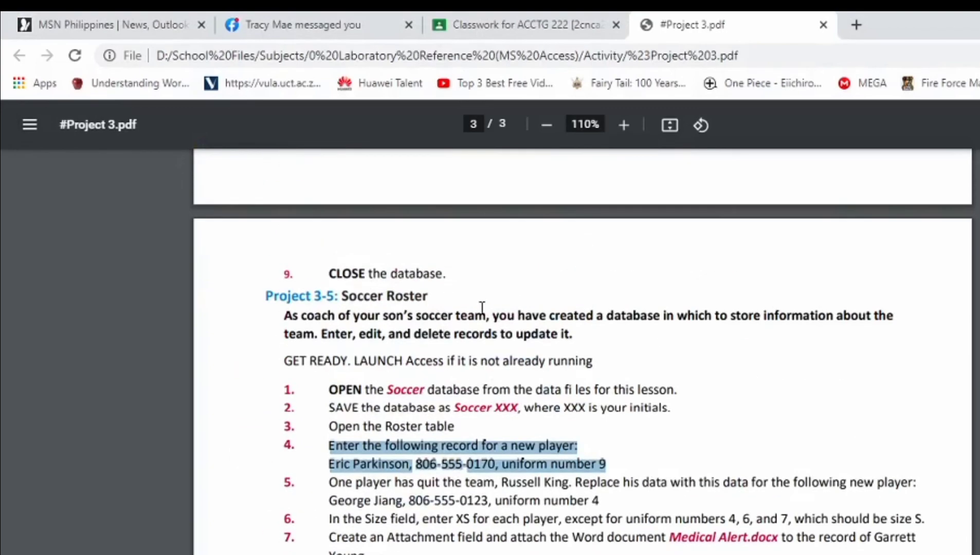
scroll(462, 317, "down", 7)
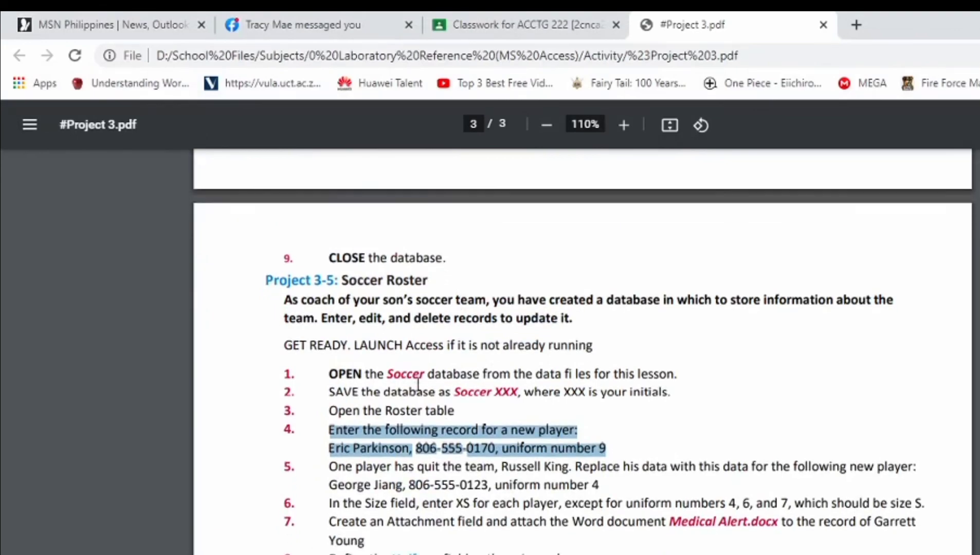
scroll(310, 335, "down", 3)
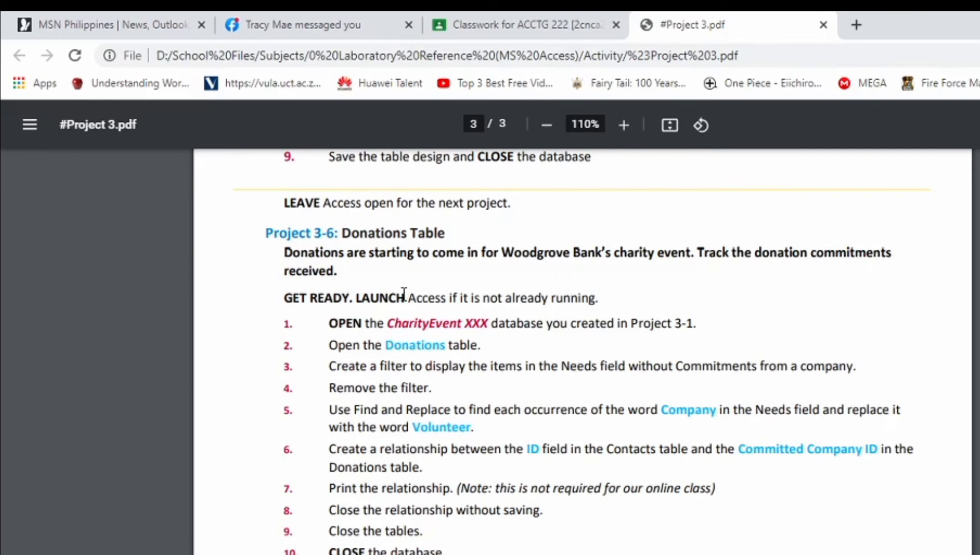
scroll(489, 319, "down", 3)
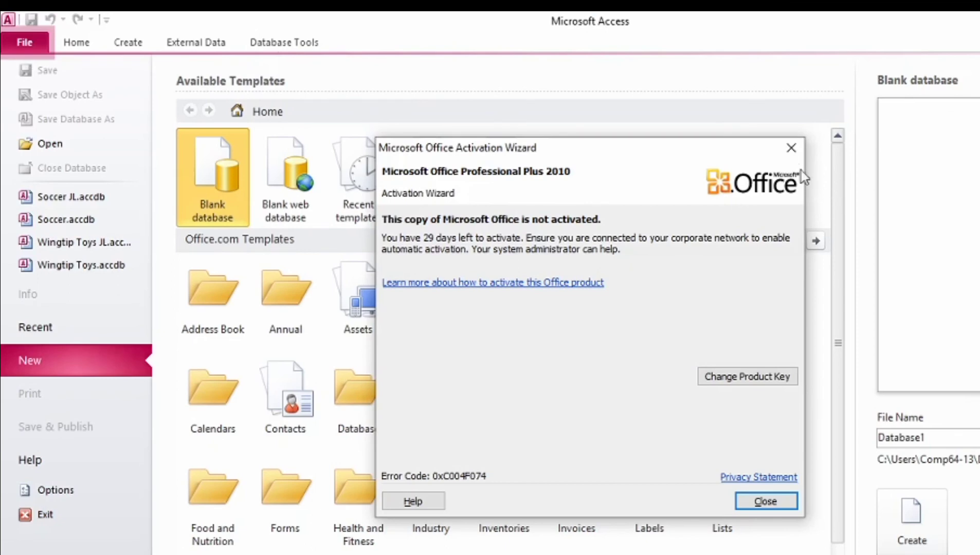
Step: Dismiss the activation notice, open Charity Event JL from the Answer folder, and open Donations
left_click(791, 148)
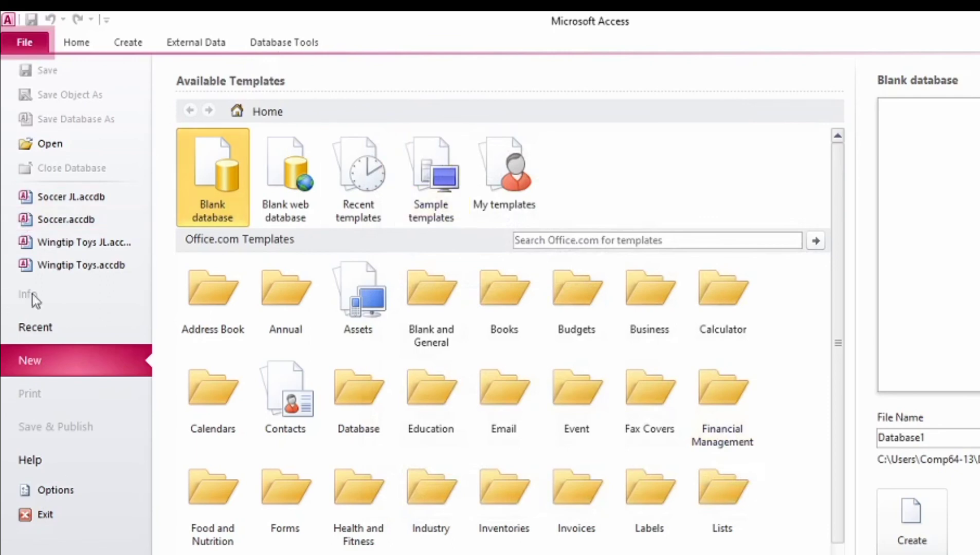
left_click(61, 144)
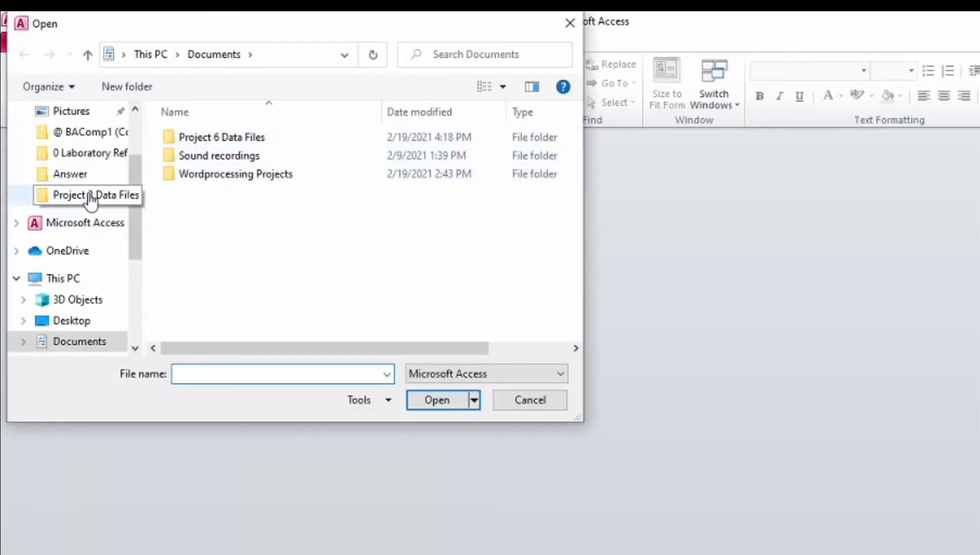
left_click(90, 202)
double_click(188, 139)
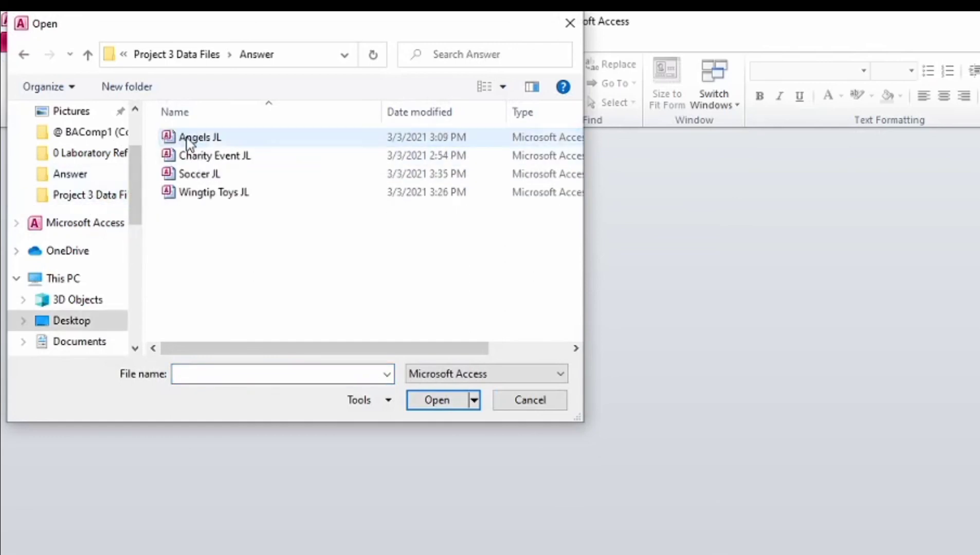
left_click(245, 165)
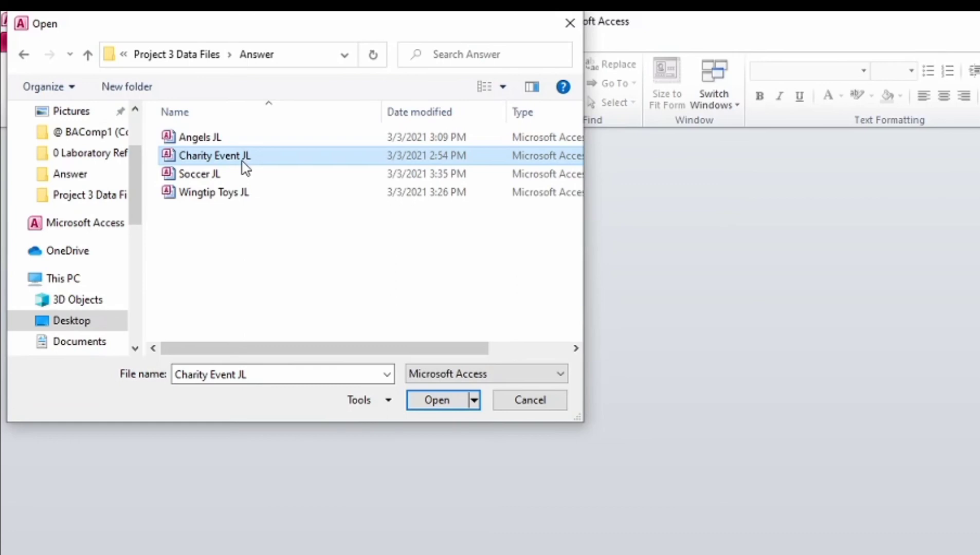
left_click(430, 401)
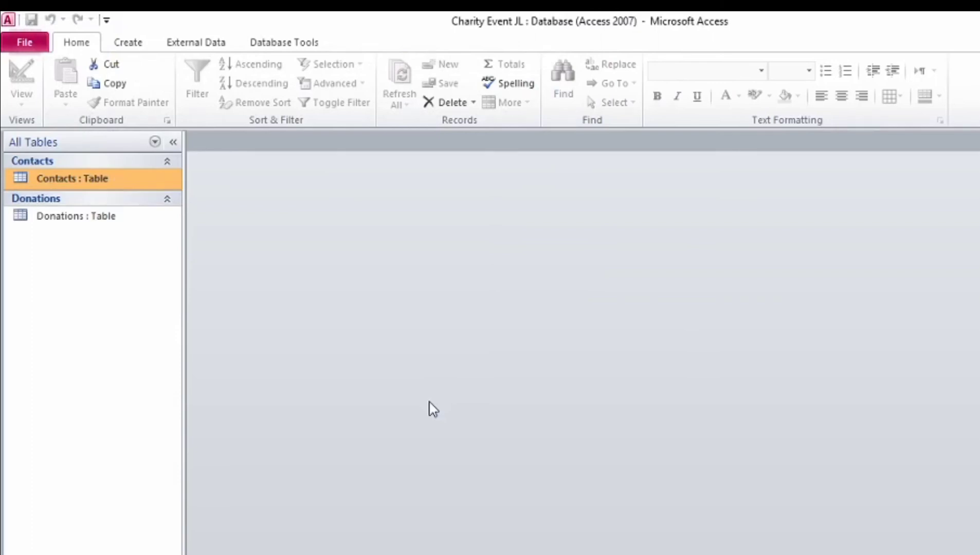
double_click(94, 220)
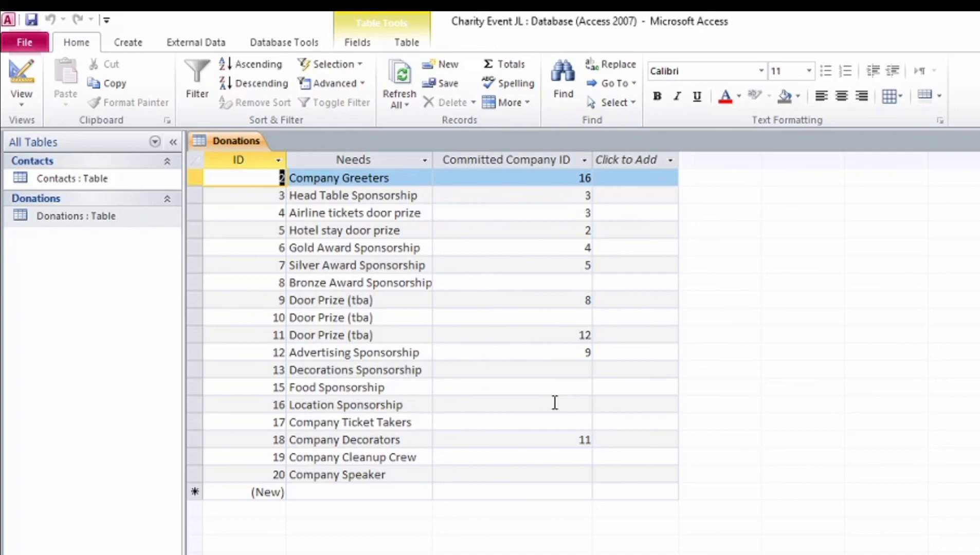
Step: Filter the Committed Company ID column to show only (Blanks)
left_click(537, 265)
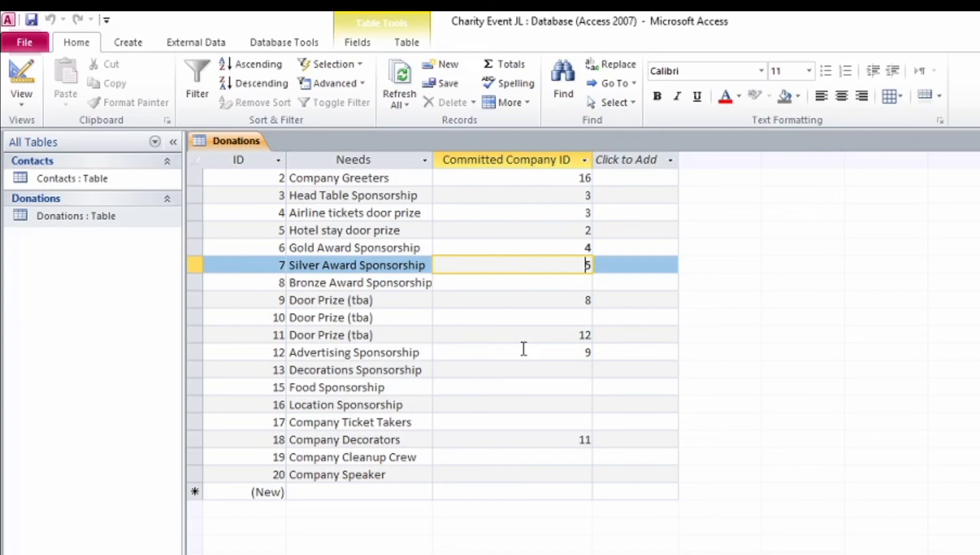
left_click(491, 161)
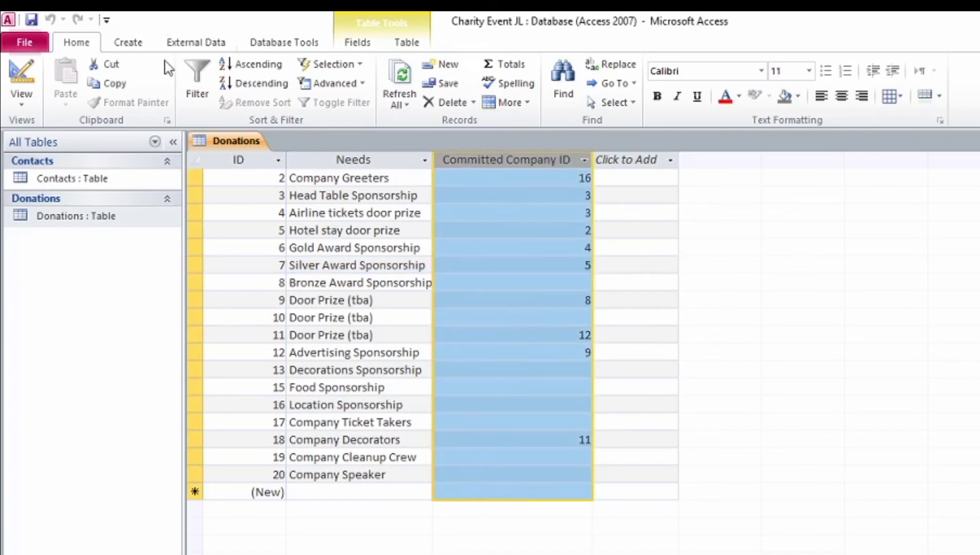
left_click(193, 97)
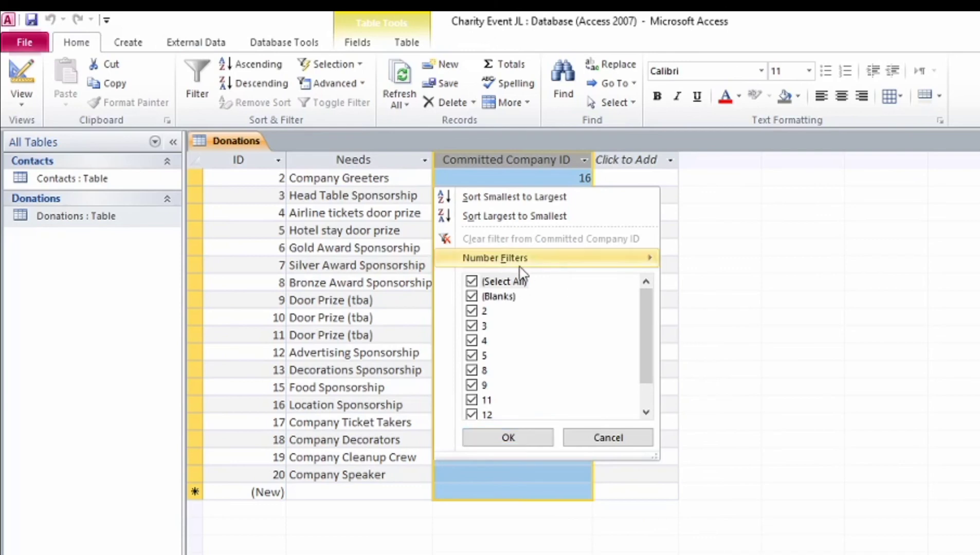
mouse_move(568, 263)
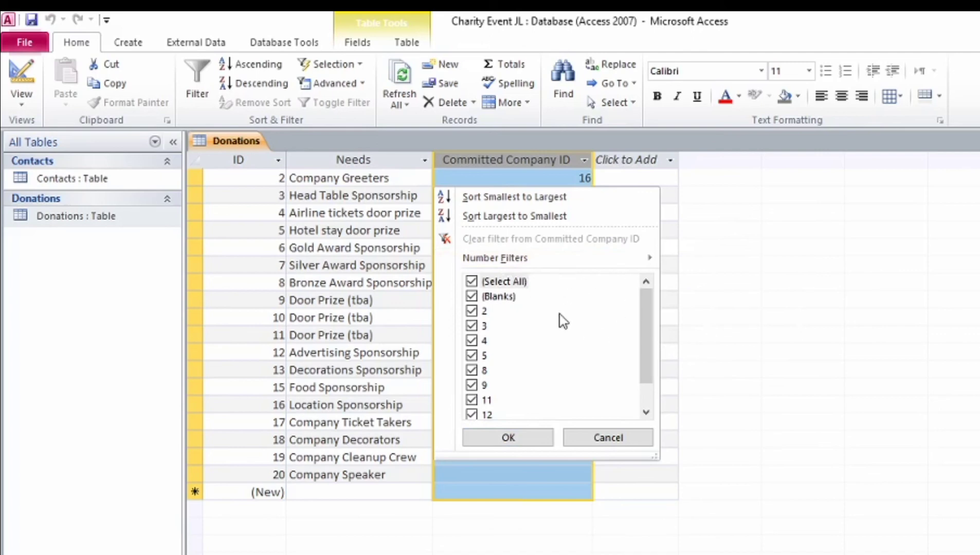
scroll(516, 331, "down", 1)
scroll(518, 335, "up", 1)
left_click(473, 283)
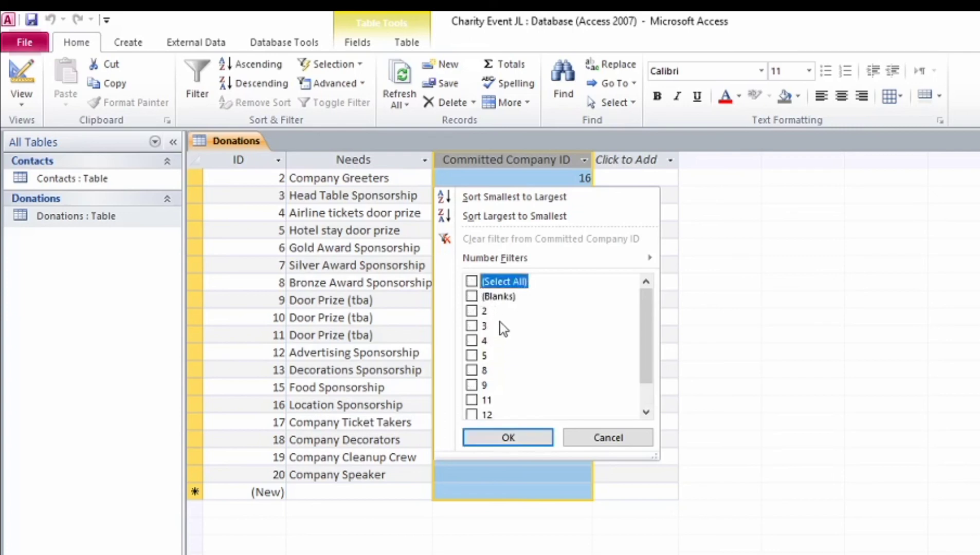
left_click(472, 297)
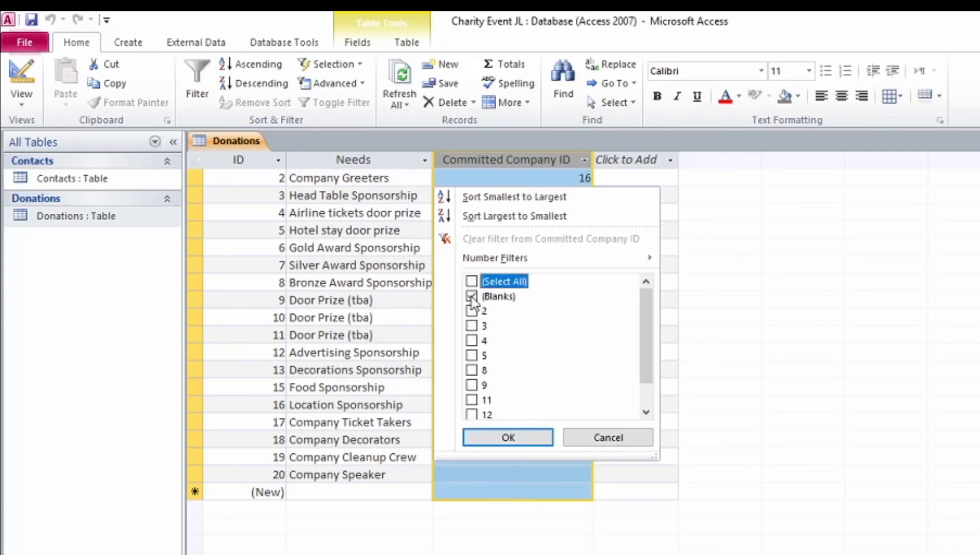
left_click(523, 441)
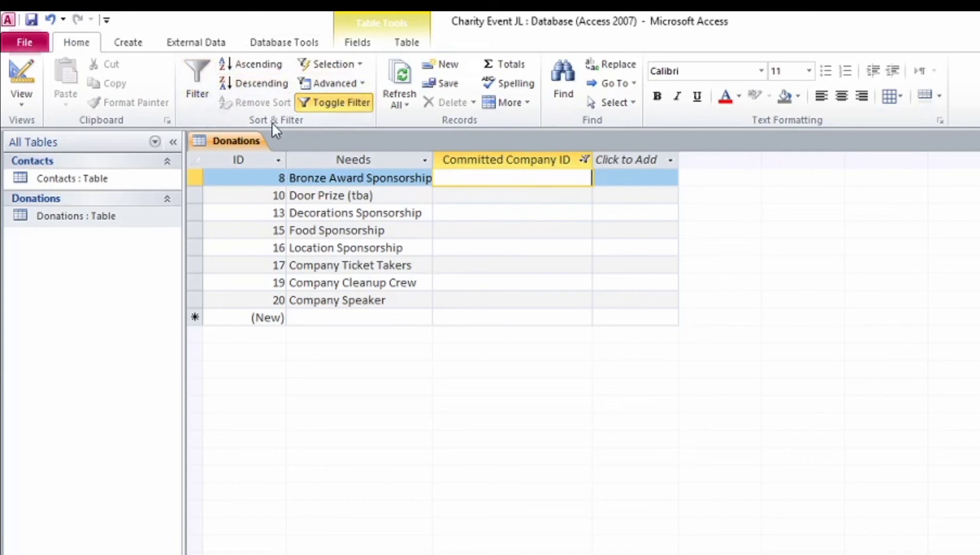
Step: Use Advanced > Clear All Filters to show every record, then select the Needs column
left_click(361, 84)
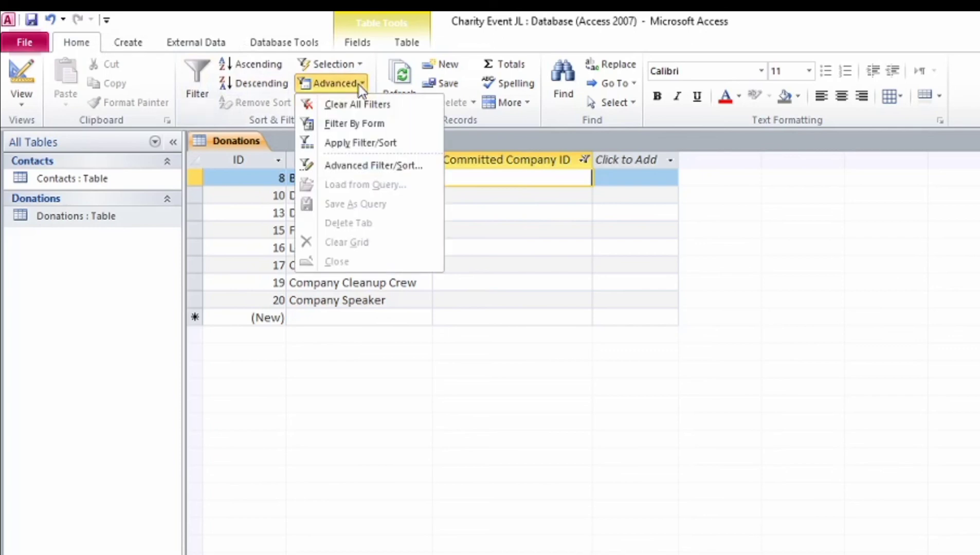
left_click(354, 106)
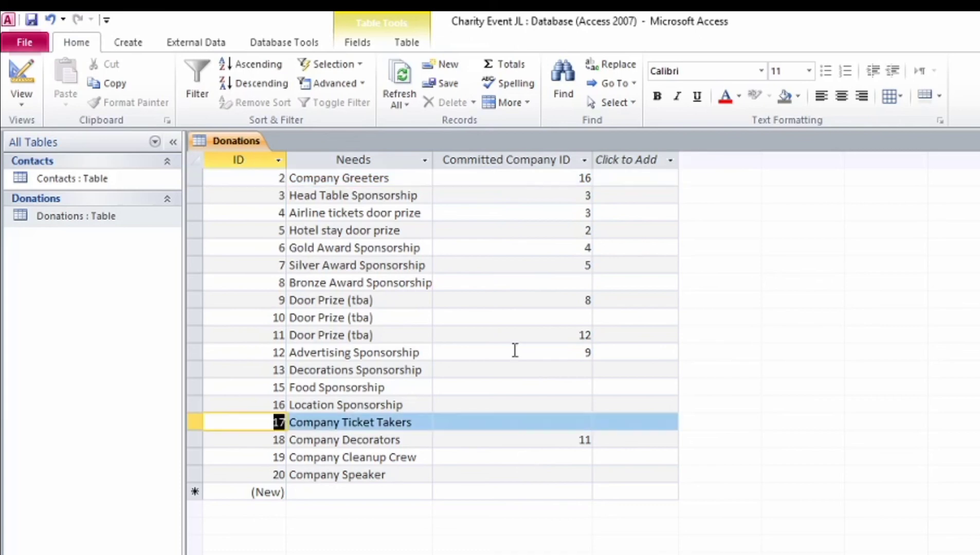
left_click(364, 161)
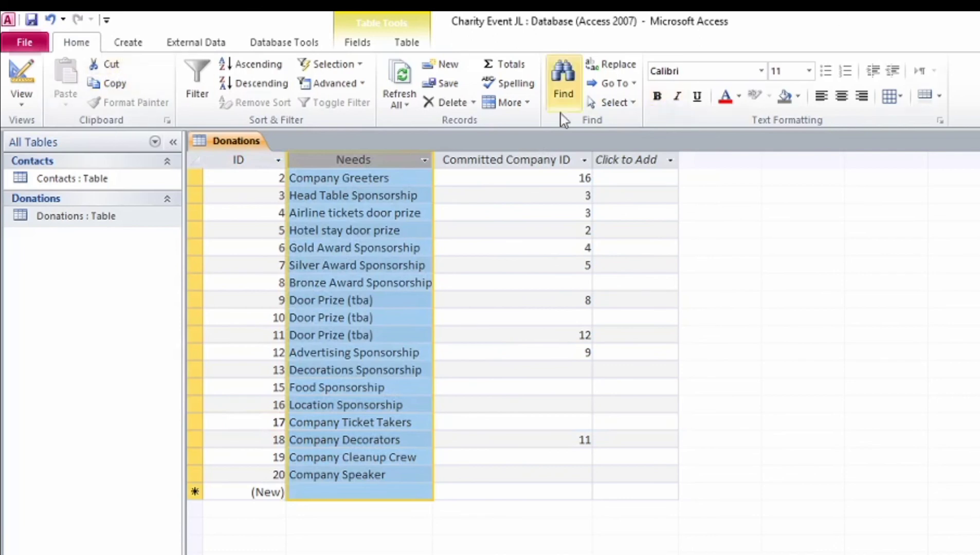
Step: Set Find and Replace on Needs to find Company and replace with Volunteer
left_click(567, 82)
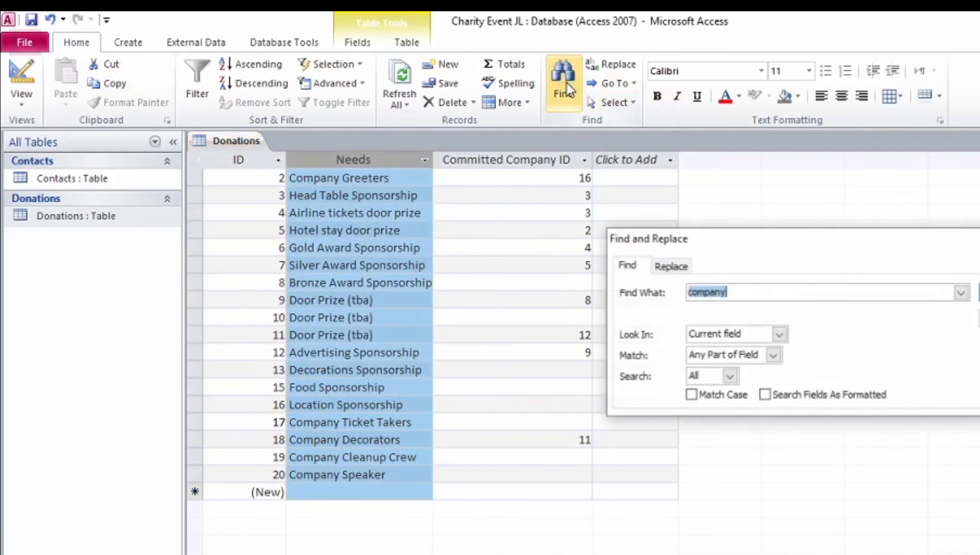
left_click(692, 297)
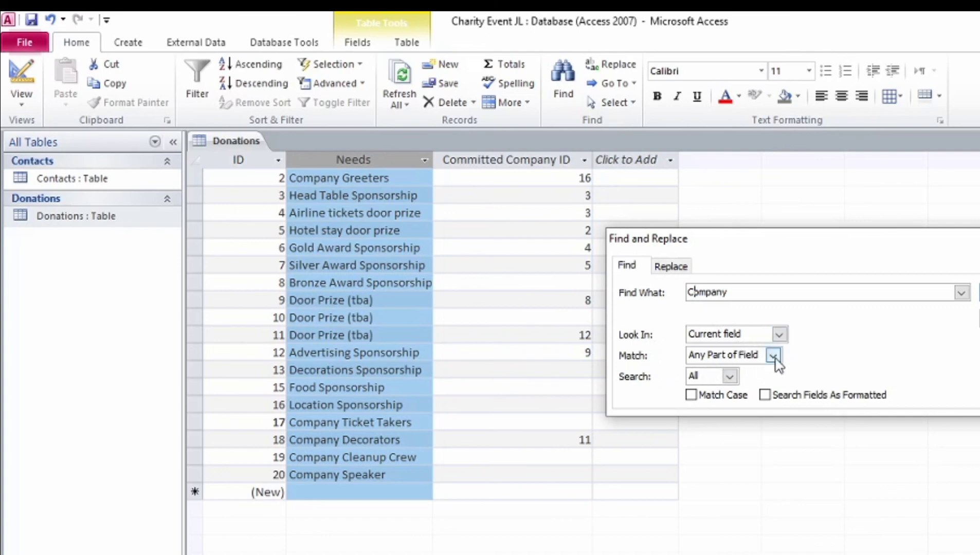
left_click(670, 266)
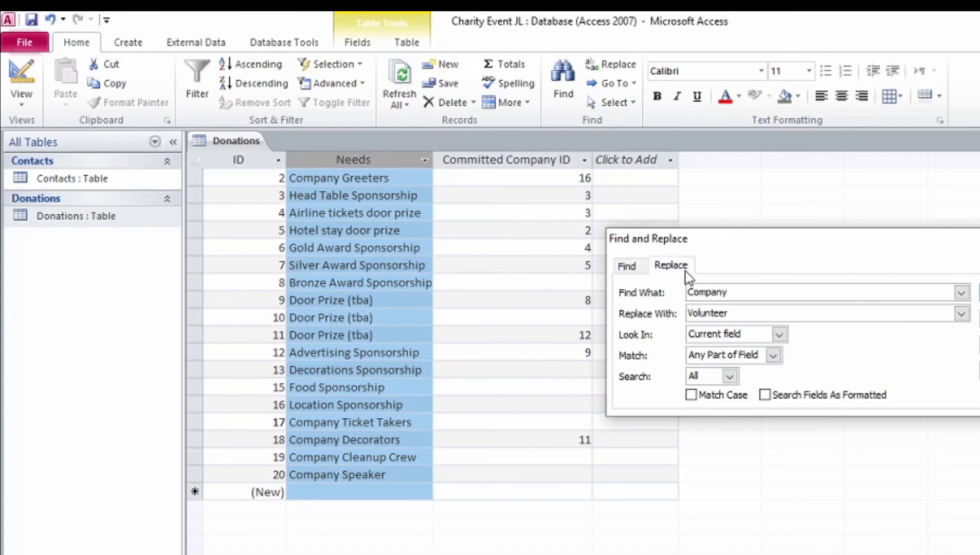
left_click(738, 312)
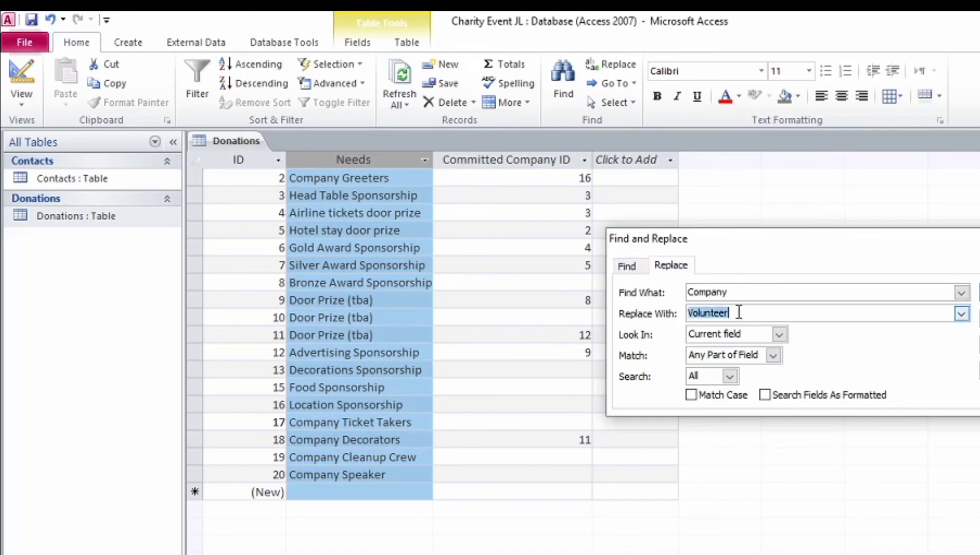
left_click(979, 292)
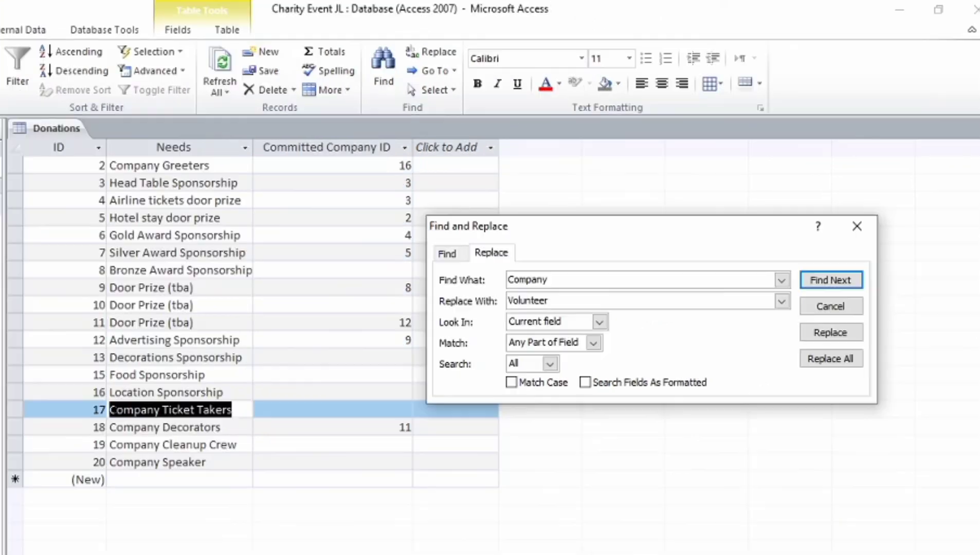
Step: Replace Company with Volunteer in records 17, 18, 19, 20 and 2, then close the dialog
left_click(829, 333)
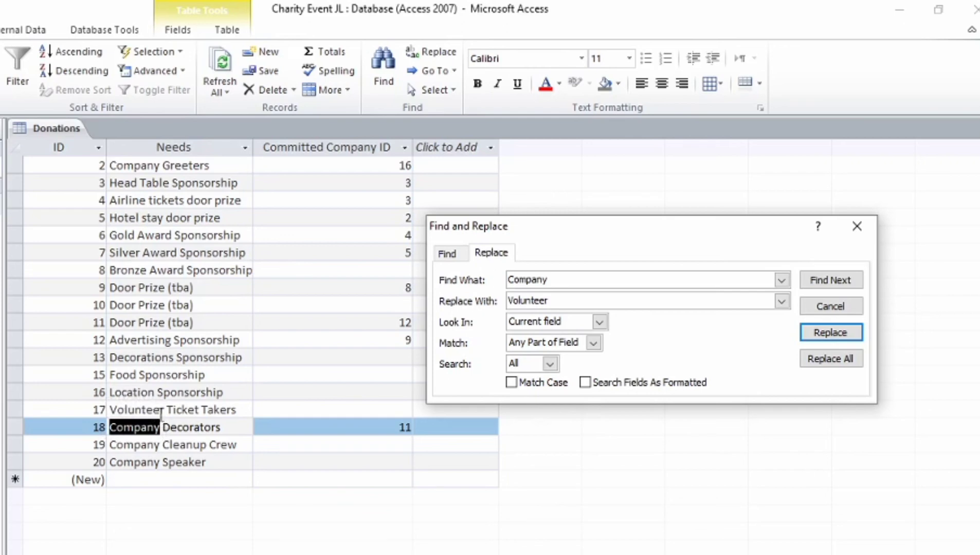
left_click(837, 339)
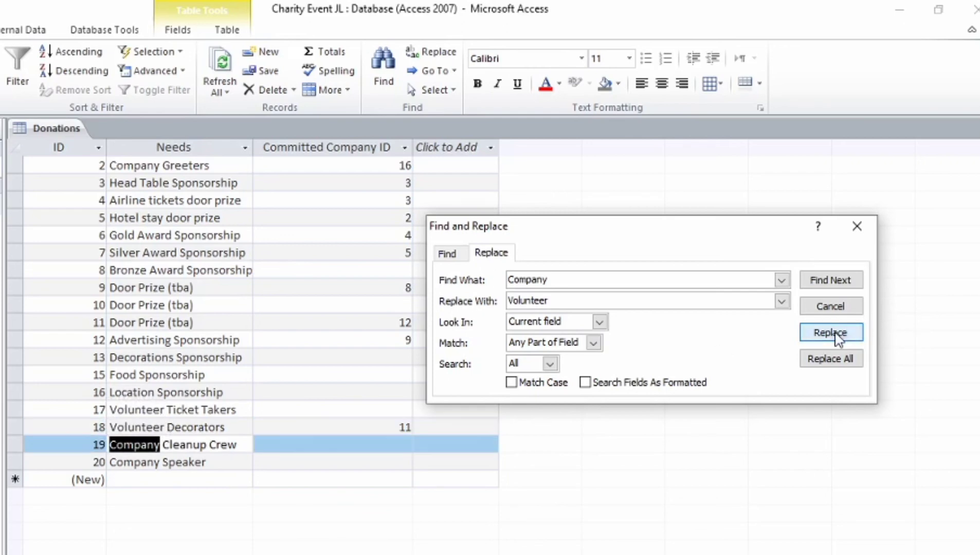
left_click(839, 335)
left_click(839, 334)
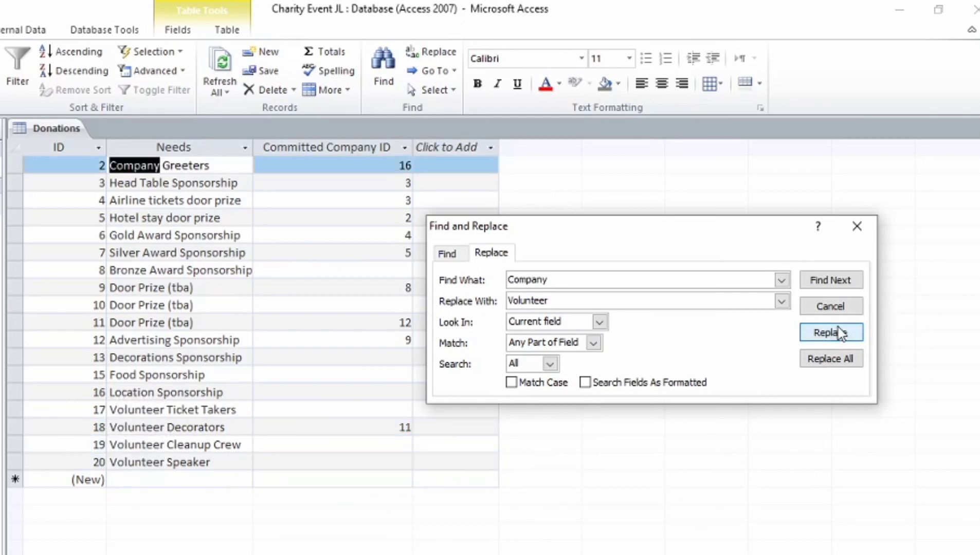
left_click(840, 333)
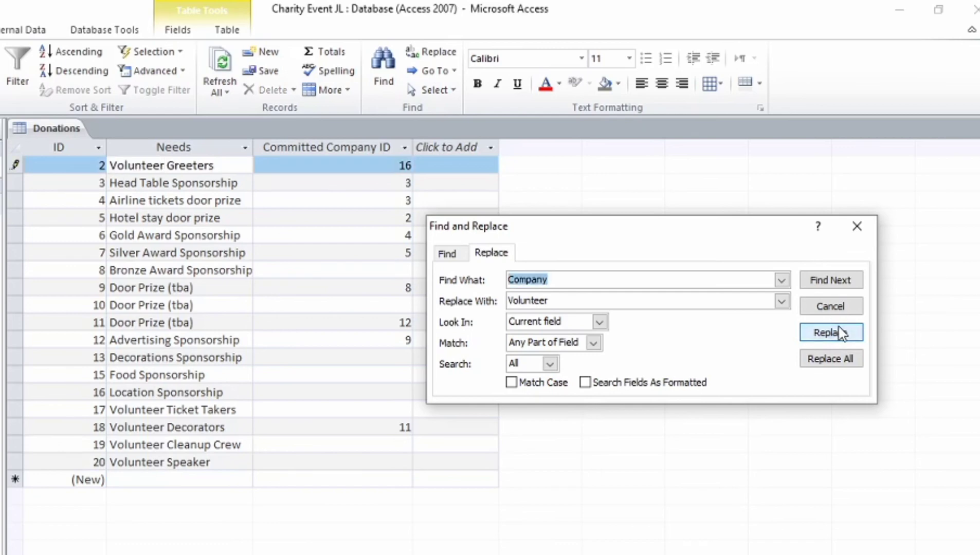
left_click(841, 334)
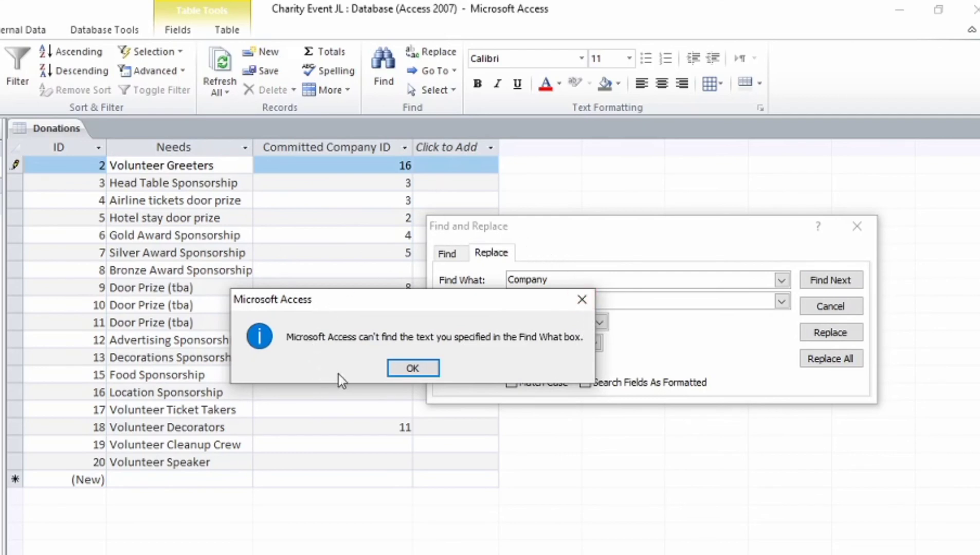
left_click(418, 372)
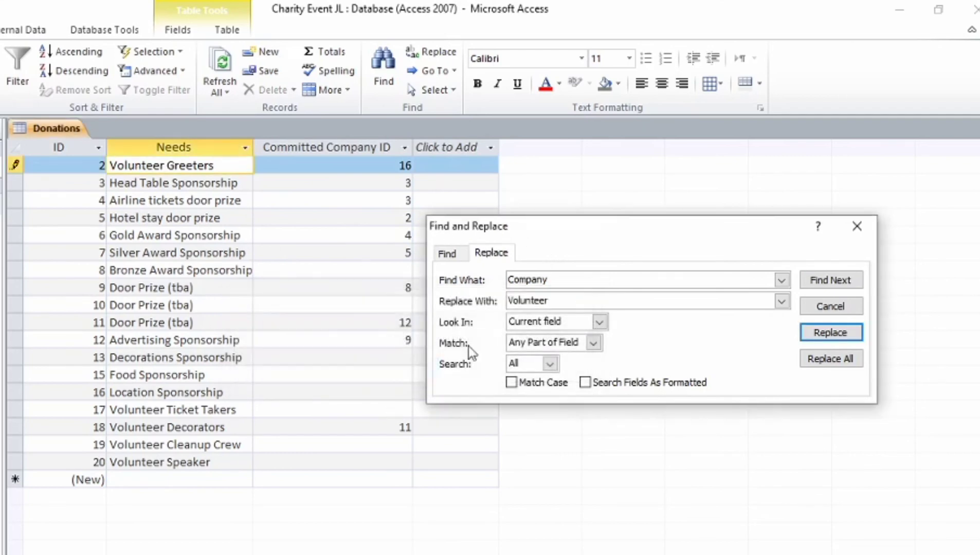
left_click(846, 308)
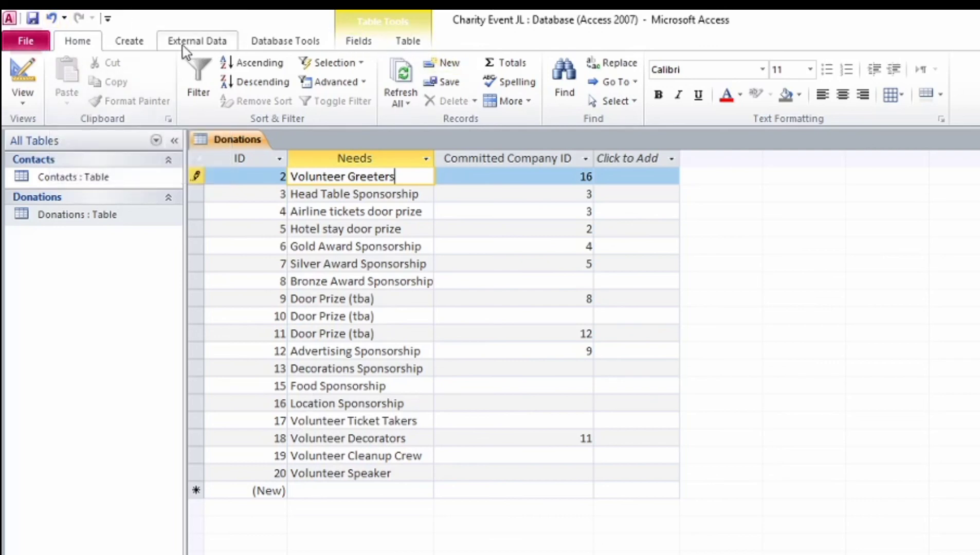
Step: Open Database Tools > Relationships and add the Contacts and Donations tables
left_click(284, 47)
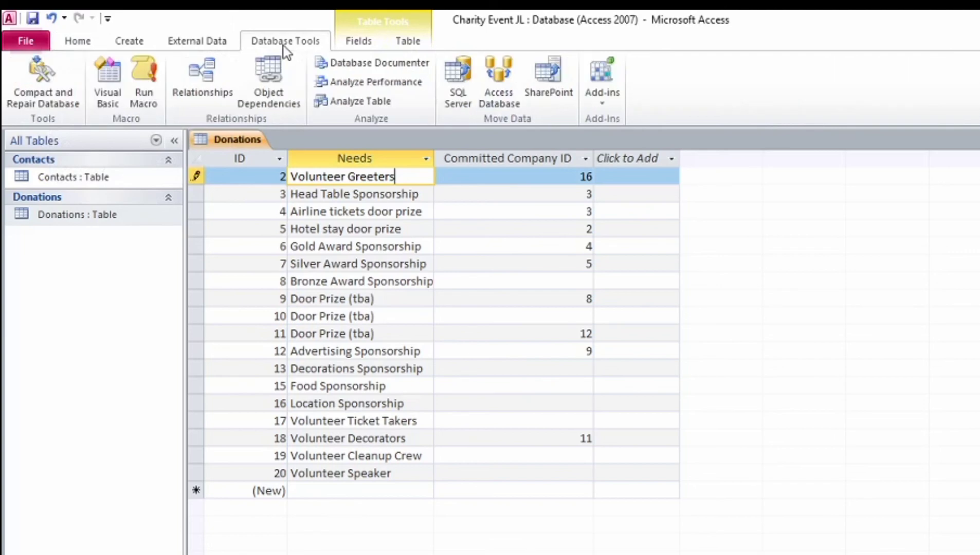
left_click(212, 75)
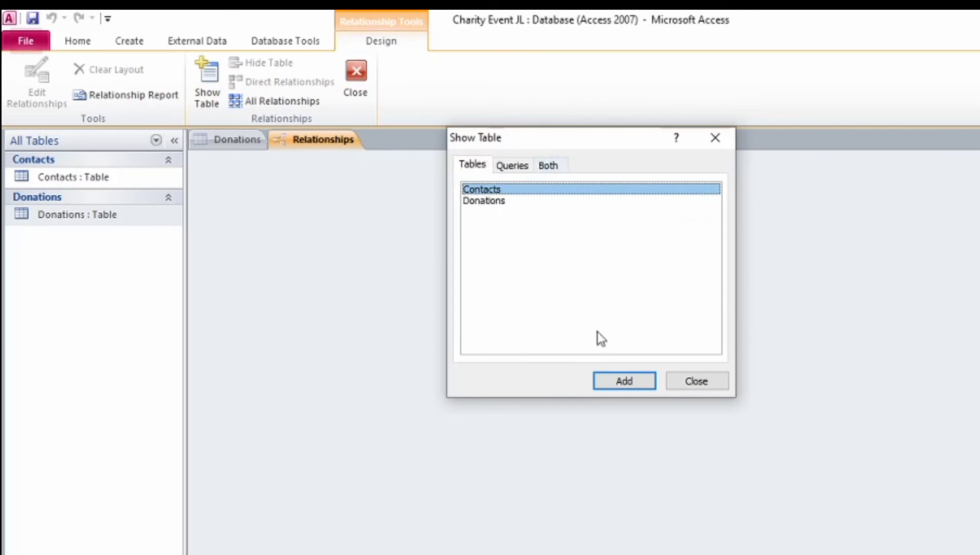
left_click(618, 383)
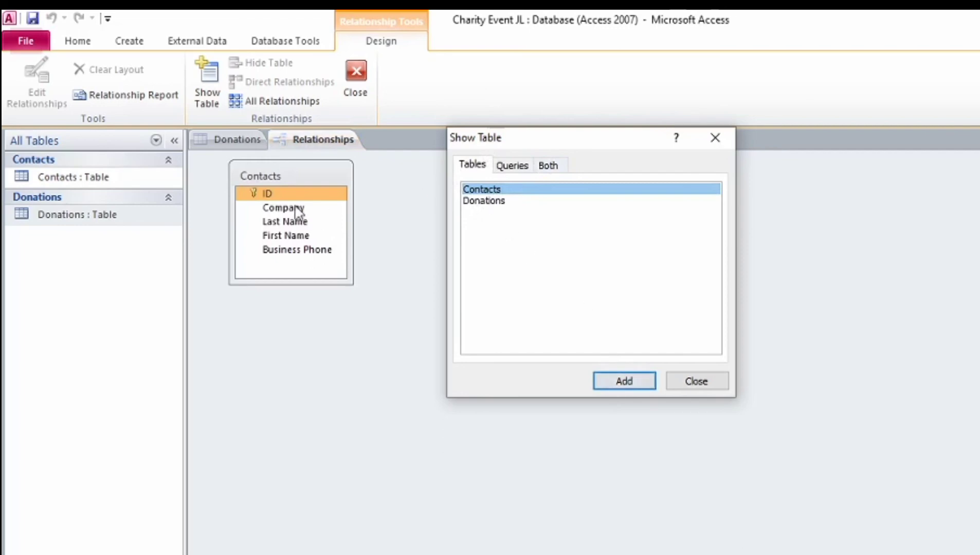
left_click(487, 201)
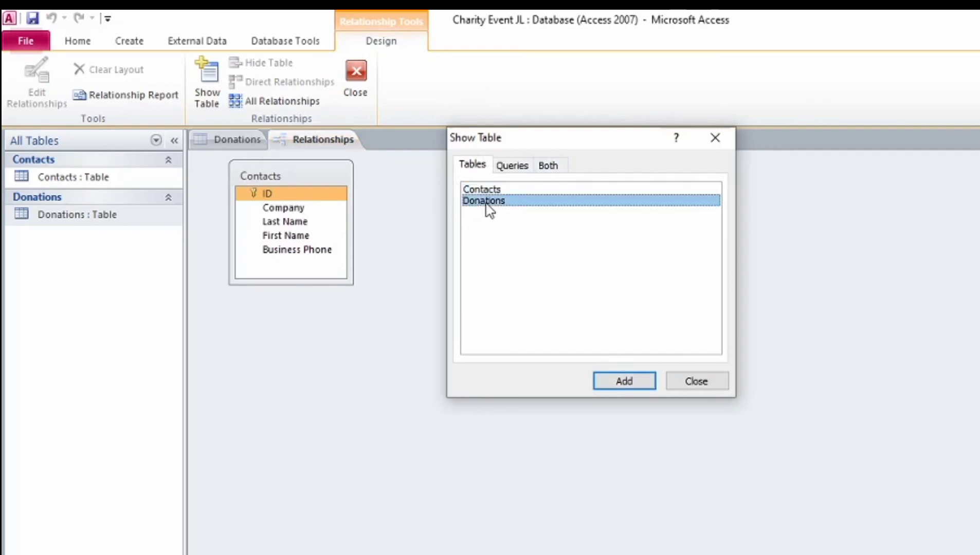
left_click(626, 387)
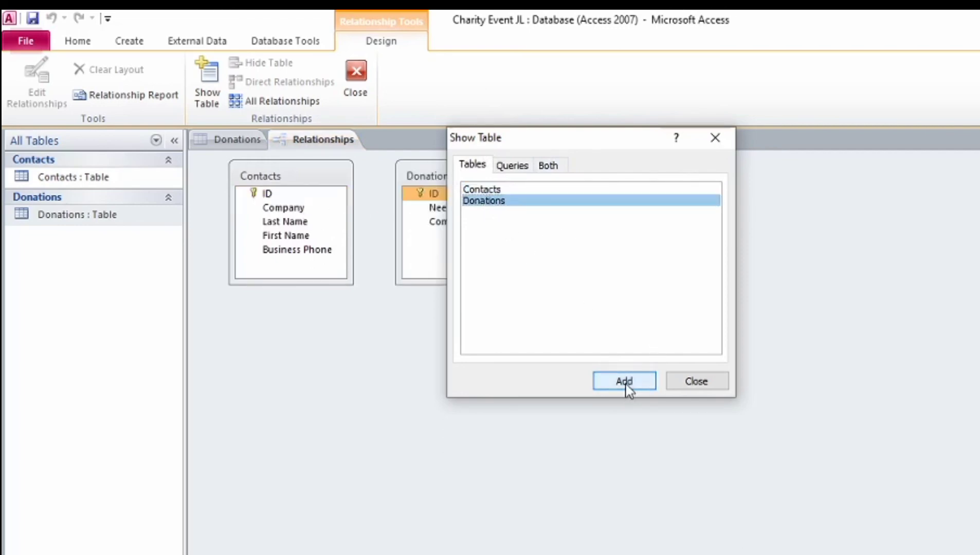
left_click(702, 386)
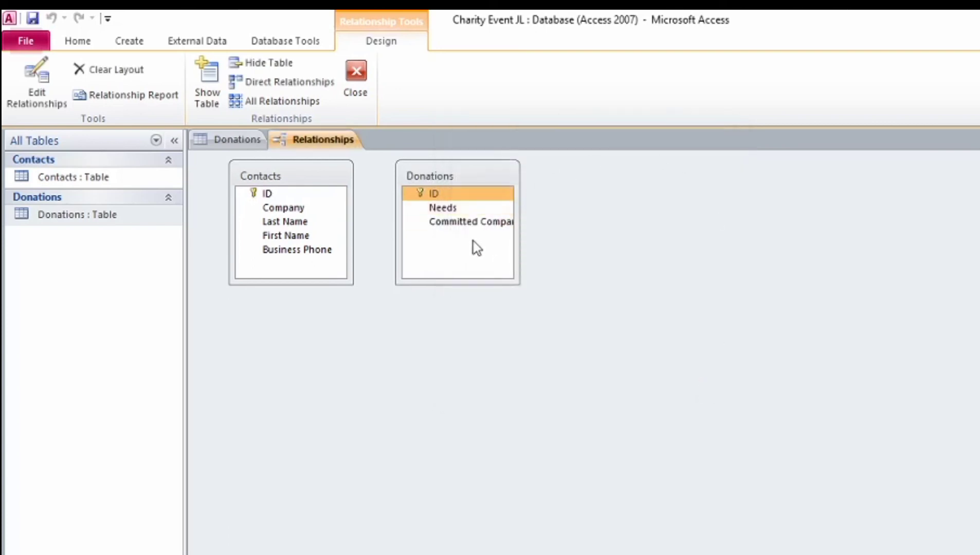
Step: Show the Contacts table's direct relationships and open the Edit Relationships dialog
left_click_drag(427, 192, 377, 196)
left_click(340, 194)
right_click(339, 196)
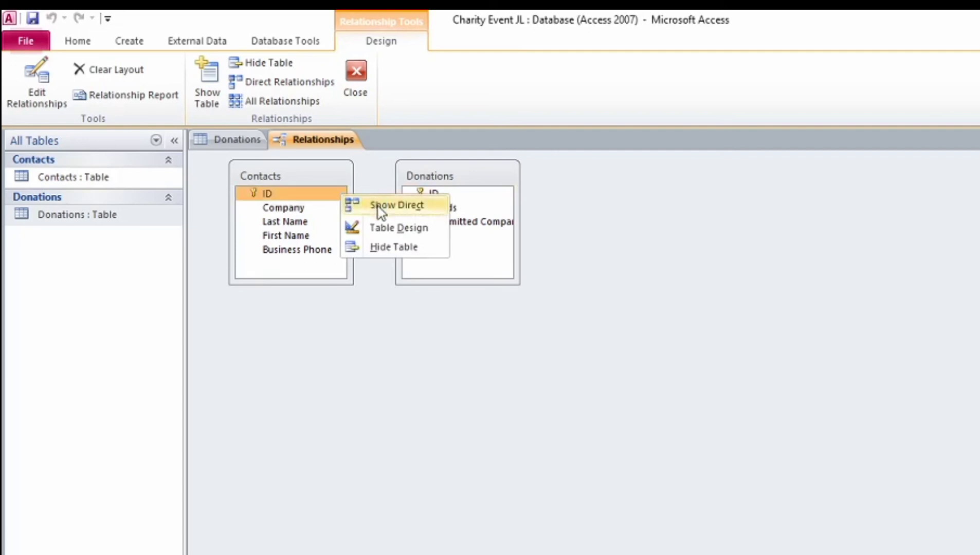
left_click(380, 213)
double_click(335, 197)
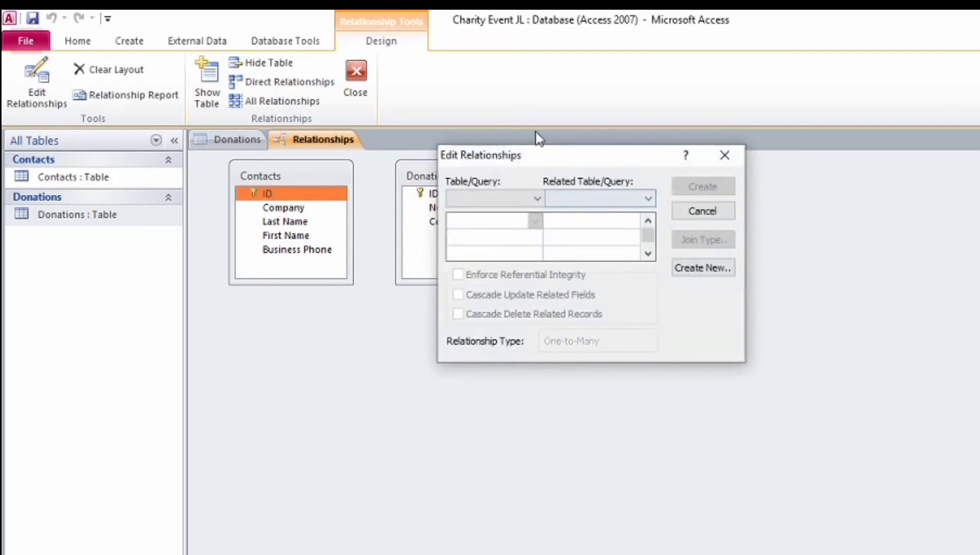
Step: Try an ID-to-ID join between Contacts and Donations, then cancel it
left_click(537, 203)
left_click(563, 220)
left_click(532, 219)
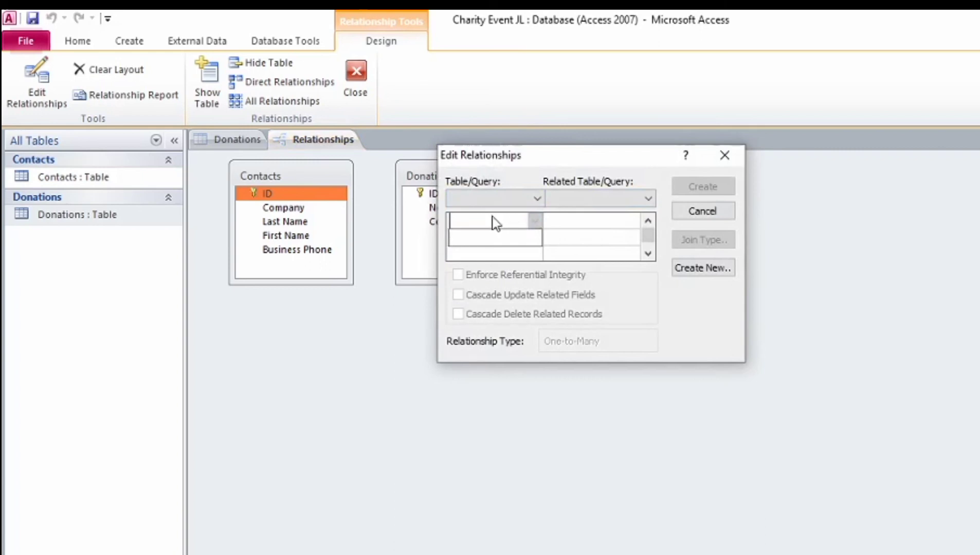
left_click(340, 193)
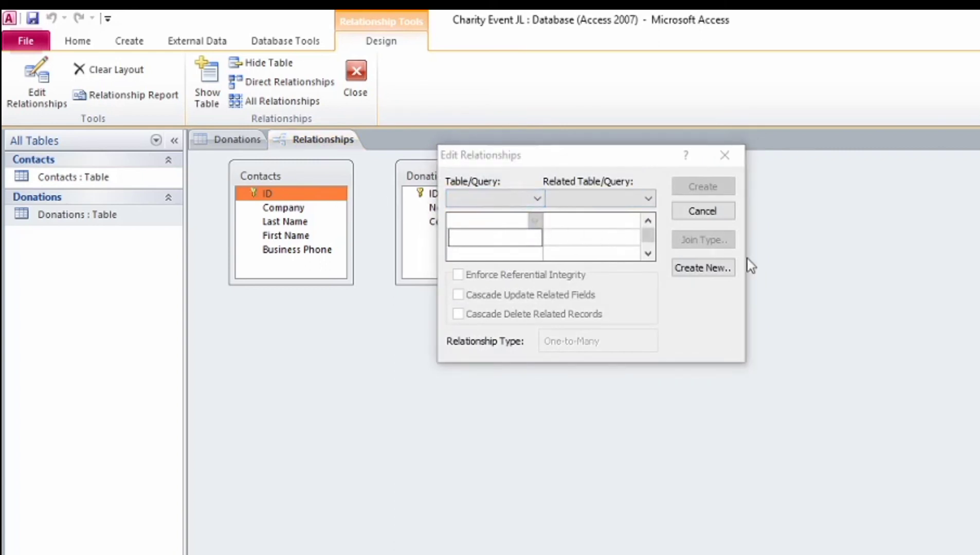
left_click(736, 156)
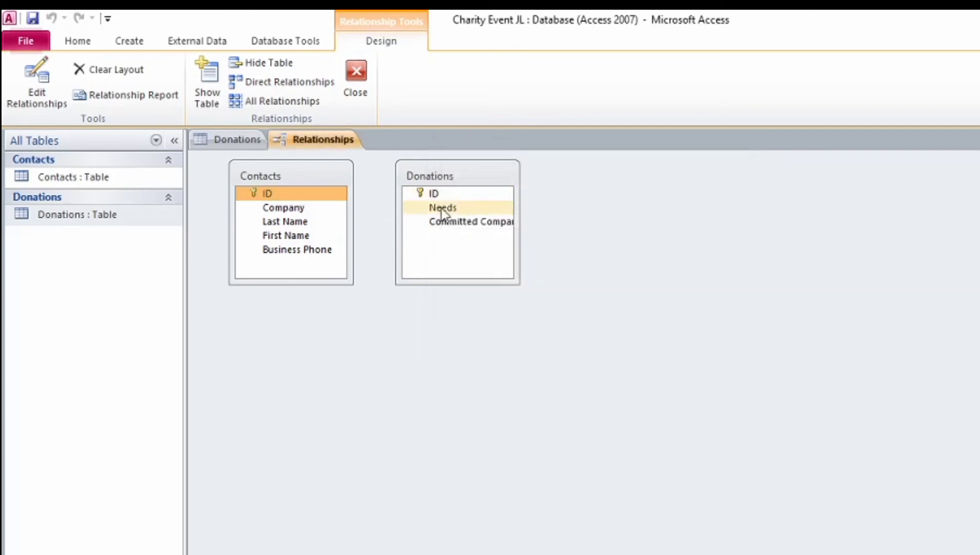
left_click_drag(329, 194, 423, 196)
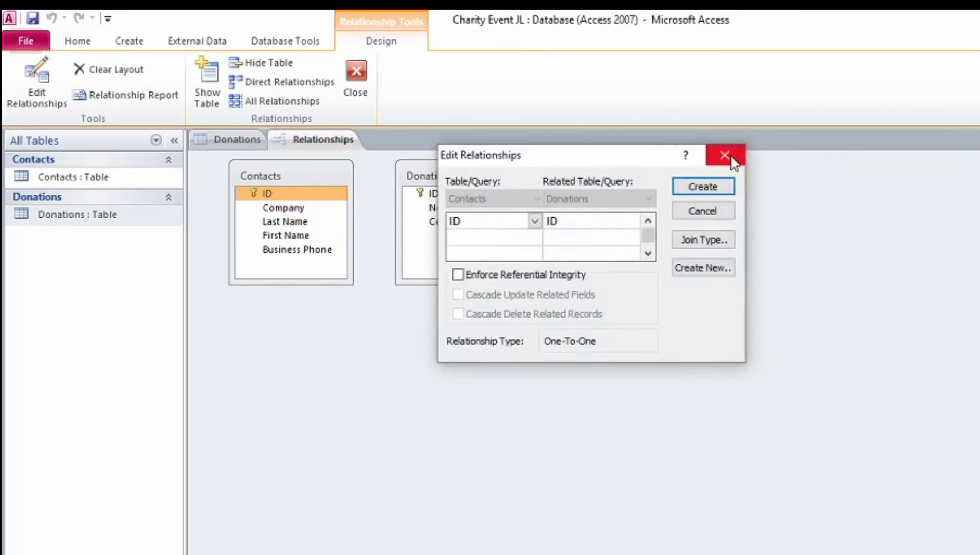
left_click(692, 212)
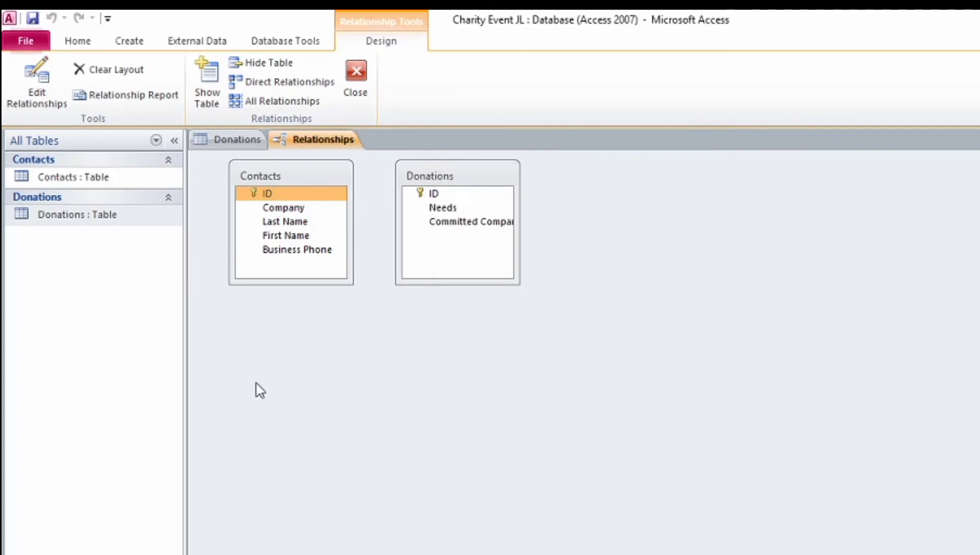
Step: Link Contacts ID to the Donations field list and confirm Create in Edit Relationships
left_click(262, 194)
left_click(456, 222)
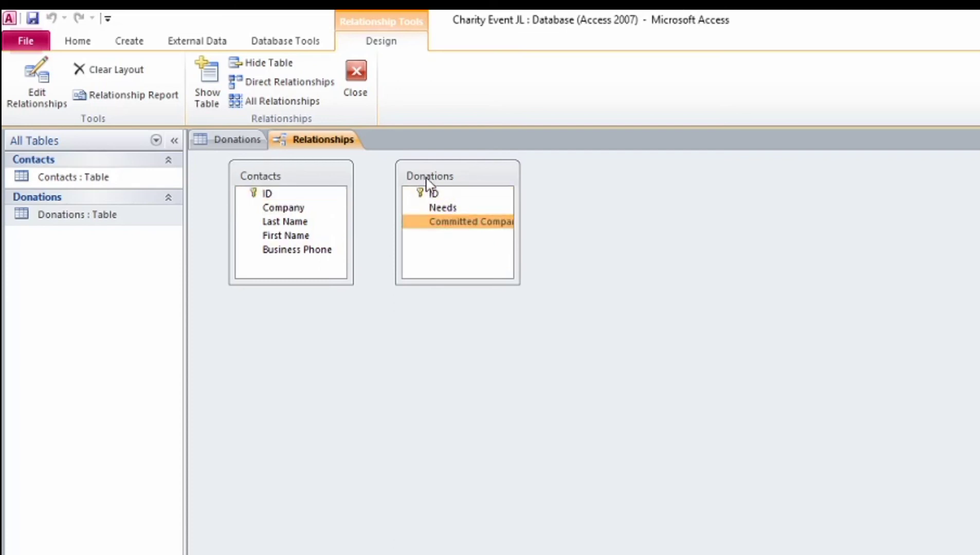
left_click(325, 199)
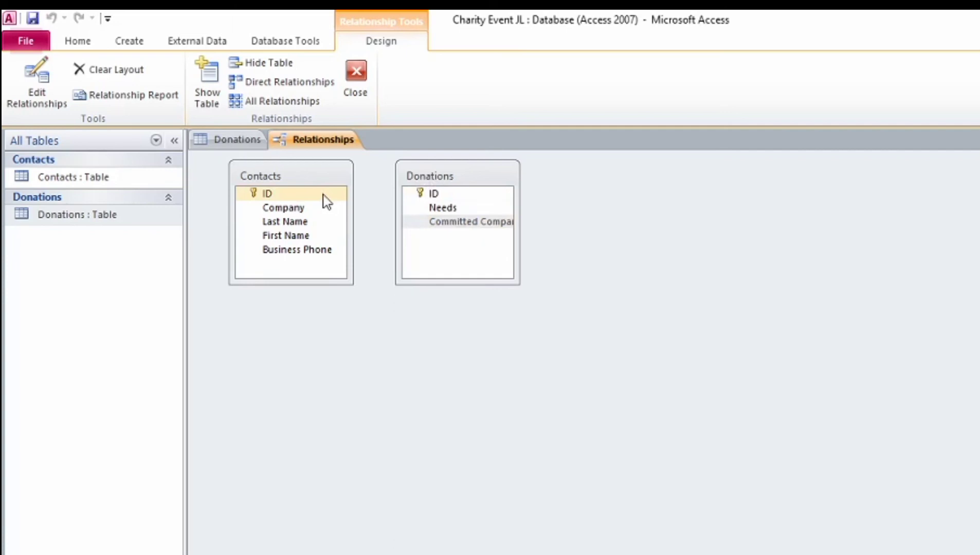
left_click_drag(323, 194, 424, 194)
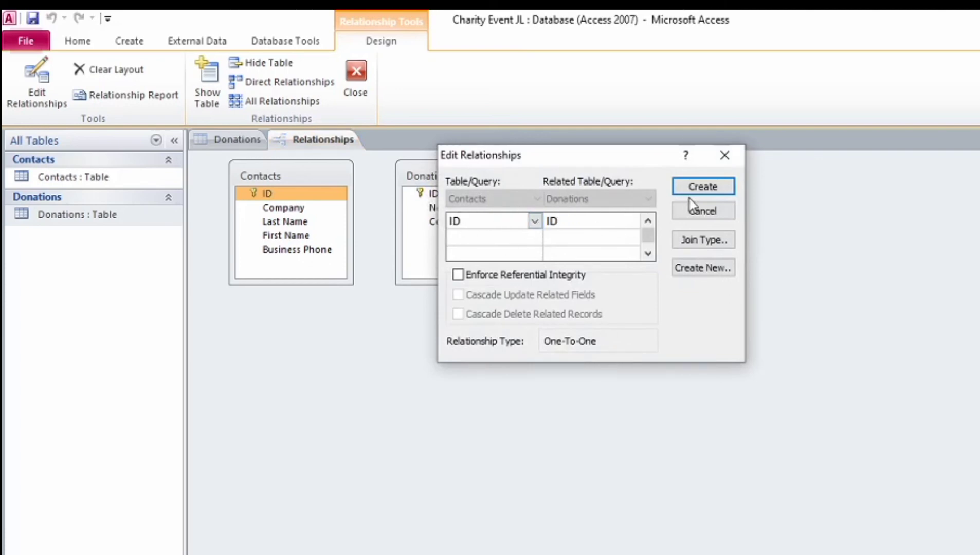
left_click(723, 190)
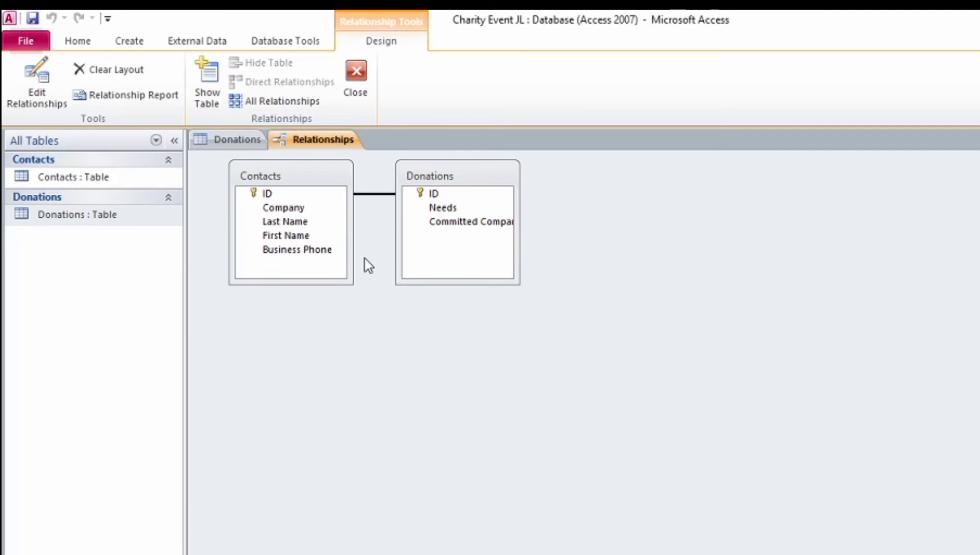
Step: Save the relationships layout and close it
right_click(312, 142)
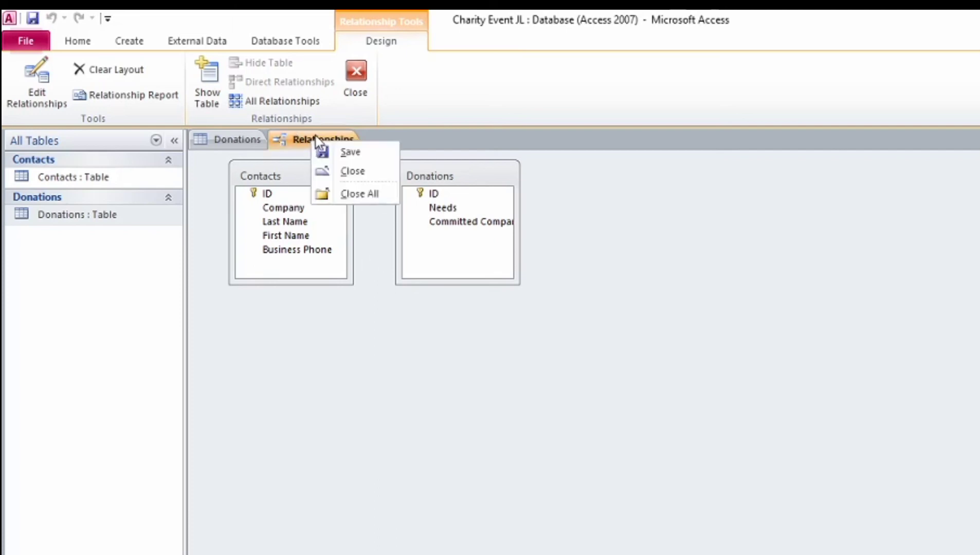
left_click(354, 152)
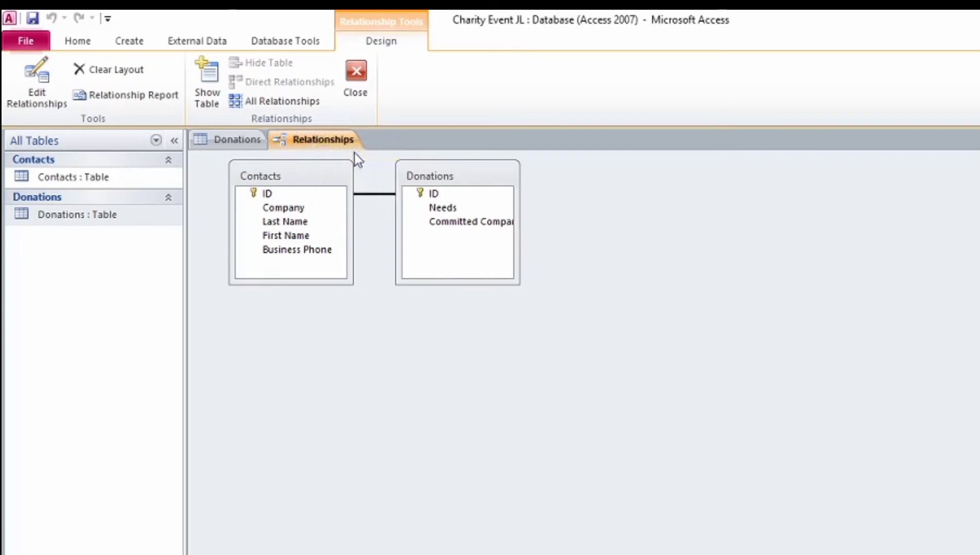
left_click(363, 82)
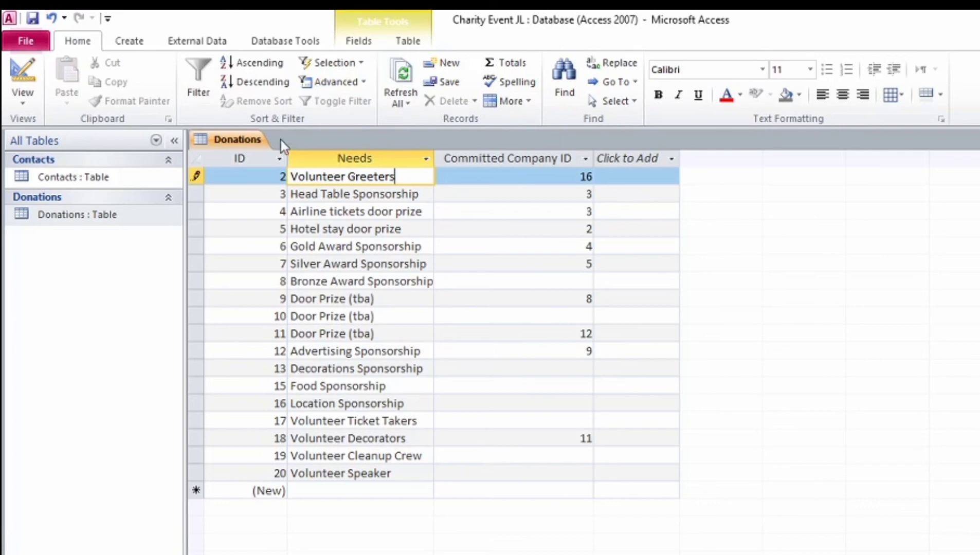
Step: Close the Donations table, saving its design changes
right_click(243, 136)
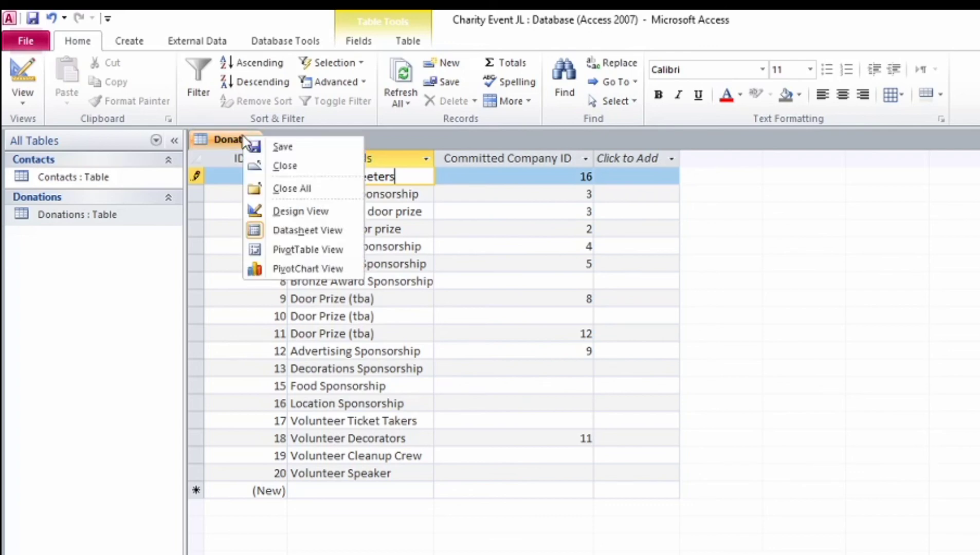
left_click(294, 175)
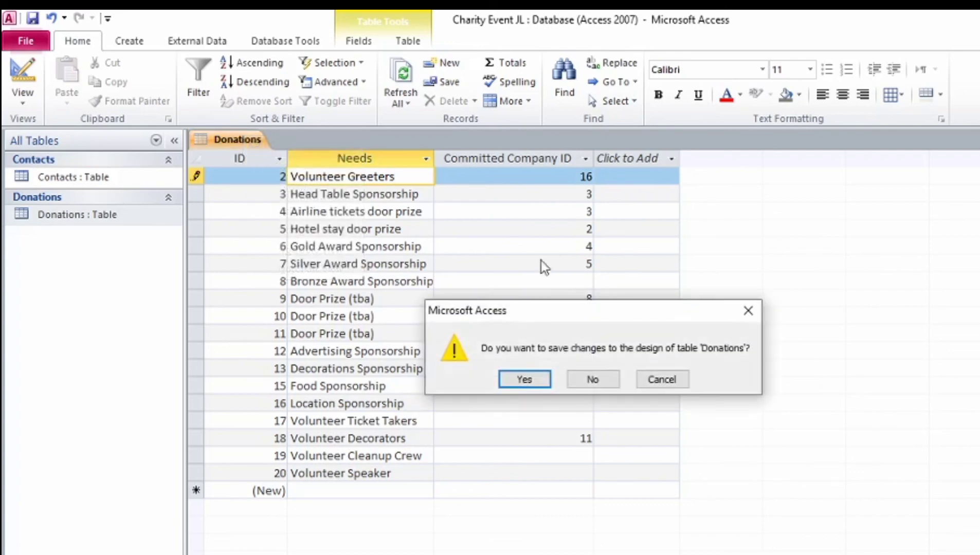
left_click(526, 381)
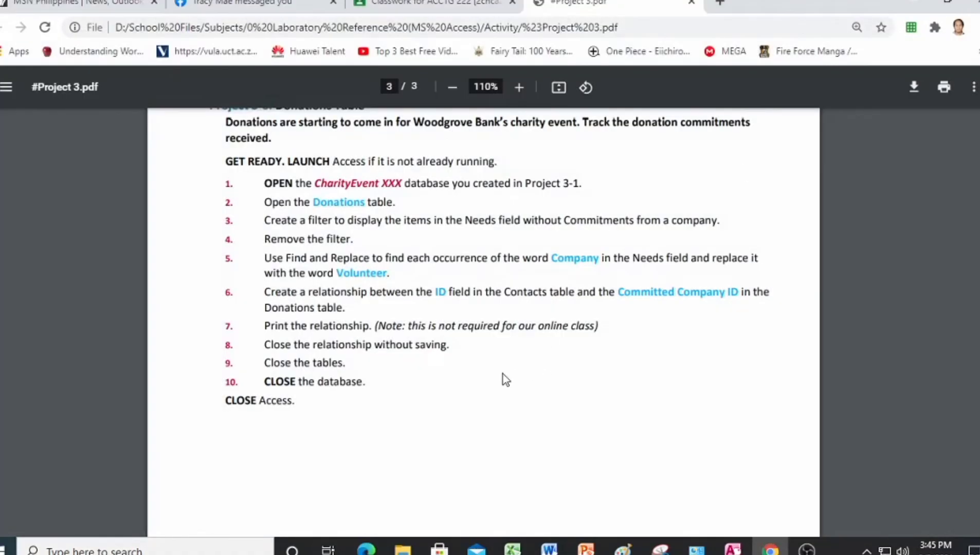
Step: Scroll the Project 3 PDF back to page 1's Charity Event Contacts List instructions
scroll(503, 375, "up", 2)
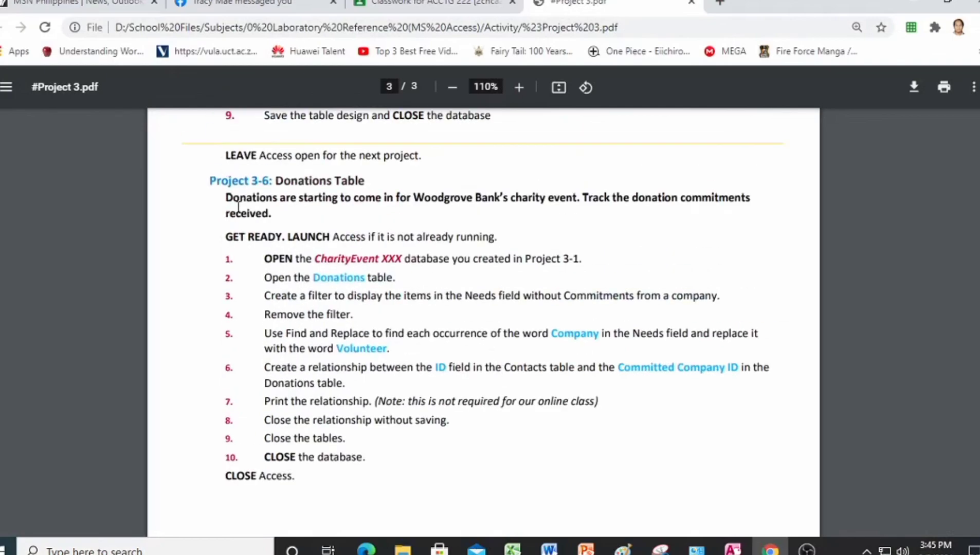
scroll(332, 264, "up", 20)
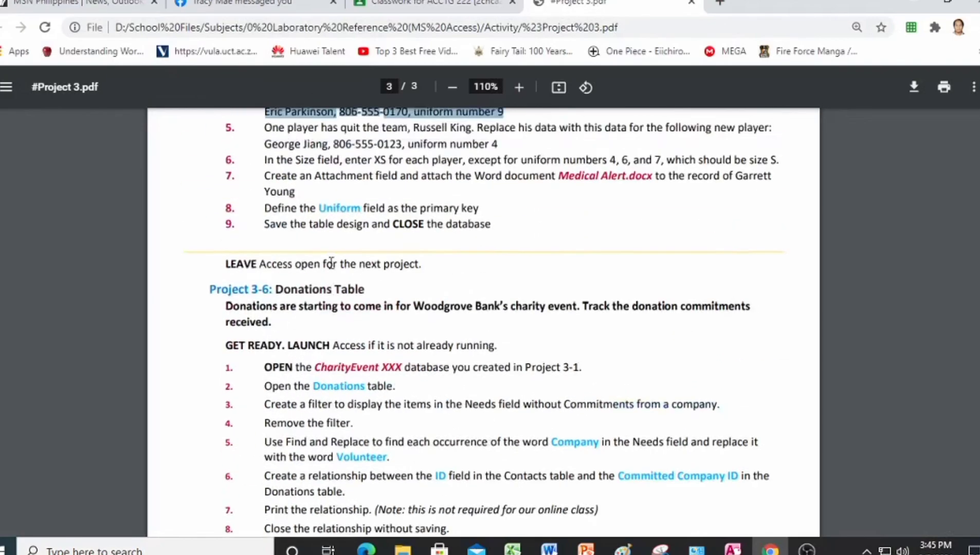
scroll(336, 275, "up", 5)
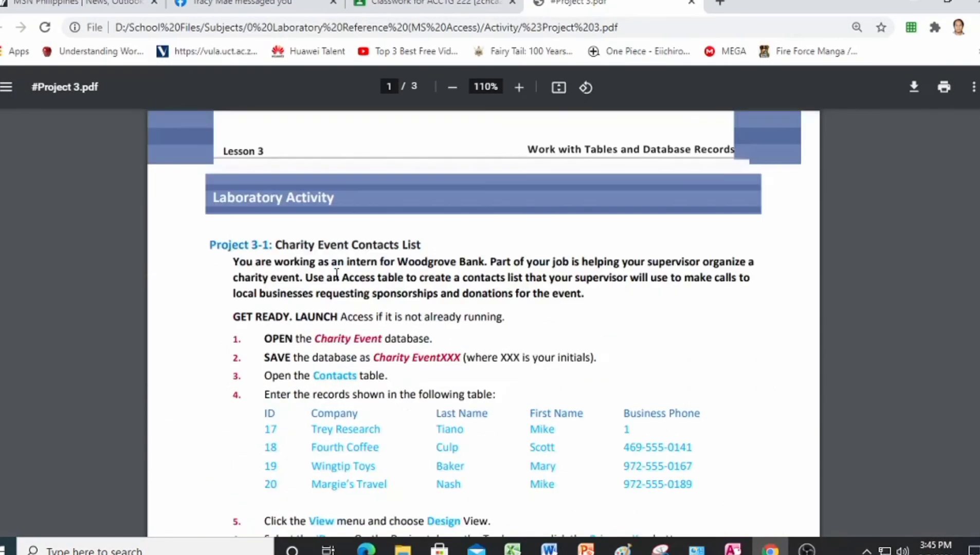